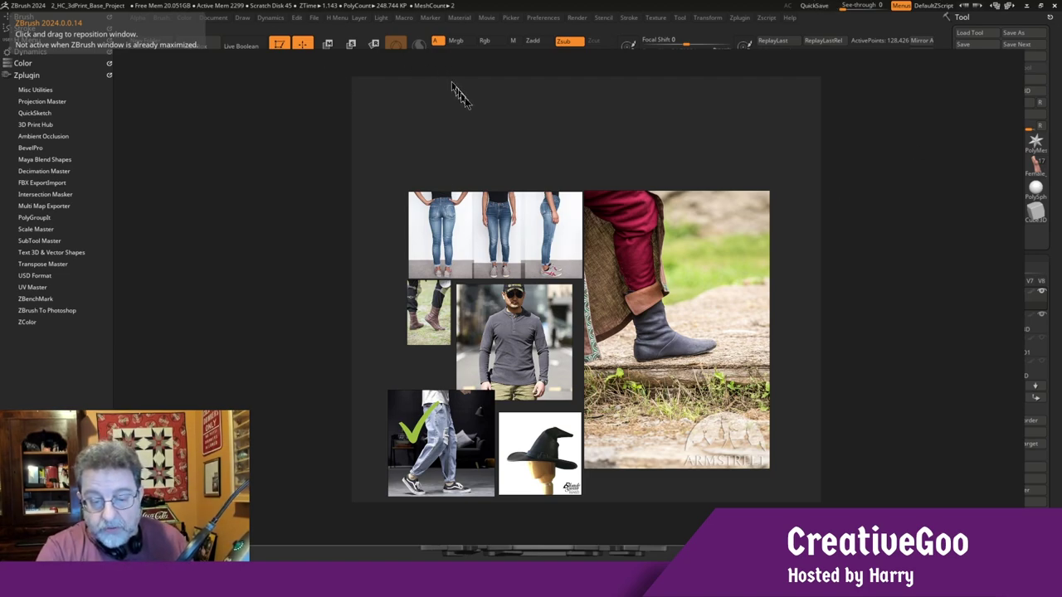
Examine the reference board's grey henley shirt, ripped jeans and witch hat photos for shape and fold details
{"action": "scroll", "coordinate": [493, 133], "scroll_direction": "up", "scroll_amount": 2}
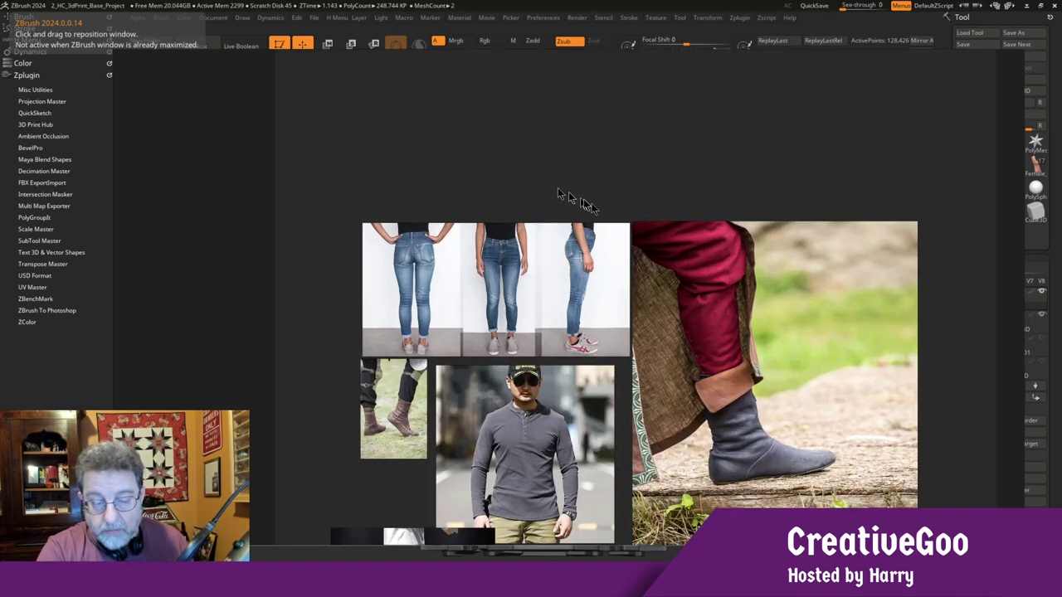
{"action": "scroll", "coordinate": [502, 427], "scroll_direction": "up", "scroll_amount": 1}
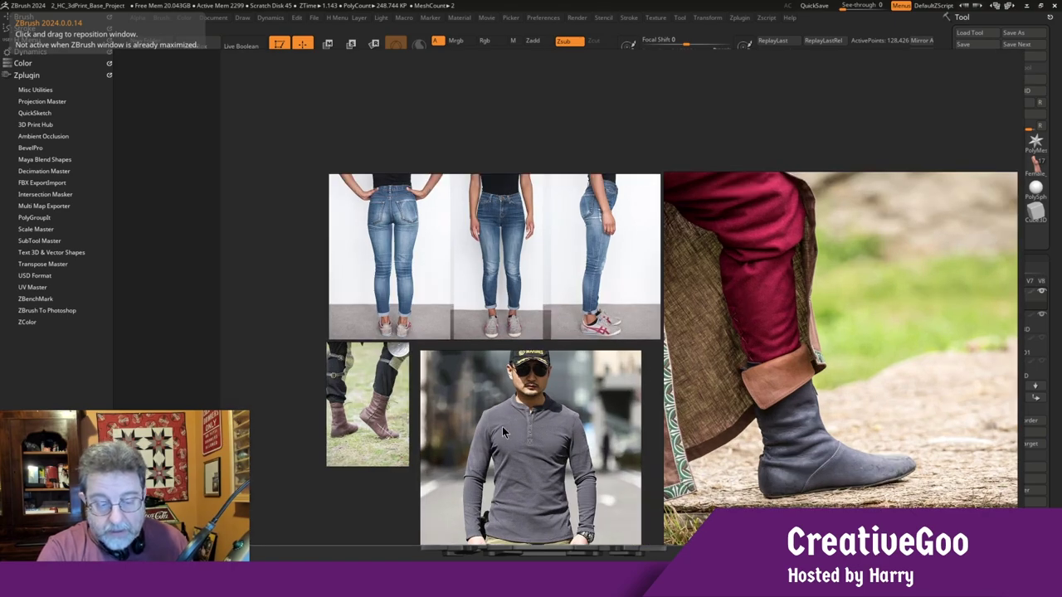
{"action": "scroll", "coordinate": [502, 426], "scroll_direction": "up", "scroll_amount": 1}
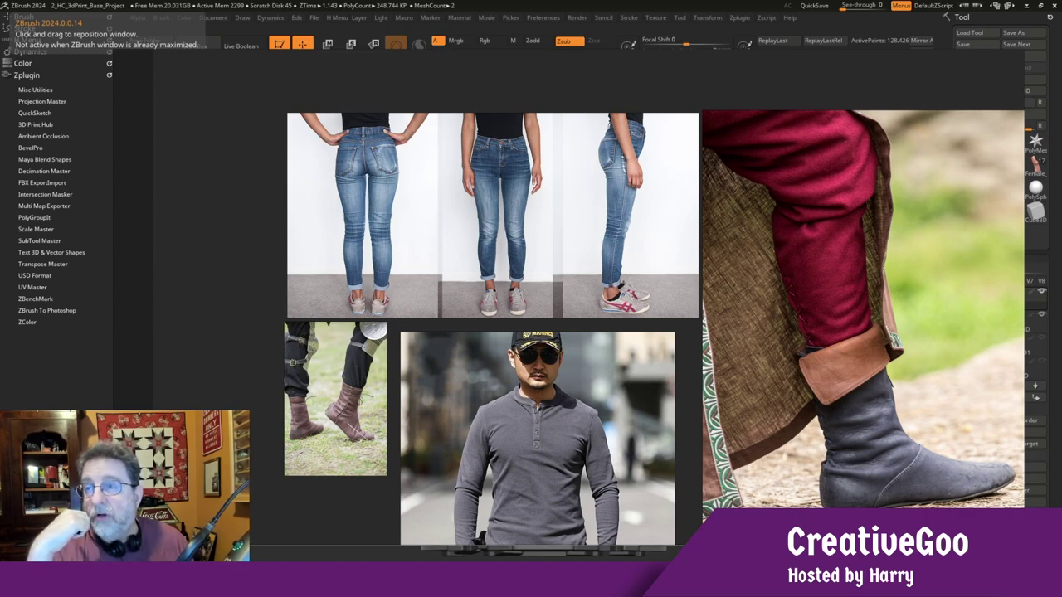
{"action": "scroll", "coordinate": [551, 349], "scroll_direction": "down", "scroll_amount": 3}
{"action": "scroll", "coordinate": [551, 348], "scroll_direction": "down", "scroll_amount": 1}
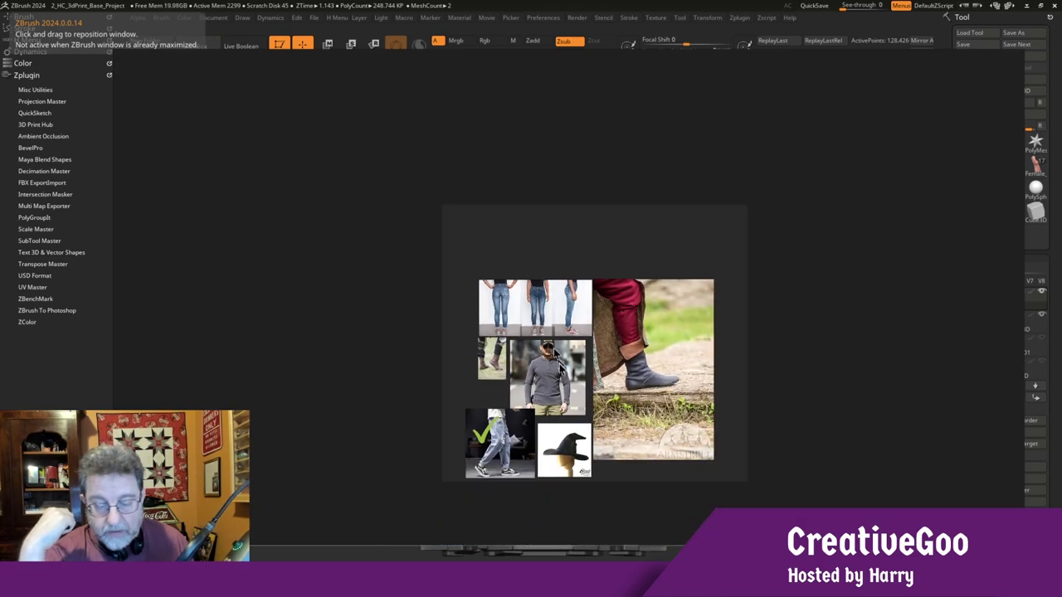
{"action": "scroll", "coordinate": [555, 454], "scroll_direction": "up", "scroll_amount": 3}
{"action": "scroll", "coordinate": [556, 454], "scroll_direction": "up", "scroll_amount": 3}
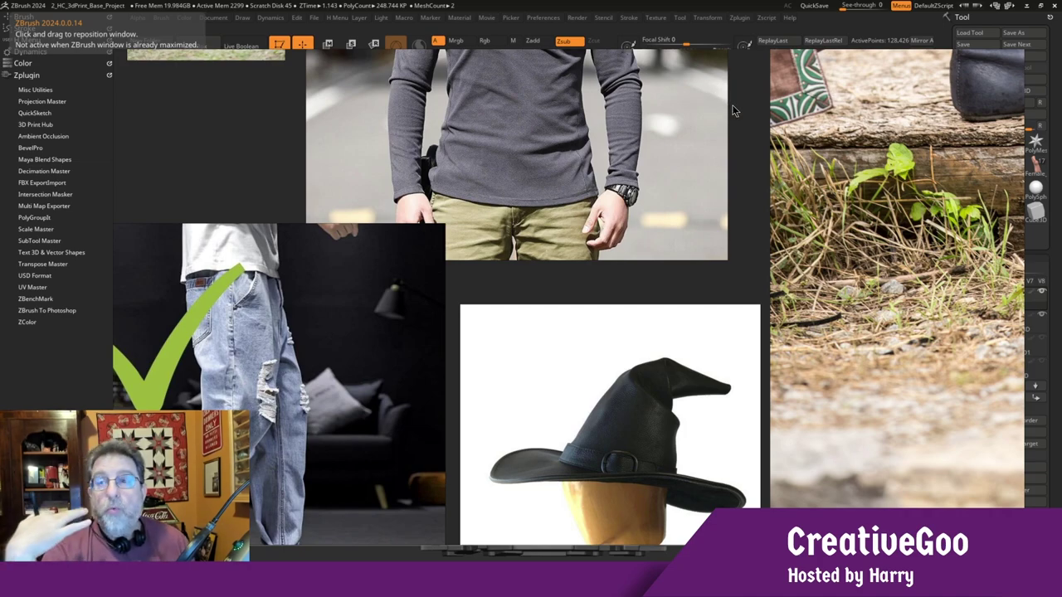
{"action": "scroll", "coordinate": [742, 140], "scroll_direction": "down", "scroll_amount": 3}
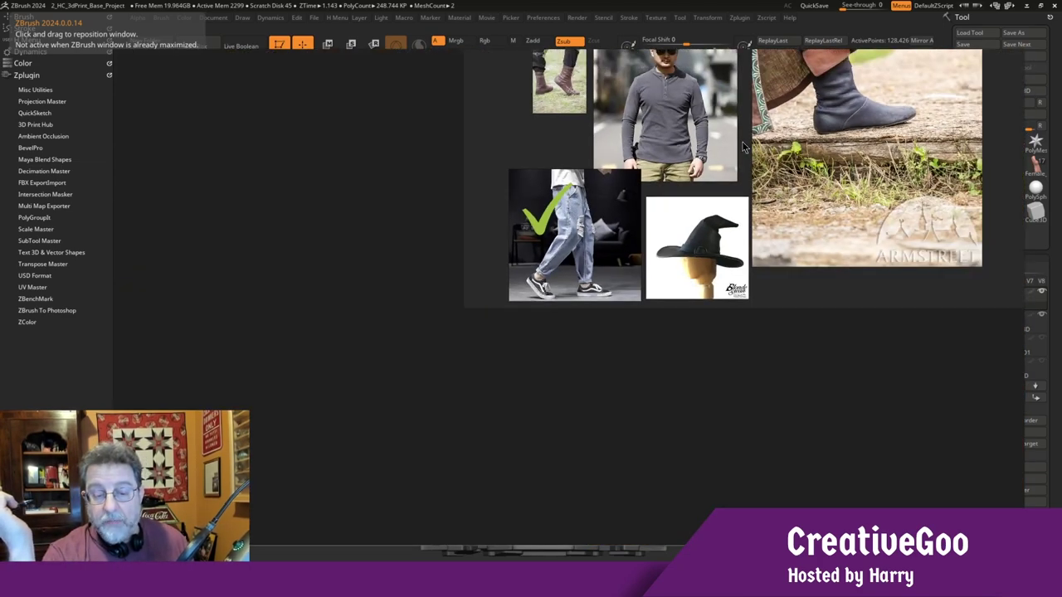
{"action": "scroll", "coordinate": [752, 126], "scroll_direction": "up", "scroll_amount": 1}
{"action": "scroll", "coordinate": [667, 81], "scroll_direction": "up", "scroll_amount": 2}
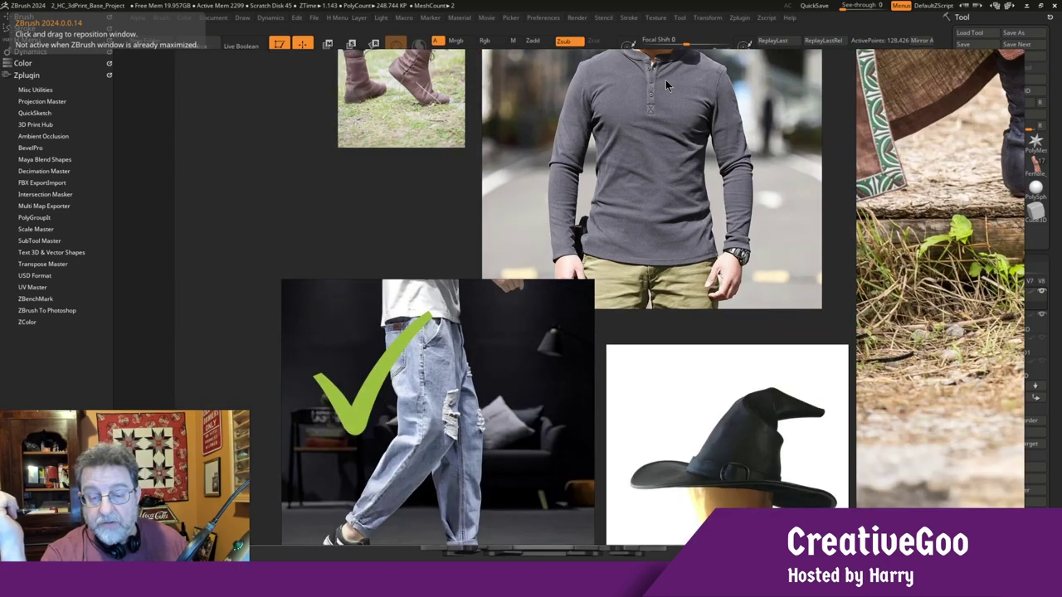
{"action": "scroll", "coordinate": [665, 79], "scroll_direction": "down", "scroll_amount": 4}
{"action": "scroll", "coordinate": [636, 83], "scroll_direction": "up", "scroll_amount": 4}
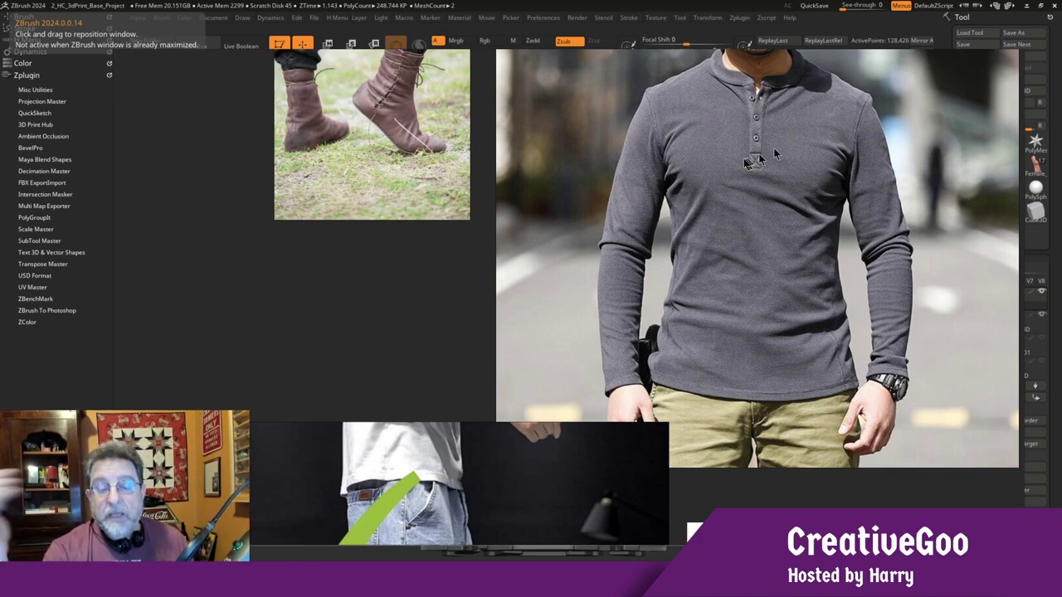
{"action": "scroll", "coordinate": [496, 209], "scroll_direction": "down", "scroll_amount": 5}
{"action": "scroll", "coordinate": [500, 190], "scroll_direction": "down", "scroll_amount": 3}
Examine the fabric folds in the blue jeans and red trousers photos and the creases on the laced brown boots
{"action": "scroll", "coordinate": [503, 125], "scroll_direction": "up", "scroll_amount": 6}
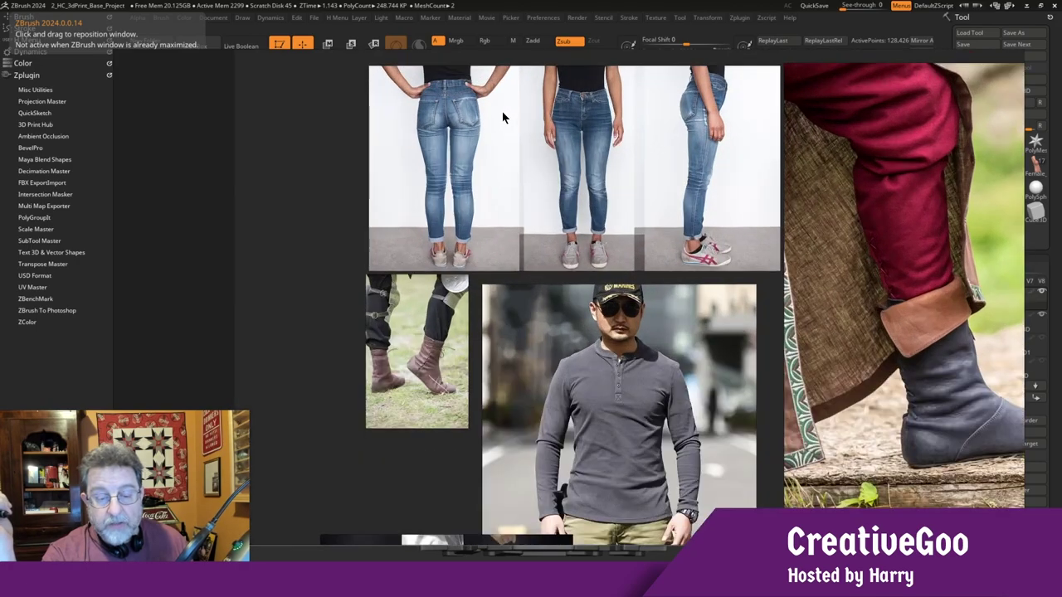
{"action": "scroll", "coordinate": [503, 117], "scroll_direction": "up", "scroll_amount": 3}
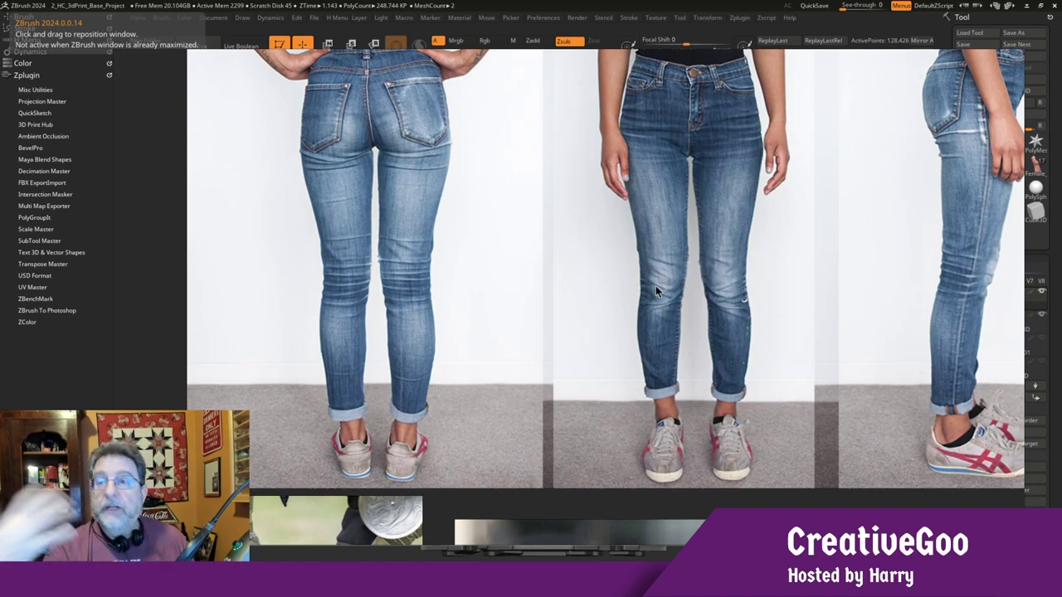
{"action": "scroll", "coordinate": [686, 356], "scroll_direction": "down", "scroll_amount": 5}
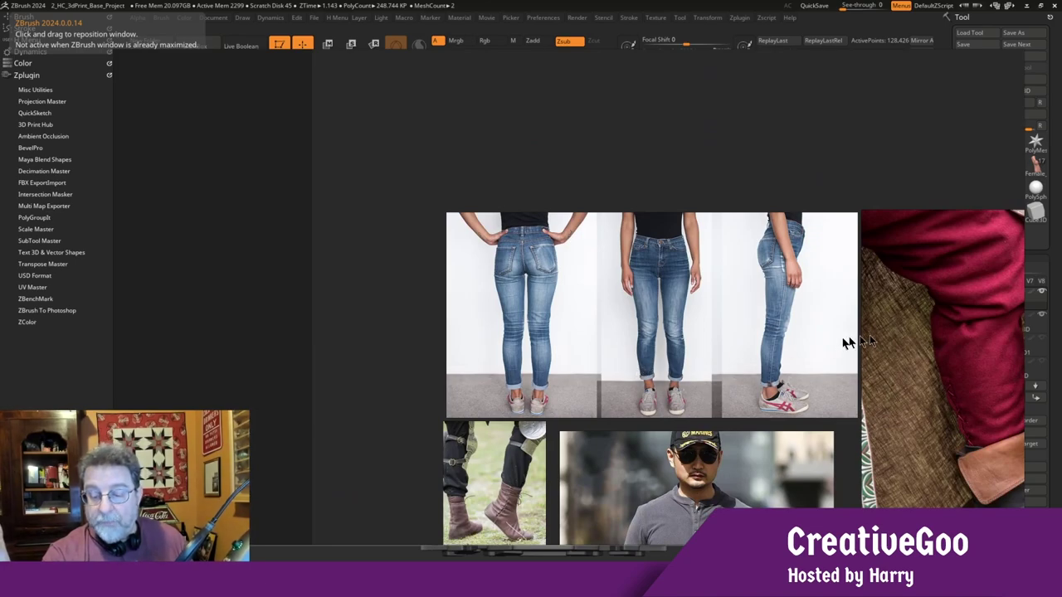
{"action": "scroll", "coordinate": [968, 312], "scroll_direction": "down", "scroll_amount": 1}
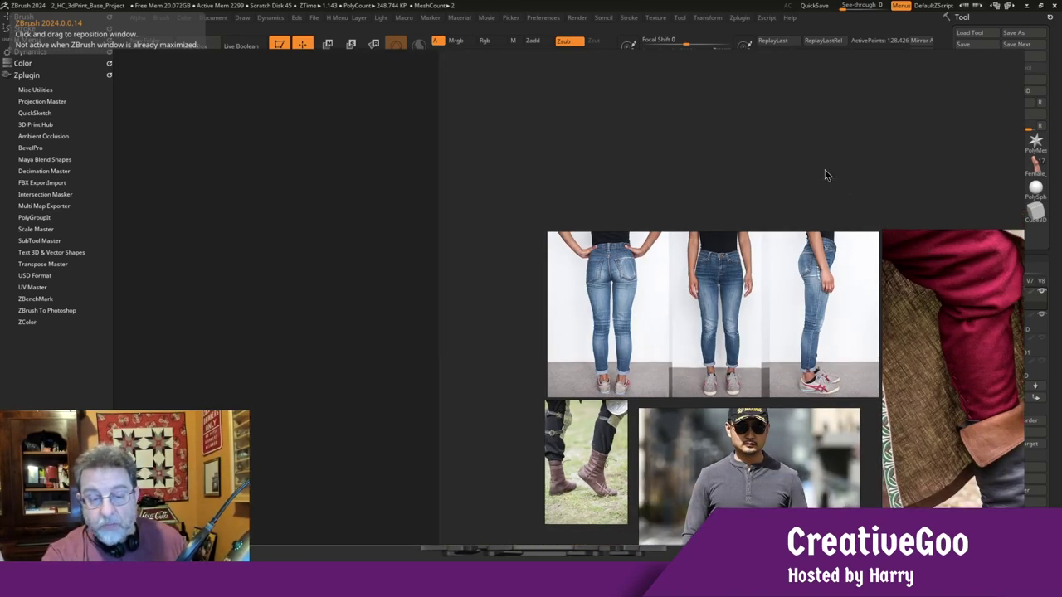
{"action": "scroll", "coordinate": [925, 299], "scroll_direction": "down", "scroll_amount": 2}
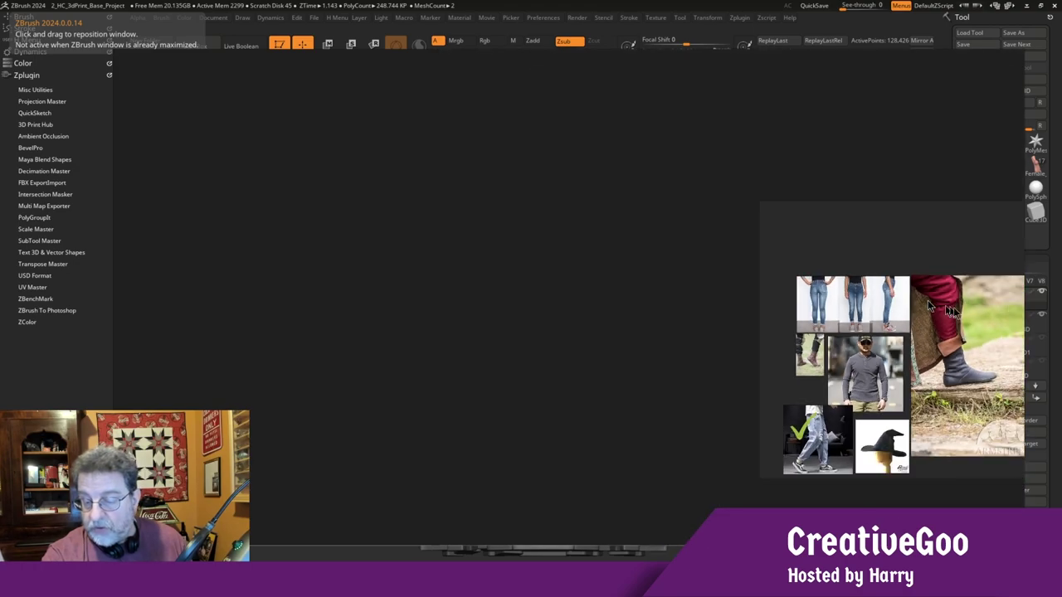
{"action": "scroll", "coordinate": [991, 321], "scroll_direction": "up", "scroll_amount": 4}
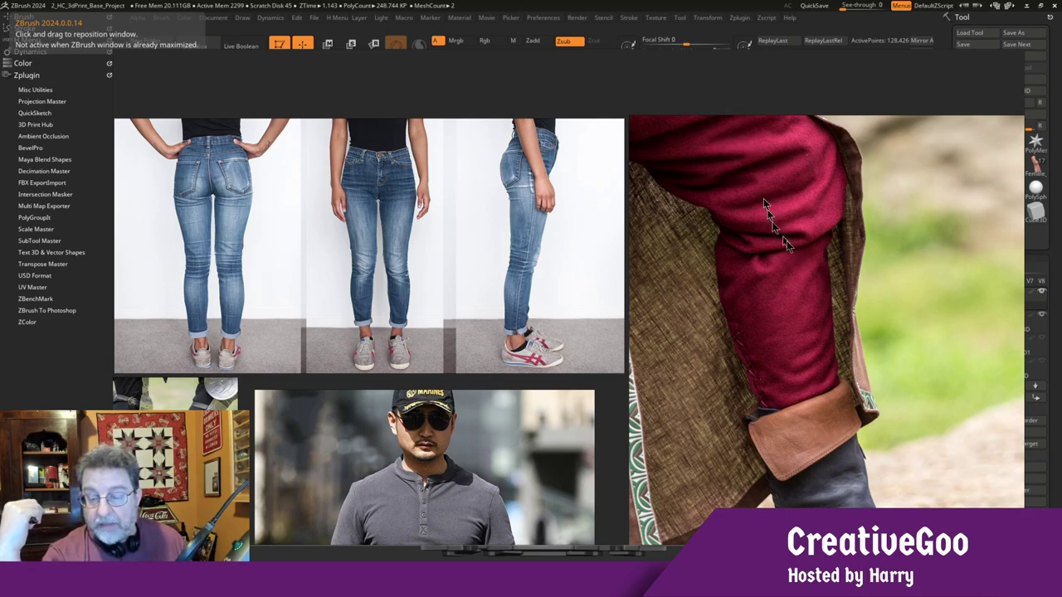
{"action": "scroll", "coordinate": [875, 277], "scroll_direction": "down", "scroll_amount": 3}
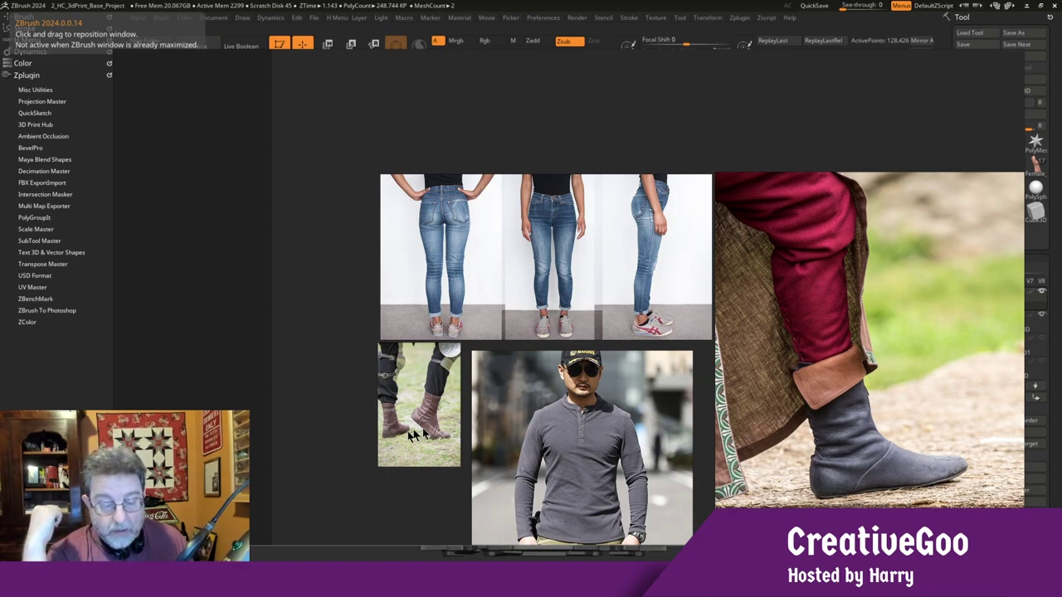
{"action": "scroll", "coordinate": [421, 421], "scroll_direction": "up", "scroll_amount": 6}
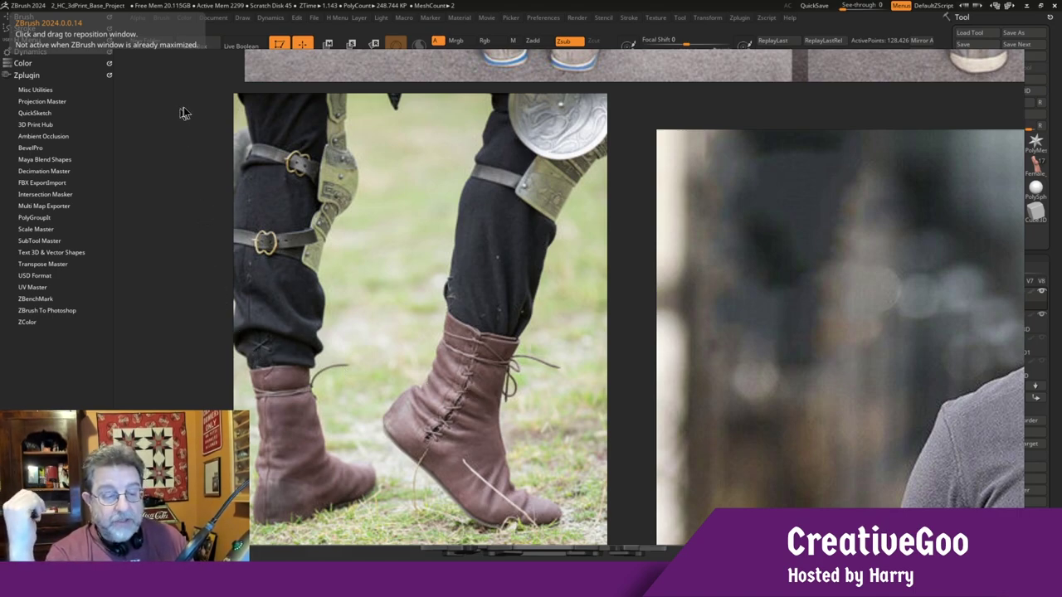
Switch back to the boot model in ZBrush and inspect the smooth boot from the side and above
{"action": "left_click", "coordinate": [615, 8]}
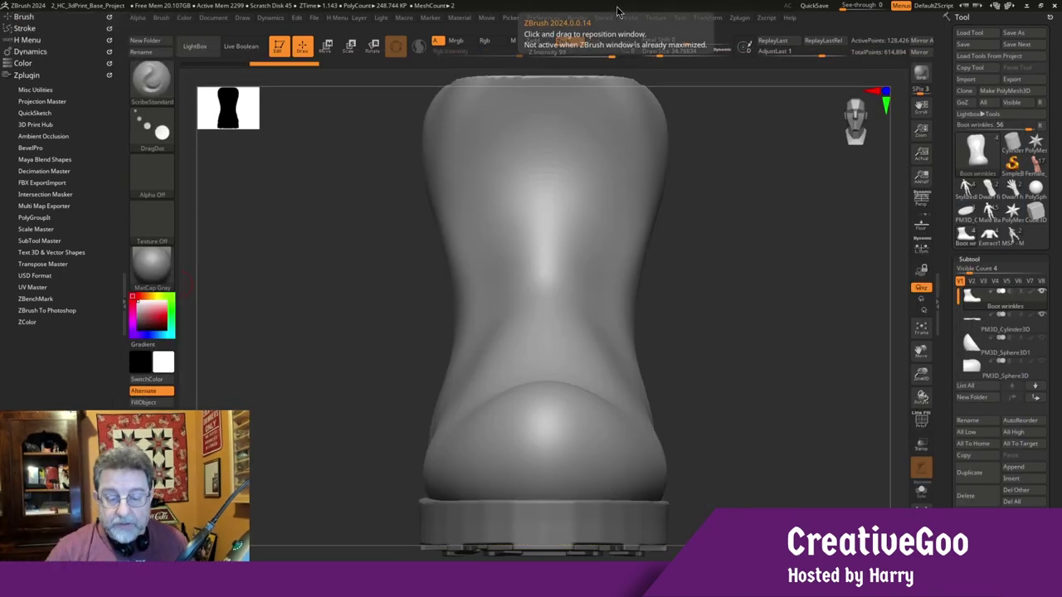
{"action": "left_click_drag", "start_coordinate": [365, 351], "coordinate": [415, 356]}
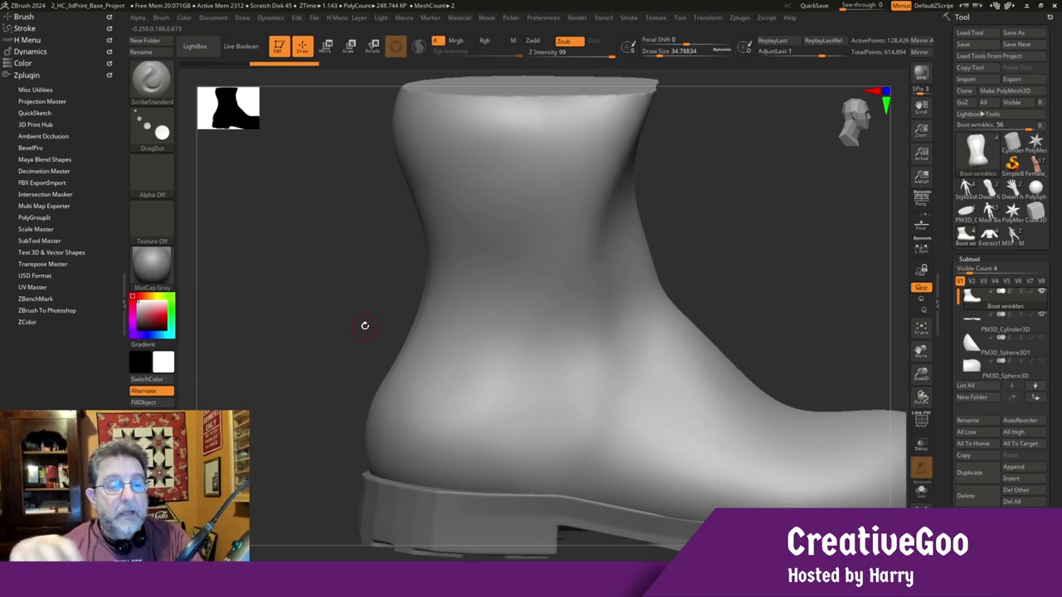
{"action": "left_click_drag", "start_coordinate": [920, 351], "coordinate": [873, 355]}
{"action": "mouse_move", "coordinate": [291, 284]}
{"action": "left_mouse_down"}
{"action": "mouse_move", "coordinate": [280, 307]}
{"action": "mouse_move", "coordinate": [295, 289]}
{"action": "left_mouse_up"}
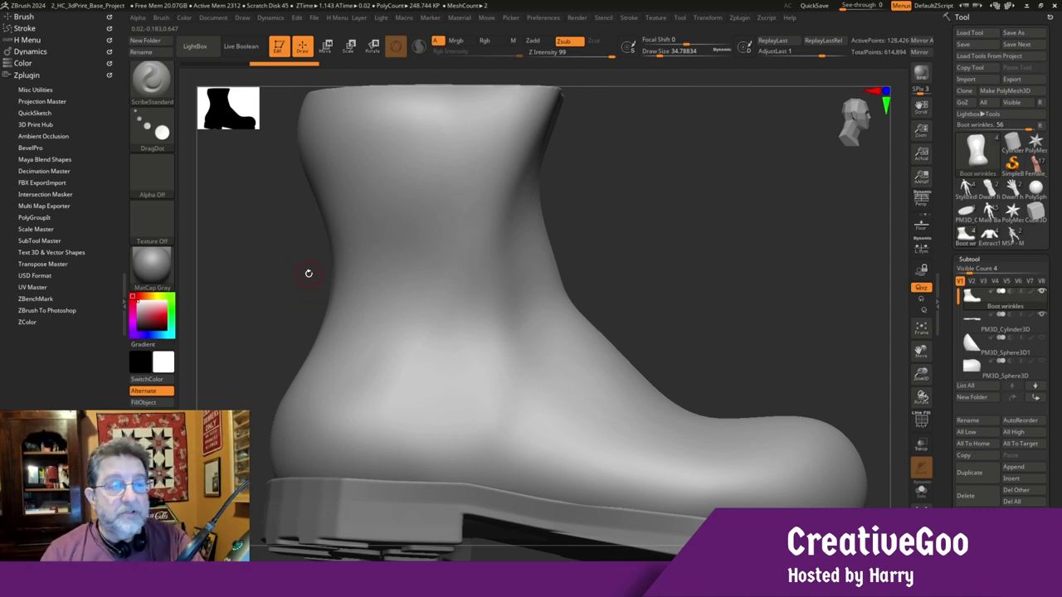
{"action": "left_click_drag", "start_coordinate": [284, 285], "coordinate": [294, 303]}
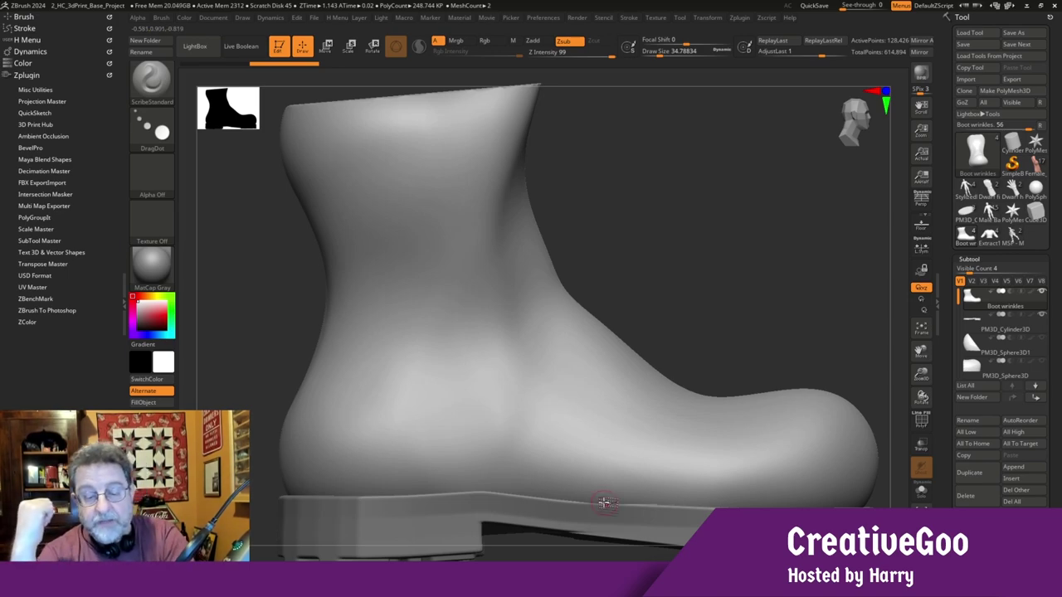
{"action": "left_click_drag", "start_coordinate": [263, 232], "coordinate": [309, 398]}
{"action": "left_click_drag", "start_coordinate": [273, 483], "coordinate": [289, 429]}
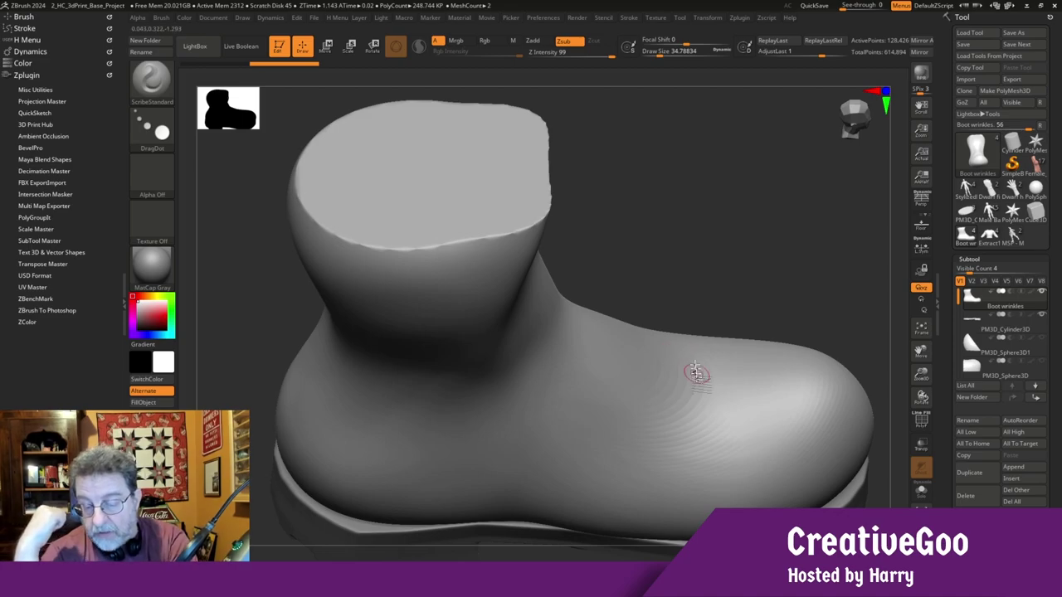
Show the polyframe to inspect the boot's mesh density and polygroups from the side and above, then hide it
{"action": "left_click", "coordinate": [922, 424]}
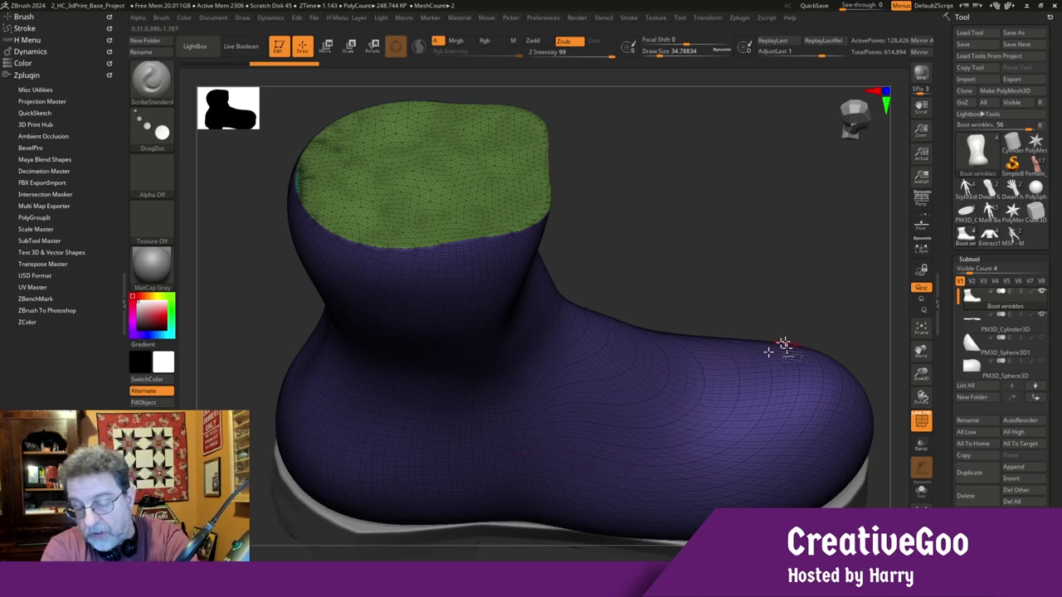
{"action": "left_click_drag", "start_coordinate": [260, 251], "coordinate": [284, 295]}
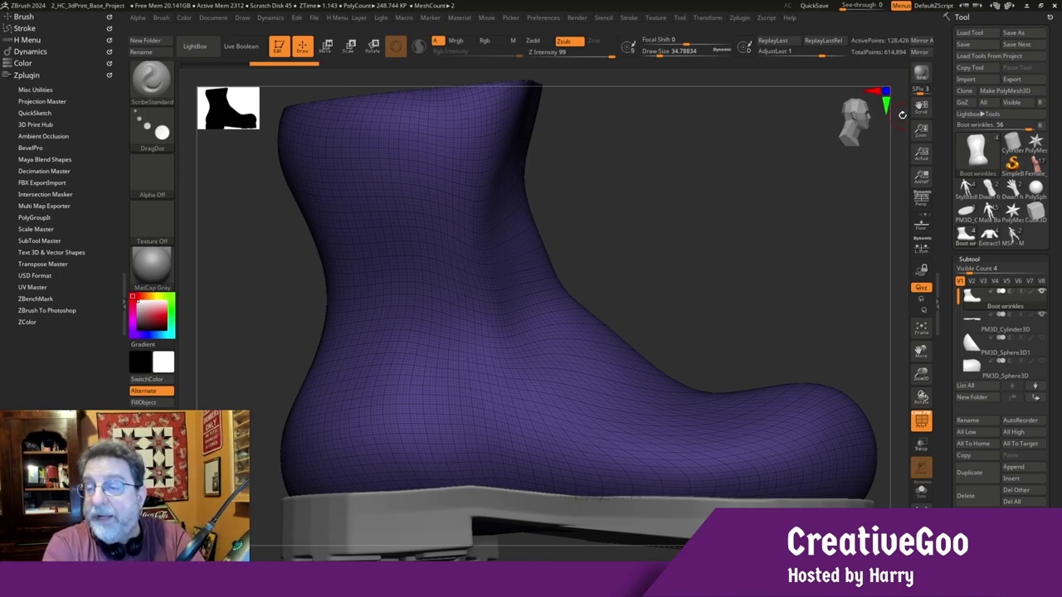
{"action": "left_click_drag", "start_coordinate": [285, 288], "coordinate": [304, 407]}
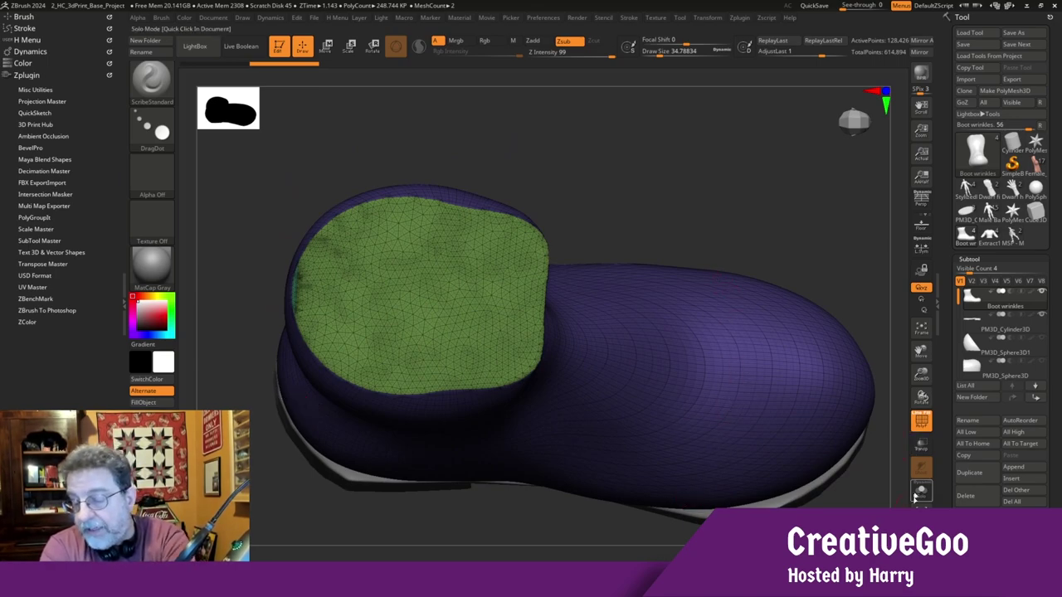
{"action": "left_click", "coordinate": [921, 420]}
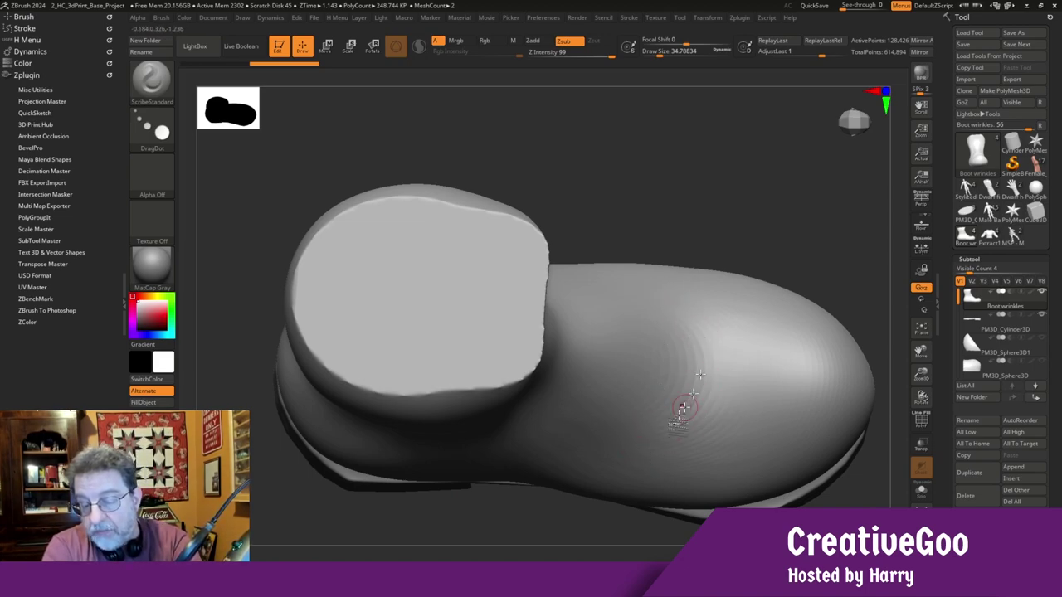
{"action": "left_click_drag", "start_coordinate": [255, 449], "coordinate": [284, 327]}
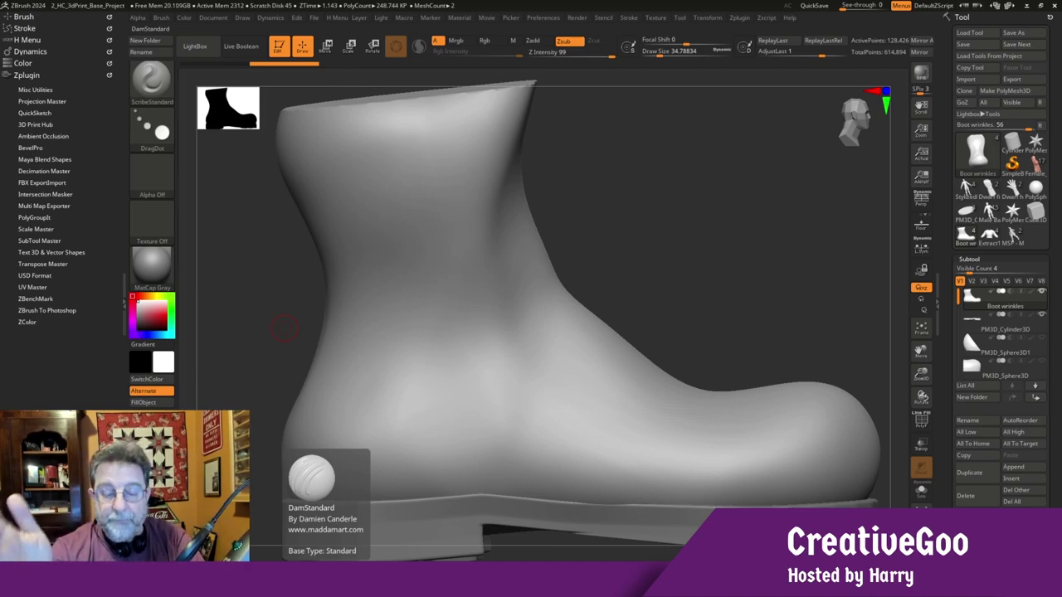
Examine the laced brown boots in the reference image again and return to the boot model
{"action": "key", "text": "b"}
{"action": "key", "text": "h"}
{"action": "key", "text": "p"}
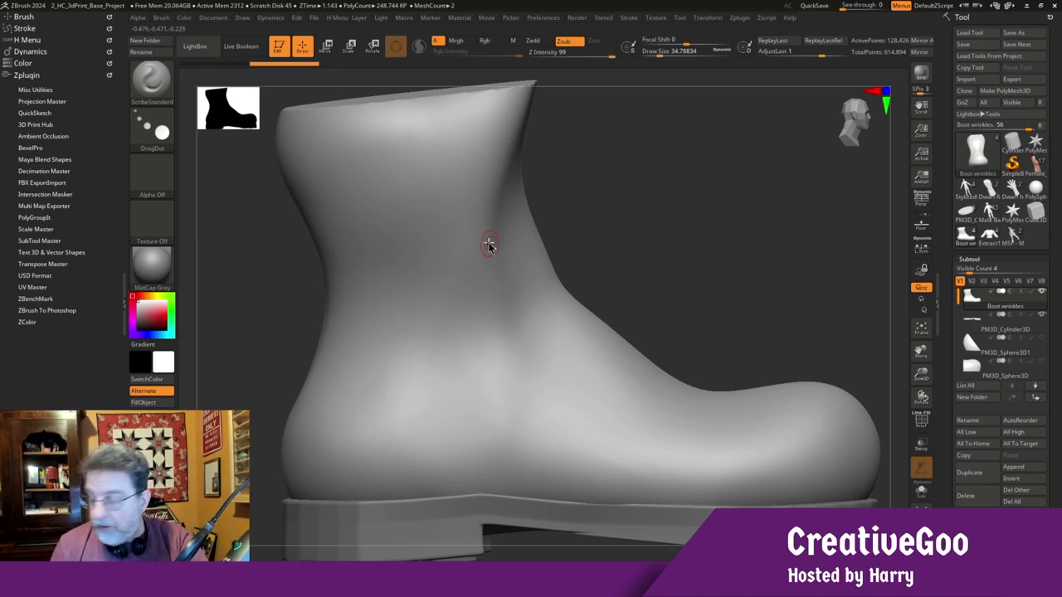
{"action": "key", "text": "alt+Tab"}
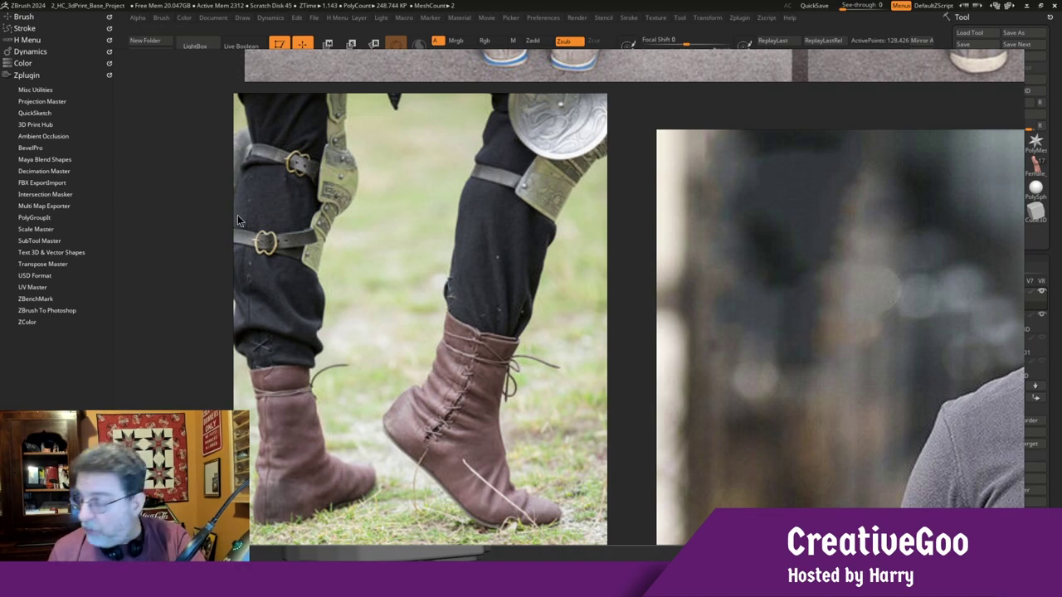
{"action": "key", "text": "alt+Tab"}
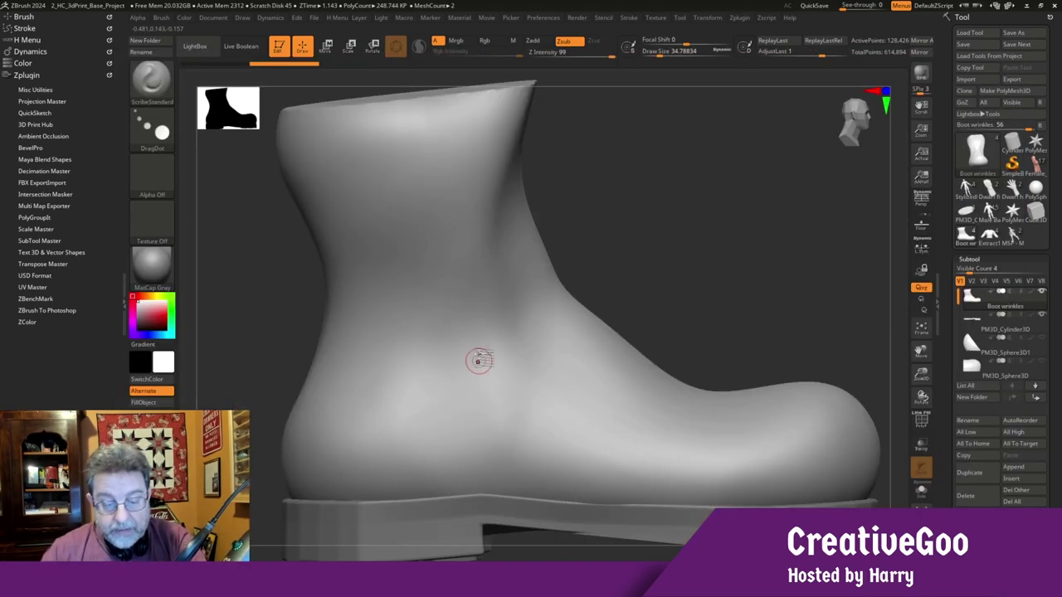
Make the Boot wrinkles subtool active and choose the Inflat brush with a draw size of about 71
{"action": "left_click", "coordinate": [713, 453], "text": "alt"}
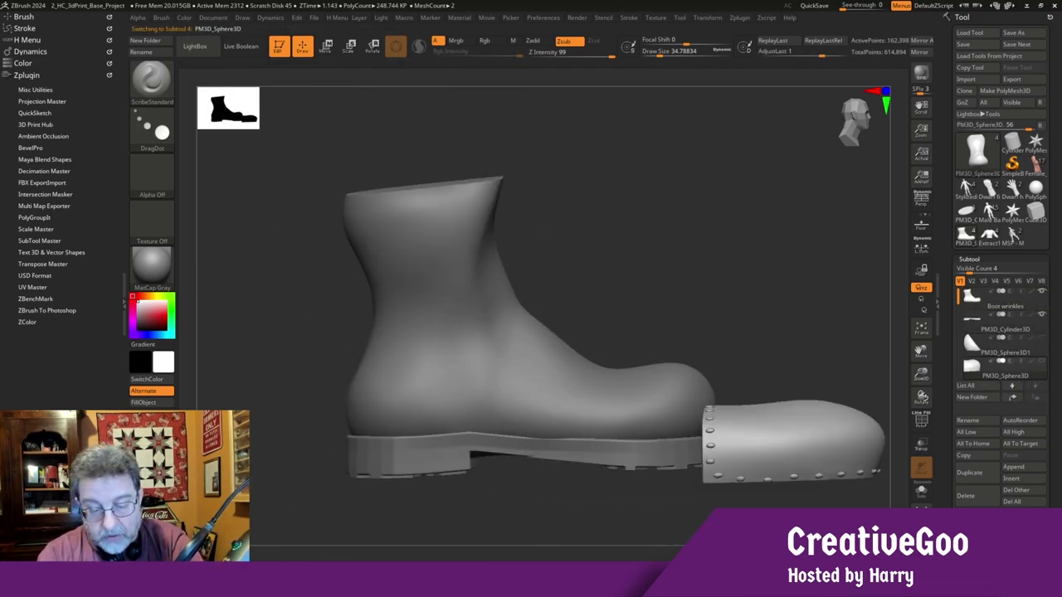
{"action": "left_click", "coordinate": [572, 390], "text": "alt"}
{"action": "left_click_drag", "start_coordinate": [661, 52], "coordinate": [669, 53]}
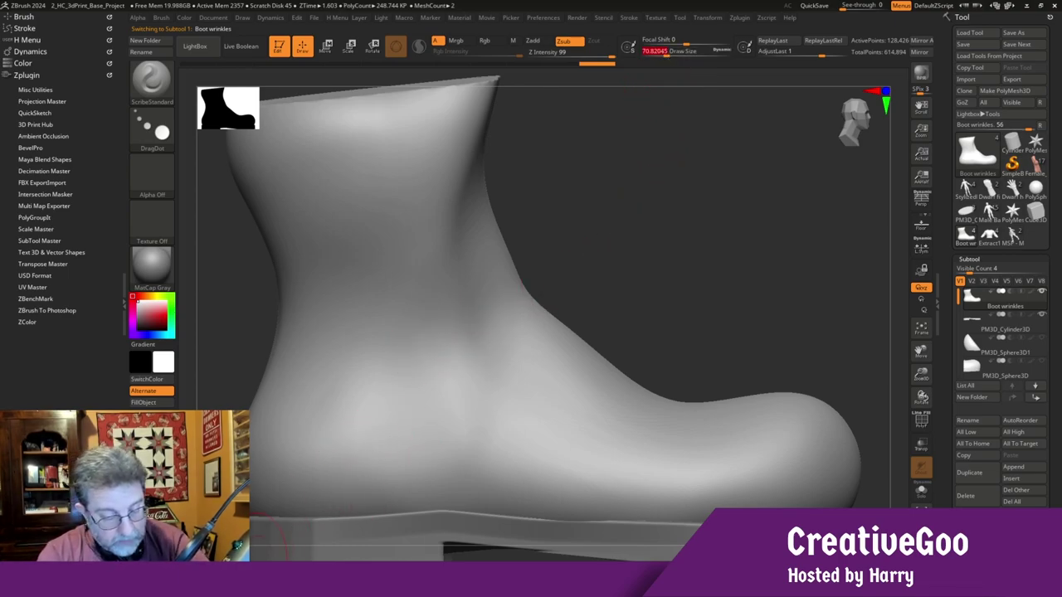
{"action": "key", "text": "b"}
{"action": "key", "text": "i"}
{"action": "key", "text": "n"}
Inflate a raised diagonal wrinkle around the boot's ankle from the front bend to the heel, undoing unwanted strokes
{"action": "mouse_move", "coordinate": [470, 296]}
{"action": "left_mouse_down"}
{"action": "mouse_move", "coordinate": [389, 346]}
{"action": "mouse_move", "coordinate": [283, 362]}
{"action": "left_mouse_up"}
{"action": "mouse_move", "coordinate": [481, 288]}
{"action": "left_mouse_down"}
{"action": "mouse_move", "coordinate": [415, 340]}
{"action": "mouse_move", "coordinate": [282, 365]}
{"action": "left_mouse_up"}
{"action": "key", "text": "ctrl+z"}
{"action": "left_click_drag", "start_coordinate": [464, 315], "coordinate": [272, 370]}
{"action": "left_click_drag", "start_coordinate": [251, 311], "coordinate": [317, 298]}
{"action": "left_click_drag", "start_coordinate": [352, 369], "coordinate": [300, 375]}
{"action": "mouse_move", "coordinate": [552, 374]}
{"action": "left_mouse_down"}
{"action": "mouse_move", "coordinate": [681, 379]}
{"action": "mouse_move", "coordinate": [668, 381]}
{"action": "left_mouse_up"}
{"action": "mouse_move", "coordinate": [318, 339]}
{"action": "left_mouse_down"}
{"action": "mouse_move", "coordinate": [271, 373]}
{"action": "mouse_move", "coordinate": [257, 351]}
{"action": "mouse_move", "coordinate": [293, 337]}
{"action": "mouse_move", "coordinate": [277, 362]}
{"action": "left_mouse_up"}
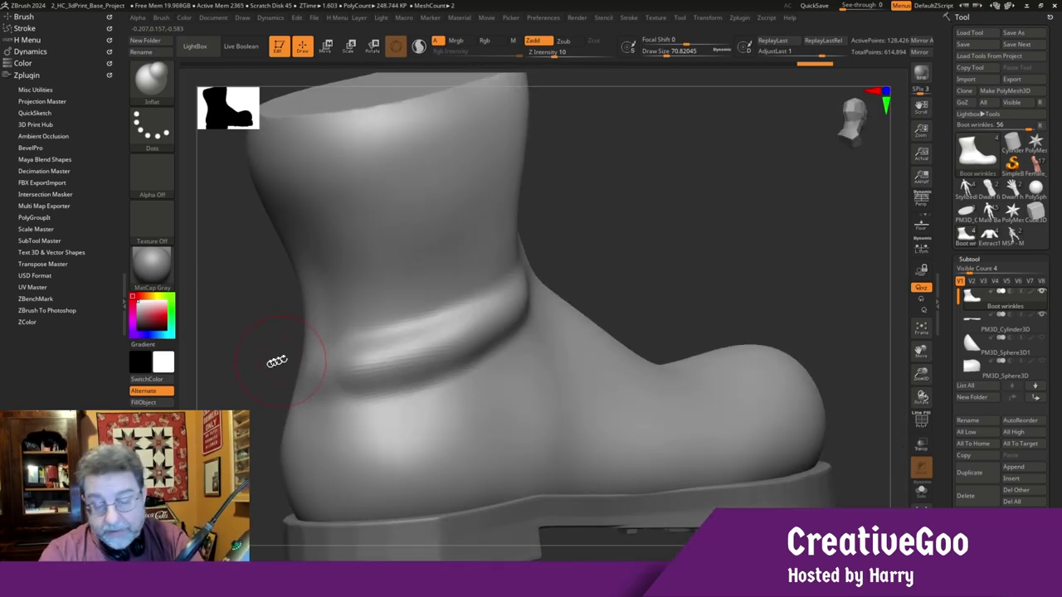
{"action": "key", "text": "ctrl+z"}
{"action": "key", "text": "ctrl+z"}
{"action": "key", "text": "ctrl+z"}
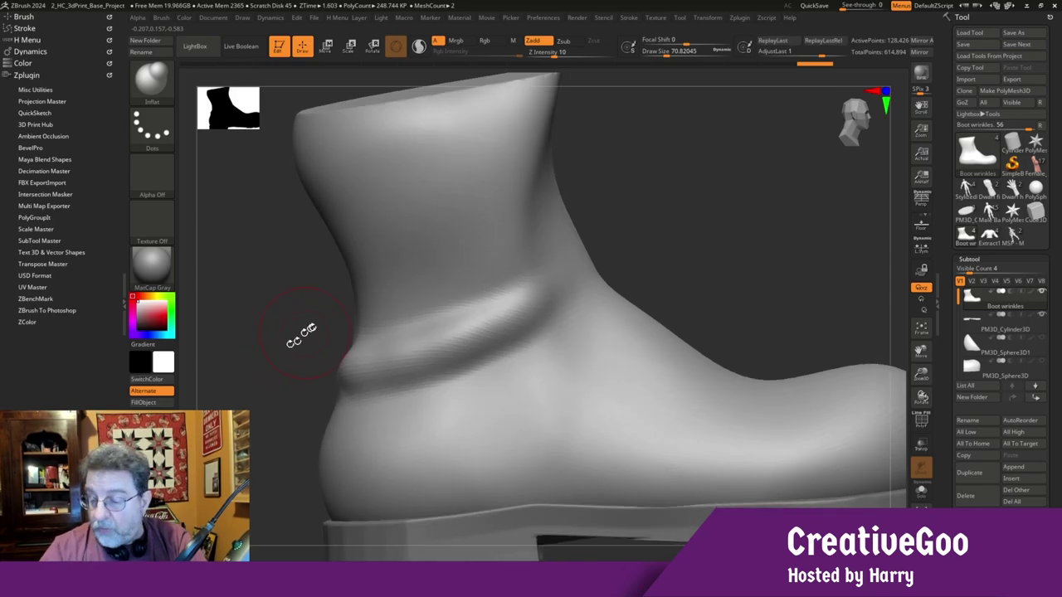
Carve an inward crease along the upper edge of the ankle wrinkle with the inverted Inflat brush
{"action": "left_click_drag", "start_coordinate": [508, 277], "coordinate": [350, 336], "text": "alt"}
{"action": "left_click_drag", "start_coordinate": [507, 363], "coordinate": [520, 346]}
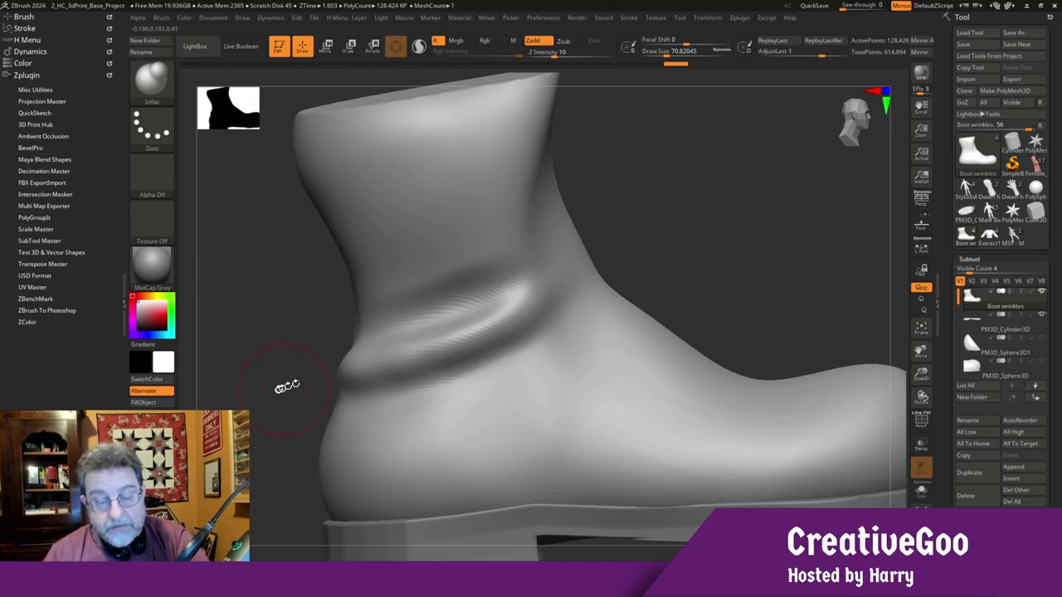
{"action": "key", "text": "ctrl+shift+z"}
{"action": "key", "text": "ctrl+shift+z"}
{"action": "left_click_drag", "start_coordinate": [291, 398], "coordinate": [334, 380]}
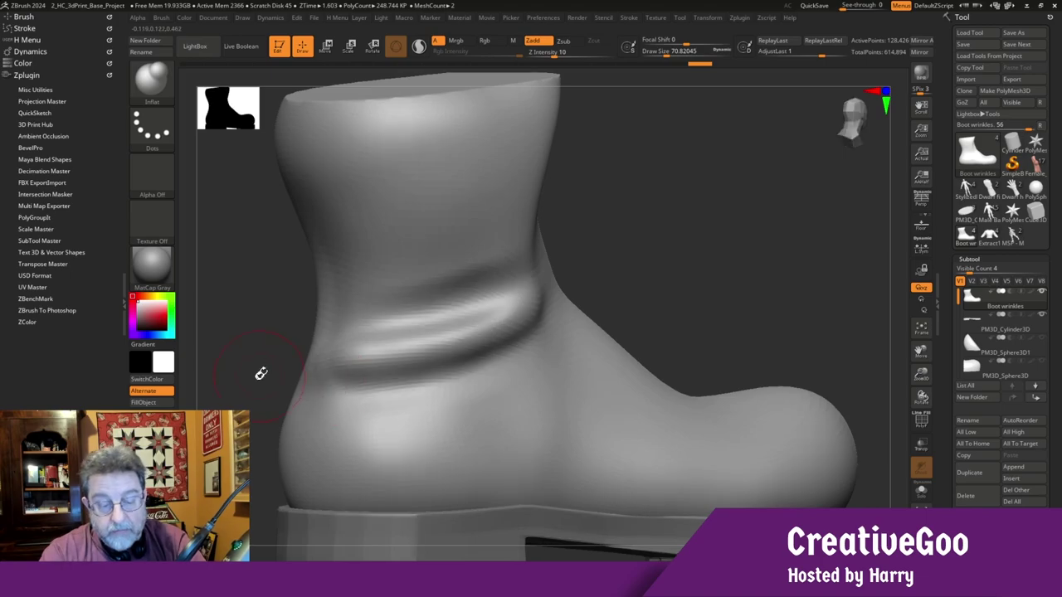
Redo the undone wrinkle strokes around the boot's ankle
{"action": "left_click_drag", "start_coordinate": [260, 373], "coordinate": [282, 360]}
{"action": "key", "text": "ctrl+shift+z"}
{"action": "key", "text": "ctrl+shift+z"}
{"action": "key", "text": "ctrl+shift+z"}
{"action": "key", "text": "ctrl+shift+z"}
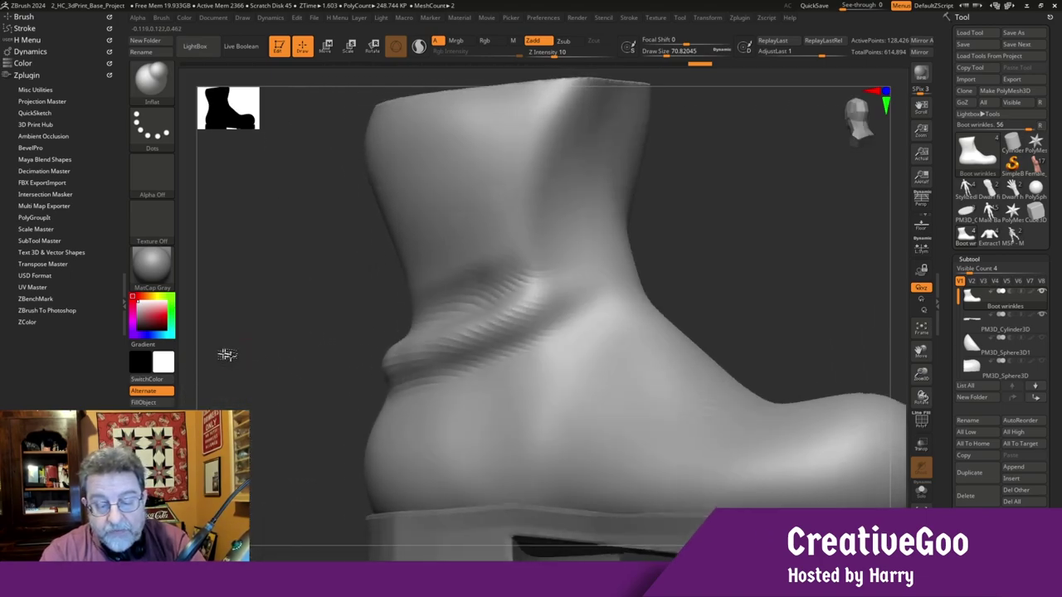
{"action": "key", "text": "ctrl+shift+z"}
{"action": "key", "text": "ctrl+shift+z"}
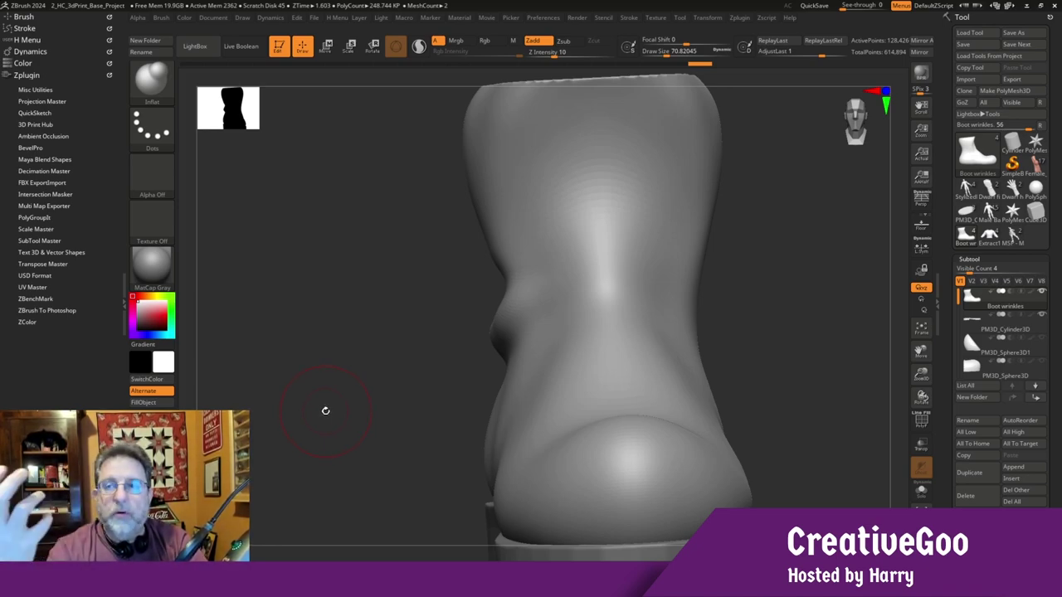
Inspect the boot from the front and other side, then compare its wrinkles with the laced brown boots reference
{"action": "mouse_move", "coordinate": [289, 391]}
{"action": "left_mouse_down"}
{"action": "mouse_move", "coordinate": [307, 417]}
{"action": "mouse_move", "coordinate": [324, 420]}
{"action": "mouse_move", "coordinate": [261, 386]}
{"action": "mouse_move", "coordinate": [356, 390]}
{"action": "mouse_move", "coordinate": [291, 301]}
{"action": "left_mouse_up"}
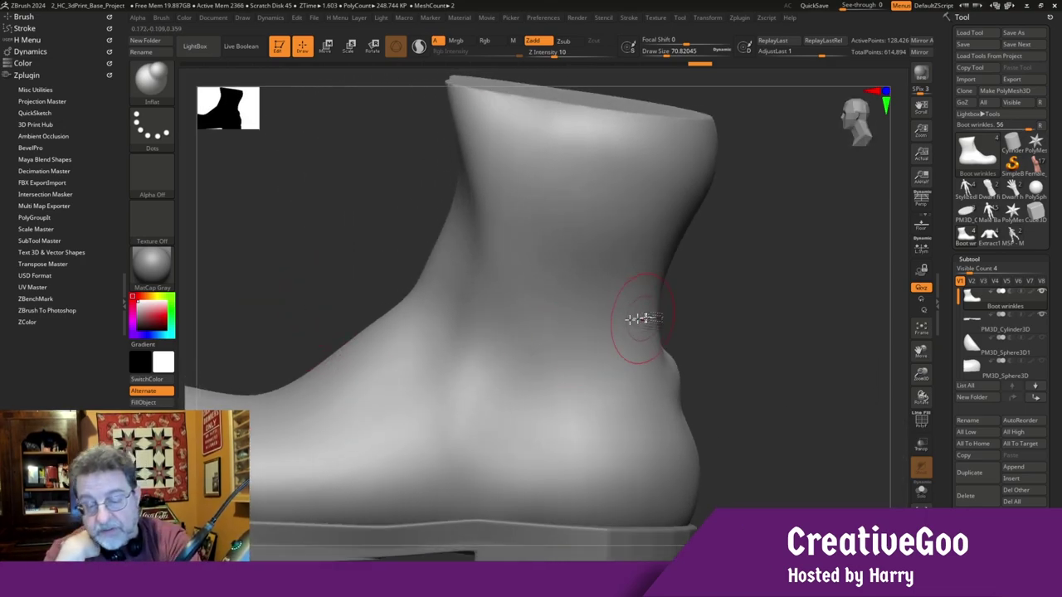
{"action": "mouse_move", "coordinate": [639, 292]}
{"action": "left_mouse_down"}
{"action": "mouse_move", "coordinate": [463, 290]}
{"action": "mouse_move", "coordinate": [656, 260]}
{"action": "mouse_move", "coordinate": [451, 296]}
{"action": "mouse_move", "coordinate": [654, 253]}
{"action": "mouse_move", "coordinate": [439, 296]}
{"action": "mouse_move", "coordinate": [592, 308]}
{"action": "mouse_move", "coordinate": [516, 324]}
{"action": "mouse_move", "coordinate": [627, 308]}
{"action": "mouse_move", "coordinate": [443, 328]}
{"action": "mouse_move", "coordinate": [600, 310]}
{"action": "mouse_move", "coordinate": [652, 230]}
{"action": "mouse_move", "coordinate": [509, 240]}
{"action": "mouse_move", "coordinate": [448, 258]}
{"action": "left_mouse_up"}
{"action": "left_click_drag", "start_coordinate": [355, 248], "coordinate": [397, 337]}
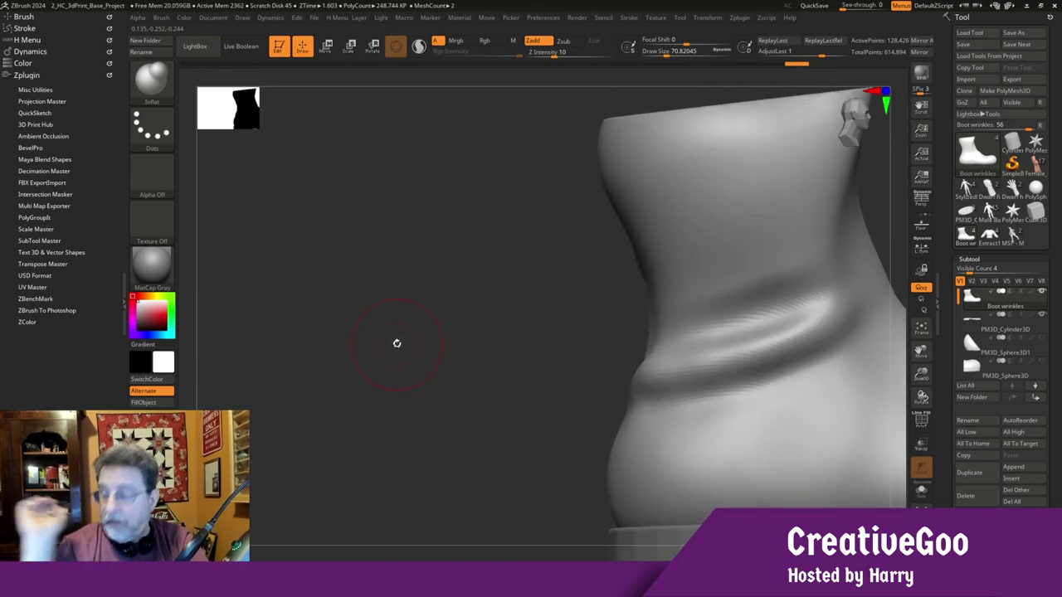
{"action": "key", "text": "alt+Tab"}
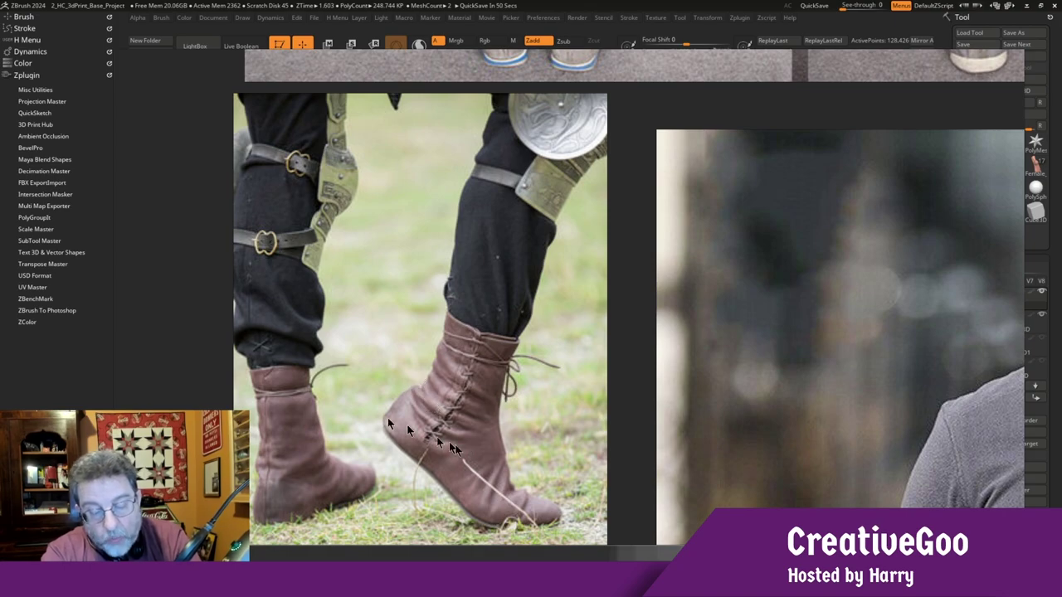
{"action": "key", "text": "alt+Tab"}
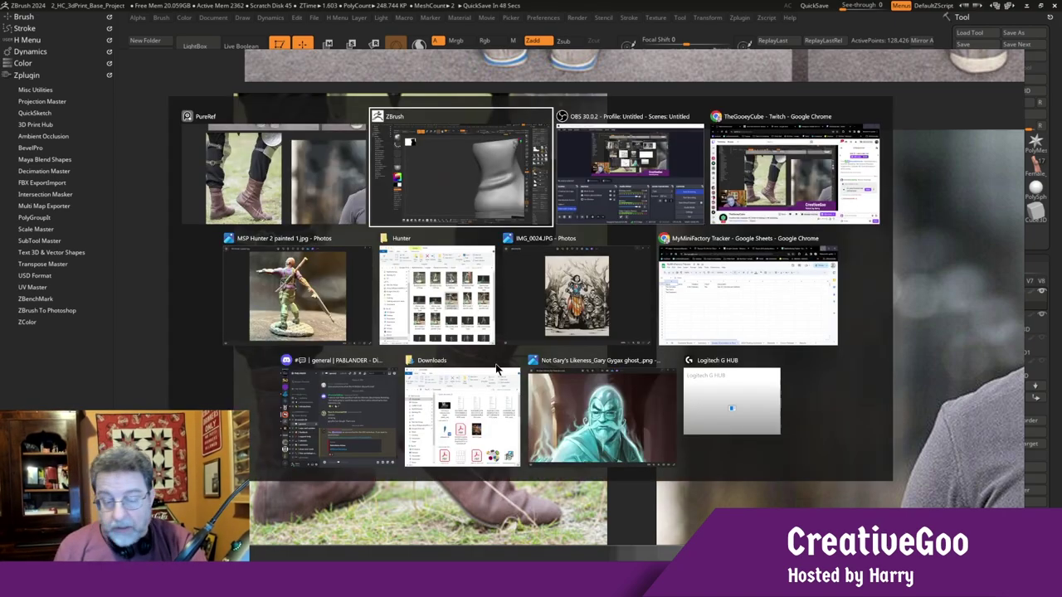
{"action": "left_click", "coordinate": [920, 330]}
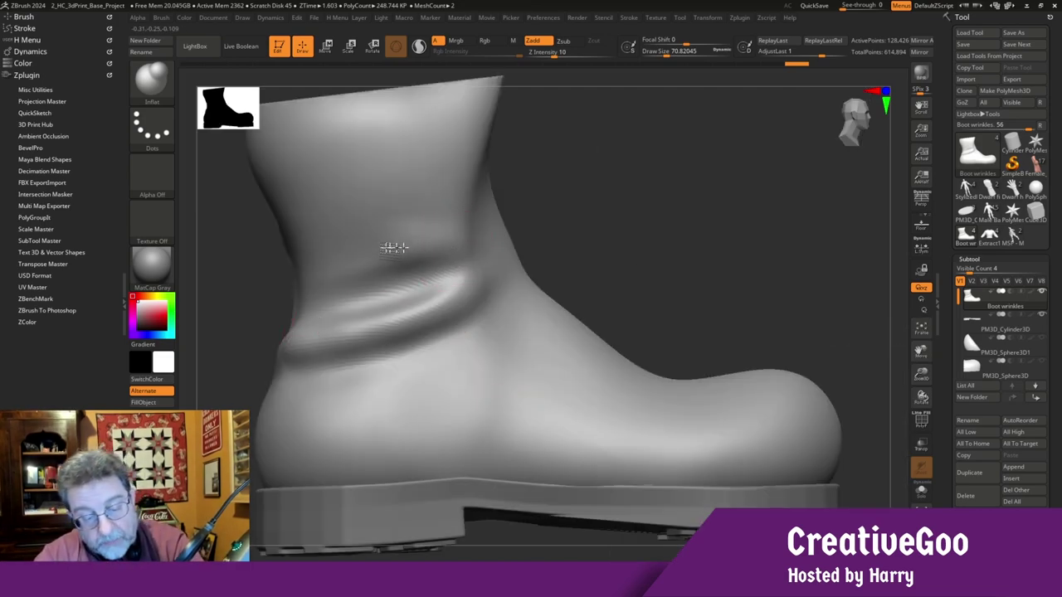
Sculpt several stacked diagonal folds up the side of the boot shaft above the ankle wrinkle with the Inflat brush
{"action": "left_click_drag", "start_coordinate": [296, 230], "coordinate": [479, 269]}
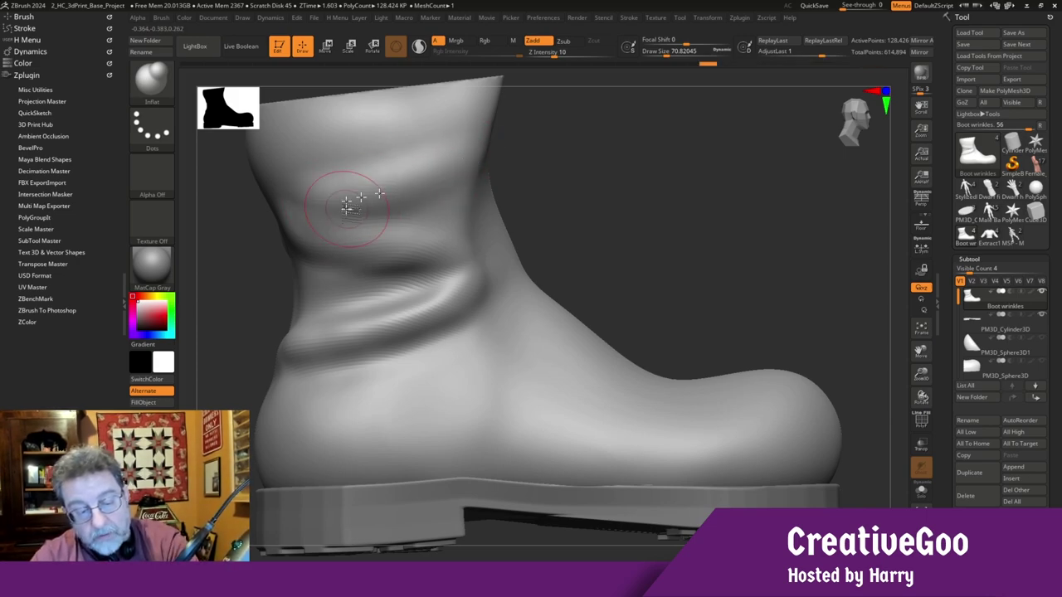
{"action": "left_click_drag", "start_coordinate": [334, 222], "coordinate": [456, 201]}
{"action": "mouse_move", "coordinate": [348, 160]}
{"action": "left_mouse_down"}
{"action": "mouse_move", "coordinate": [365, 153]}
{"action": "mouse_move", "coordinate": [352, 157]}
{"action": "left_mouse_up"}
{"action": "left_click_drag", "start_coordinate": [446, 146], "coordinate": [324, 173]}
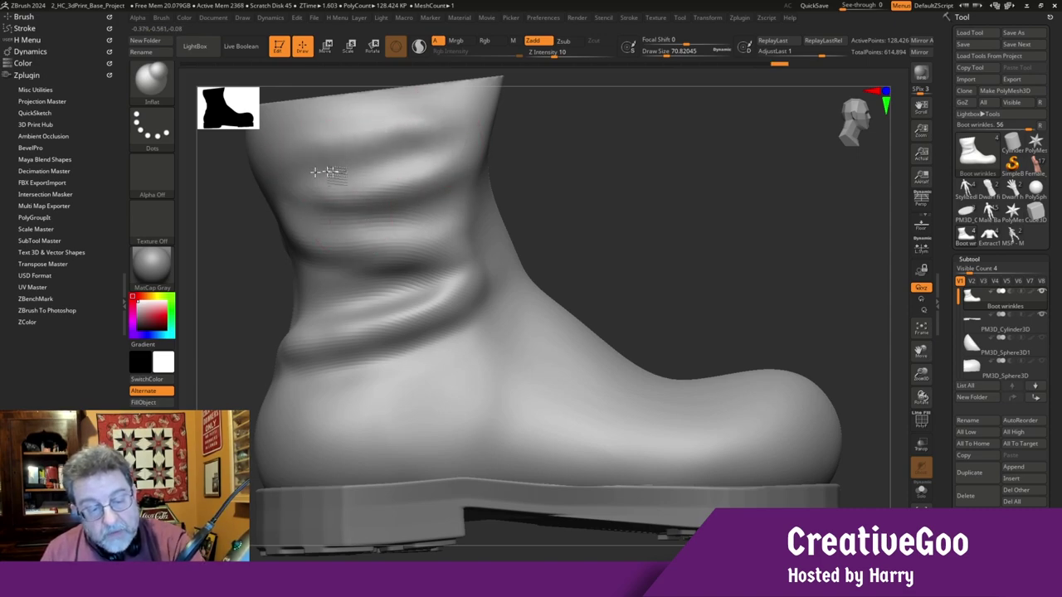
Set the draw size to about 35, sculpt short creases slanting down from the back of the heel, and smooth their ends
{"action": "left_click_drag", "start_coordinate": [230, 390], "coordinate": [235, 392]}
{"action": "left_click_drag", "start_coordinate": [280, 363], "coordinate": [296, 375]}
{"action": "left_click_drag", "start_coordinate": [666, 53], "coordinate": [658, 53]}
{"action": "left_click_drag", "start_coordinate": [287, 373], "coordinate": [281, 366]}
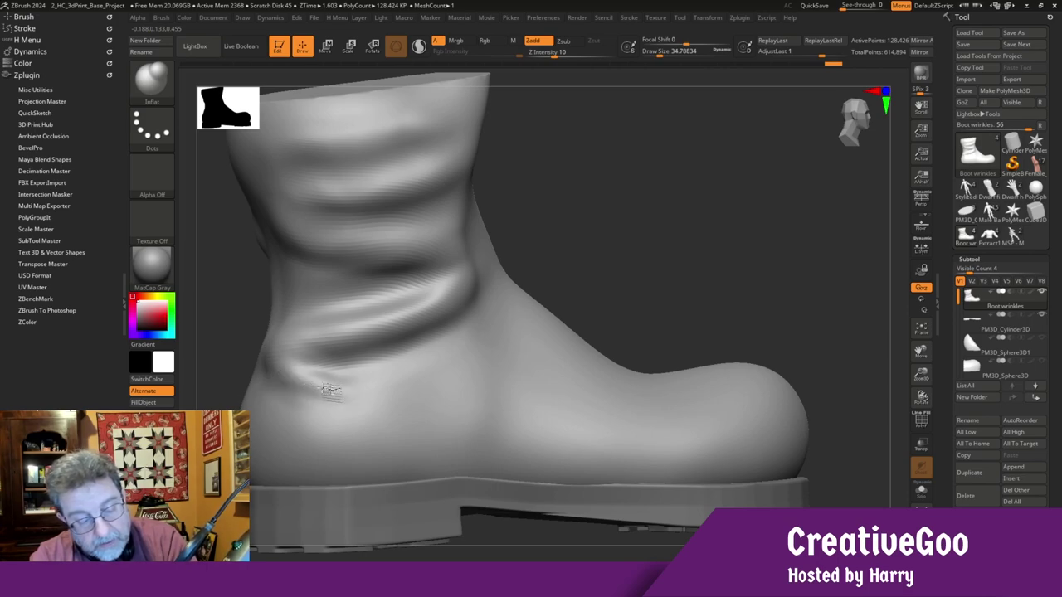
{"action": "left_click_drag", "start_coordinate": [369, 403], "coordinate": [382, 409]}
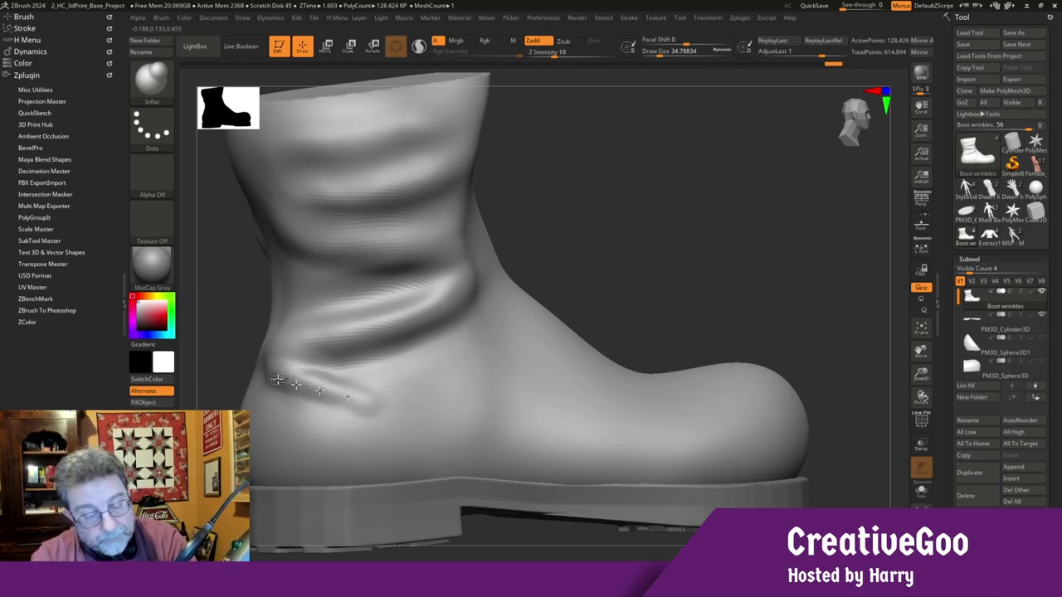
{"action": "mouse_move", "coordinate": [265, 378]}
{"action": "left_mouse_down"}
{"action": "mouse_move", "coordinate": [359, 408]}
{"action": "mouse_move", "coordinate": [363, 433]}
{"action": "left_mouse_up"}
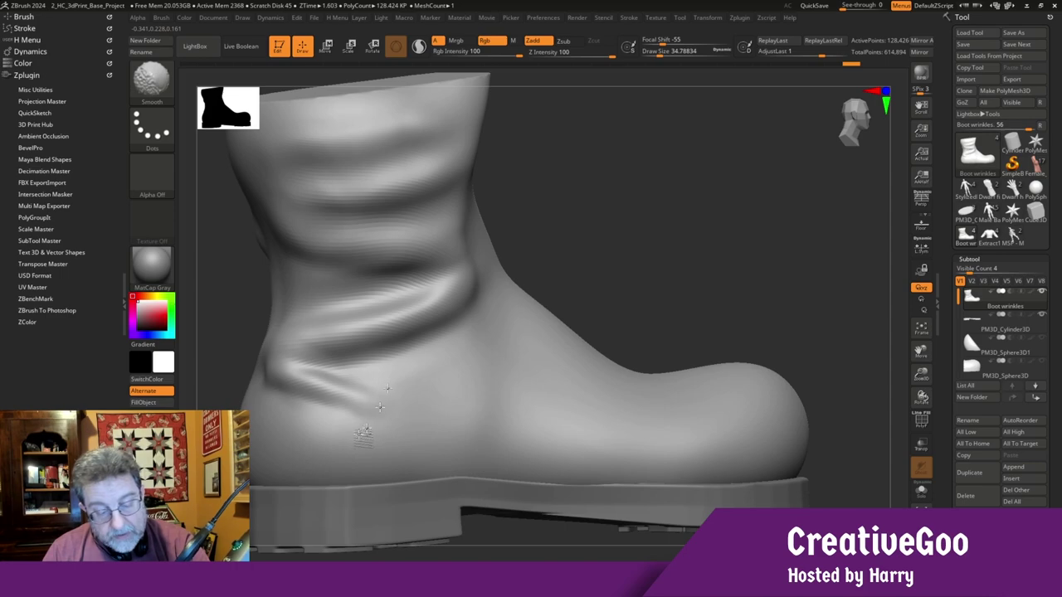
{"action": "left_click_drag", "start_coordinate": [243, 287], "coordinate": [235, 299]}
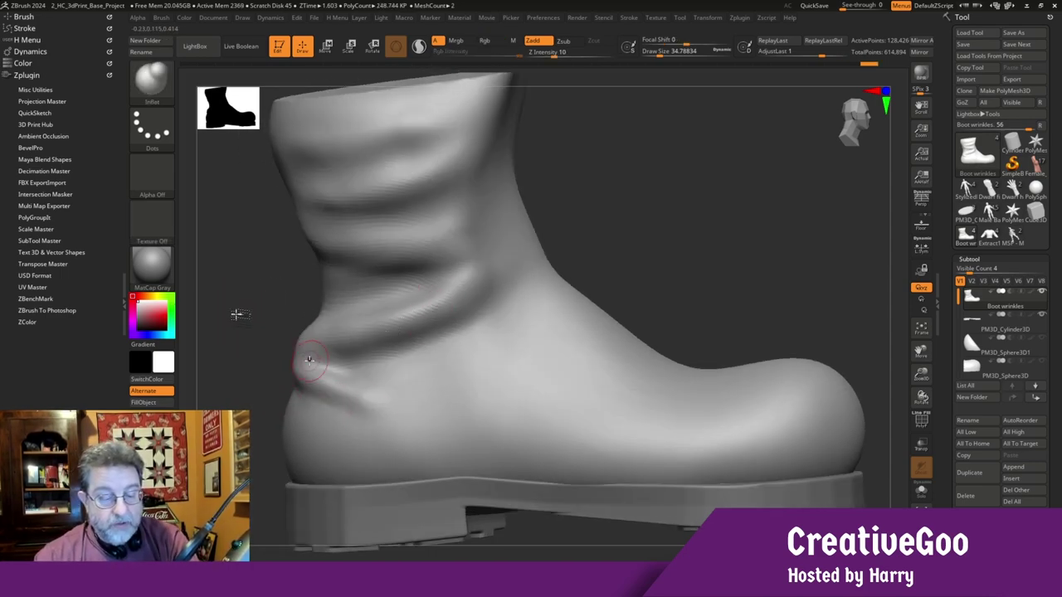
{"action": "left_click_drag", "start_coordinate": [232, 341], "coordinate": [256, 336]}
Sculpt broad diagonal wrinkles across the opposite side of the ankle with the Inflat draw size at about 94
{"action": "left_click_drag", "start_coordinate": [705, 282], "coordinate": [257, 332]}
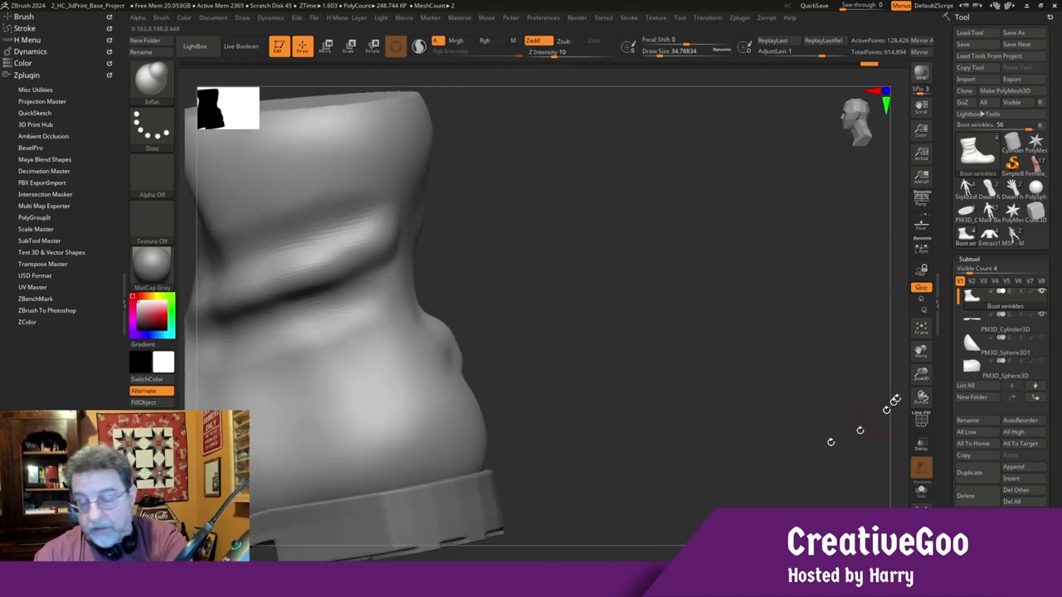
{"action": "left_click", "coordinate": [920, 329]}
{"action": "left_click_drag", "start_coordinate": [657, 51], "coordinate": [669, 51]}
{"action": "left_click_drag", "start_coordinate": [703, 272], "coordinate": [503, 369]}
{"action": "left_click_drag", "start_coordinate": [724, 273], "coordinate": [514, 365]}
{"action": "left_click_drag", "start_coordinate": [718, 321], "coordinate": [535, 375]}
{"action": "left_click_drag", "start_coordinate": [713, 327], "coordinate": [573, 381]}
{"action": "mouse_move", "coordinate": [713, 372]}
{"action": "left_mouse_down"}
{"action": "mouse_move", "coordinate": [575, 390]}
{"action": "mouse_move", "coordinate": [557, 368]}
{"action": "left_mouse_up"}
{"action": "left_click_drag", "start_coordinate": [706, 390], "coordinate": [569, 365]}
{"action": "left_click_drag", "start_coordinate": [325, 297], "coordinate": [415, 379]}
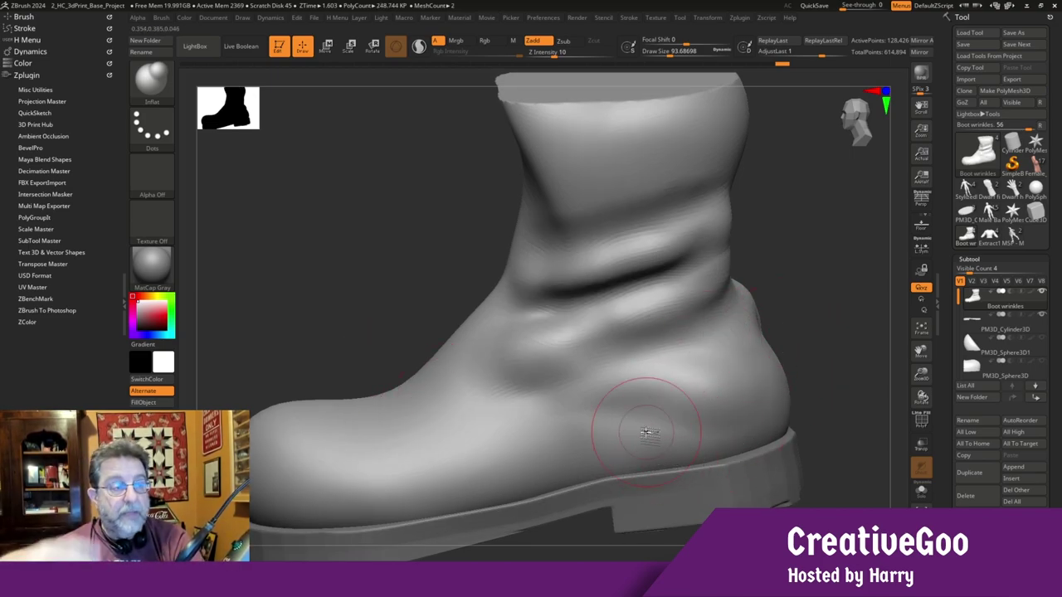
Build up bulging folds from the opposite side of the ankle toward the instep and heel
{"action": "left_click_drag", "start_coordinate": [397, 295], "coordinate": [399, 286]}
{"action": "left_click_drag", "start_coordinate": [587, 376], "coordinate": [527, 363]}
{"action": "left_click_drag", "start_coordinate": [715, 362], "coordinate": [561, 337]}
{"action": "left_click_drag", "start_coordinate": [447, 309], "coordinate": [384, 307]}
{"action": "left_click_drag", "start_coordinate": [415, 376], "coordinate": [503, 379]}
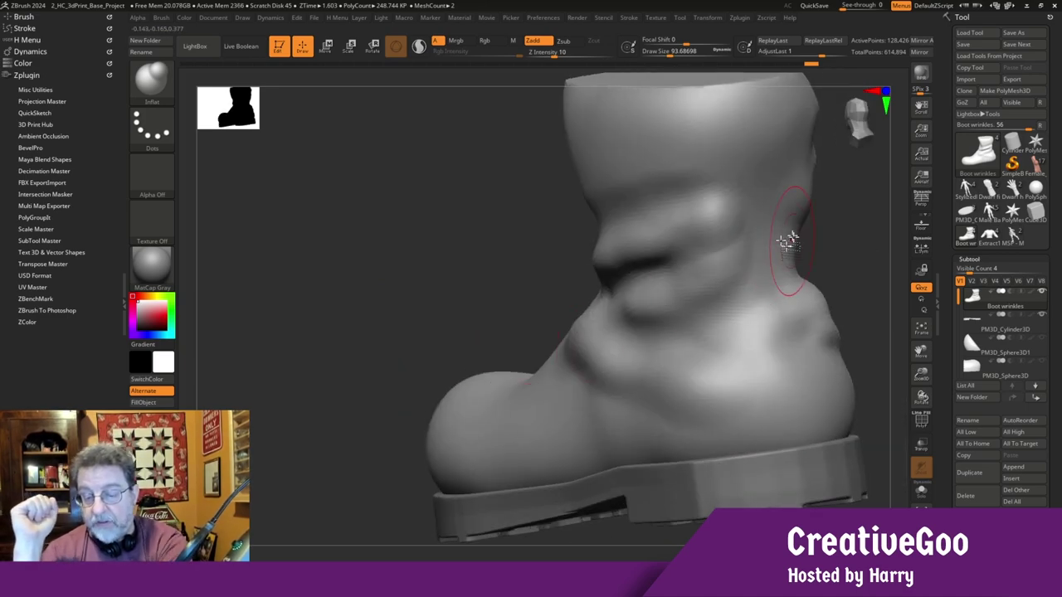
Set the draw size to about 39 and sculpt crossing diagonal folds around the back of the boot shaft
{"action": "left_click_drag", "start_coordinate": [920, 351], "coordinate": [848, 411]}
{"action": "left_click_drag", "start_coordinate": [423, 330], "coordinate": [554, 423]}
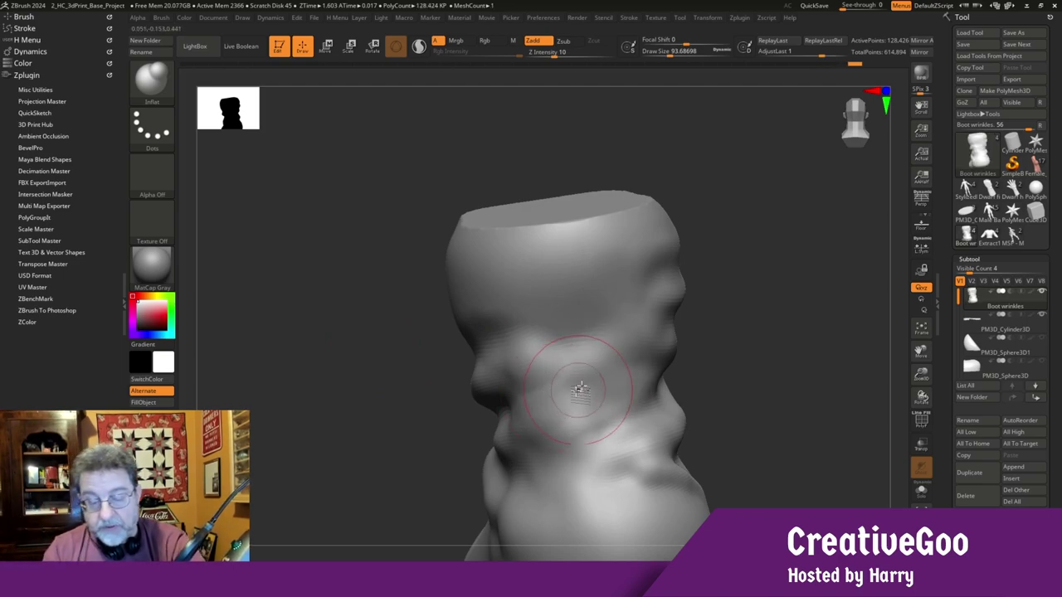
{"action": "left_click", "coordinate": [661, 52]}
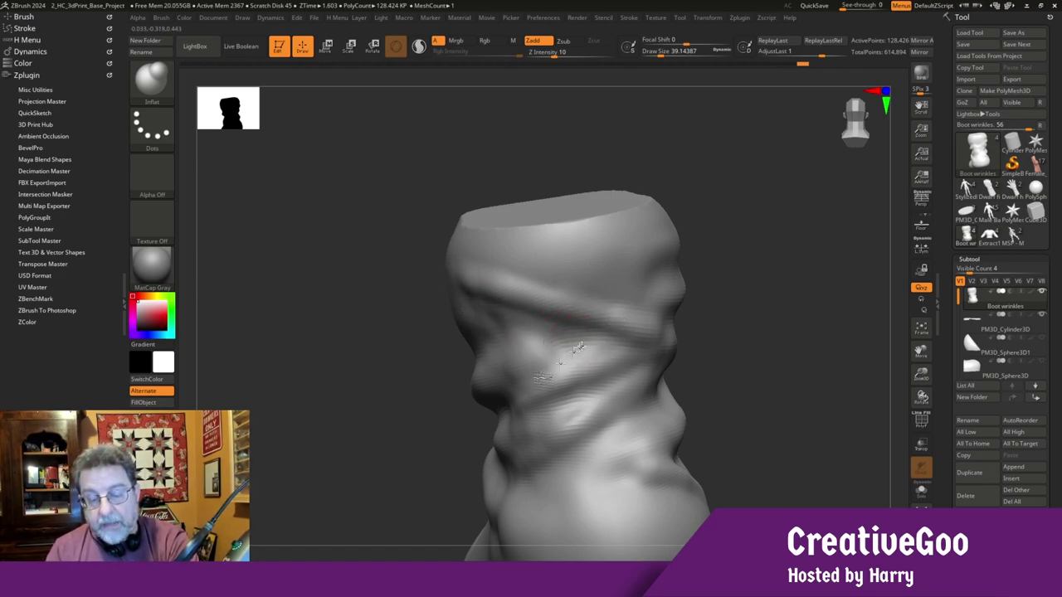
Set the draw size to about 49 and carve a crease around the shaft's side just below the upper rim
{"action": "mouse_move", "coordinate": [480, 415]}
{"action": "left_mouse_down"}
{"action": "mouse_move", "coordinate": [337, 437]}
{"action": "mouse_move", "coordinate": [350, 433]}
{"action": "left_mouse_up"}
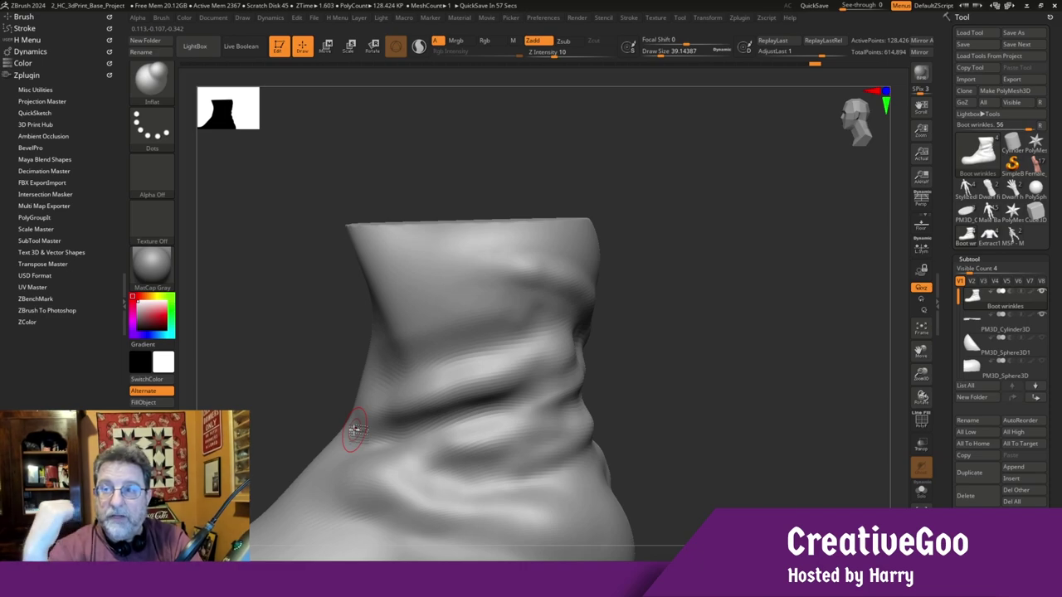
{"action": "left_click_drag", "start_coordinate": [286, 376], "coordinate": [294, 376]}
{"action": "left_click_drag", "start_coordinate": [667, 51], "coordinate": [671, 51]}
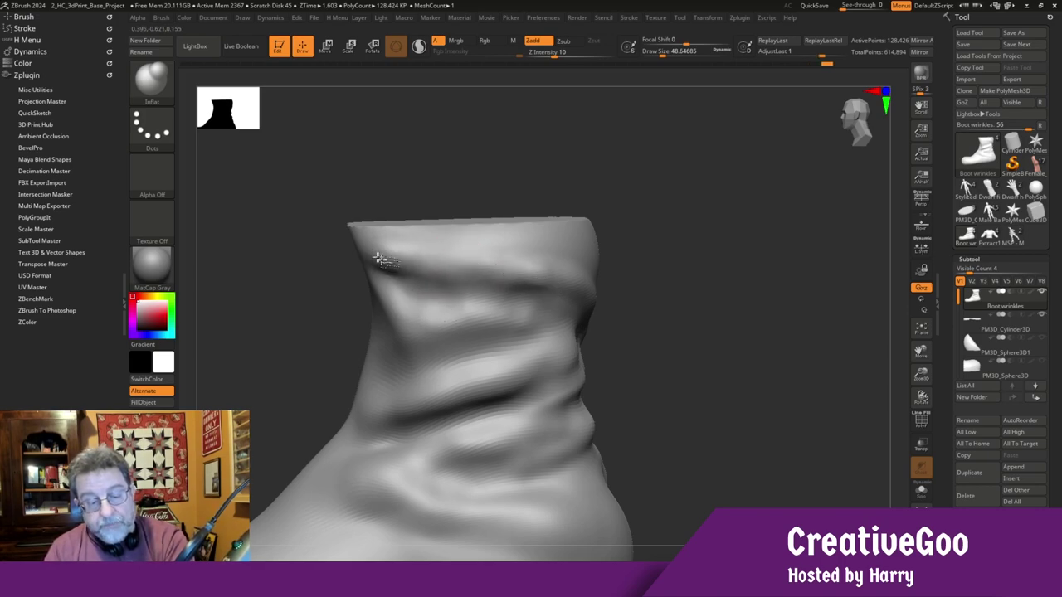
Smooth the fold at the front ankle bend and extend the side wrinkles across the front of the shaft
{"action": "mouse_move", "coordinate": [290, 360]}
{"action": "left_mouse_down"}
{"action": "mouse_move", "coordinate": [296, 351]}
{"action": "mouse_move", "coordinate": [332, 358]}
{"action": "mouse_move", "coordinate": [263, 403]}
{"action": "mouse_move", "coordinate": [262, 393]}
{"action": "left_mouse_up"}
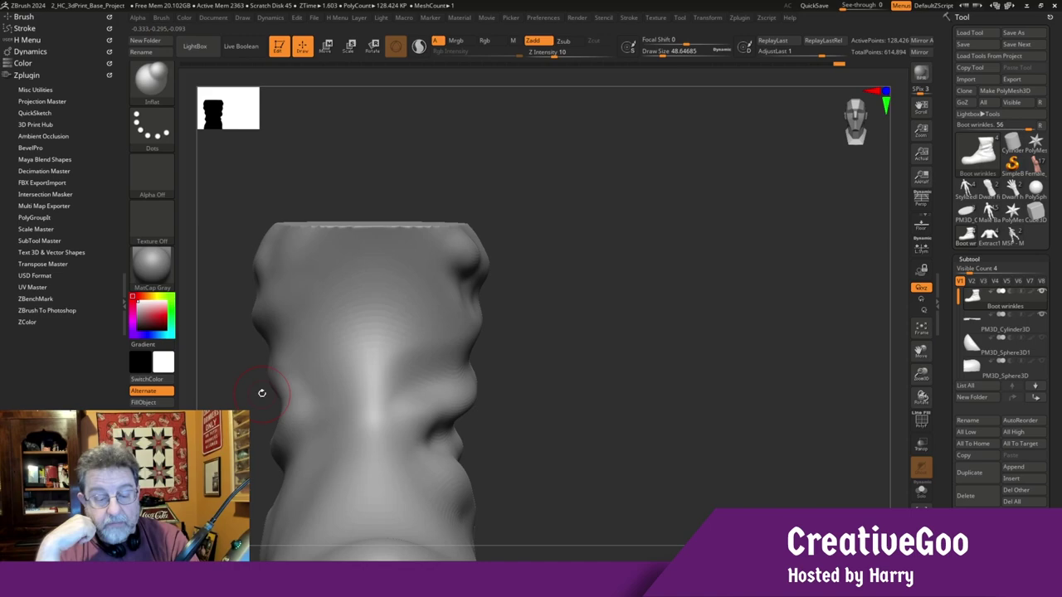
{"action": "left_click", "coordinate": [921, 330]}
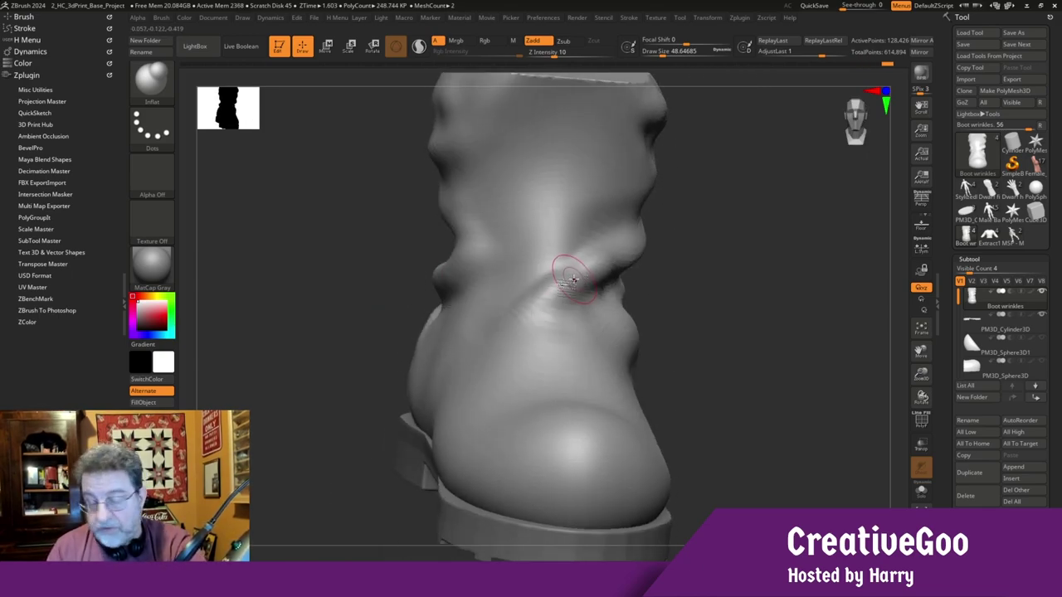
{"action": "mouse_move", "coordinate": [573, 279]}
{"action": "left_mouse_down", "text": "shift"}
{"action": "mouse_move", "coordinate": [552, 275]}
{"action": "mouse_move", "coordinate": [597, 288]}
{"action": "left_mouse_up", "text": "shift"}
{"action": "mouse_move", "coordinate": [533, 183]}
{"action": "left_mouse_down"}
{"action": "mouse_move", "coordinate": [620, 147]}
{"action": "mouse_move", "coordinate": [523, 210]}
{"action": "mouse_move", "coordinate": [486, 189]}
{"action": "mouse_move", "coordinate": [469, 161]}
{"action": "mouse_move", "coordinate": [499, 191]}
{"action": "left_mouse_up"}
{"action": "left_click_drag", "start_coordinate": [585, 154], "coordinate": [526, 193]}
{"action": "left_click_drag", "start_coordinate": [602, 110], "coordinate": [535, 126]}
{"action": "left_click_drag", "start_coordinate": [431, 174], "coordinate": [329, 396]}
Bring the top of the boot's toe area into view and choose the DamStandard brush
{"action": "mouse_move", "coordinate": [915, 373]}
{"action": "left_mouse_down"}
{"action": "mouse_move", "coordinate": [960, 416]}
{"action": "mouse_move", "coordinate": [930, 395]}
{"action": "mouse_move", "coordinate": [914, 357]}
{"action": "mouse_move", "coordinate": [962, 391]}
{"action": "left_mouse_up"}
{"action": "left_click_drag", "start_coordinate": [459, 270], "coordinate": [459, 307]}
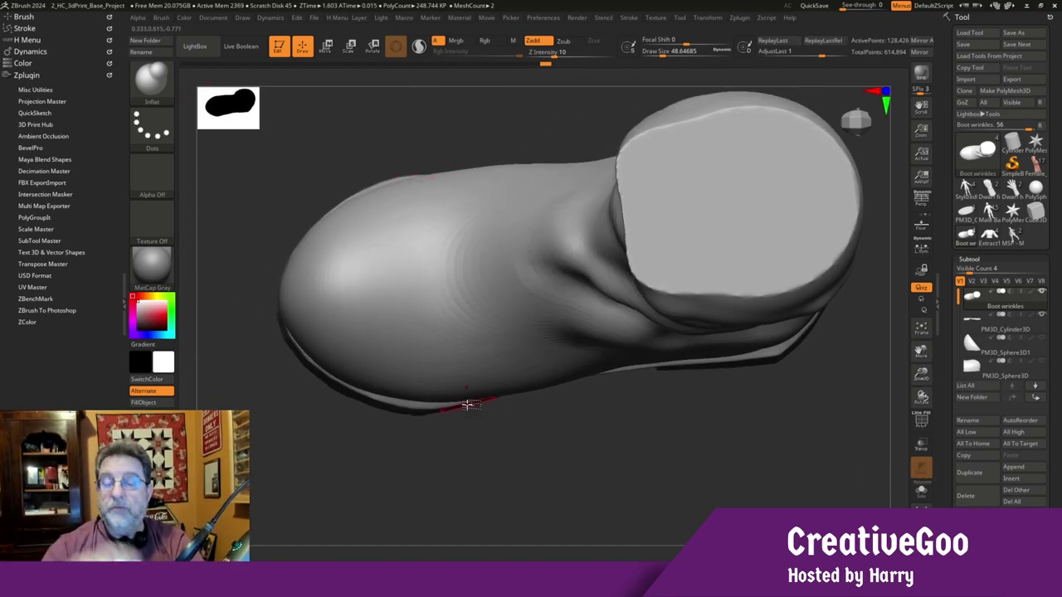
{"action": "left_click_drag", "start_coordinate": [469, 405], "coordinate": [311, 433]}
{"action": "key", "text": "b"}
{"action": "key", "text": "d"}
{"action": "key", "text": "s"}
{"action": "left_click_drag", "start_coordinate": [343, 504], "coordinate": [293, 491]}
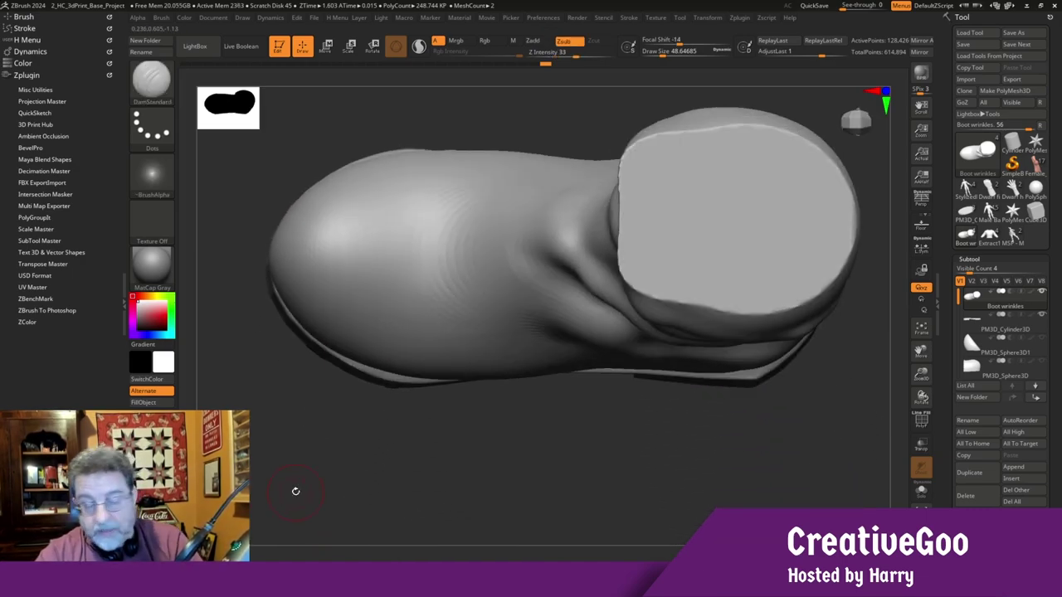
Try to carve a crease across the top of the toe with DamStandard, and undo the strokes
{"action": "left_click_drag", "start_coordinate": [923, 377], "coordinate": [925, 390]}
{"action": "left_click_drag", "start_coordinate": [918, 349], "coordinate": [990, 370]}
{"action": "left_click_drag", "start_coordinate": [512, 179], "coordinate": [538, 472]}
{"action": "left_click_drag", "start_coordinate": [288, 490], "coordinate": [282, 347]}
{"action": "left_click_drag", "start_coordinate": [470, 150], "coordinate": [529, 274]}
{"action": "left_click_drag", "start_coordinate": [452, 406], "coordinate": [520, 499]}
{"action": "left_click_drag", "start_coordinate": [894, 359], "coordinate": [965, 457]}
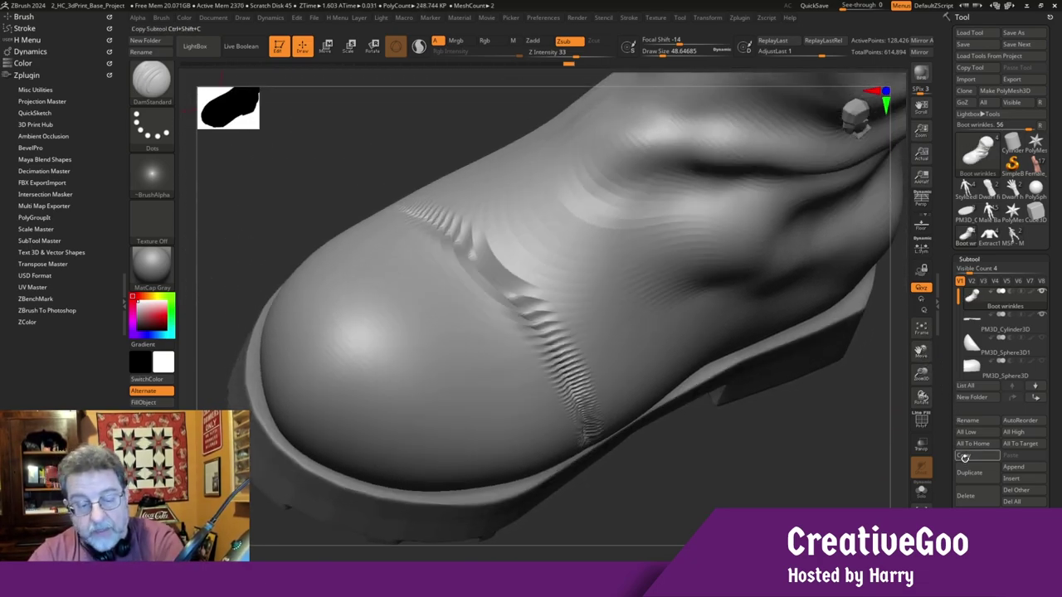
{"action": "left_click_drag", "start_coordinate": [316, 196], "coordinate": [369, 301]}
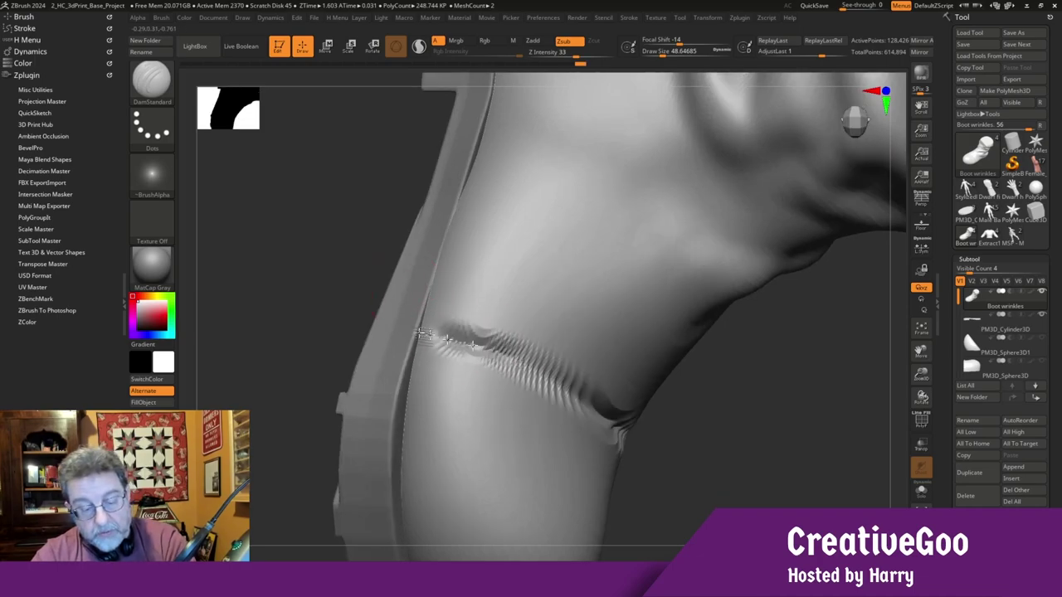
{"action": "left_click_drag", "start_coordinate": [319, 406], "coordinate": [379, 301]}
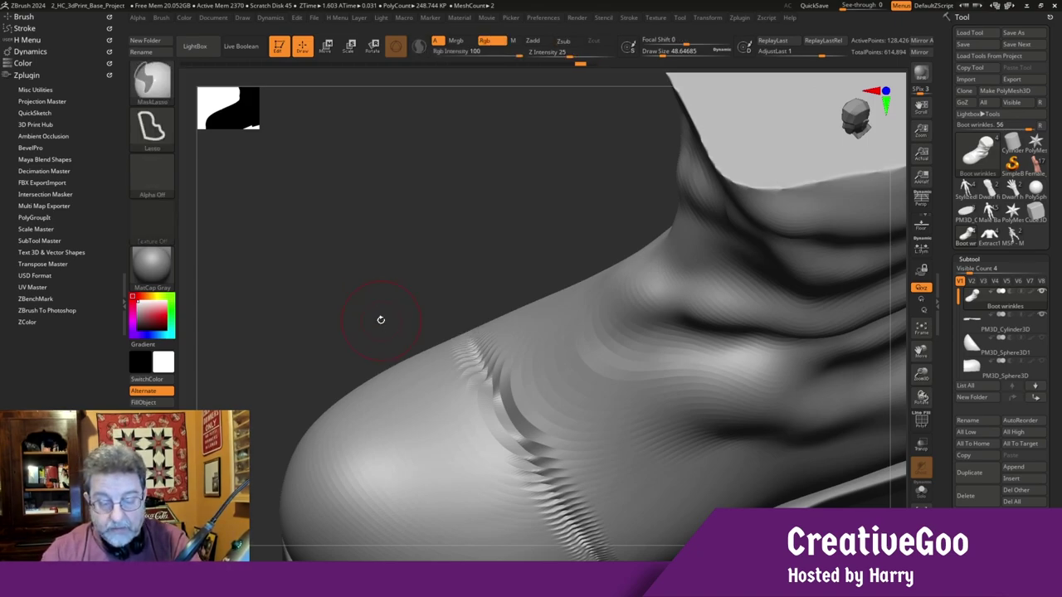
{"action": "key", "text": "ctrl+z"}
{"action": "key", "text": "ctrl+z"}
Divide the boot wrinkles mesh once to subdivision level 4
{"action": "left_click_drag", "start_coordinate": [354, 325], "coordinate": [359, 213]}
{"action": "left_click", "coordinate": [970, 259]}
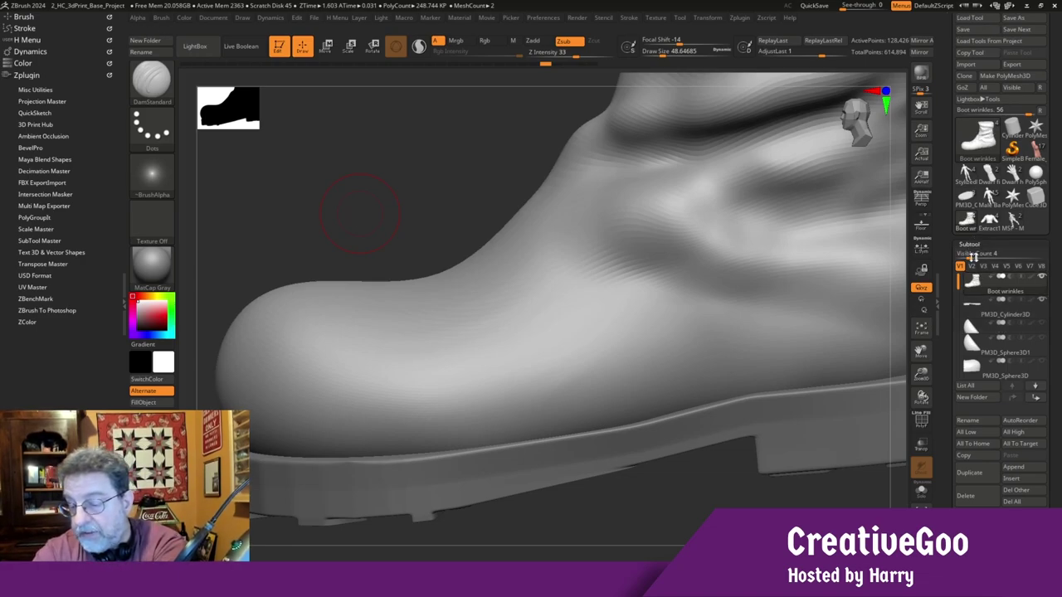
{"action": "left_click", "coordinate": [972, 255]}
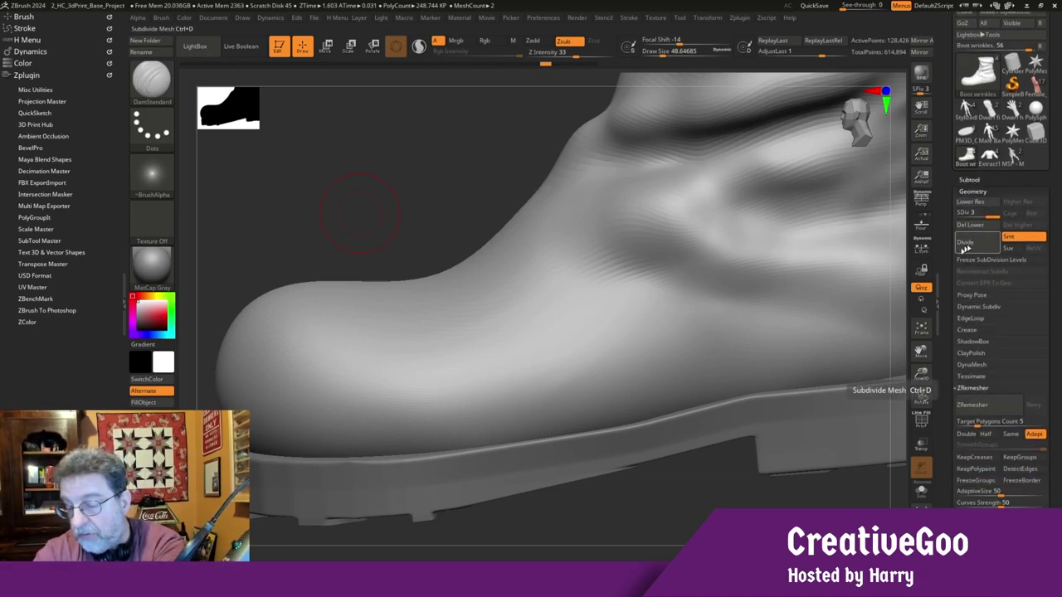
{"action": "left_click", "coordinate": [974, 244]}
Carve a DamStandard crease on the subdivided mesh from the top of the toe down toward the sole
{"action": "mouse_move", "coordinate": [463, 267]}
{"action": "left_mouse_down"}
{"action": "mouse_move", "coordinate": [508, 377]}
{"action": "mouse_move", "coordinate": [538, 413]}
{"action": "left_mouse_up"}
{"action": "left_click_drag", "start_coordinate": [349, 265], "coordinate": [362, 293]}
{"action": "mouse_move", "coordinate": [459, 228]}
{"action": "left_mouse_down"}
{"action": "mouse_move", "coordinate": [533, 438]}
{"action": "mouse_move", "coordinate": [481, 286]}
{"action": "mouse_move", "coordinate": [559, 452]}
{"action": "left_mouse_up"}
{"action": "left_click_drag", "start_coordinate": [529, 419], "coordinate": [570, 454]}
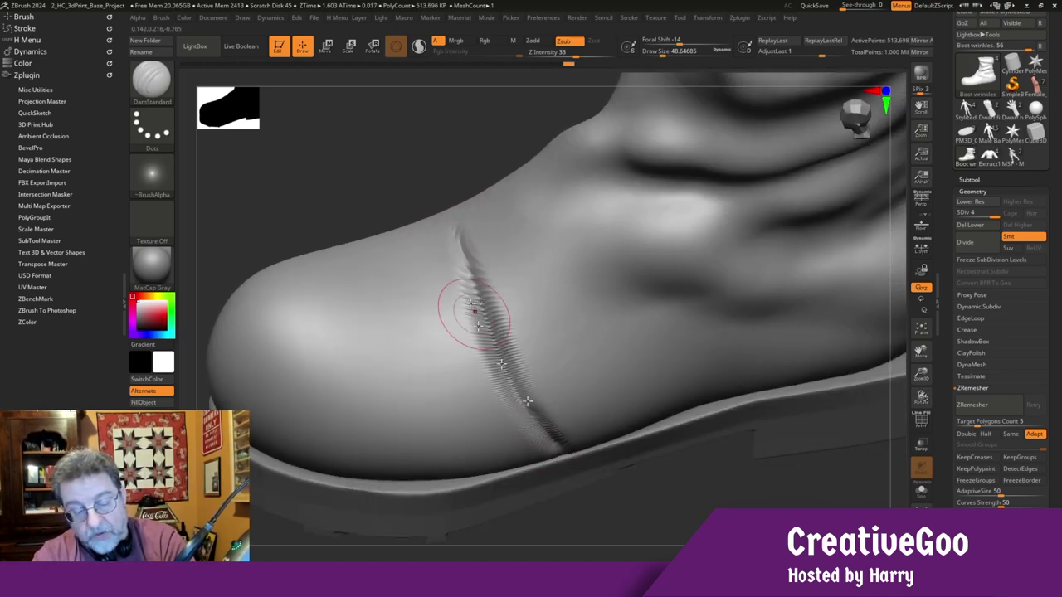
{"action": "left_click_drag", "start_coordinate": [341, 189], "coordinate": [348, 241]}
{"action": "left_click_drag", "start_coordinate": [442, 188], "coordinate": [519, 360]}
{"action": "left_click_drag", "start_coordinate": [458, 218], "coordinate": [555, 433]}
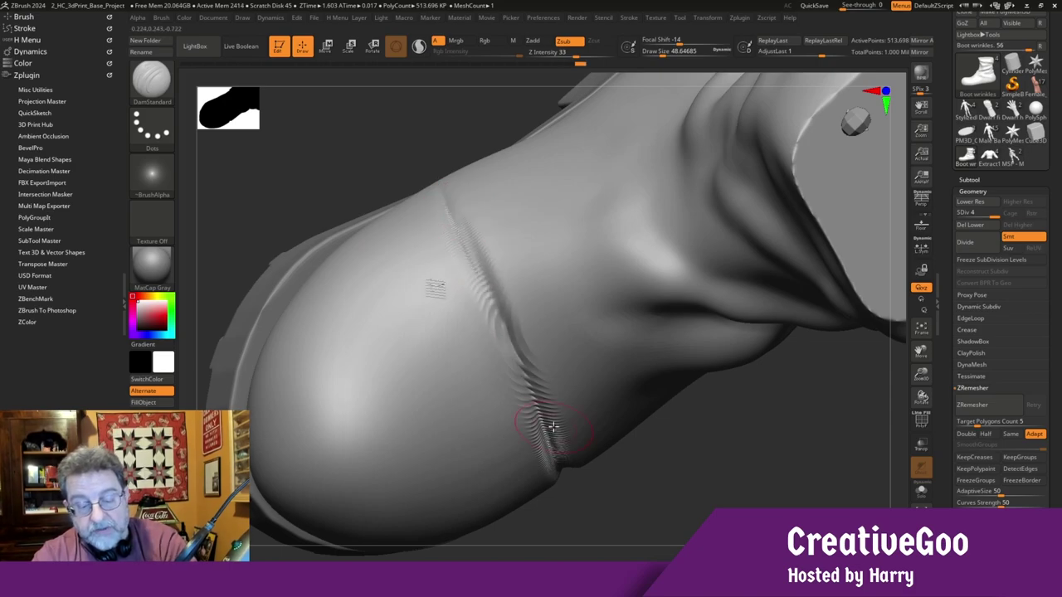
Deepen the toe crease and carry it over the top of the foot with additional branching DamStandard strokes
{"action": "left_click_drag", "start_coordinate": [323, 179], "coordinate": [343, 221]}
{"action": "left_click_drag", "start_coordinate": [406, 147], "coordinate": [550, 412]}
{"action": "left_click_drag", "start_coordinate": [575, 522], "coordinate": [535, 419]}
{"action": "left_click_drag", "start_coordinate": [315, 159], "coordinate": [455, 305]}
{"action": "left_click_drag", "start_coordinate": [330, 203], "coordinate": [465, 304]}
{"action": "mouse_move", "coordinate": [554, 436]}
{"action": "left_mouse_down"}
{"action": "mouse_move", "coordinate": [569, 486]}
{"action": "mouse_move", "coordinate": [587, 495]}
{"action": "left_mouse_up"}
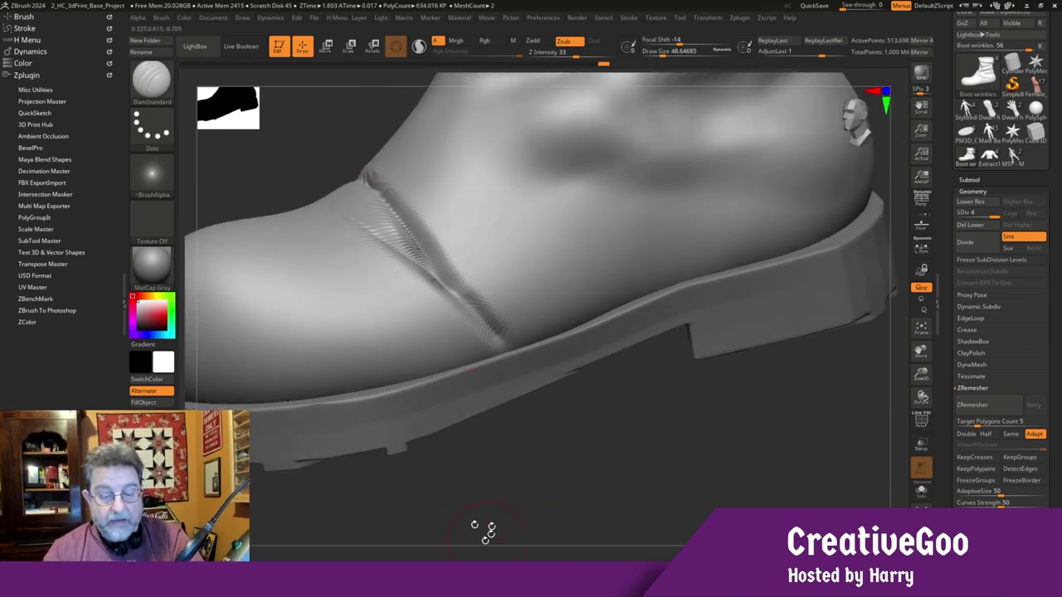
{"action": "right_click_drag", "start_coordinate": [505, 502], "coordinate": [505, 512]}
Undo the toe crease strokes and return the boot mesh to subdivision level 3
{"action": "key", "text": "ctrl+z"}
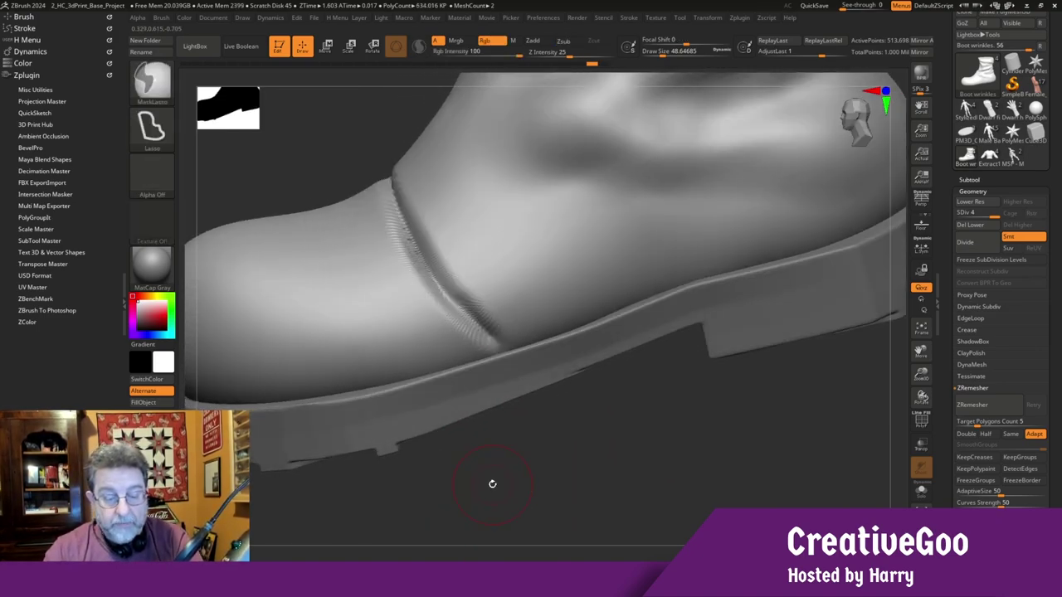
{"action": "key", "text": "ctrl+z"}
{"action": "key", "text": "ctrl+z"}
{"action": "key", "text": "ctrl+z"}
{"action": "key", "text": "ctrl+z"}
{"action": "key", "text": "ctrl+z"}
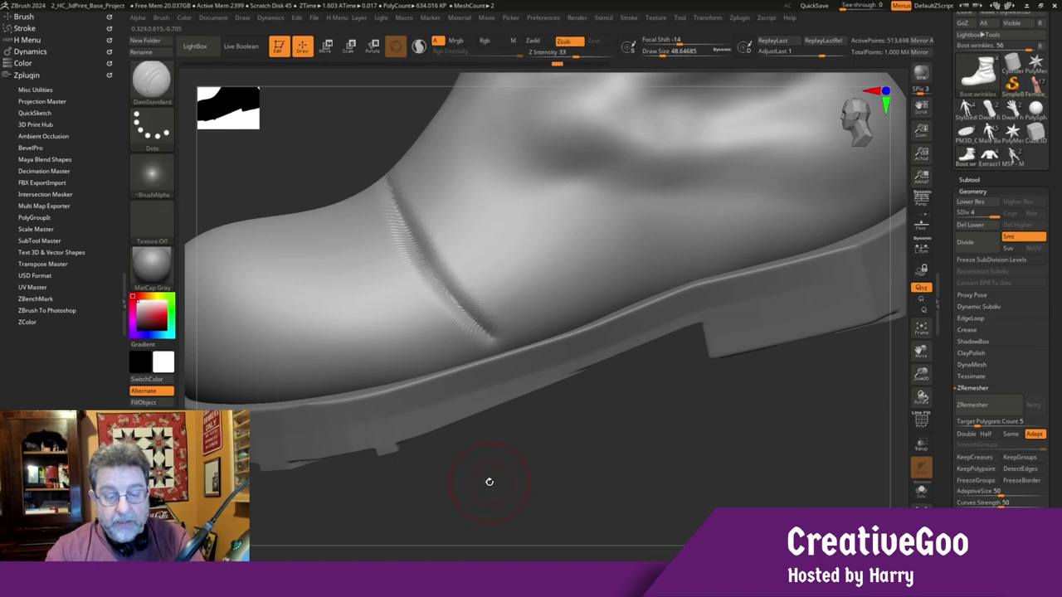
{"action": "mouse_move", "coordinate": [520, 484]}
{"action": "right_mouse_down"}
{"action": "mouse_move", "coordinate": [516, 497]}
{"action": "mouse_move", "coordinate": [497, 498]}
{"action": "mouse_move", "coordinate": [531, 497]}
{"action": "right_mouse_up"}
{"action": "key", "text": "shift+d"}
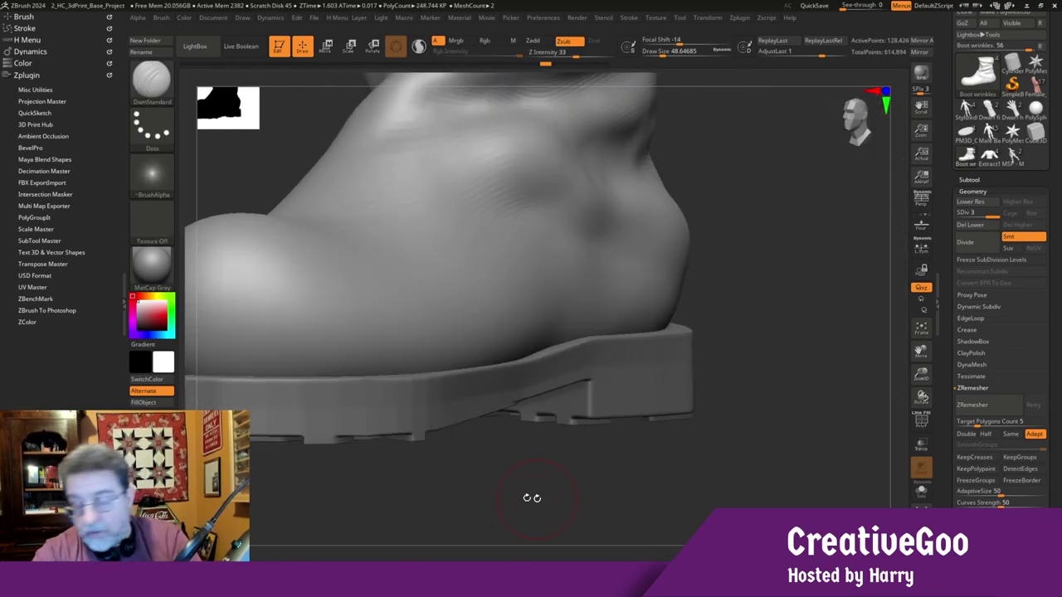
Duplicate the boot wrinkles subtool, hide the original, and make the copy the active subtool
{"action": "left_click", "coordinate": [920, 328]}
{"action": "right_click_drag", "start_coordinate": [465, 286], "coordinate": [384, 272]}
{"action": "left_click", "coordinate": [967, 180]}
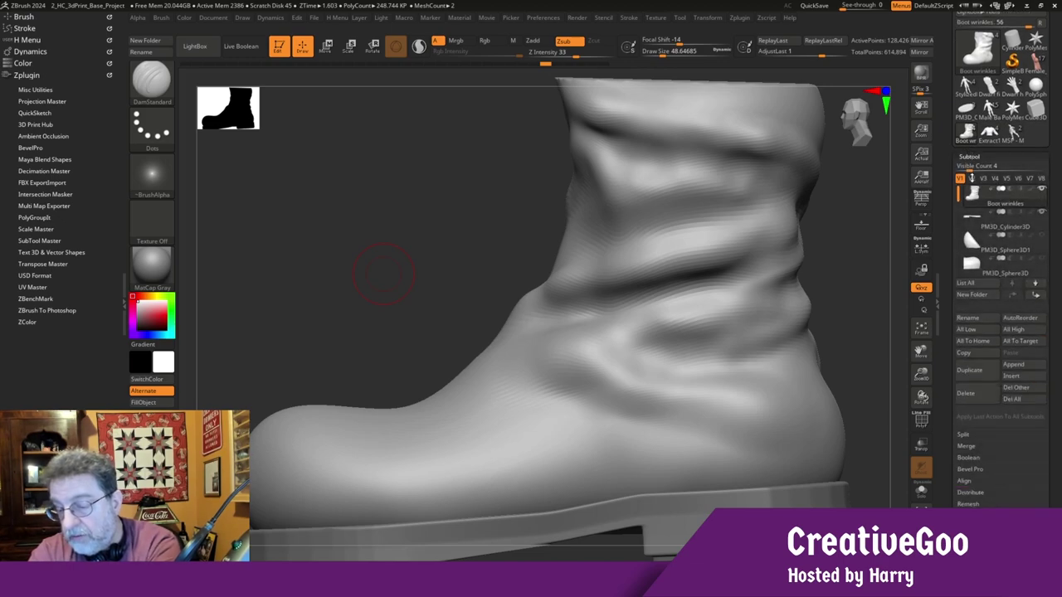
{"action": "left_click", "coordinate": [1038, 191]}
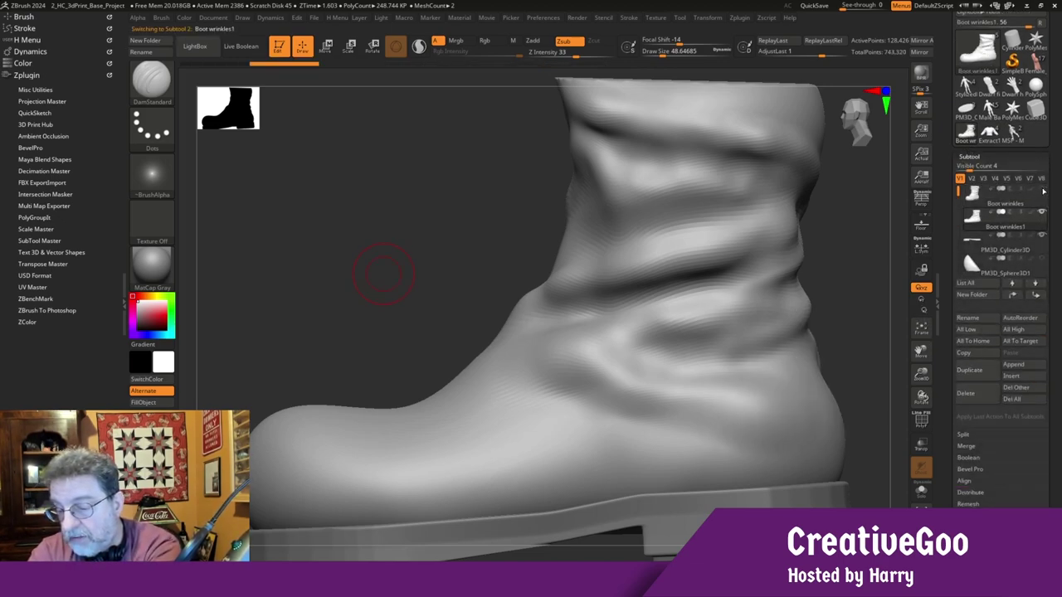
{"action": "right_click_drag", "start_coordinate": [380, 272], "coordinate": [396, 267]}
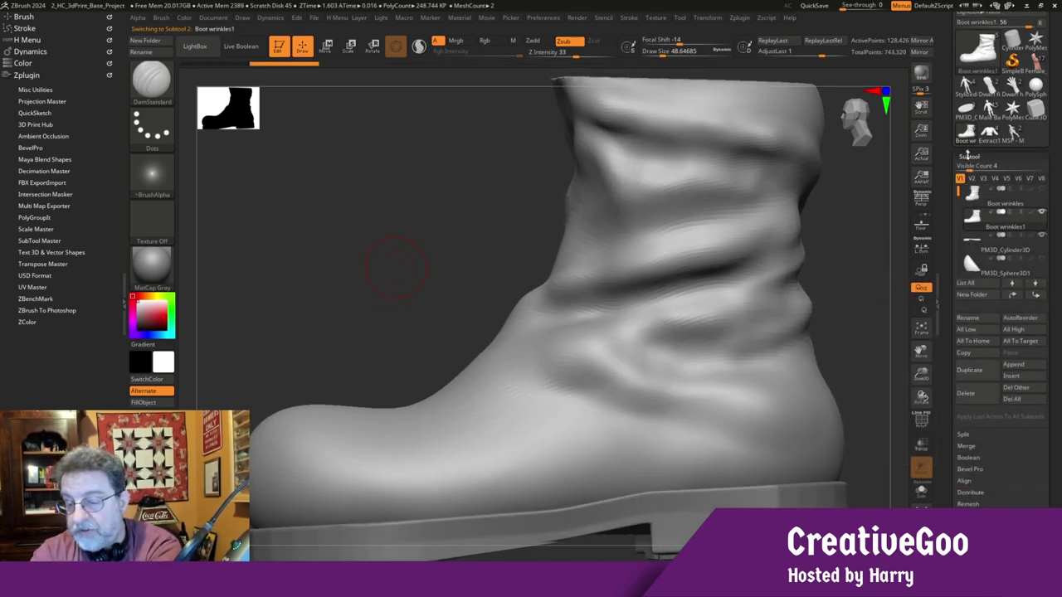
{"action": "left_click", "coordinate": [968, 155]}
{"action": "left_click", "coordinate": [968, 167]}
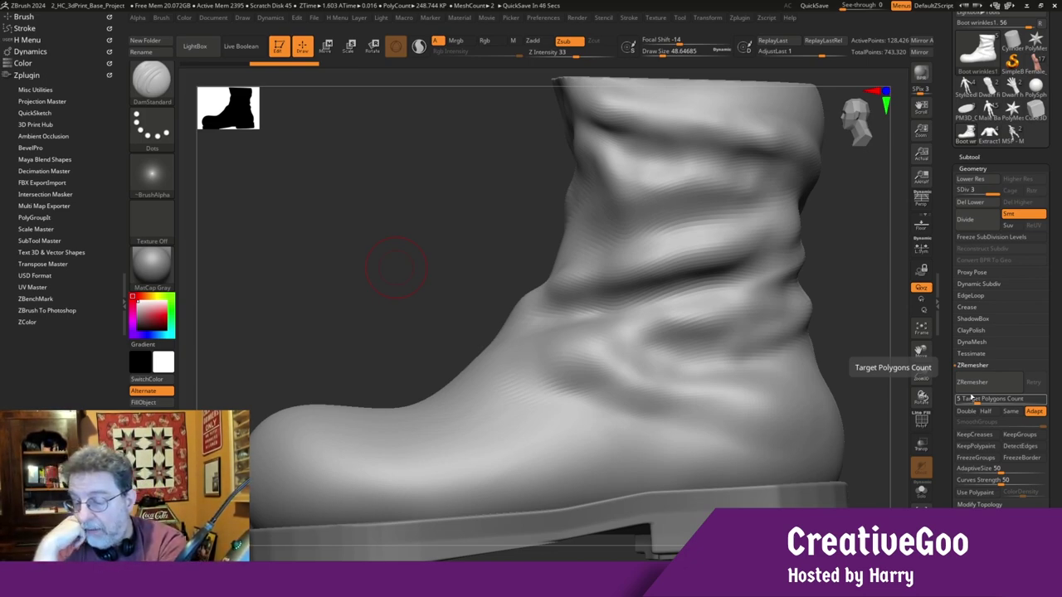
{"action": "left_click", "coordinate": [1012, 412]}
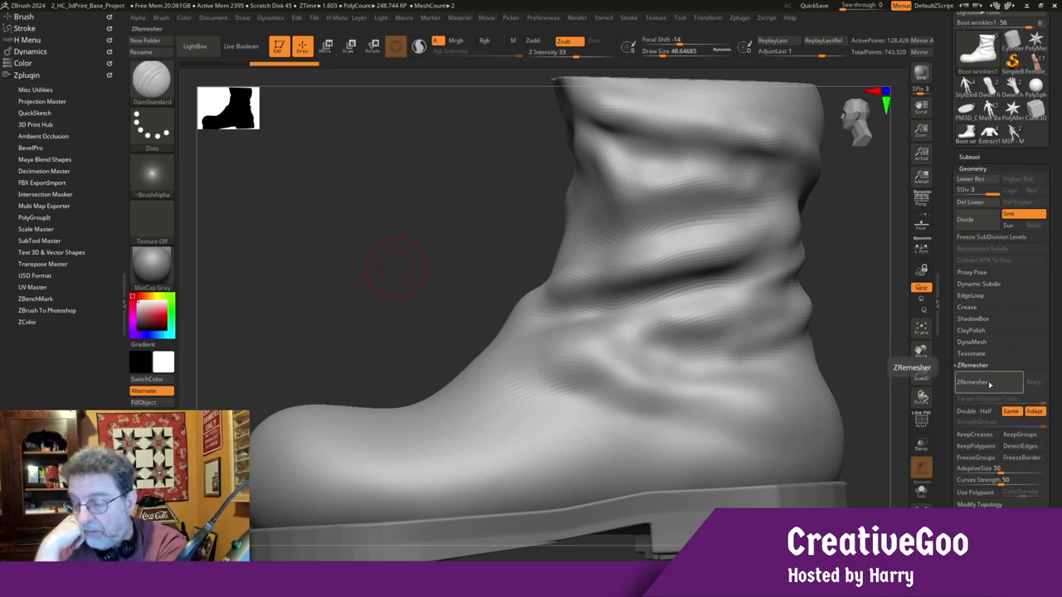
{"action": "left_click", "coordinate": [989, 382]}
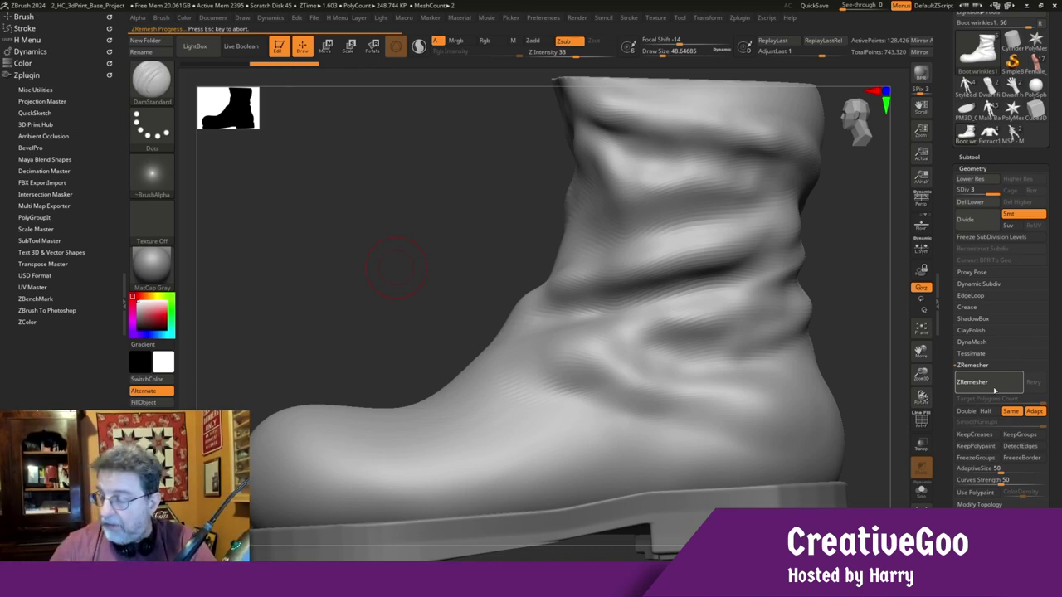
{"action": "key", "text": "Escape"}
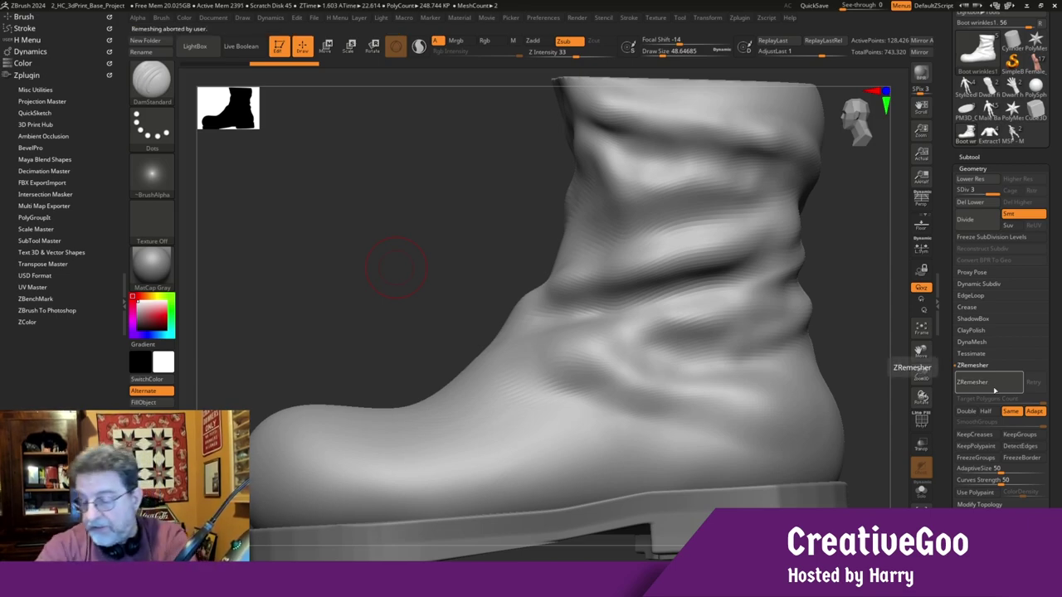
DynaMesh the duplicated boot at resolution 376 without freezing its subdivision levels
{"action": "left_click", "coordinate": [965, 343]}
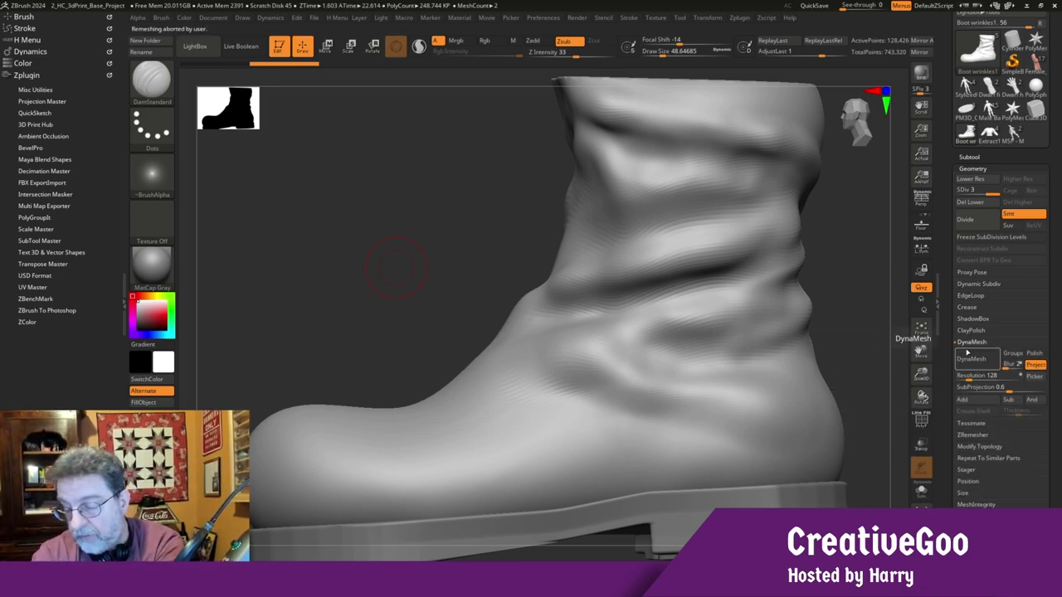
{"action": "left_click", "coordinate": [980, 355]}
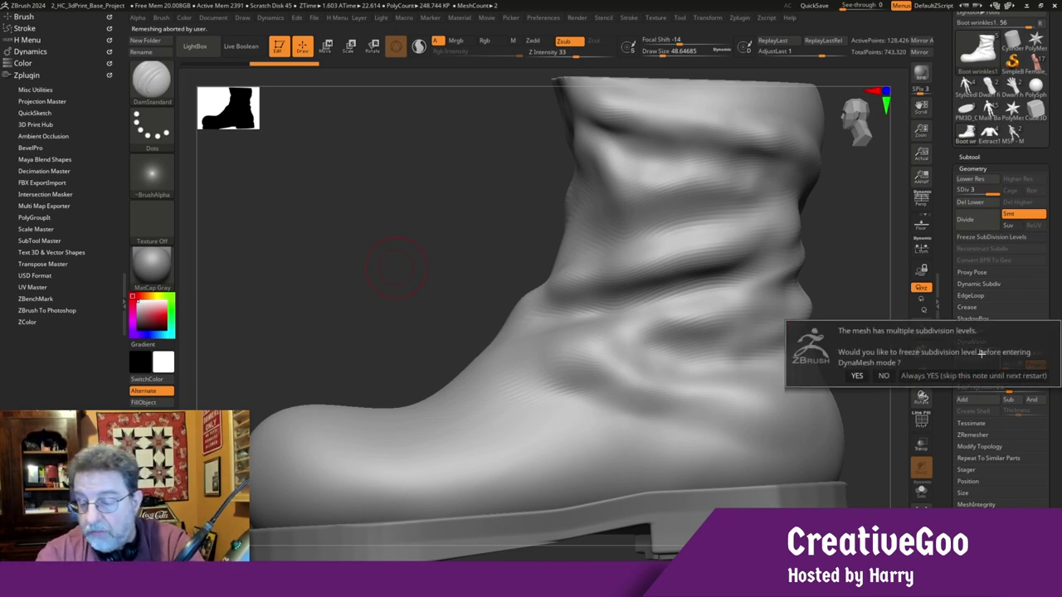
{"action": "left_click", "coordinate": [884, 376]}
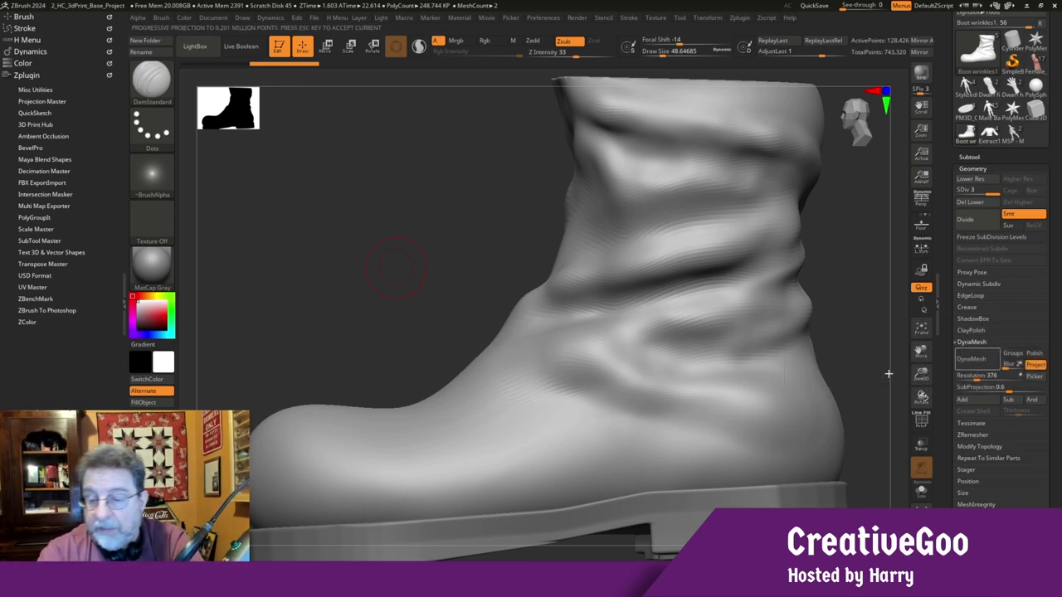
Show the polyframe on the remeshed boot, examine its topology from several angles, and hide the polyframe again
{"action": "left_click_drag", "start_coordinate": [350, 254], "coordinate": [332, 415]}
{"action": "key", "text": "shift+f"}
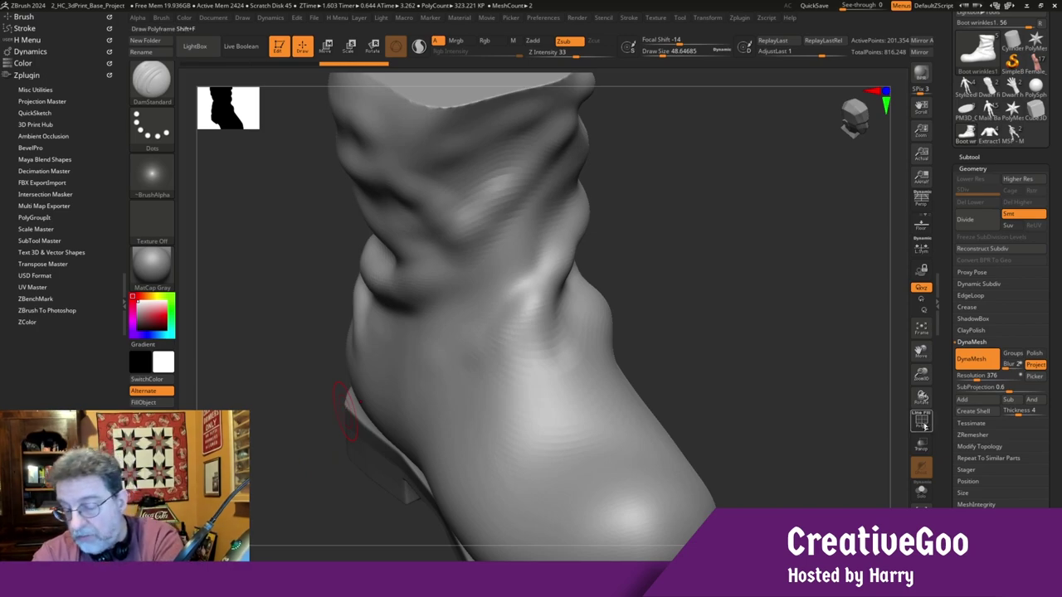
{"action": "left_click_drag", "start_coordinate": [292, 278], "coordinate": [317, 379]}
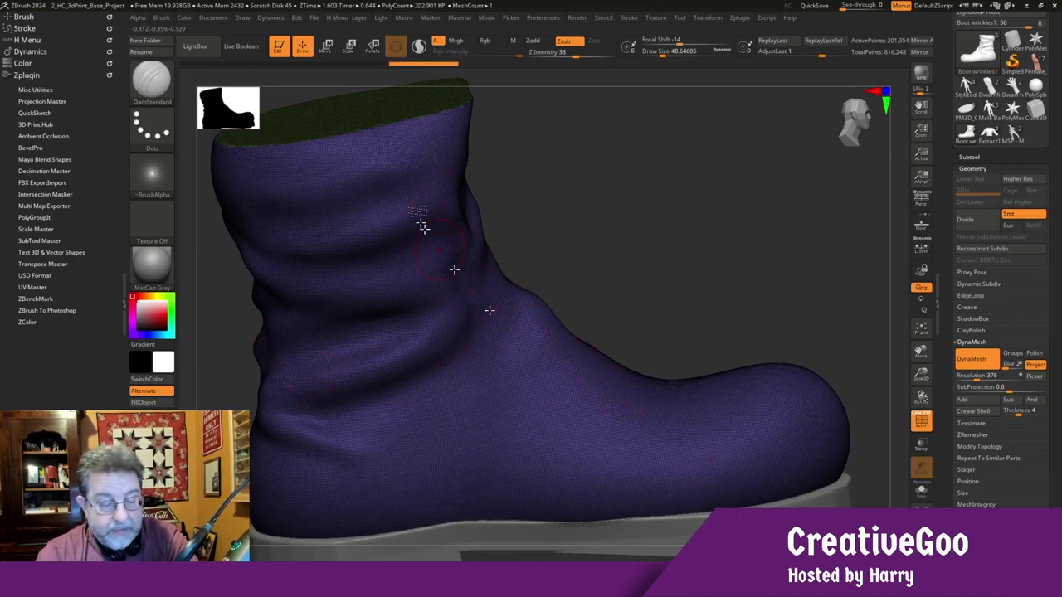
{"action": "left_click_drag", "start_coordinate": [617, 237], "coordinate": [602, 310]}
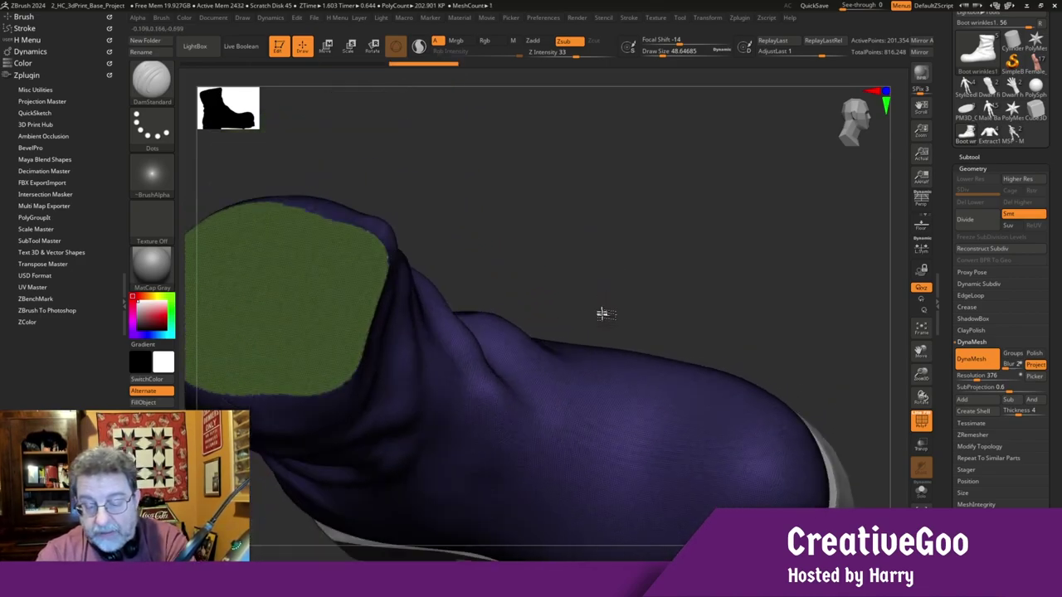
{"action": "left_click_drag", "start_coordinate": [510, 235], "coordinate": [526, 145]}
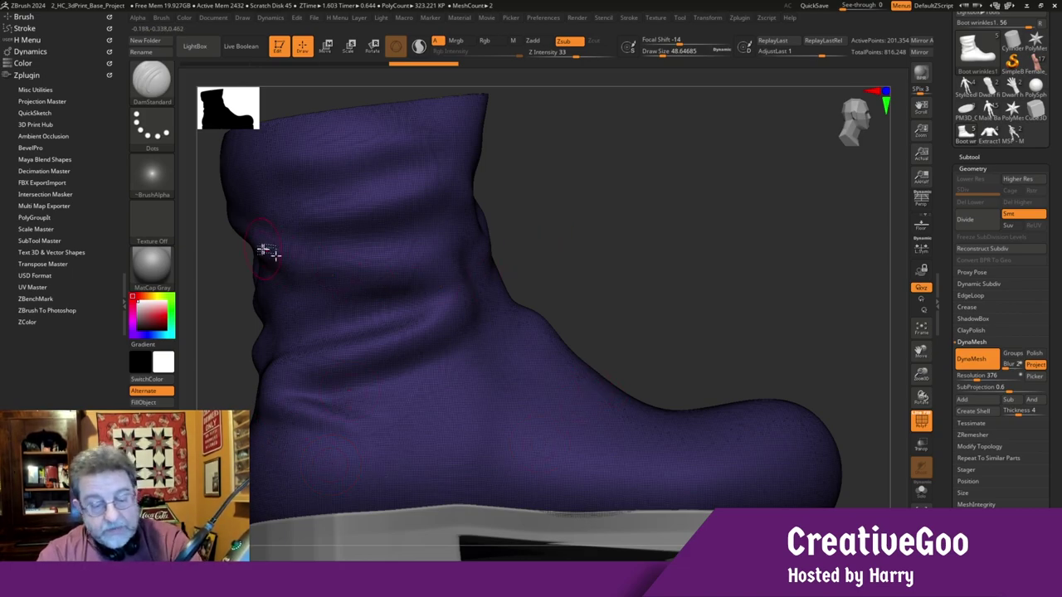
{"action": "left_click_drag", "start_coordinate": [796, 464], "coordinate": [675, 264]}
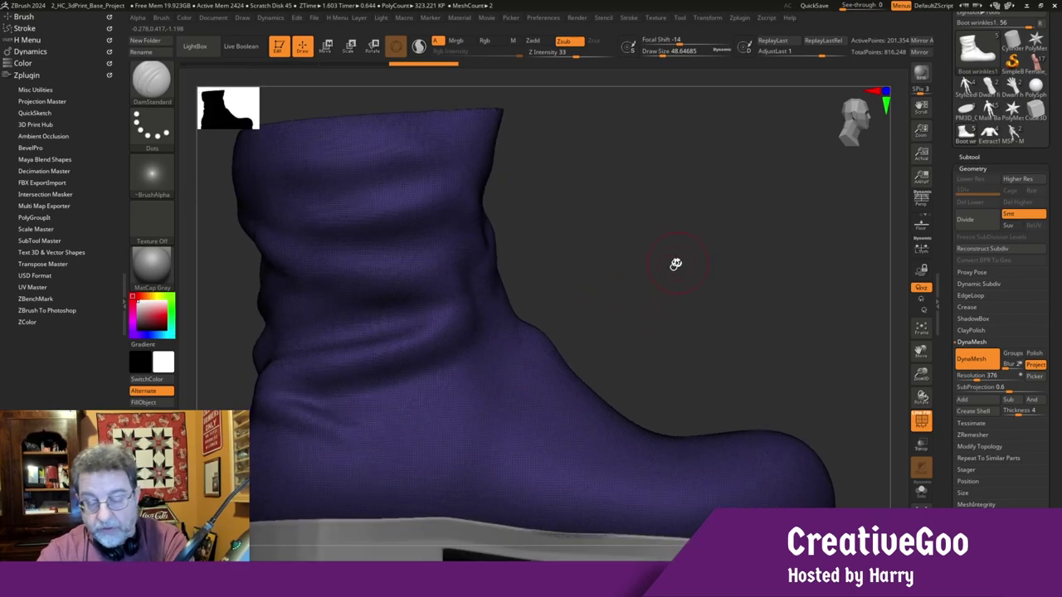
{"action": "left_click", "coordinate": [920, 421]}
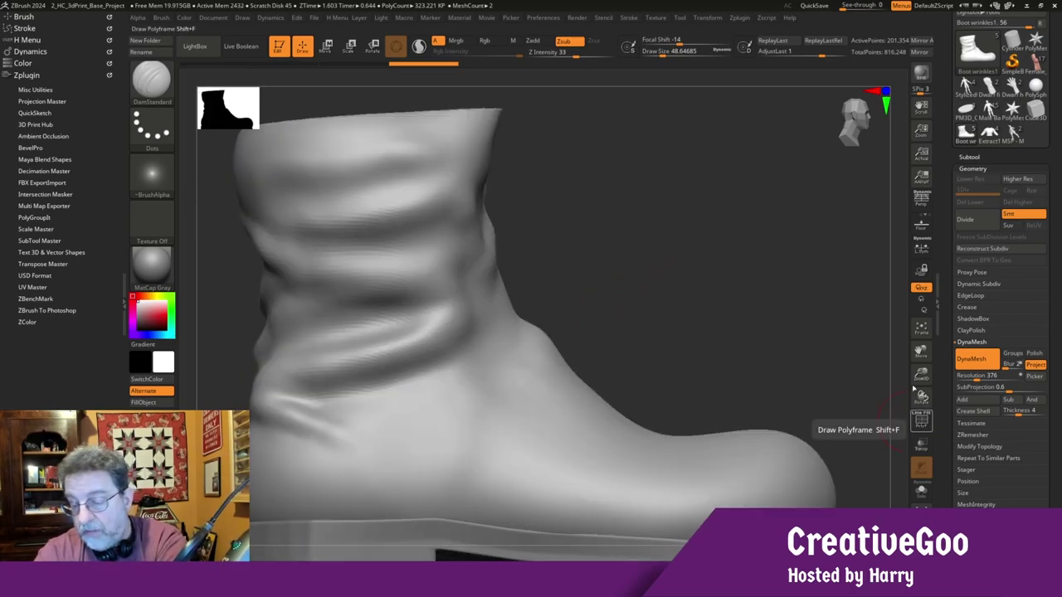
Try carving a DamStandard crease across the toe and down its side
{"action": "left_click_drag", "start_coordinate": [920, 376], "coordinate": [916, 347]}
{"action": "mouse_move", "coordinate": [569, 311]}
{"action": "left_mouse_down"}
{"action": "mouse_move", "coordinate": [540, 317]}
{"action": "mouse_move", "coordinate": [553, 404]}
{"action": "mouse_move", "coordinate": [541, 509]}
{"action": "left_mouse_up"}
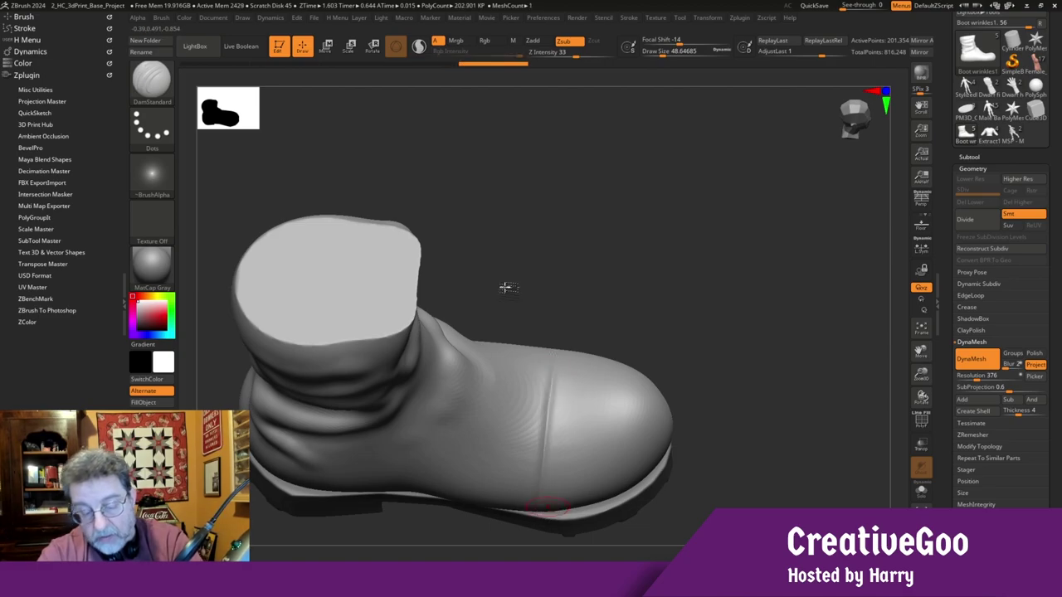
{"action": "left_click_drag", "start_coordinate": [504, 287], "coordinate": [408, 364]}
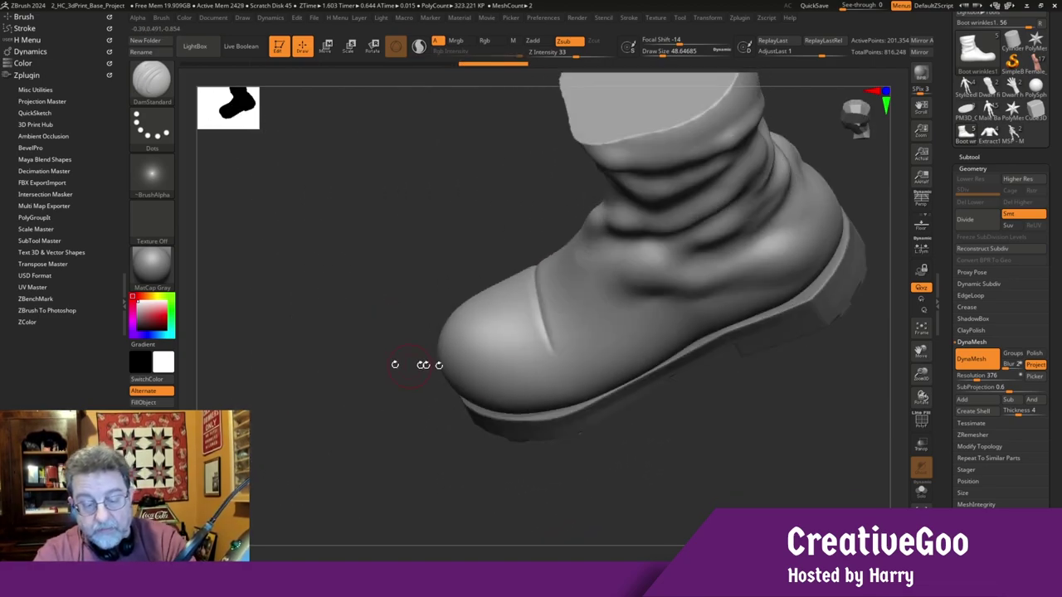
{"action": "left_click_drag", "start_coordinate": [545, 315], "coordinate": [578, 404]}
{"action": "mouse_move", "coordinate": [339, 497]}
{"action": "left_mouse_down"}
{"action": "mouse_move", "coordinate": [354, 450]}
{"action": "mouse_move", "coordinate": [339, 464]}
{"action": "mouse_move", "coordinate": [330, 419]}
{"action": "mouse_move", "coordinate": [339, 460]}
{"action": "mouse_move", "coordinate": [322, 452]}
{"action": "mouse_move", "coordinate": [360, 484]}
{"action": "left_mouse_up"}
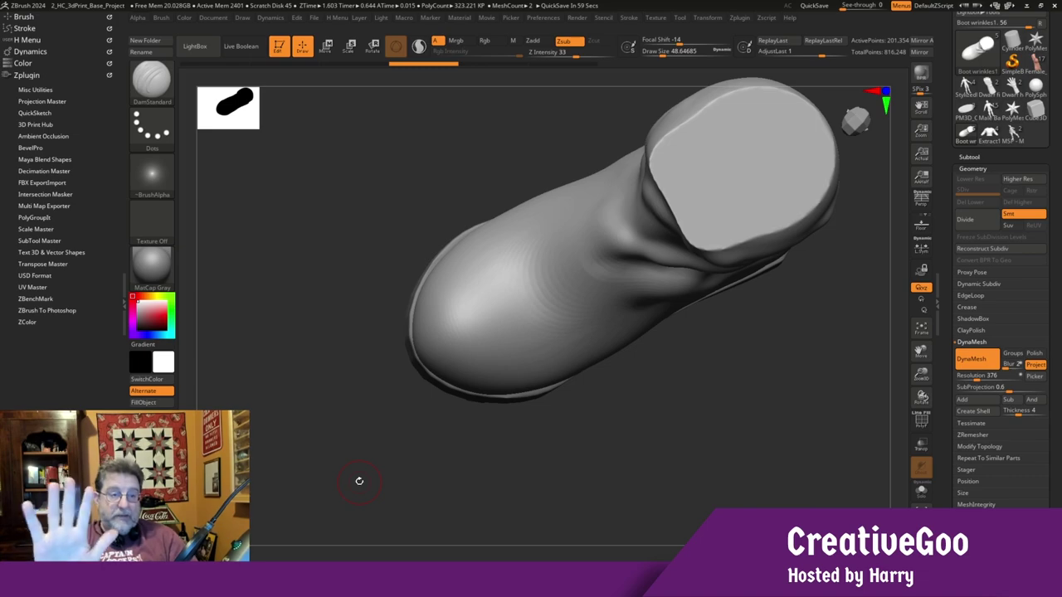
Carve a DamStandard crease behind the toe cap, running down the side of the toe to the sole
{"action": "left_click_drag", "start_coordinate": [359, 481], "coordinate": [500, 457]}
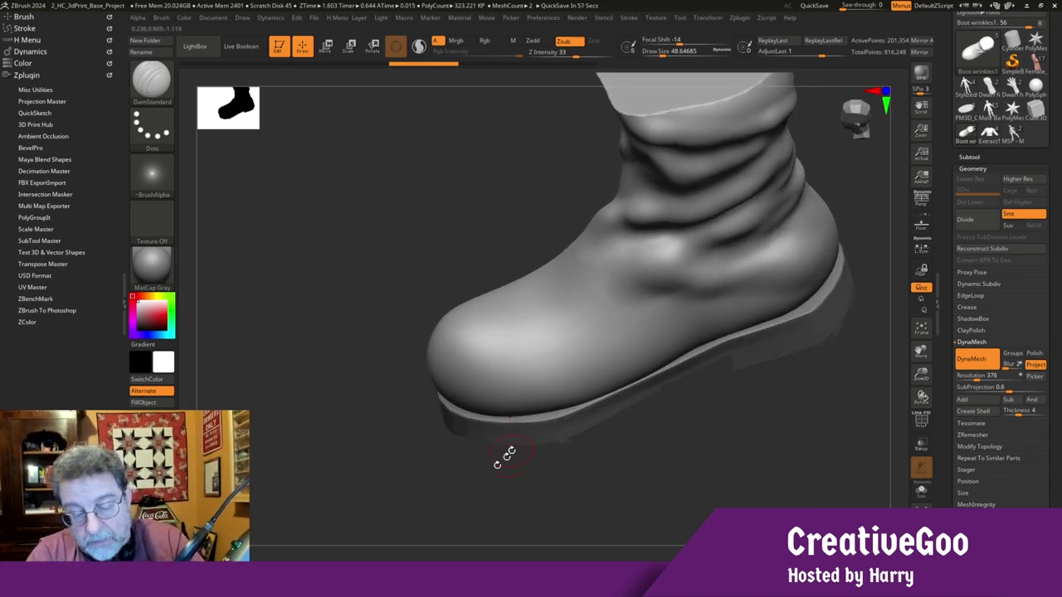
{"action": "left_click_drag", "start_coordinate": [549, 317], "coordinate": [574, 403]}
{"action": "left_click_drag", "start_coordinate": [551, 519], "coordinate": [541, 481]}
{"action": "left_click_drag", "start_coordinate": [562, 381], "coordinate": [571, 397]}
{"action": "left_click_drag", "start_coordinate": [488, 287], "coordinate": [489, 341]}
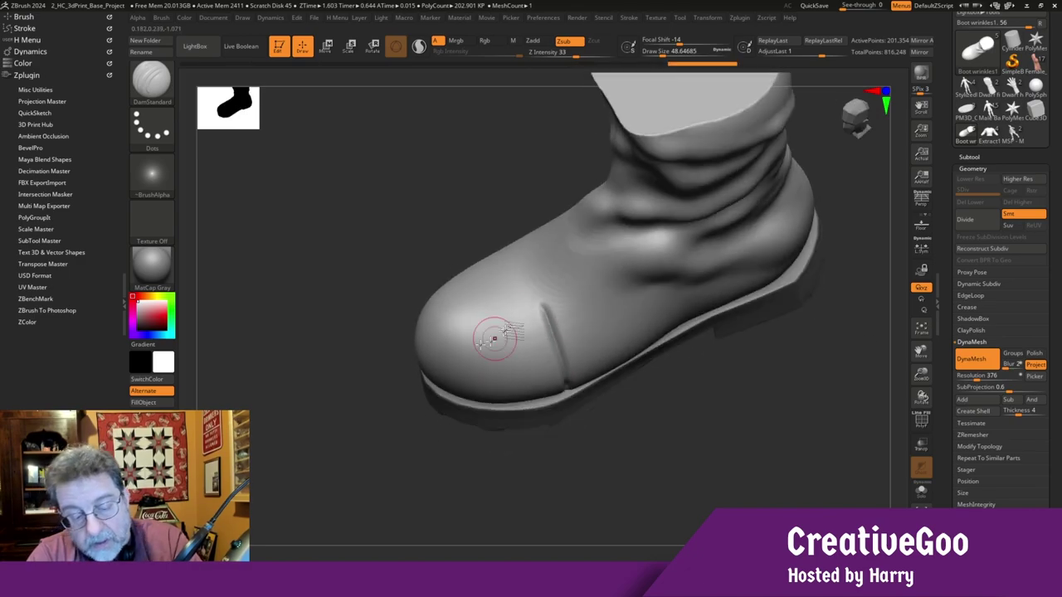
Add parallel DamStandard creases beside the first one, extending up over the top of the toe
{"action": "left_click_drag", "start_coordinate": [510, 265], "coordinate": [536, 349]}
{"action": "mouse_move", "coordinate": [413, 256]}
{"action": "left_mouse_down"}
{"action": "mouse_move", "coordinate": [410, 208]}
{"action": "mouse_move", "coordinate": [368, 209]}
{"action": "mouse_move", "coordinate": [455, 190]}
{"action": "mouse_move", "coordinate": [487, 266]}
{"action": "left_mouse_up"}
{"action": "left_click_drag", "start_coordinate": [467, 191], "coordinate": [493, 242]}
{"action": "left_click_drag", "start_coordinate": [468, 176], "coordinate": [516, 261]}
{"action": "left_click_drag", "start_coordinate": [457, 441], "coordinate": [491, 224]}
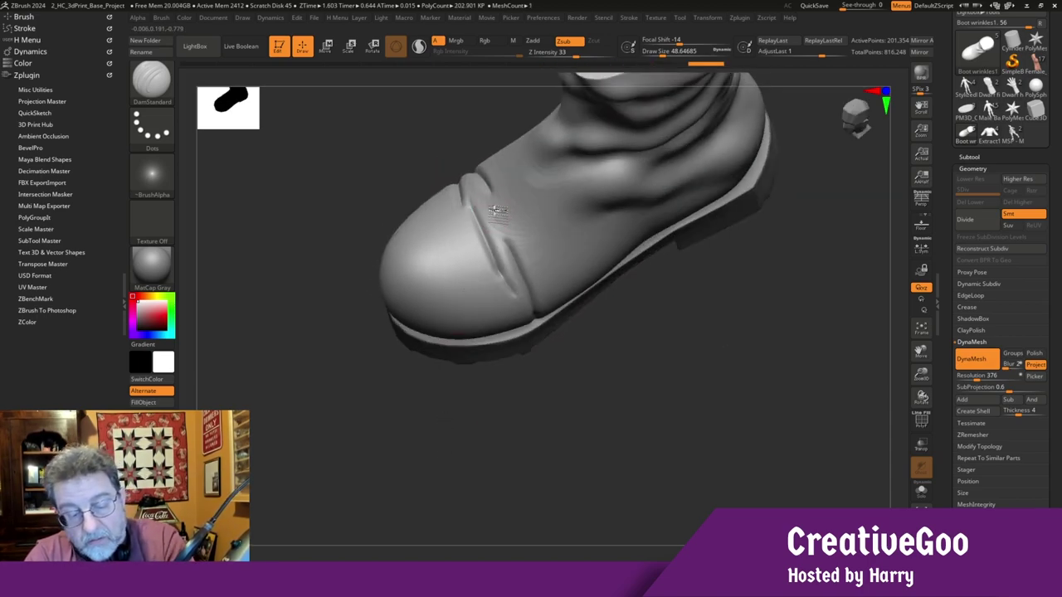
Carry the toe creases over the top of the foot to the opposite side with more overlapping DamStandard strokes
{"action": "mouse_move", "coordinate": [486, 414]}
{"action": "left_mouse_down"}
{"action": "mouse_move", "coordinate": [495, 232]}
{"action": "mouse_move", "coordinate": [540, 293]}
{"action": "left_mouse_up"}
{"action": "left_click_drag", "start_coordinate": [331, 190], "coordinate": [368, 254]}
{"action": "left_click_drag", "start_coordinate": [466, 130], "coordinate": [503, 207]}
{"action": "left_click_drag", "start_coordinate": [403, 474], "coordinate": [436, 242]}
{"action": "left_click_drag", "start_coordinate": [920, 352], "coordinate": [959, 473]}
{"action": "left_click_drag", "start_coordinate": [452, 427], "coordinate": [449, 487]}
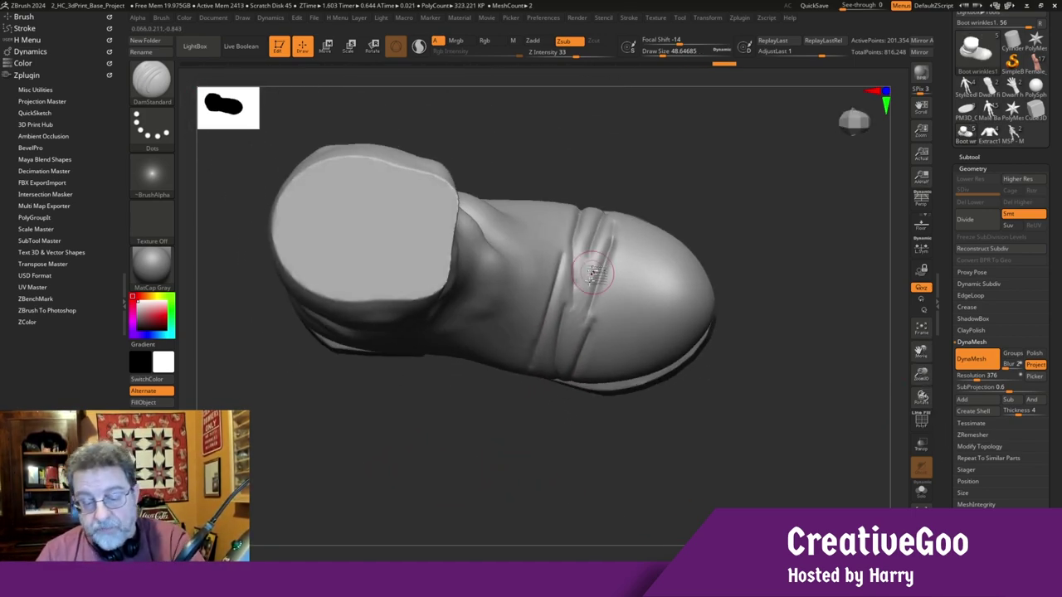
Soften the harsh edges of the toe creases with the Smooth brush
{"action": "left_click_drag", "start_coordinate": [552, 414], "coordinate": [515, 498]}
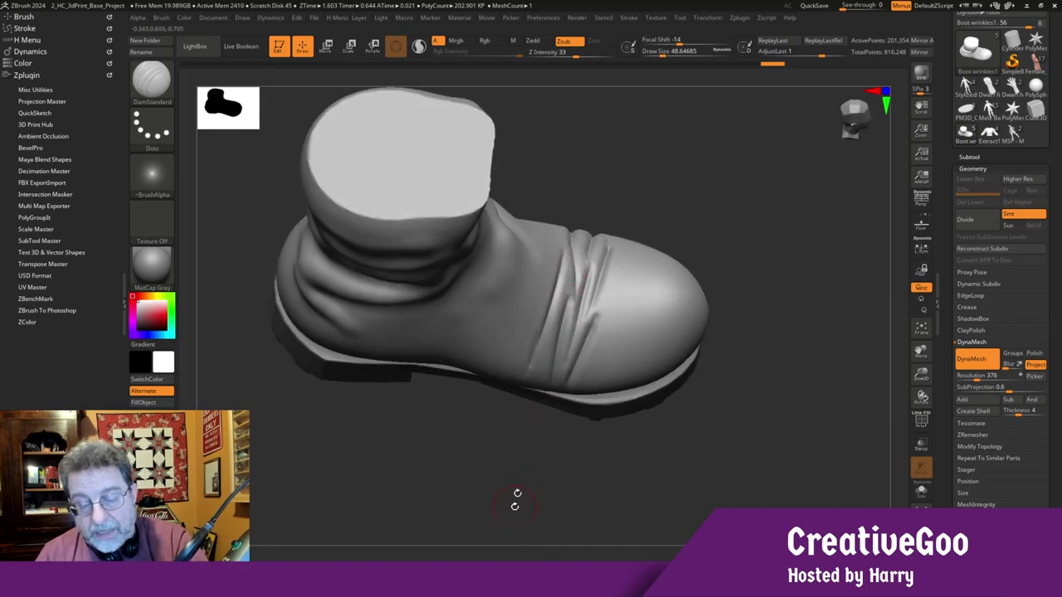
{"action": "left_click_drag", "start_coordinate": [471, 493], "coordinate": [468, 502]}
{"action": "mouse_move", "coordinate": [525, 336]}
{"action": "left_mouse_down", "text": "shift"}
{"action": "mouse_move", "coordinate": [533, 352]}
{"action": "mouse_move", "coordinate": [559, 360]}
{"action": "left_mouse_up", "text": "shift"}
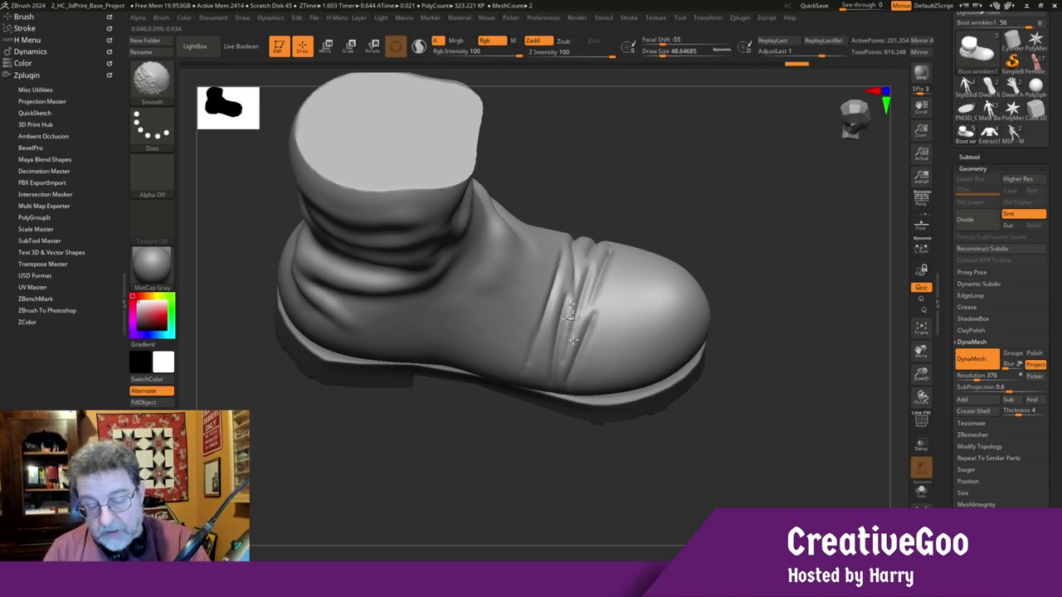
{"action": "mouse_move", "coordinate": [581, 354]}
{"action": "left_mouse_down", "text": "shift"}
{"action": "mouse_move", "coordinate": [605, 265]}
{"action": "mouse_move", "coordinate": [582, 321]}
{"action": "mouse_move", "coordinate": [537, 345]}
{"action": "left_mouse_up", "text": "shift"}
Refine the toe creases near the sole on both sides of the boot and smooth their ends
{"action": "mouse_move", "coordinate": [469, 478]}
{"action": "left_mouse_down"}
{"action": "mouse_move", "coordinate": [473, 486]}
{"action": "mouse_move", "coordinate": [557, 280]}
{"action": "mouse_move", "coordinate": [590, 255]}
{"action": "left_mouse_up"}
{"action": "left_click_drag", "start_coordinate": [570, 291], "coordinate": [602, 277]}
{"action": "left_click_drag", "start_coordinate": [506, 393], "coordinate": [519, 472]}
{"action": "key", "text": "shift"}
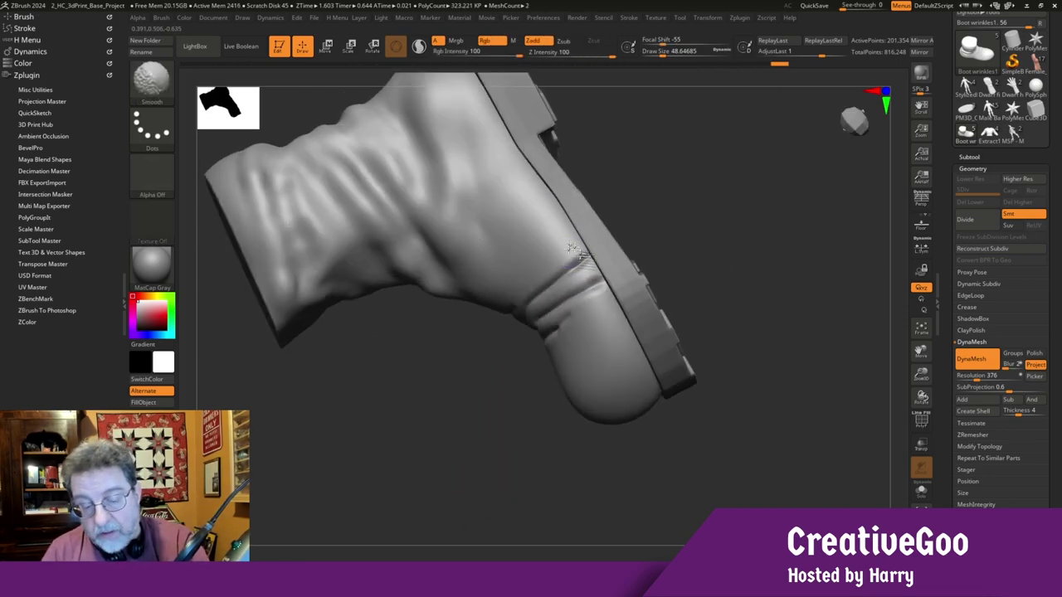
{"action": "left_click_drag", "start_coordinate": [512, 427], "coordinate": [576, 292]}
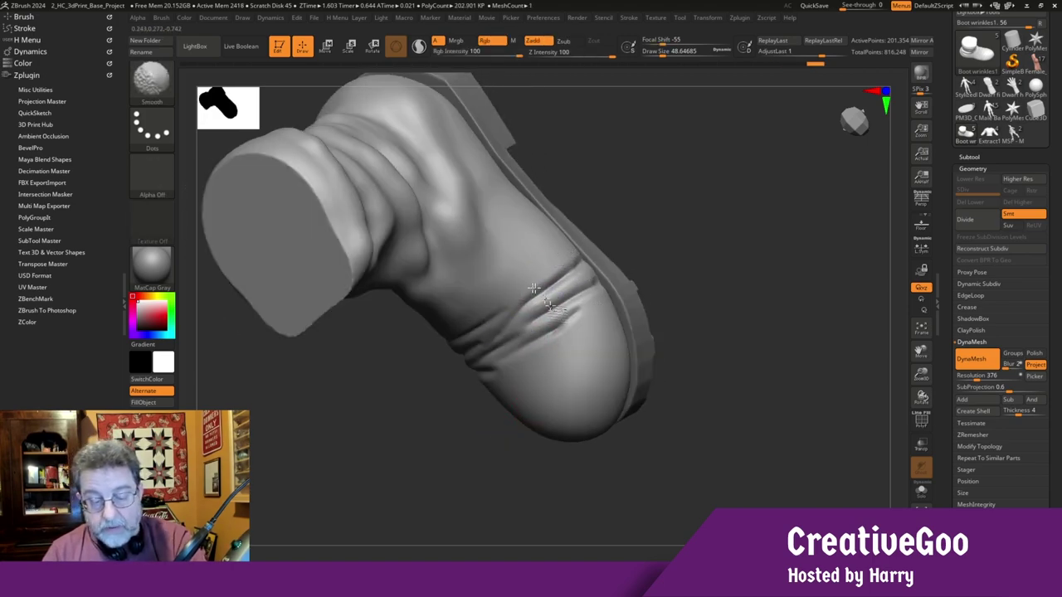
Carve further DamStandard creases over the top of the foot, just behind the existing toe creases
{"action": "left_click_drag", "start_coordinate": [366, 484], "coordinate": [363, 366]}
{"action": "left_click_drag", "start_coordinate": [483, 442], "coordinate": [470, 472]}
{"action": "mouse_move", "coordinate": [525, 288]}
{"action": "left_mouse_down"}
{"action": "mouse_move", "coordinate": [512, 303]}
{"action": "mouse_move", "coordinate": [527, 334]}
{"action": "left_mouse_up"}
{"action": "mouse_move", "coordinate": [502, 198]}
{"action": "left_mouse_down"}
{"action": "mouse_move", "coordinate": [504, 271]}
{"action": "mouse_move", "coordinate": [520, 312]}
{"action": "left_mouse_up"}
Examine the finished toe creases from the front, above and the side of the whole boot
{"action": "left_click_drag", "start_coordinate": [515, 503], "coordinate": [495, 451]}
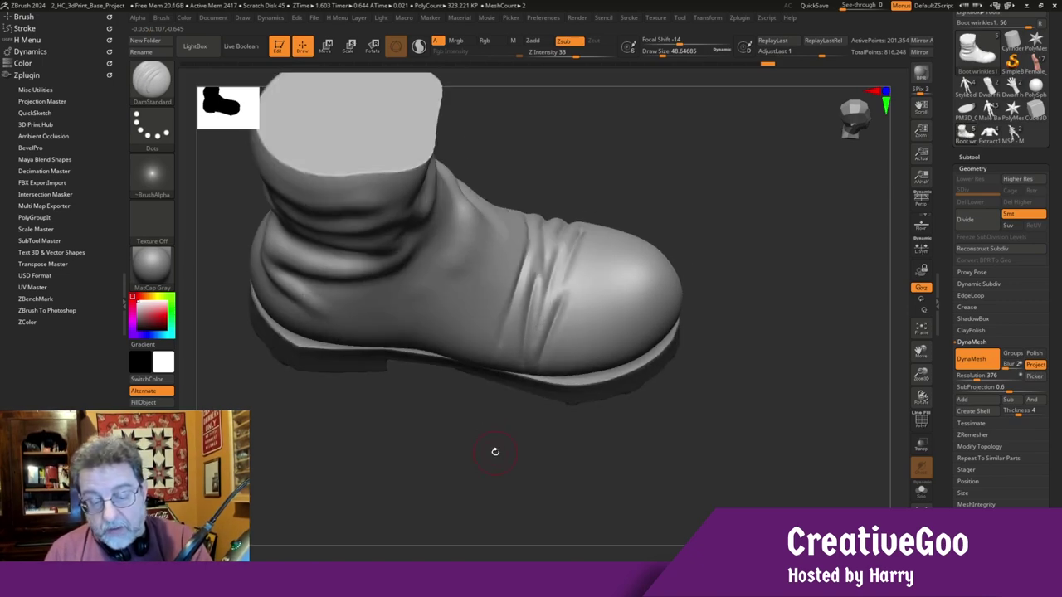
{"action": "left_click_drag", "start_coordinate": [512, 390], "coordinate": [460, 449]}
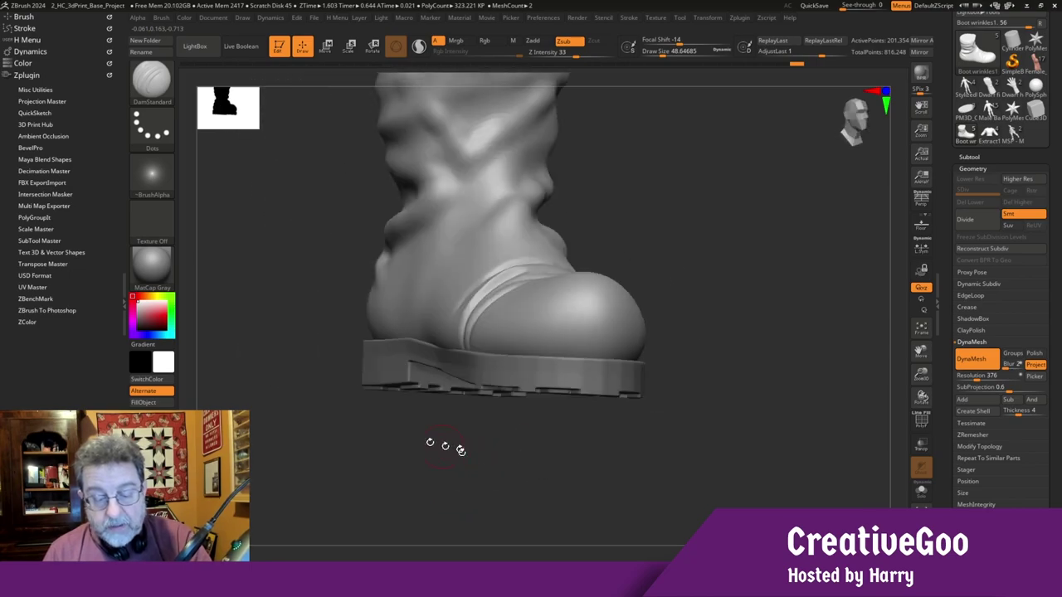
{"action": "left_click_drag", "start_coordinate": [362, 454], "coordinate": [330, 403]}
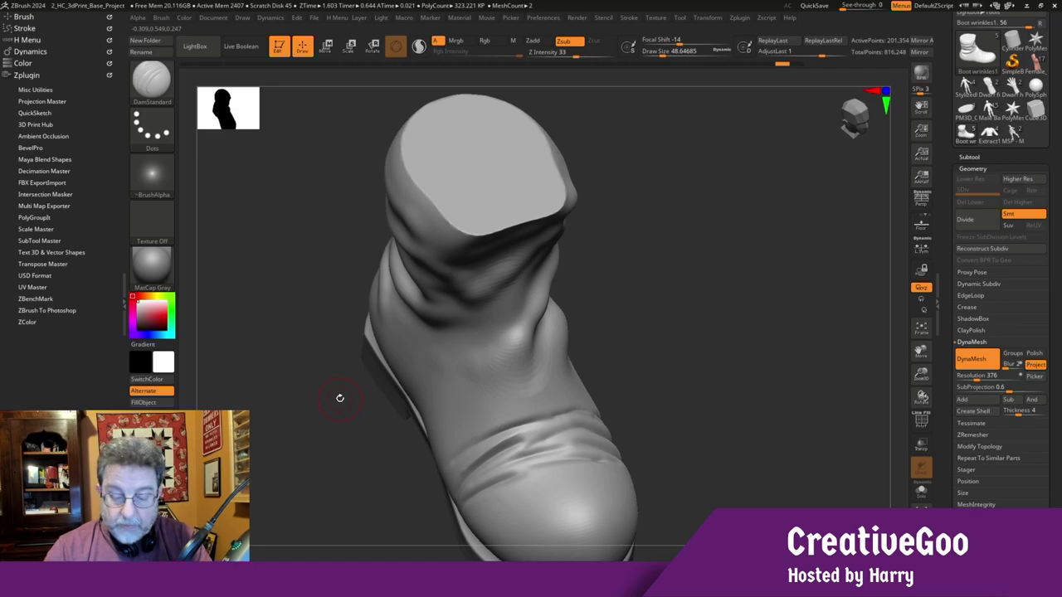
{"action": "left_click_drag", "start_coordinate": [339, 397], "coordinate": [383, 432]}
{"action": "left_click_drag", "start_coordinate": [921, 374], "coordinate": [919, 373]}
{"action": "left_click_drag", "start_coordinate": [921, 351], "coordinate": [934, 384]}
{"action": "left_click_drag", "start_coordinate": [452, 481], "coordinate": [366, 482]}
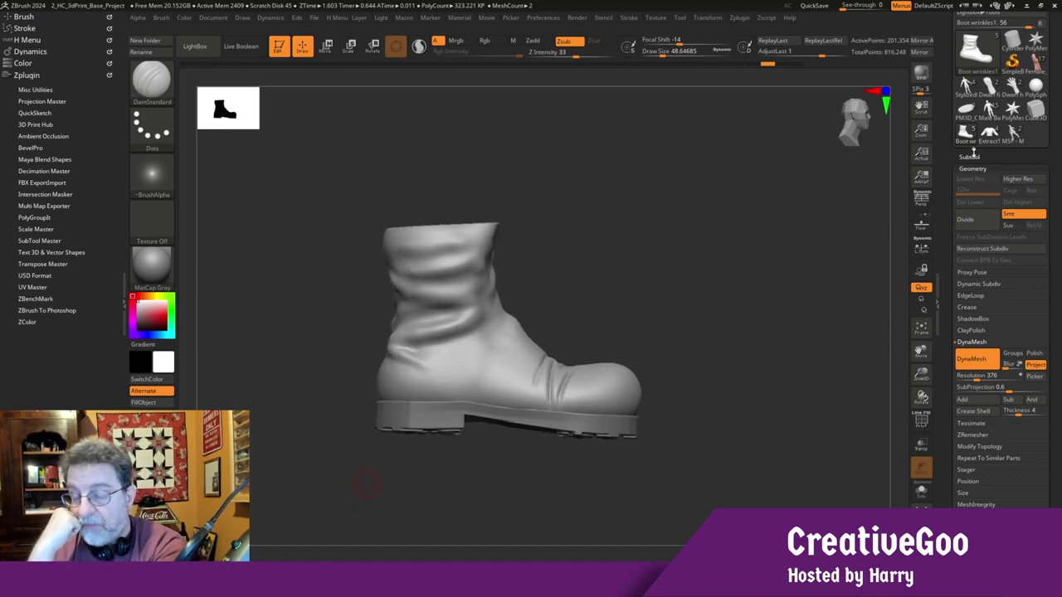
Turn on Live Boolean and make a single boolean mesh from the visible boot and sole subtools
{"action": "left_click", "coordinate": [970, 156]}
{"action": "left_click", "coordinate": [241, 46]}
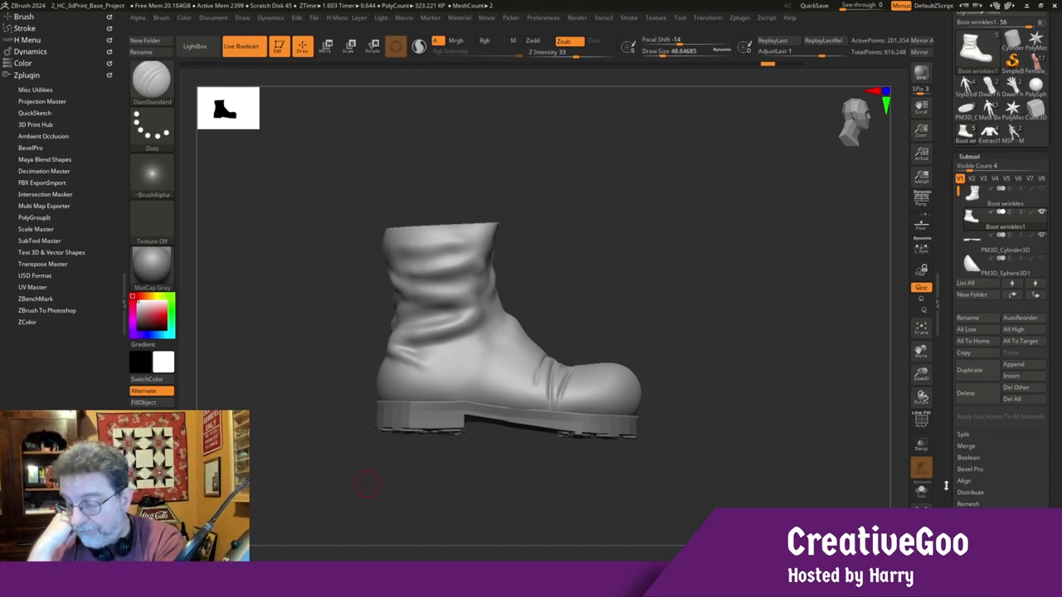
{"action": "left_click", "coordinate": [968, 458]}
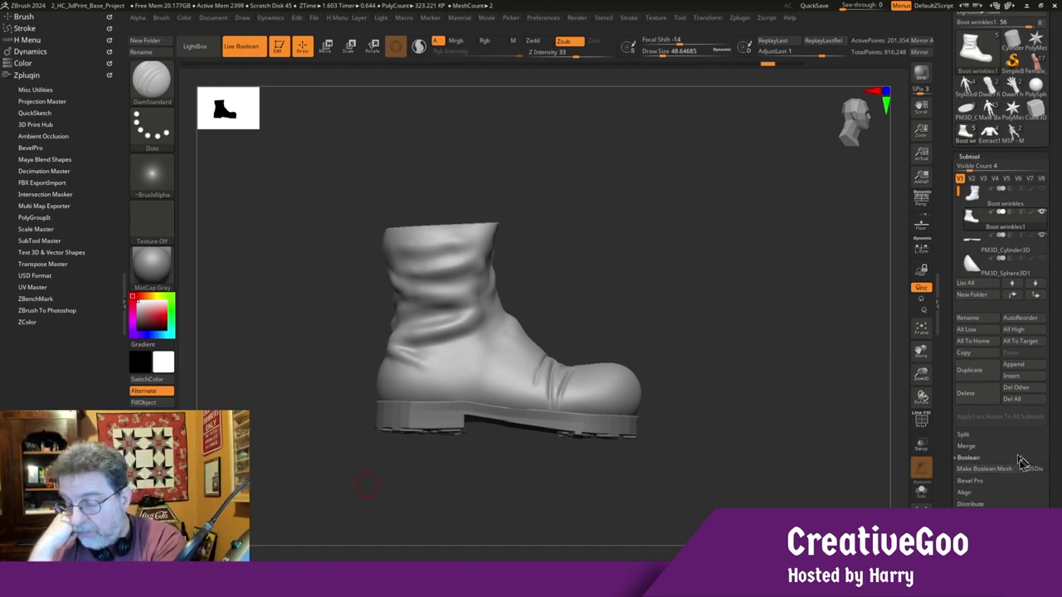
{"action": "left_click", "coordinate": [1003, 469]}
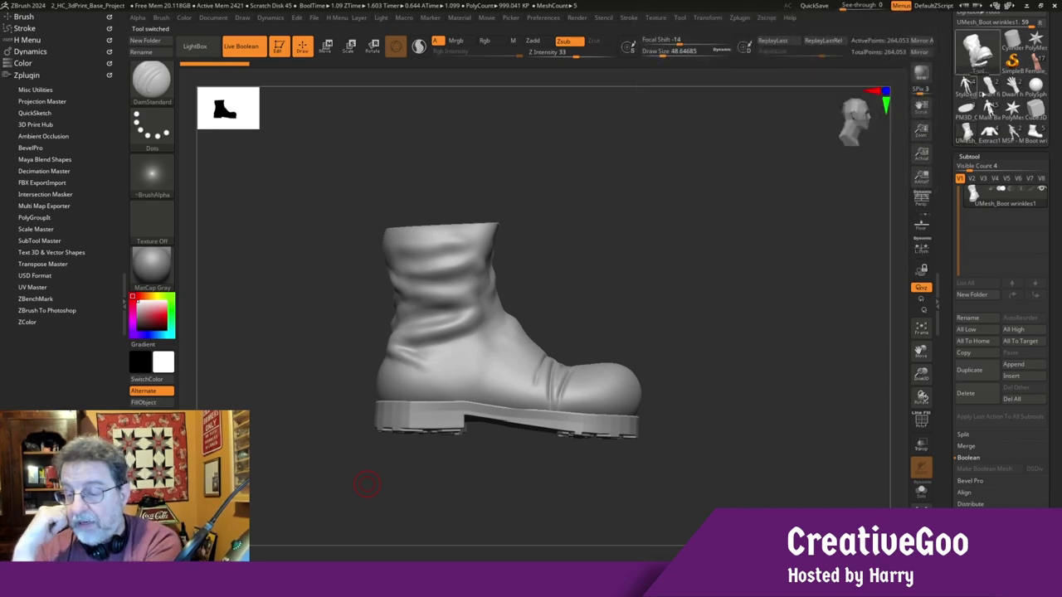
Switch to the Extract1 tool with the clothed male base mesh and view the full figure from the front
{"action": "left_click", "coordinate": [990, 133]}
{"action": "left_click_drag", "start_coordinate": [331, 379], "coordinate": [303, 433]}
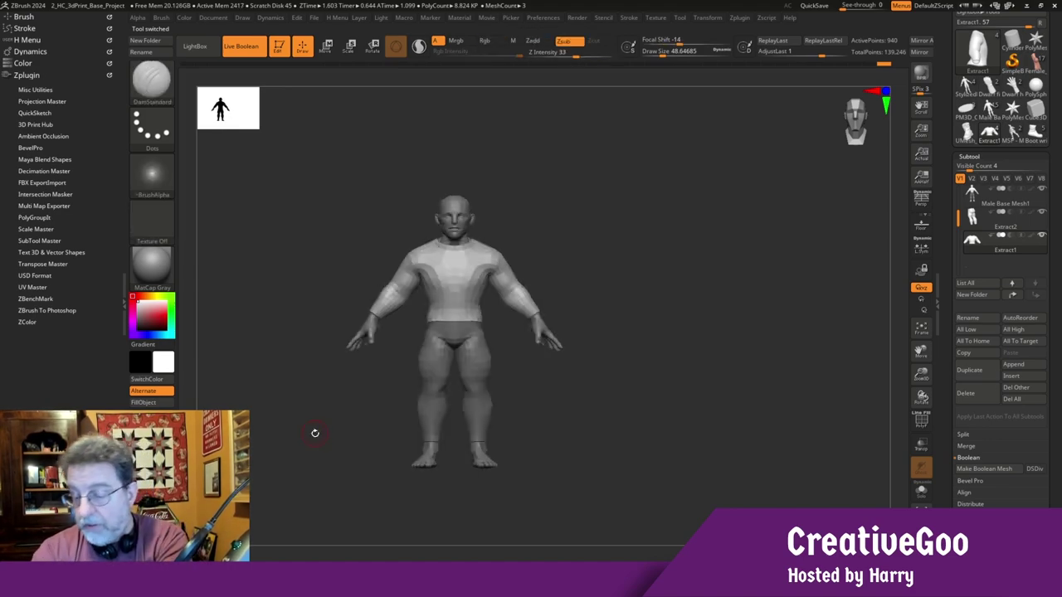
Append the UMesh_Boot wrinkles2 mesh to the character and move it down and sideways onto one foot
{"action": "left_click", "coordinate": [1011, 376]}
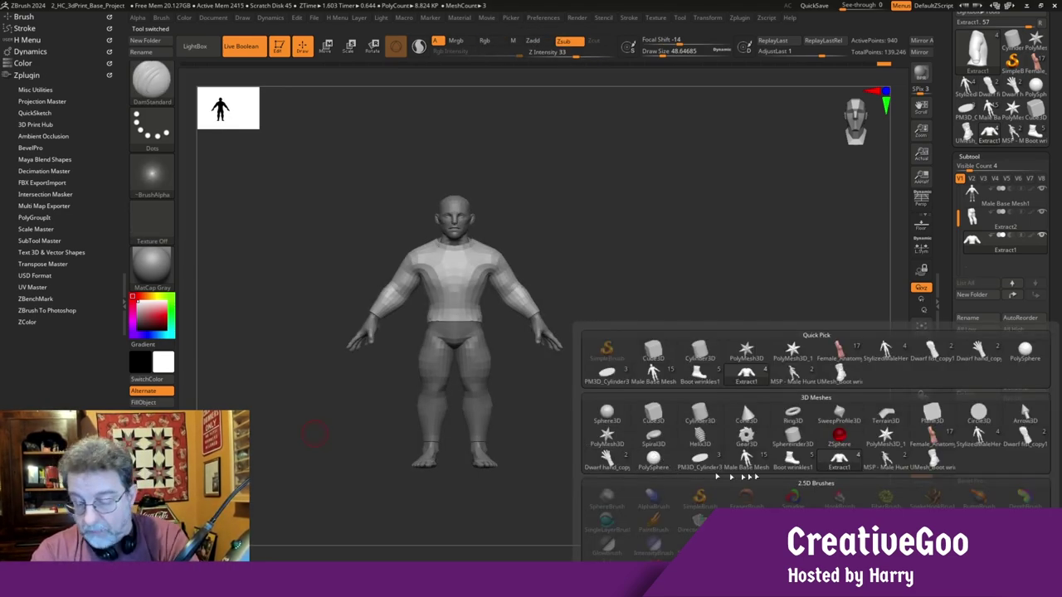
{"action": "left_click", "coordinate": [934, 464]}
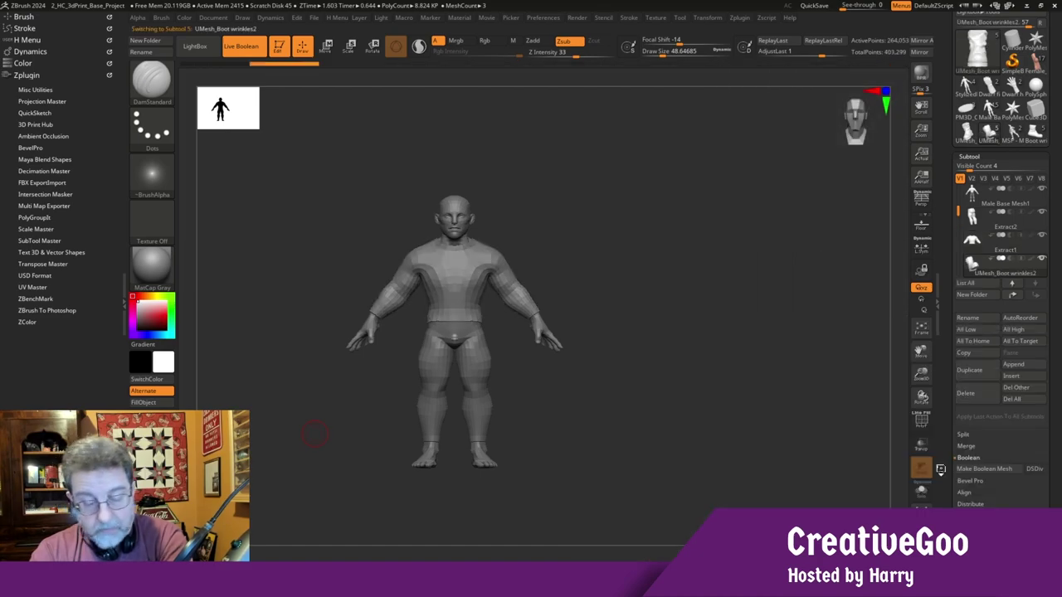
{"action": "left_click", "coordinate": [326, 47]}
{"action": "left_click_drag", "start_coordinate": [454, 271], "coordinate": [457, 398]}
{"action": "left_click_drag", "start_coordinate": [452, 457], "coordinate": [365, 462]}
{"action": "left_click_drag", "start_coordinate": [424, 400], "coordinate": [426, 389]}
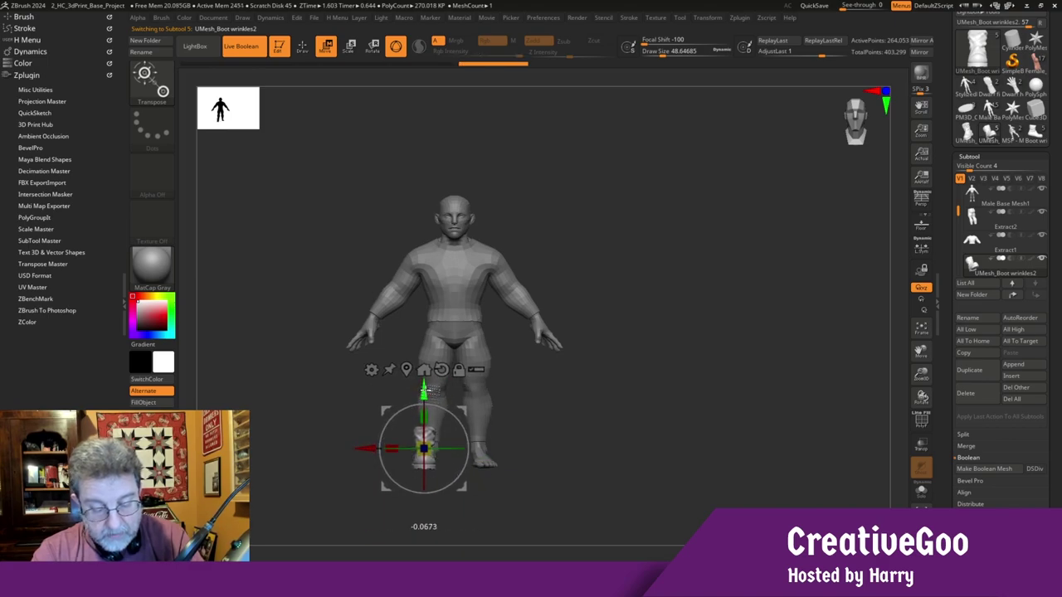
Line the boot up with the foot from above and from the side by adjusting its depth and direction
{"action": "left_click_drag", "start_coordinate": [301, 385], "coordinate": [316, 491]}
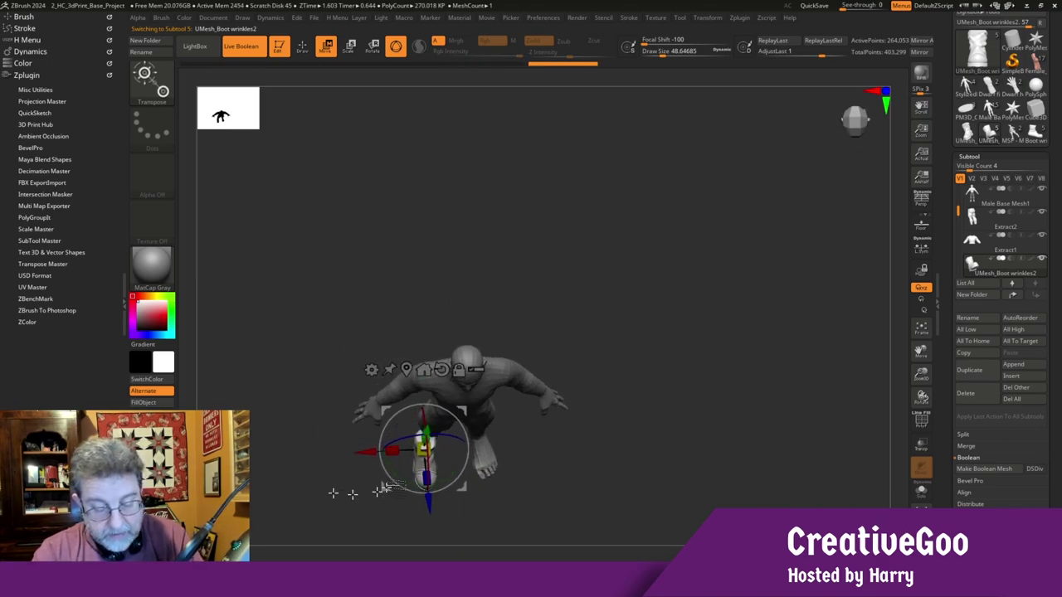
{"action": "left_click_drag", "start_coordinate": [429, 511], "coordinate": [429, 502]}
{"action": "left_click_drag", "start_coordinate": [400, 469], "coordinate": [368, 429]}
{"action": "mouse_move", "coordinate": [297, 504]}
{"action": "left_mouse_down"}
{"action": "mouse_move", "coordinate": [302, 456]}
{"action": "mouse_move", "coordinate": [307, 492]}
{"action": "left_mouse_up"}
{"action": "left_click_drag", "start_coordinate": [478, 435], "coordinate": [488, 436]}
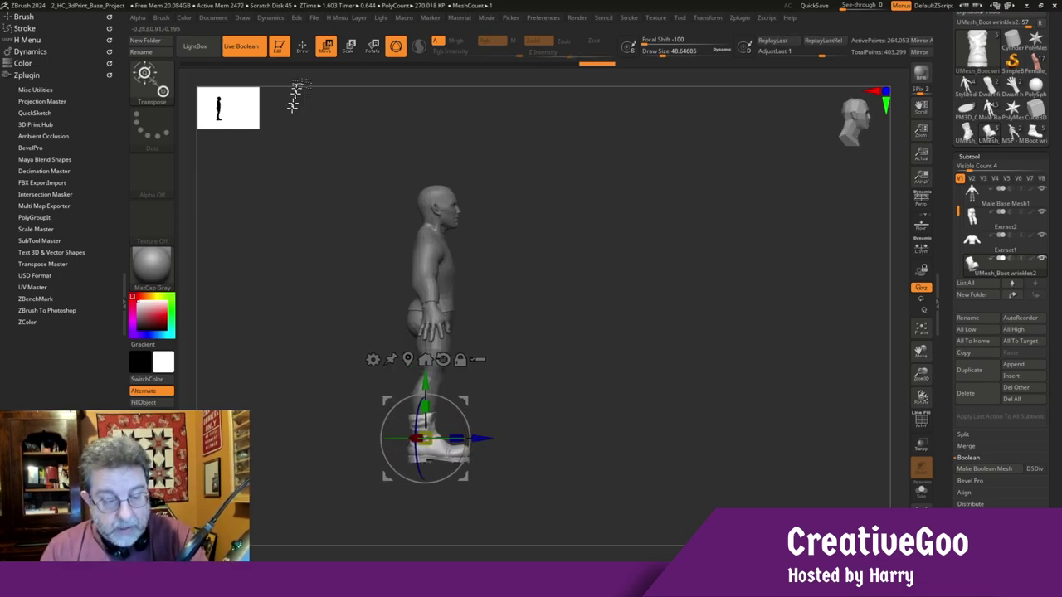
Rotate the boot about 2.5 degrees around its vertical axis to follow the foot's direction
{"action": "left_click", "coordinate": [302, 46]}
{"action": "mouse_move", "coordinate": [325, 404]}
{"action": "left_mouse_down"}
{"action": "mouse_move", "coordinate": [310, 372]}
{"action": "mouse_move", "coordinate": [321, 483]}
{"action": "mouse_move", "coordinate": [307, 450]}
{"action": "mouse_move", "coordinate": [334, 500]}
{"action": "mouse_move", "coordinate": [331, 461]}
{"action": "left_mouse_up"}
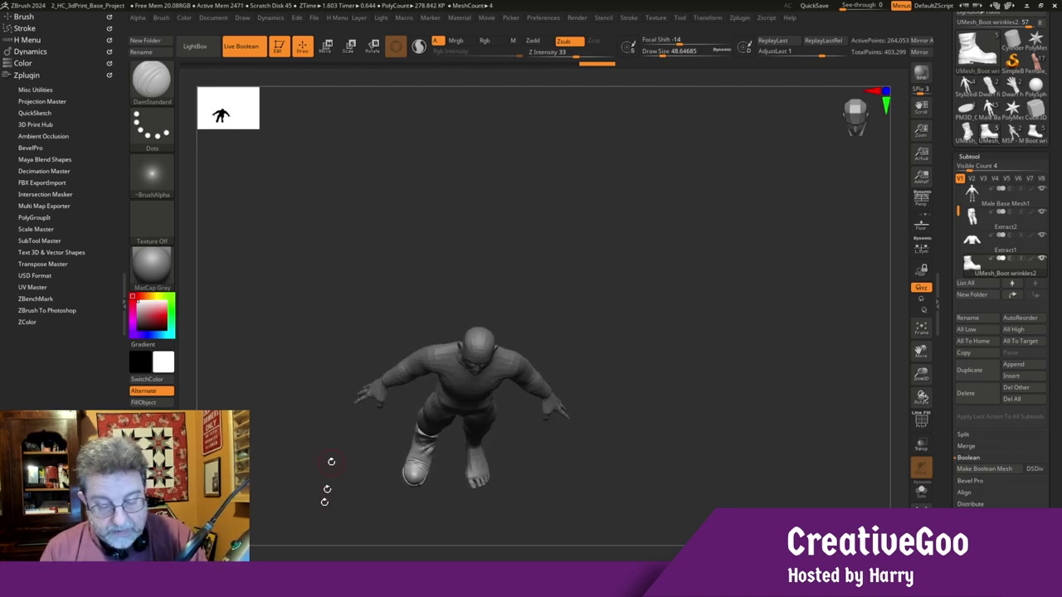
{"action": "left_click", "coordinate": [326, 47]}
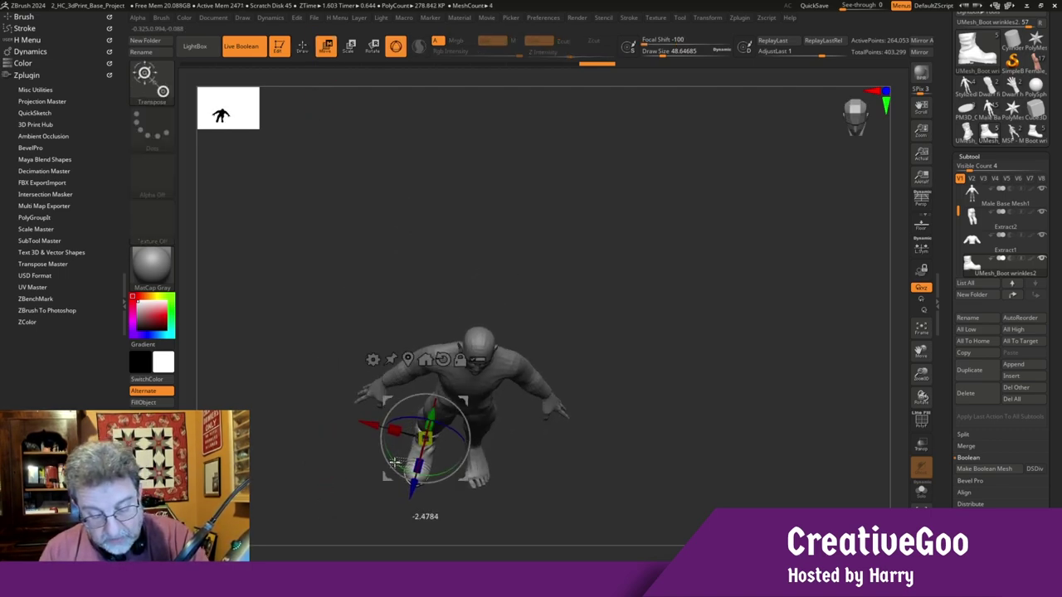
{"action": "left_click", "coordinate": [304, 48]}
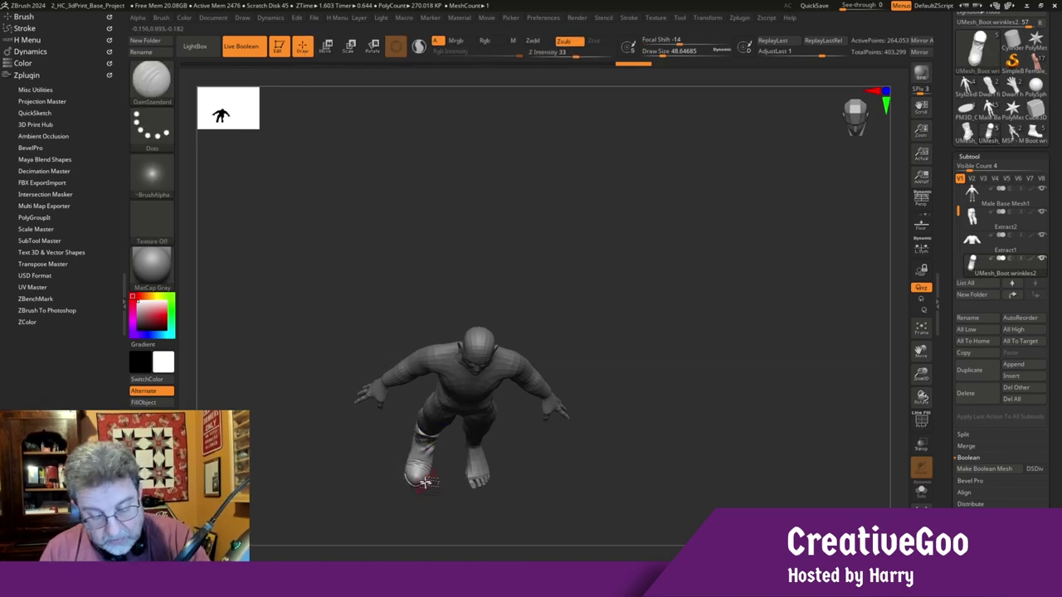
Use the Move brush at a draw size of about 90 to shape the boot's toe around the foot
{"action": "key", "text": "b"}
{"action": "key", "text": "m"}
{"action": "key", "text": "v"}
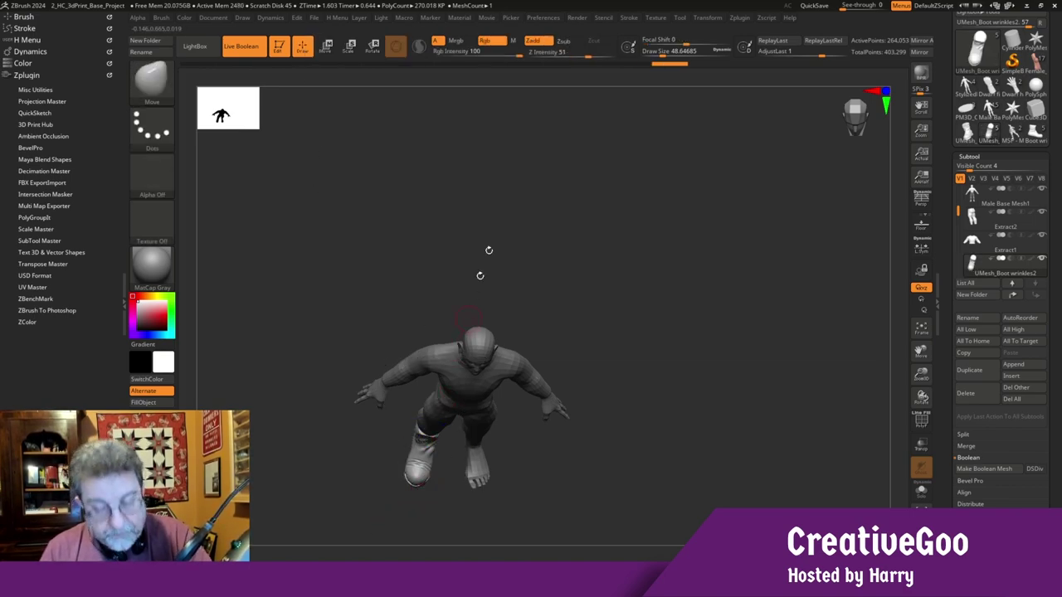
{"action": "left_click_drag", "start_coordinate": [678, 62], "coordinate": [696, 59]}
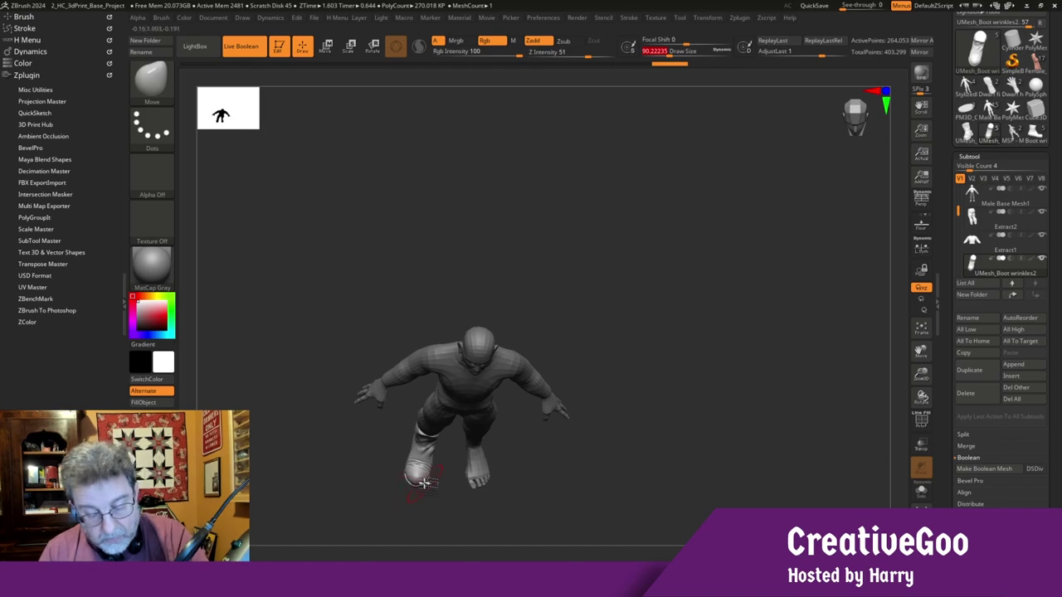
{"action": "left_click_drag", "start_coordinate": [321, 497], "coordinate": [311, 470]}
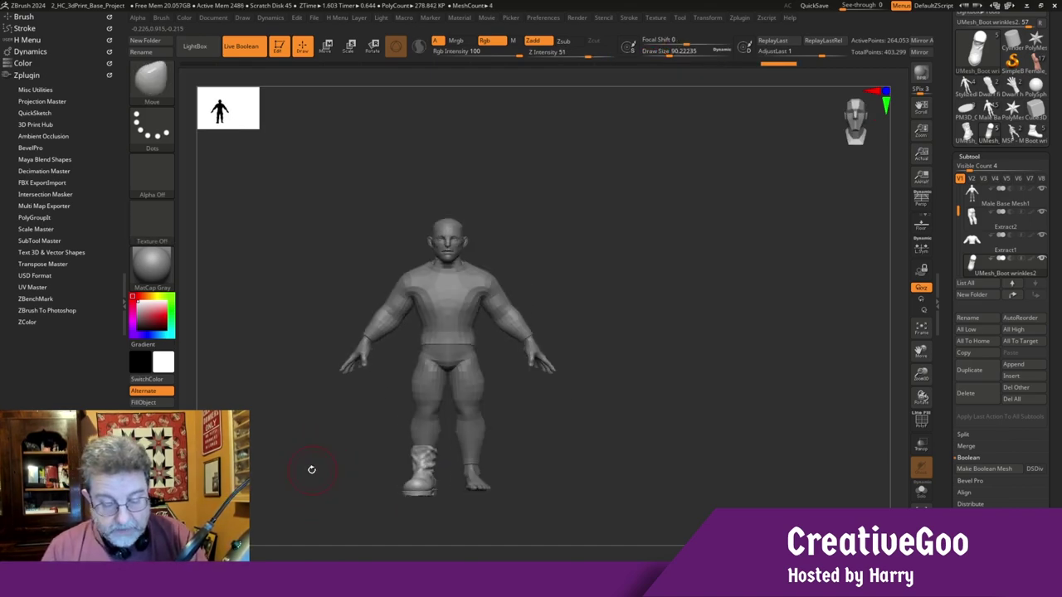
Mirror the boot onto the character's other foot and frame the whole figure from the front
{"action": "left_click", "coordinate": [922, 41]}
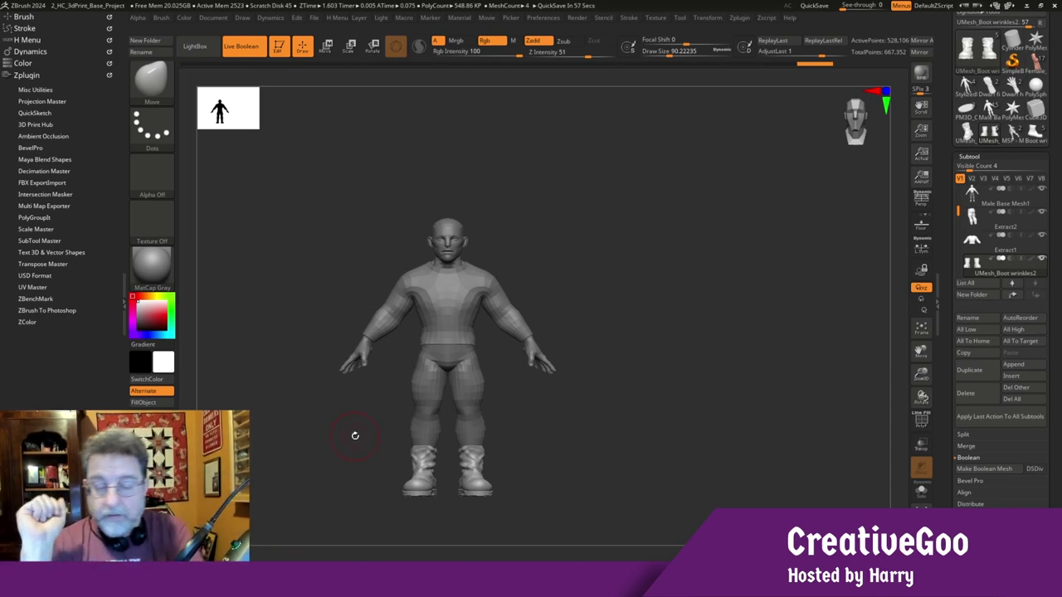
{"action": "left_click", "coordinate": [919, 329]}
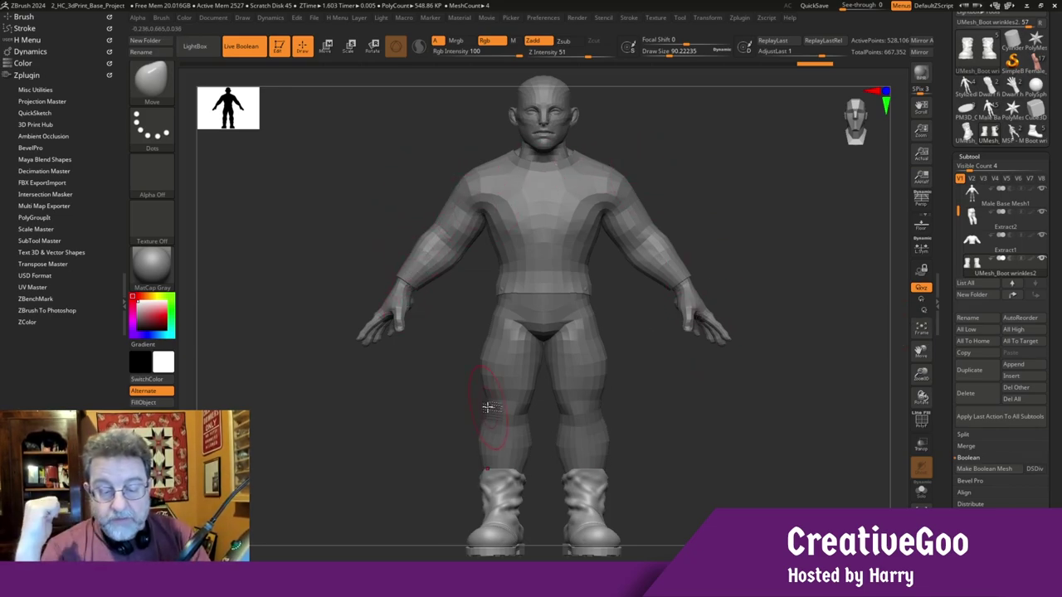
{"action": "mouse_move", "coordinate": [315, 462]}
{"action": "left_mouse_down"}
{"action": "mouse_move", "coordinate": [428, 448]}
{"action": "mouse_move", "coordinate": [319, 455]}
{"action": "mouse_move", "coordinate": [332, 438]}
{"action": "mouse_move", "coordinate": [339, 462]}
{"action": "left_mouse_up"}
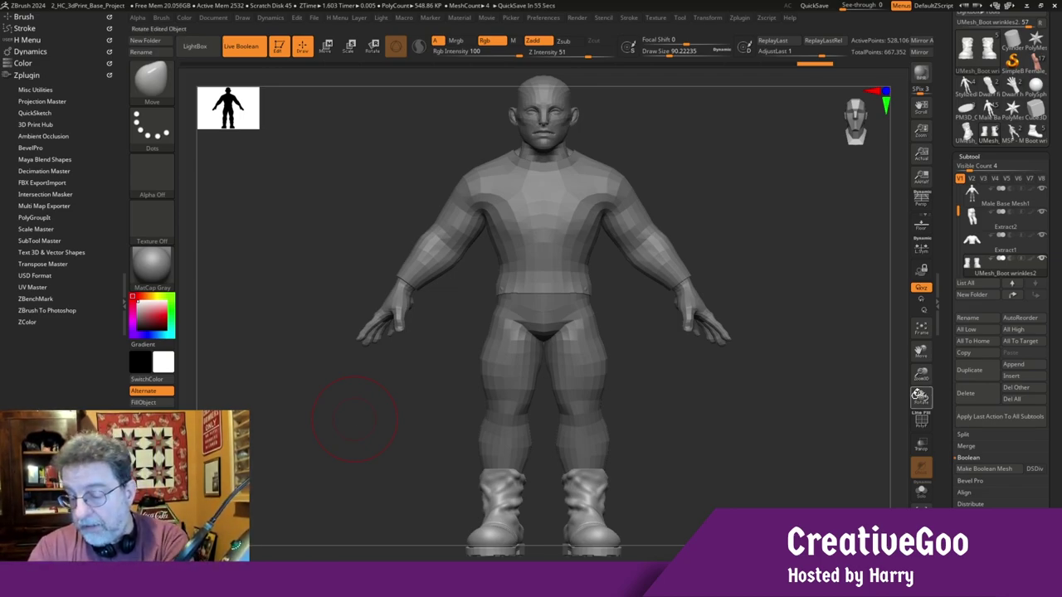
Select the Extract2 trousers subtool and display its polyframe to examine the mesh density
{"action": "left_click", "coordinate": [920, 421]}
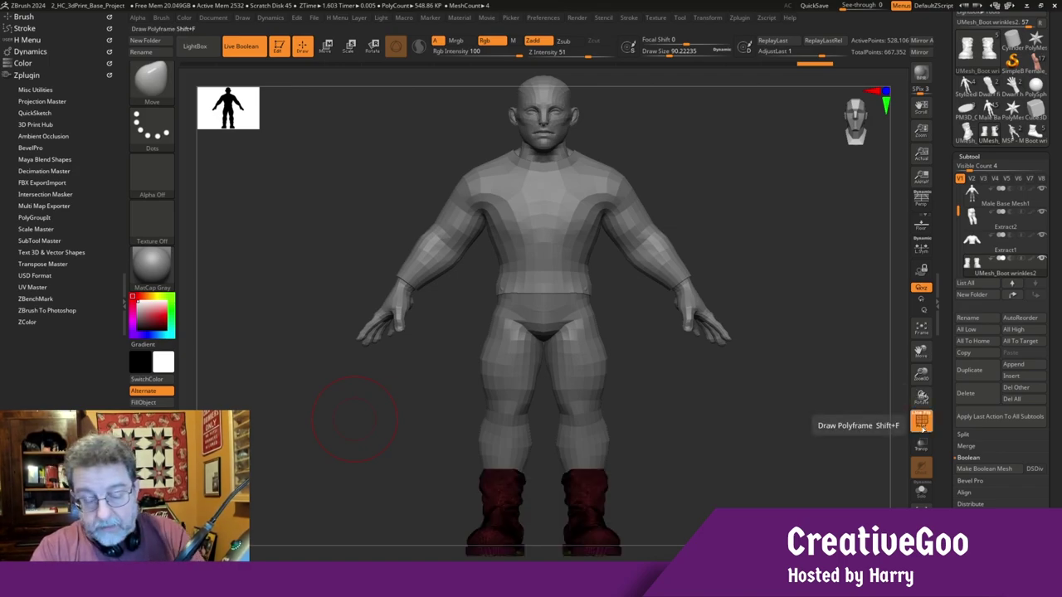
{"action": "left_click", "coordinate": [920, 422]}
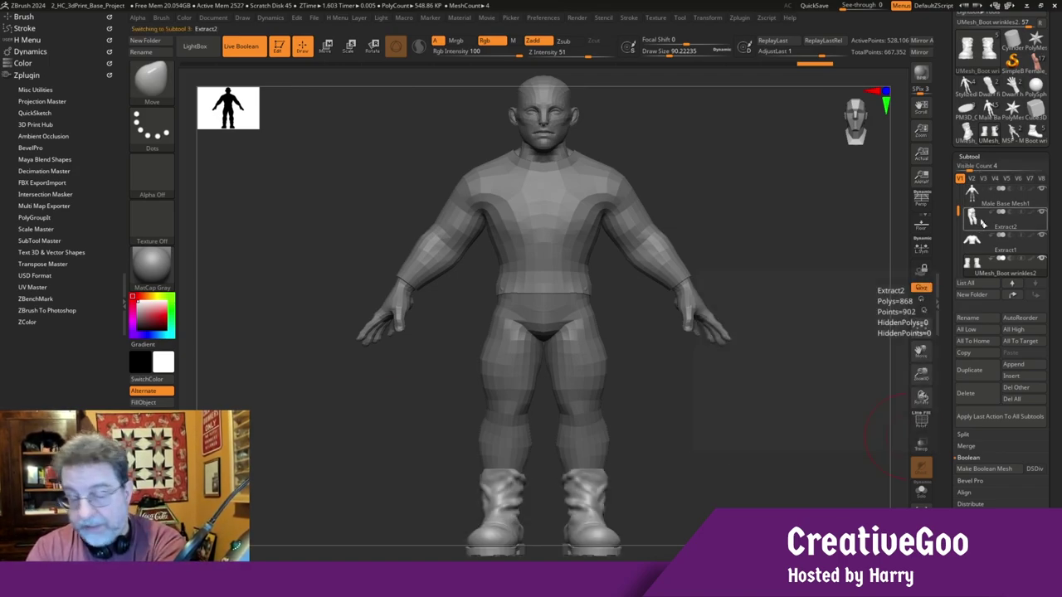
{"action": "left_click", "coordinate": [982, 223]}
{"action": "mouse_move", "coordinate": [276, 428]}
{"action": "left_mouse_down"}
{"action": "mouse_move", "coordinate": [322, 438]}
{"action": "mouse_move", "coordinate": [366, 425]}
{"action": "mouse_move", "coordinate": [327, 426]}
{"action": "mouse_move", "coordinate": [360, 445]}
{"action": "mouse_move", "coordinate": [320, 446]}
{"action": "mouse_move", "coordinate": [365, 439]}
{"action": "mouse_move", "coordinate": [390, 447]}
{"action": "mouse_move", "coordinate": [348, 431]}
{"action": "mouse_move", "coordinate": [329, 448]}
{"action": "mouse_move", "coordinate": [374, 453]}
{"action": "mouse_move", "coordinate": [356, 460]}
{"action": "left_mouse_up"}
{"action": "left_click", "coordinate": [921, 423]}
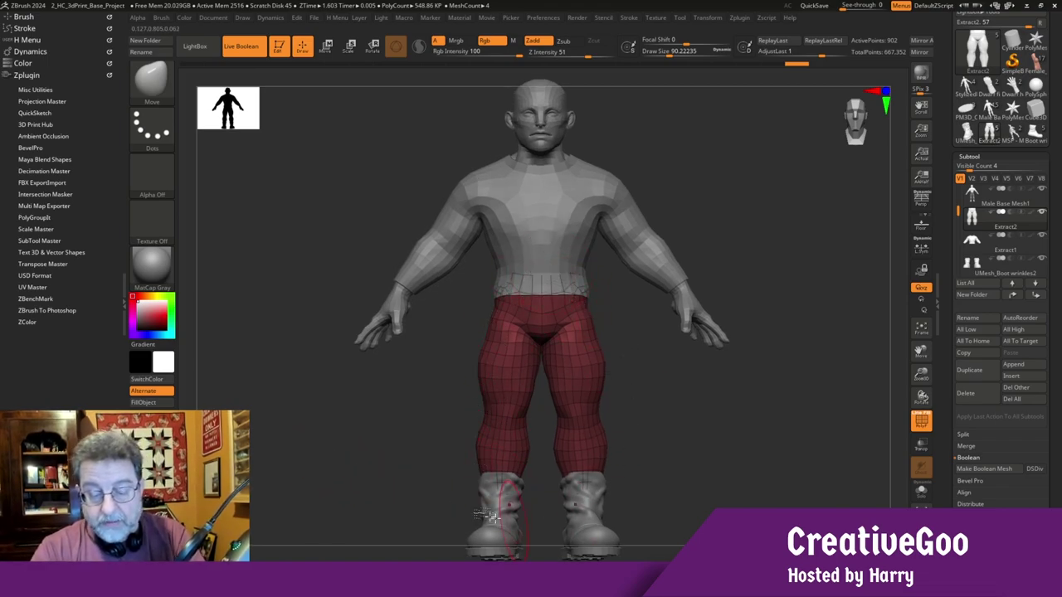
{"action": "left_click_drag", "start_coordinate": [323, 440], "coordinate": [367, 455]}
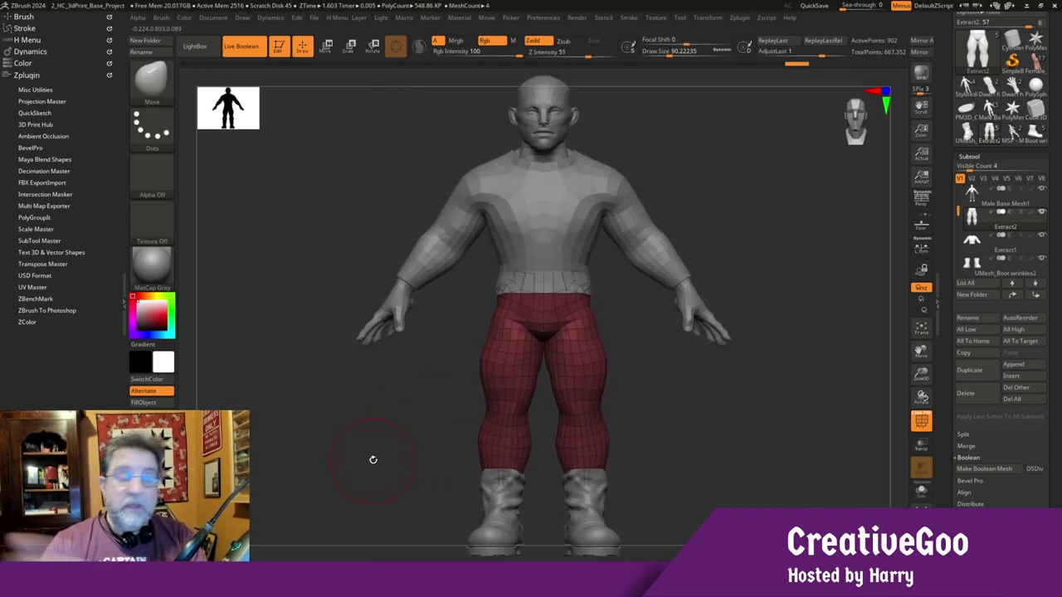
Subdivide the trousers up to subdivision level 5 and hide the polyframe
{"action": "left_click", "coordinate": [970, 156]}
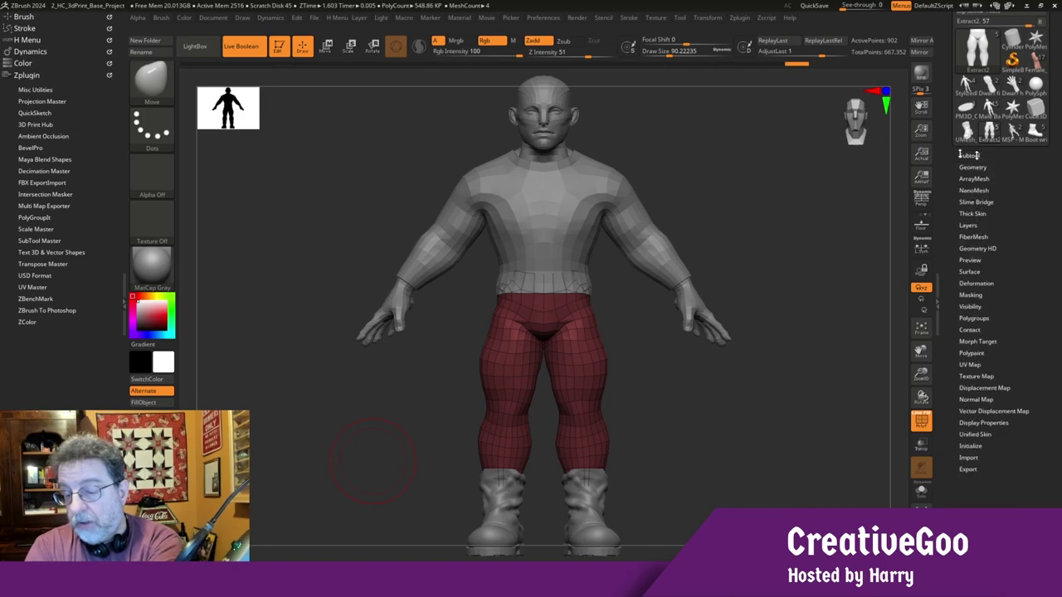
{"action": "left_click", "coordinate": [972, 167]}
{"action": "left_click", "coordinate": [981, 220]}
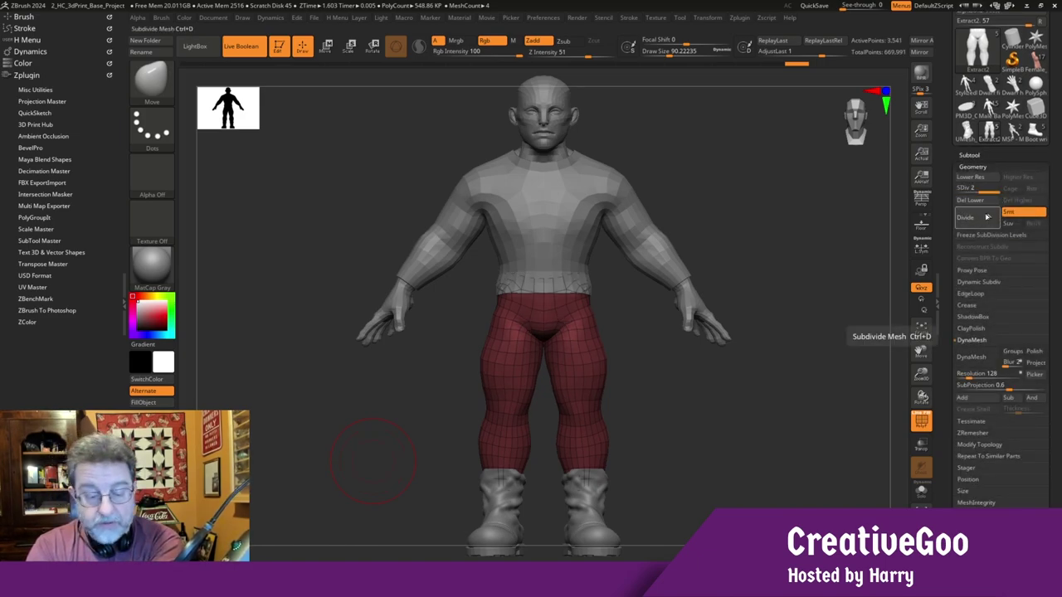
{"action": "left_click", "coordinate": [921, 421]}
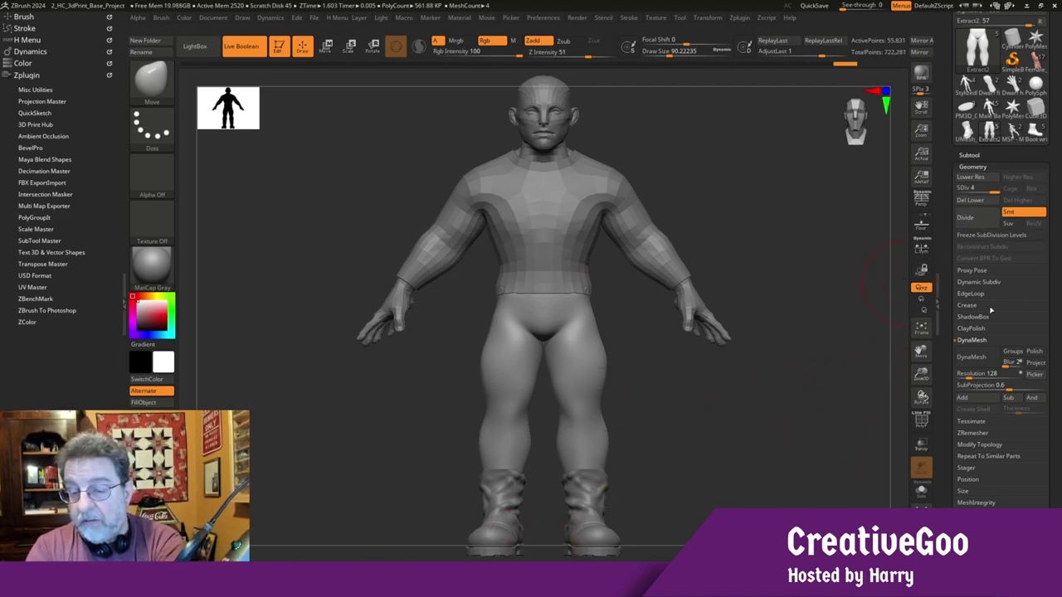
{"action": "left_click", "coordinate": [972, 220]}
Isolate the trousers with Solo and enlarge them in side view
{"action": "mouse_move", "coordinate": [291, 433]}
{"action": "left_mouse_down"}
{"action": "mouse_move", "coordinate": [384, 429]}
{"action": "mouse_move", "coordinate": [290, 434]}
{"action": "mouse_move", "coordinate": [368, 445]}
{"action": "mouse_move", "coordinate": [352, 472]}
{"action": "mouse_move", "coordinate": [403, 481]}
{"action": "mouse_move", "coordinate": [323, 465]}
{"action": "mouse_move", "coordinate": [372, 477]}
{"action": "left_mouse_up"}
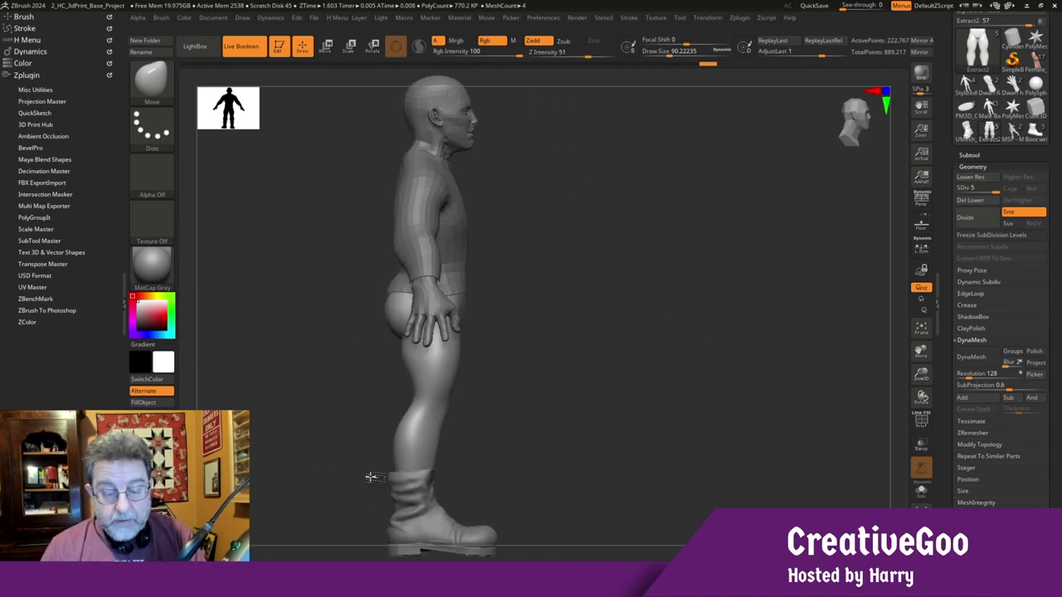
{"action": "left_click", "coordinate": [921, 491]}
{"action": "mouse_move", "coordinate": [365, 365]}
{"action": "left_mouse_down"}
{"action": "mouse_move", "coordinate": [308, 379]}
{"action": "mouse_move", "coordinate": [313, 472]}
{"action": "mouse_move", "coordinate": [322, 472]}
{"action": "left_mouse_up"}
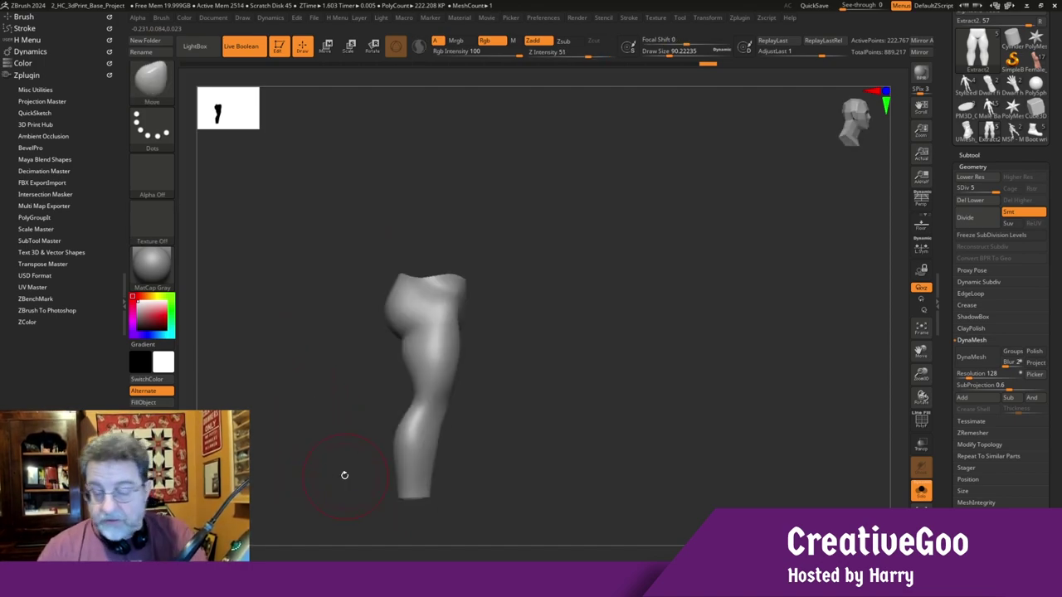
{"action": "left_click_drag", "start_coordinate": [920, 374], "coordinate": [1003, 381]}
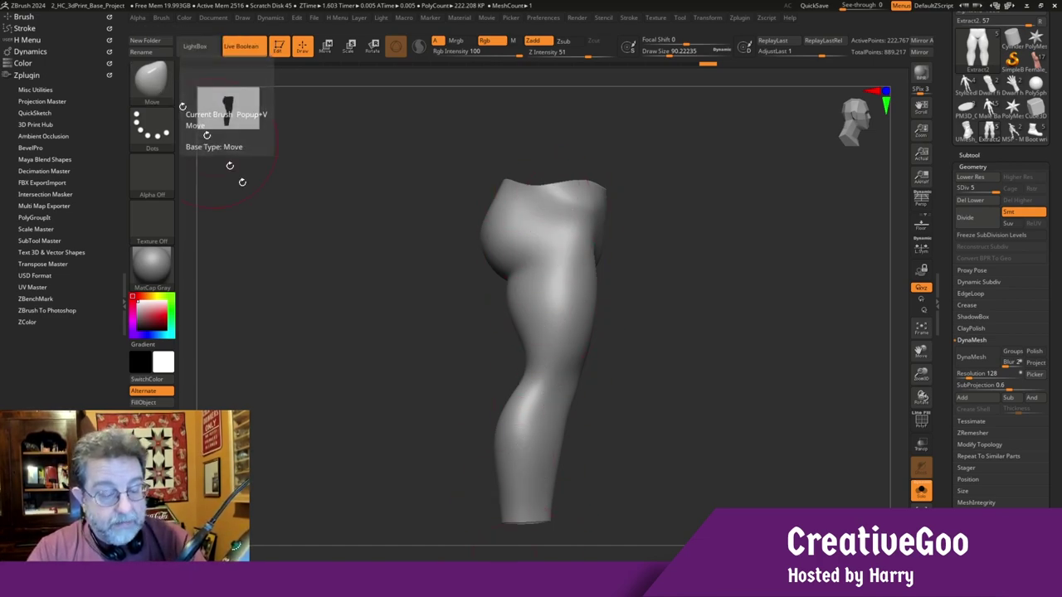
Choose the DamStandard brush with a draw size of about 44 and fit the whole trouser leg in view
{"action": "key", "text": "b"}
{"action": "key", "text": "d"}
{"action": "key", "text": "s"}
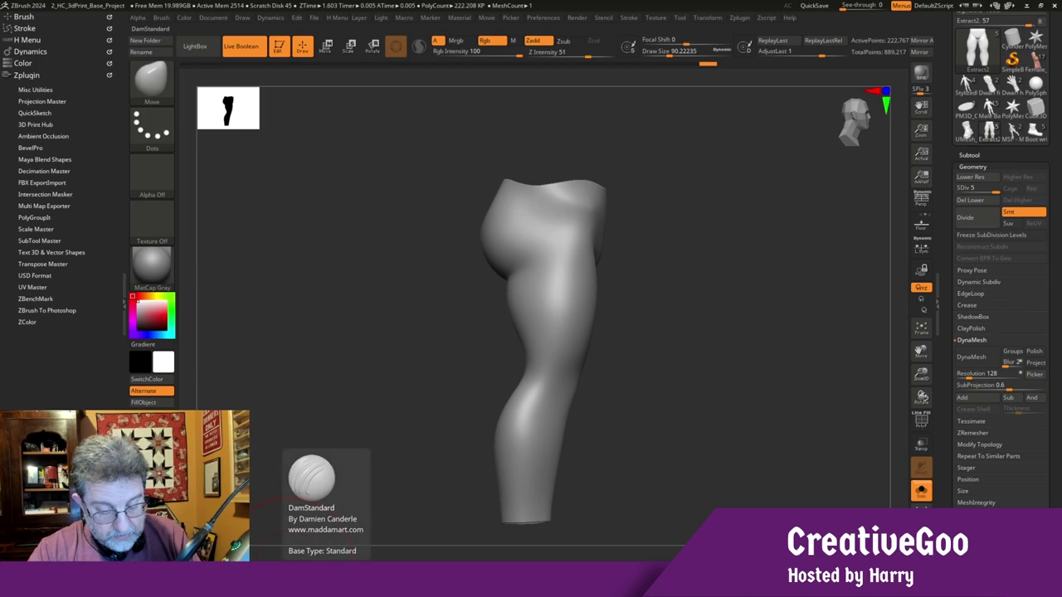
{"action": "left_click", "coordinate": [662, 52]}
{"action": "key", "text": "Up"}
{"action": "key", "text": "Down"}
{"action": "key", "text": "f"}
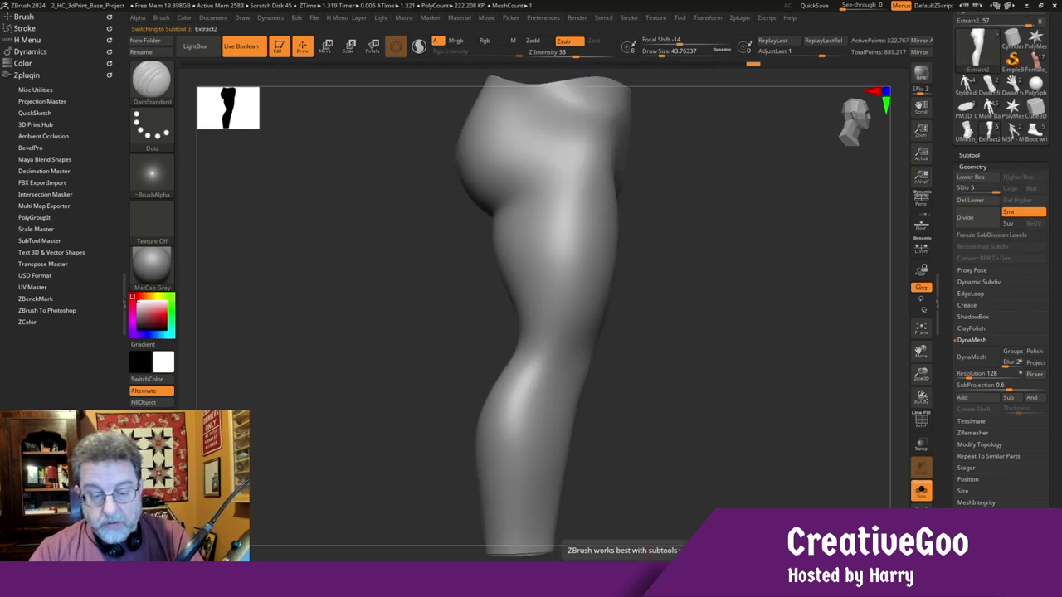
{"action": "left_click_drag", "start_coordinate": [921, 398], "coordinate": [919, 381]}
{"action": "left_click_drag", "start_coordinate": [333, 332], "coordinate": [346, 347]}
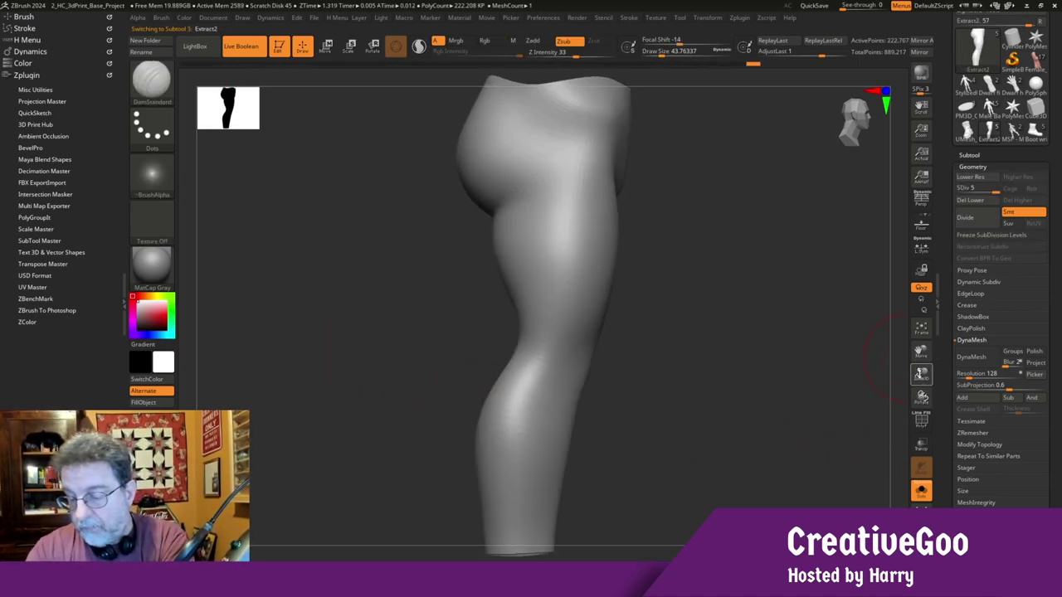
{"action": "left_click_drag", "start_coordinate": [920, 378], "coordinate": [918, 370]}
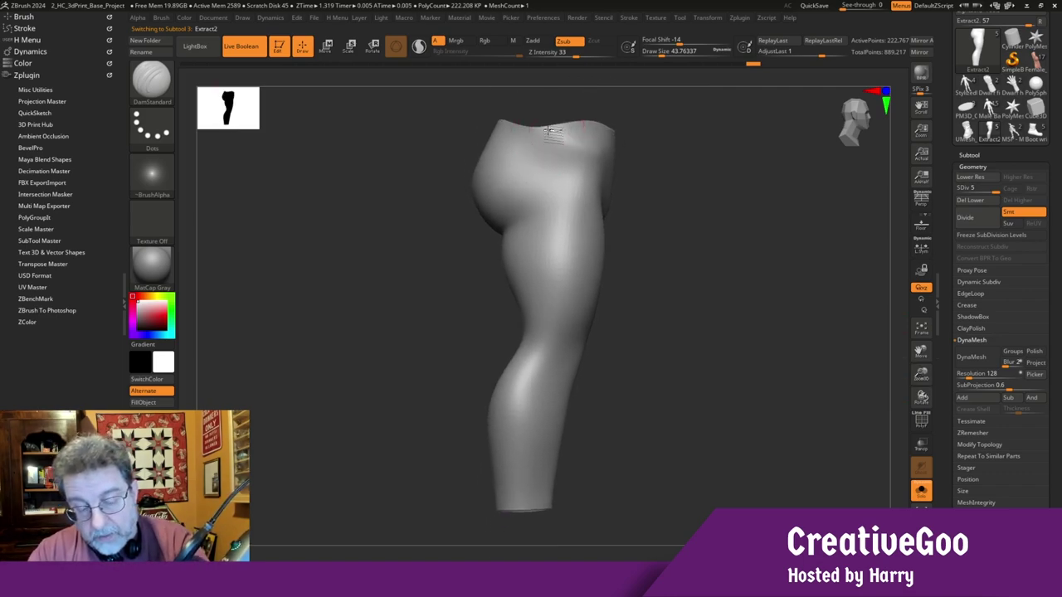
Carve a DamStandard seam line down the outer side of the trouser leg from waist to hem
{"action": "left_click_drag", "start_coordinate": [555, 263], "coordinate": [556, 278]}
{"action": "mouse_move", "coordinate": [547, 136]}
{"action": "left_mouse_down"}
{"action": "mouse_move", "coordinate": [558, 171]}
{"action": "mouse_move", "coordinate": [542, 346]}
{"action": "left_mouse_up"}
{"action": "left_click_drag", "start_coordinate": [554, 261], "coordinate": [516, 443]}
{"action": "left_click_drag", "start_coordinate": [532, 399], "coordinate": [522, 514]}
{"action": "left_click_drag", "start_coordinate": [521, 427], "coordinate": [516, 488]}
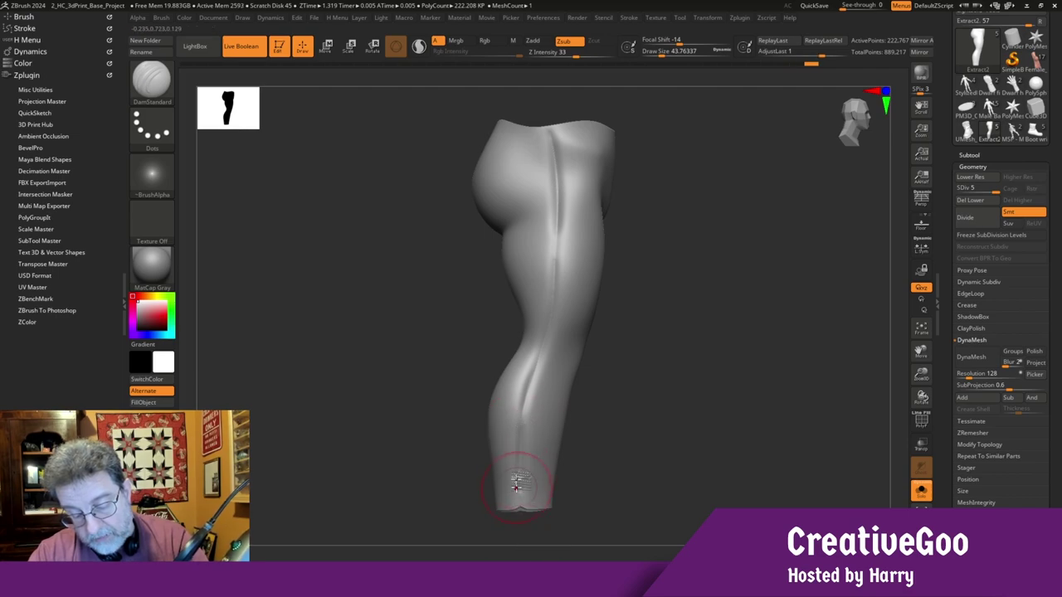
{"action": "left_click_drag", "start_coordinate": [520, 531], "coordinate": [520, 537]}
Carve the front edge of the side seam more deeply from the waistband down to the hem
{"action": "left_click_drag", "start_coordinate": [549, 130], "coordinate": [562, 170]}
{"action": "left_click_drag", "start_coordinate": [558, 148], "coordinate": [558, 292]}
{"action": "mouse_move", "coordinate": [563, 198]}
{"action": "left_mouse_down"}
{"action": "mouse_move", "coordinate": [551, 333]}
{"action": "mouse_move", "coordinate": [519, 477]}
{"action": "left_mouse_up"}
{"action": "left_click_drag", "start_coordinate": [525, 420], "coordinate": [523, 452]}
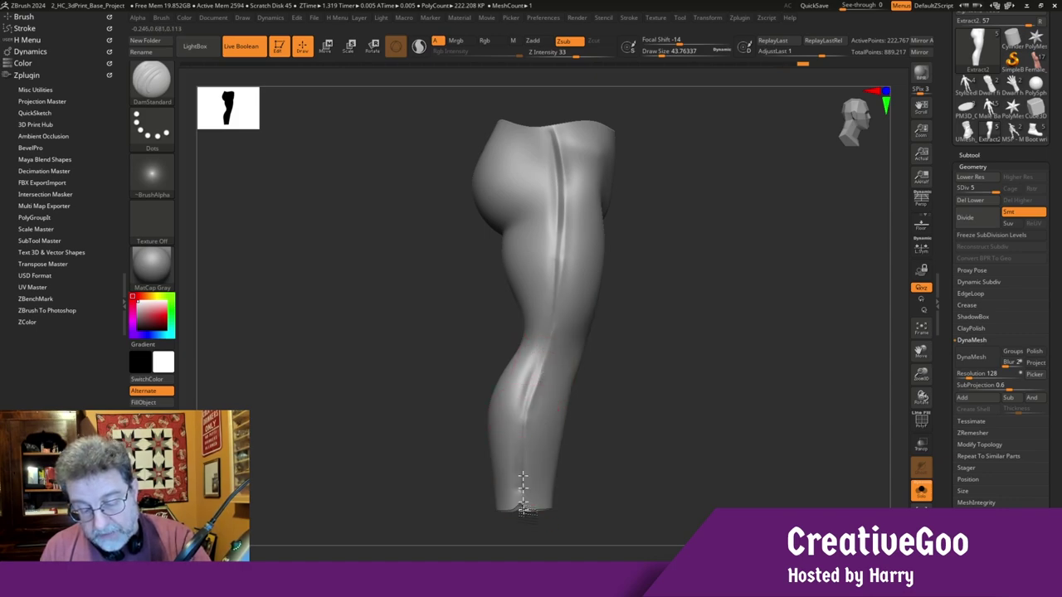
{"action": "left_click_drag", "start_coordinate": [523, 501], "coordinate": [523, 506]}
Carve a second groove just behind the first along the trouser side, continuing past the knee toward the hem
{"action": "mouse_move", "coordinate": [547, 132]}
{"action": "left_mouse_down"}
{"action": "mouse_move", "coordinate": [558, 195]}
{"action": "mouse_move", "coordinate": [514, 502]}
{"action": "left_mouse_up"}
{"action": "mouse_move", "coordinate": [413, 443]}
{"action": "left_mouse_down"}
{"action": "mouse_move", "coordinate": [386, 445]}
{"action": "mouse_move", "coordinate": [379, 459]}
{"action": "mouse_move", "coordinate": [426, 440]}
{"action": "left_mouse_up"}
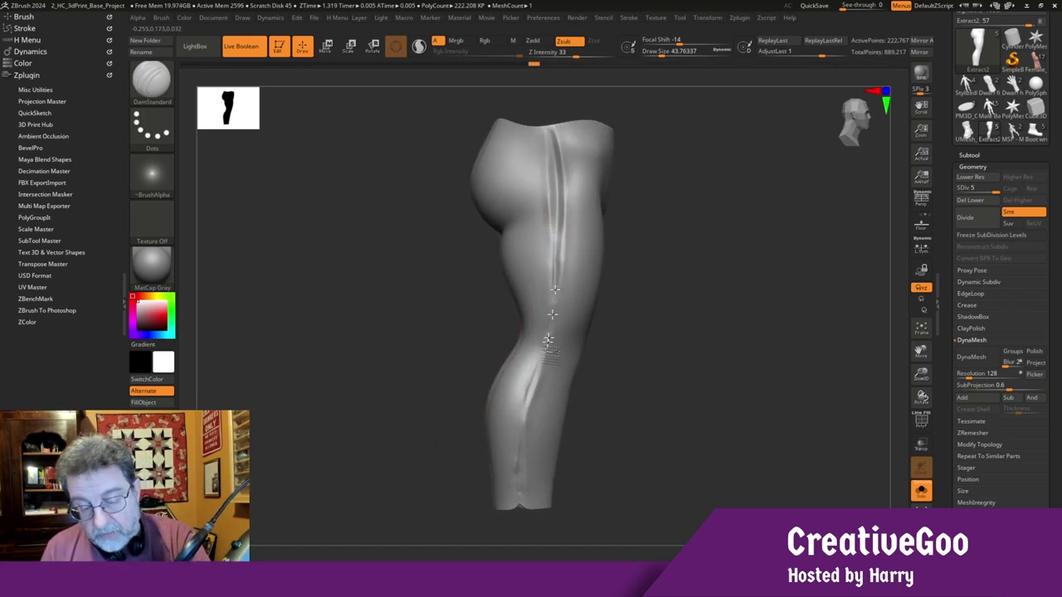
{"action": "mouse_move", "coordinate": [545, 343]}
{"action": "left_mouse_down"}
{"action": "mouse_move", "coordinate": [521, 415]}
{"action": "mouse_move", "coordinate": [527, 491]}
{"action": "left_mouse_up"}
{"action": "left_click_drag", "start_coordinate": [519, 402], "coordinate": [518, 477]}
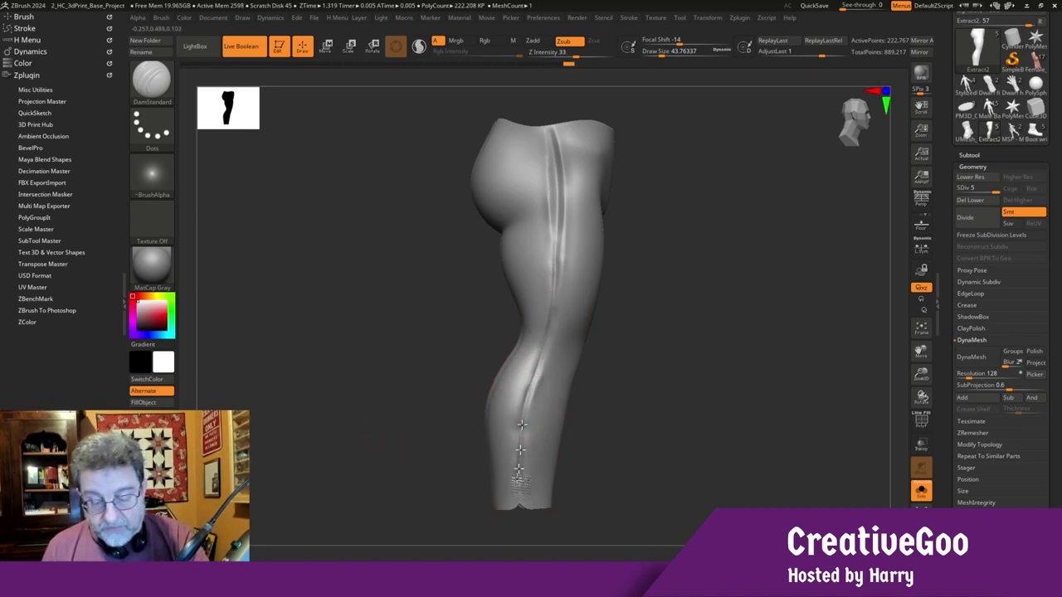
Choose the MAHcut Mech A brush and tighten the trouser side seam with strokes from the waist down to the hem
{"action": "left_click_drag", "start_coordinate": [353, 468], "coordinate": [357, 410]}
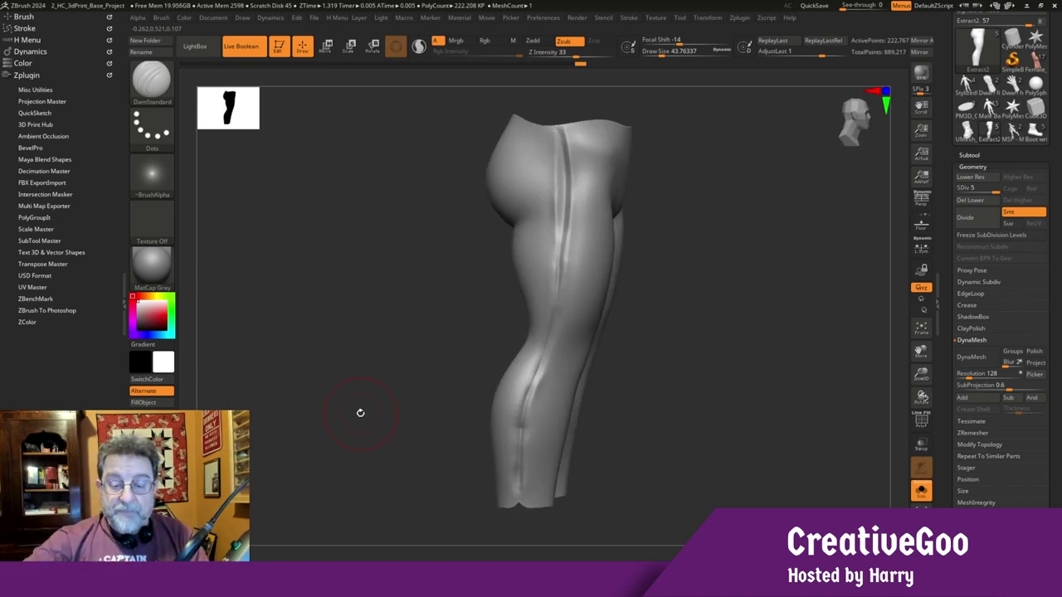
{"action": "left_click", "coordinate": [155, 80]}
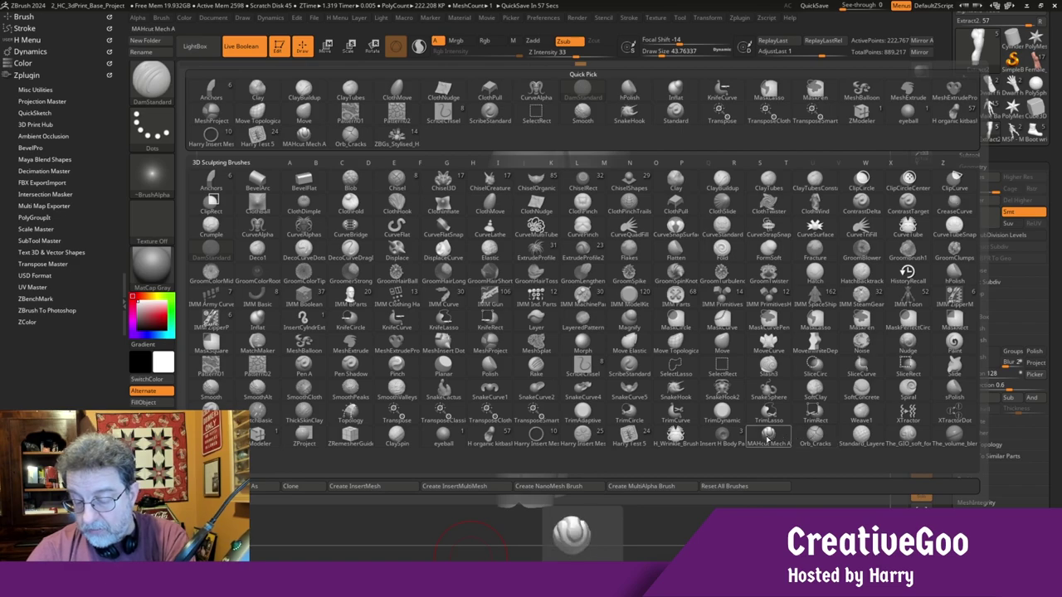
{"action": "left_click", "coordinate": [769, 435]}
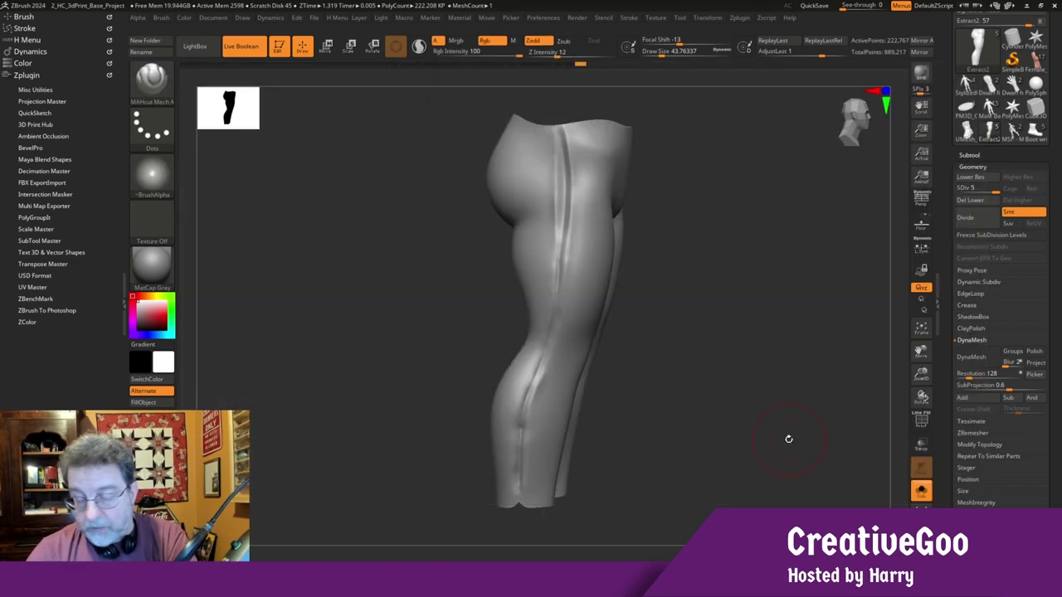
{"action": "left_click_drag", "start_coordinate": [558, 140], "coordinate": [564, 241]}
{"action": "left_click_drag", "start_coordinate": [560, 146], "coordinate": [561, 250]}
{"action": "left_click_drag", "start_coordinate": [561, 217], "coordinate": [550, 328]}
{"action": "left_click_drag", "start_coordinate": [537, 384], "coordinate": [519, 479]}
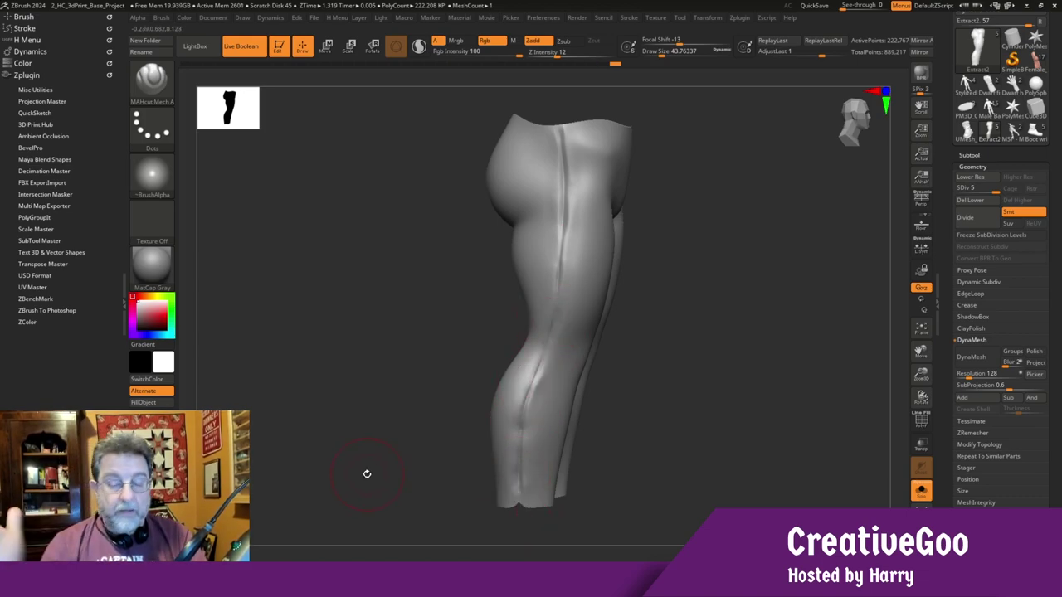
Sharpen the side seam with repeated MAHcut Mech A strokes along the thigh and past the knee, and check both legs
{"action": "left_click_drag", "start_coordinate": [561, 156], "coordinate": [561, 238]}
{"action": "left_click_drag", "start_coordinate": [565, 180], "coordinate": [560, 257]}
{"action": "left_click_drag", "start_coordinate": [564, 187], "coordinate": [560, 260]}
{"action": "left_click_drag", "start_coordinate": [563, 205], "coordinate": [560, 253]}
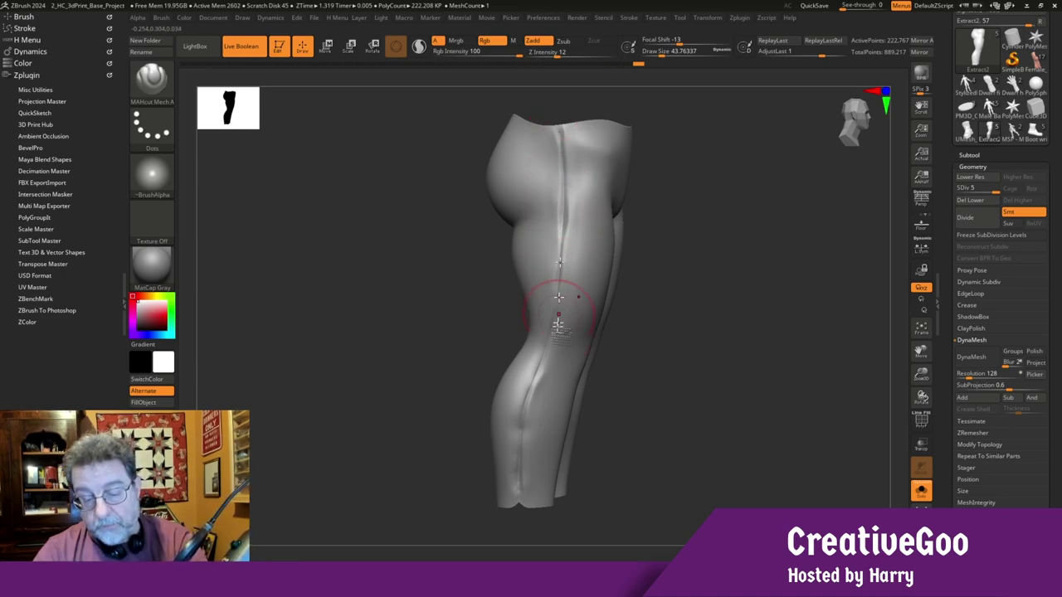
{"action": "left_click_drag", "start_coordinate": [543, 363], "coordinate": [521, 408]}
{"action": "left_click_drag", "start_coordinate": [424, 407], "coordinate": [302, 387]}
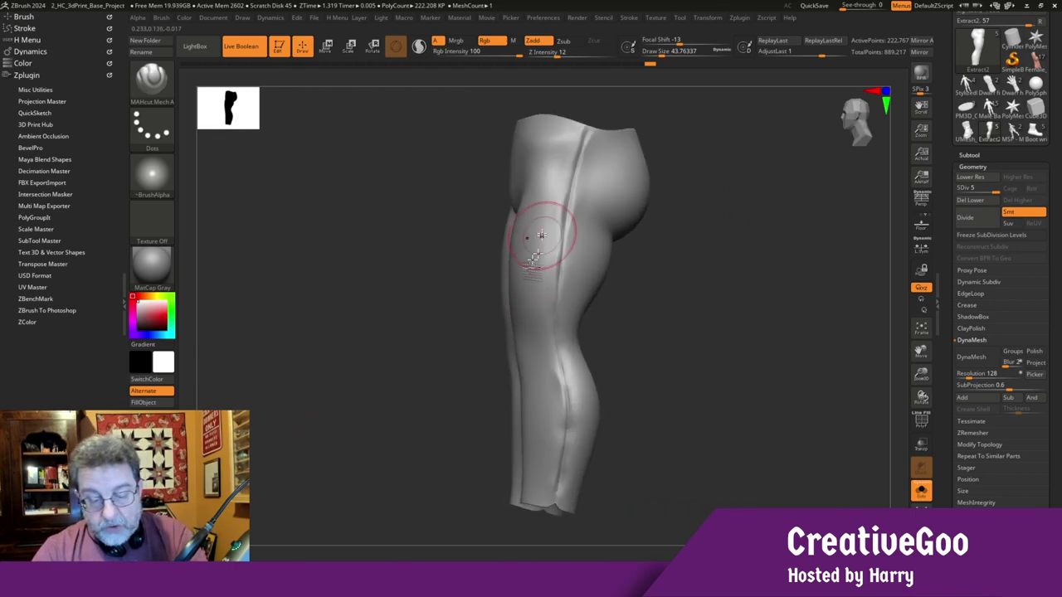
{"action": "left_click_drag", "start_coordinate": [443, 372], "coordinate": [516, 334]}
{"action": "left_click_drag", "start_coordinate": [331, 356], "coordinate": [344, 450]}
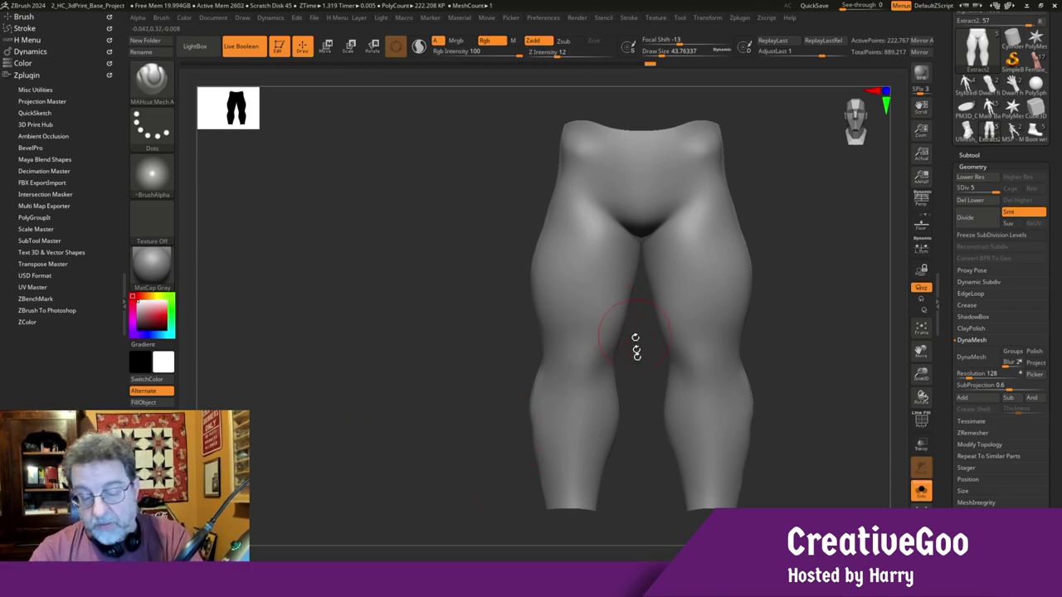
Leave Solo mode and examine the seamed trousers on the whole clothed figure from the side, front and back
{"action": "left_click", "coordinate": [920, 491]}
{"action": "left_click_drag", "start_coordinate": [388, 462], "coordinate": [442, 466]}
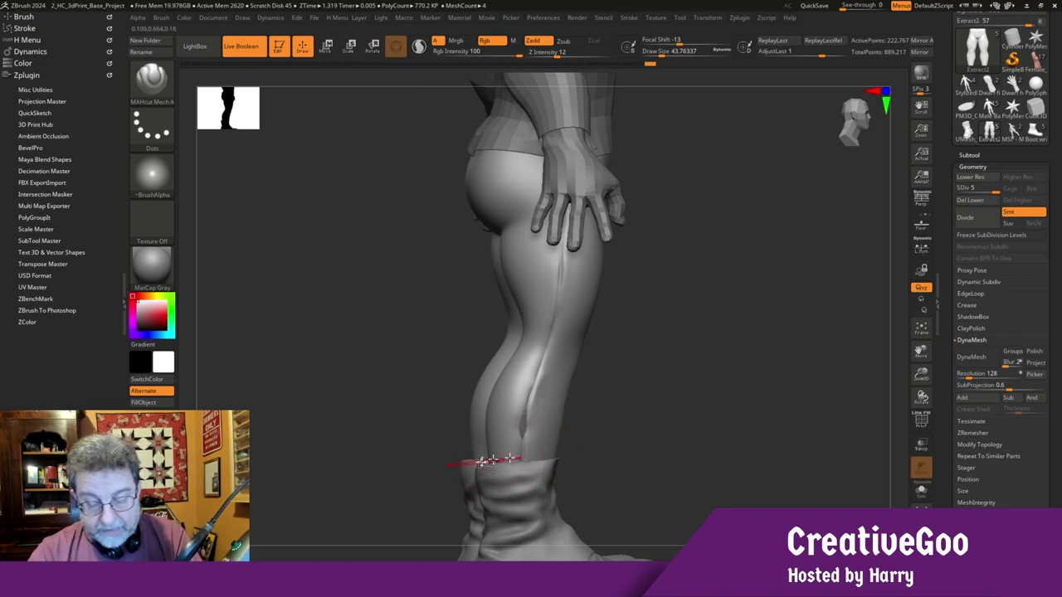
{"action": "left_click_drag", "start_coordinate": [387, 436], "coordinate": [580, 438]}
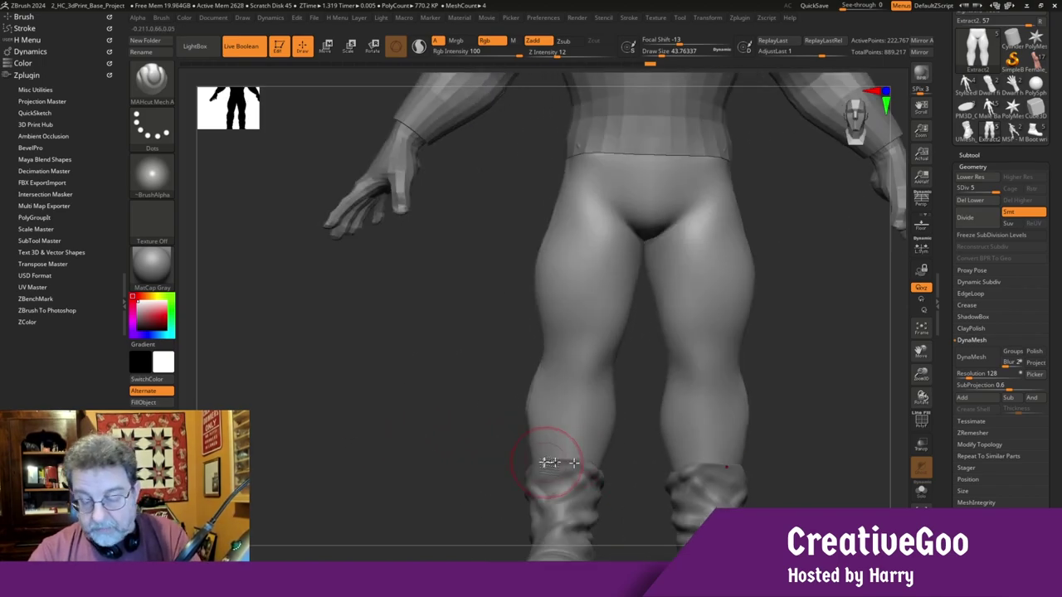
{"action": "left_click_drag", "start_coordinate": [434, 452], "coordinate": [564, 376]}
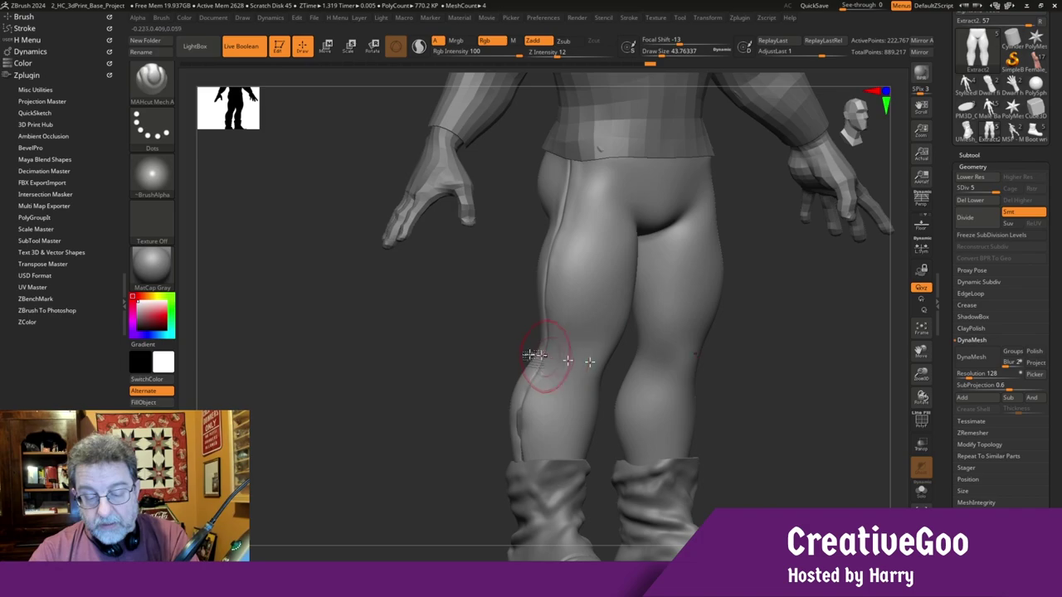
{"action": "mouse_move", "coordinate": [448, 394]}
{"action": "left_mouse_down"}
{"action": "mouse_move", "coordinate": [554, 362]}
{"action": "mouse_move", "coordinate": [592, 473]}
{"action": "left_mouse_up"}
{"action": "mouse_move", "coordinate": [476, 386]}
{"action": "left_mouse_down"}
{"action": "mouse_move", "coordinate": [431, 408]}
{"action": "mouse_move", "coordinate": [430, 394]}
{"action": "left_mouse_up"}
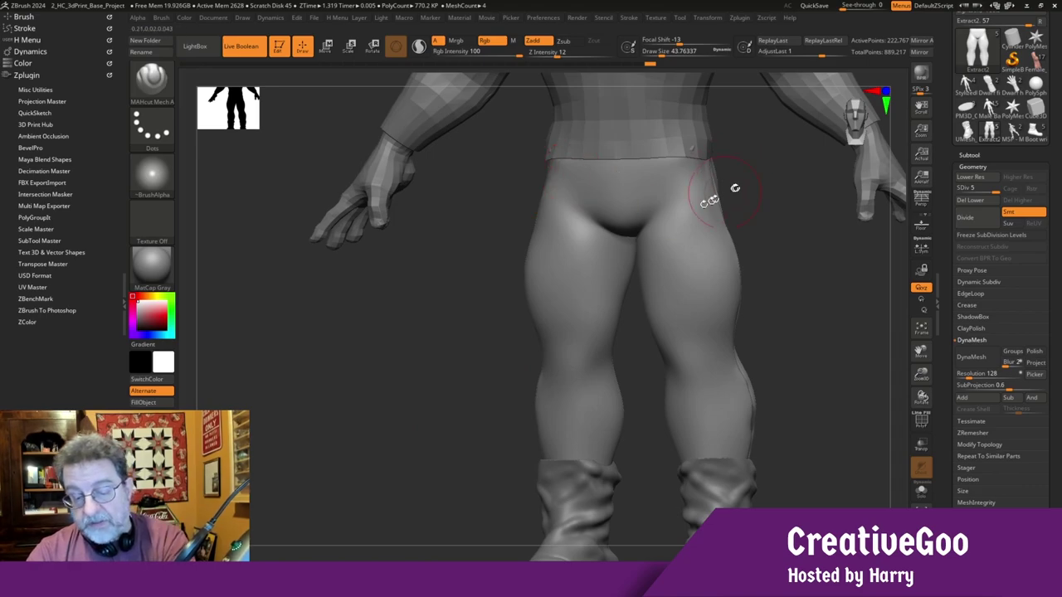
{"action": "left_click_drag", "start_coordinate": [441, 397], "coordinate": [495, 393]}
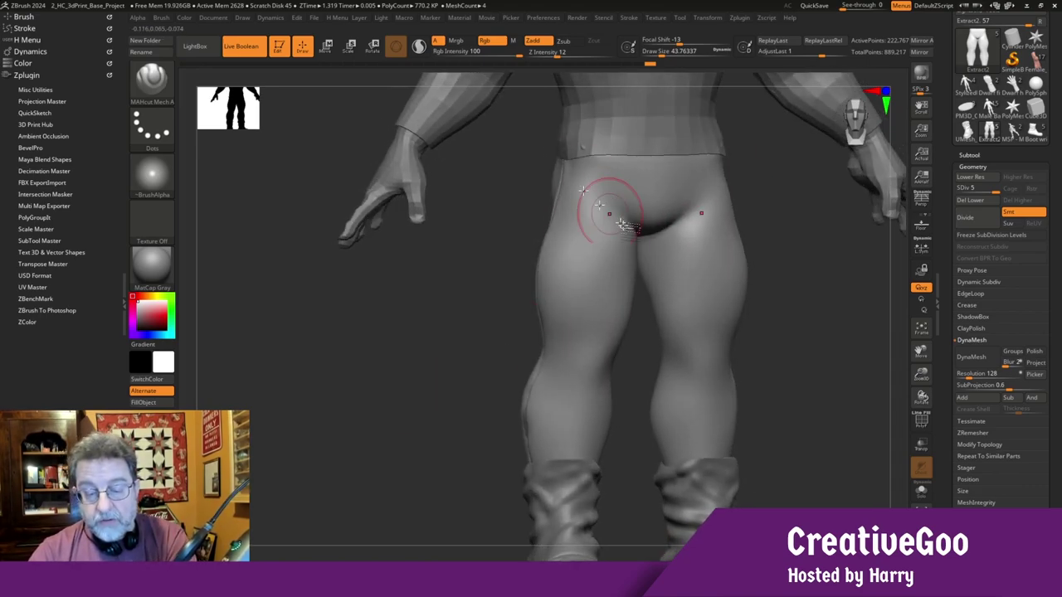
{"action": "left_click_drag", "start_coordinate": [355, 453], "coordinate": [291, 415]}
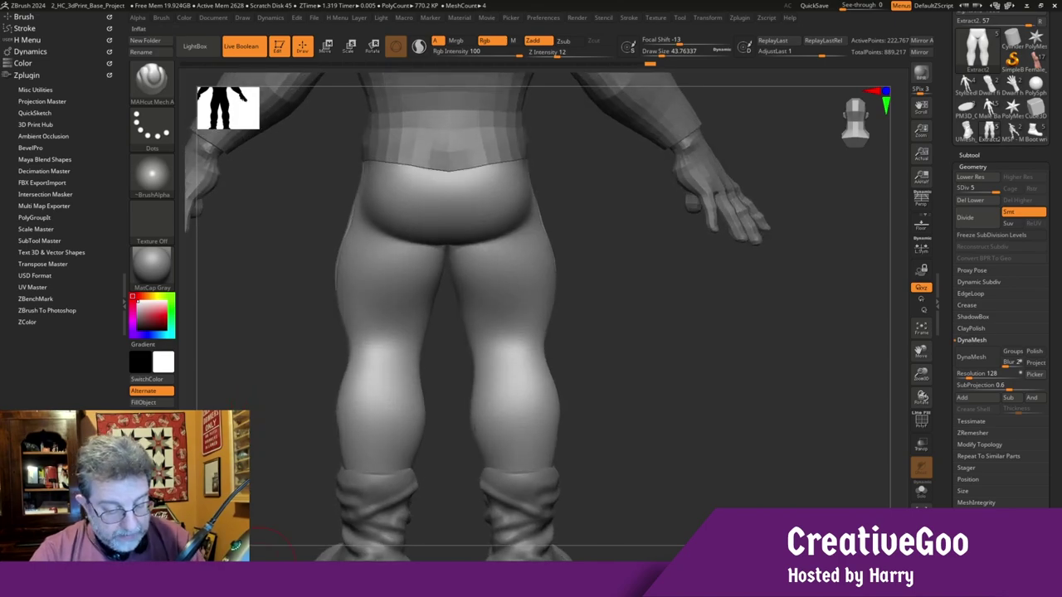
Choose the Inflat brush with a draw size of about 20 and raise horizontal cloth folds across the front of the knees
{"action": "key", "text": "b"}
{"action": "key", "text": "i"}
{"action": "key", "text": "n"}
{"action": "left_click_drag", "start_coordinate": [673, 426], "coordinate": [498, 413]}
{"action": "left_click_drag", "start_coordinate": [661, 53], "coordinate": [655, 53]}
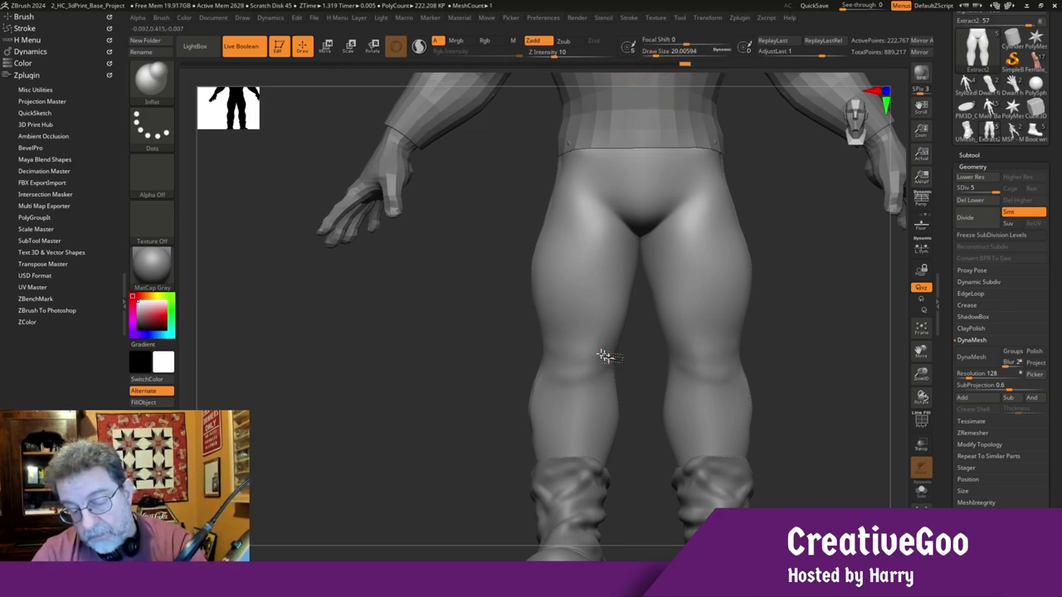
{"action": "left_click_drag", "start_coordinate": [528, 349], "coordinate": [601, 349]}
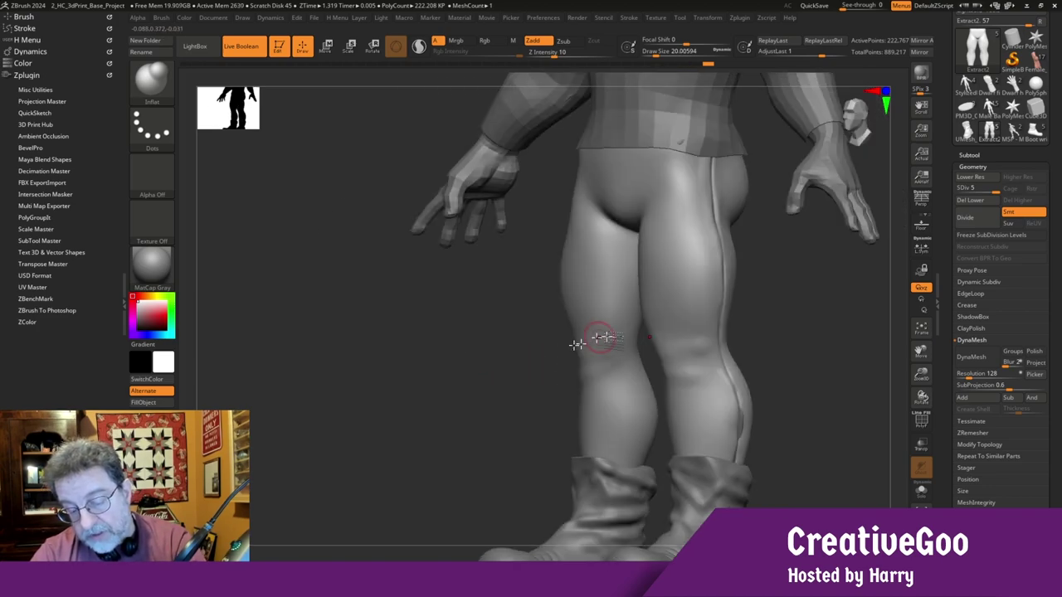
{"action": "left_click_drag", "start_coordinate": [518, 390], "coordinate": [607, 359]}
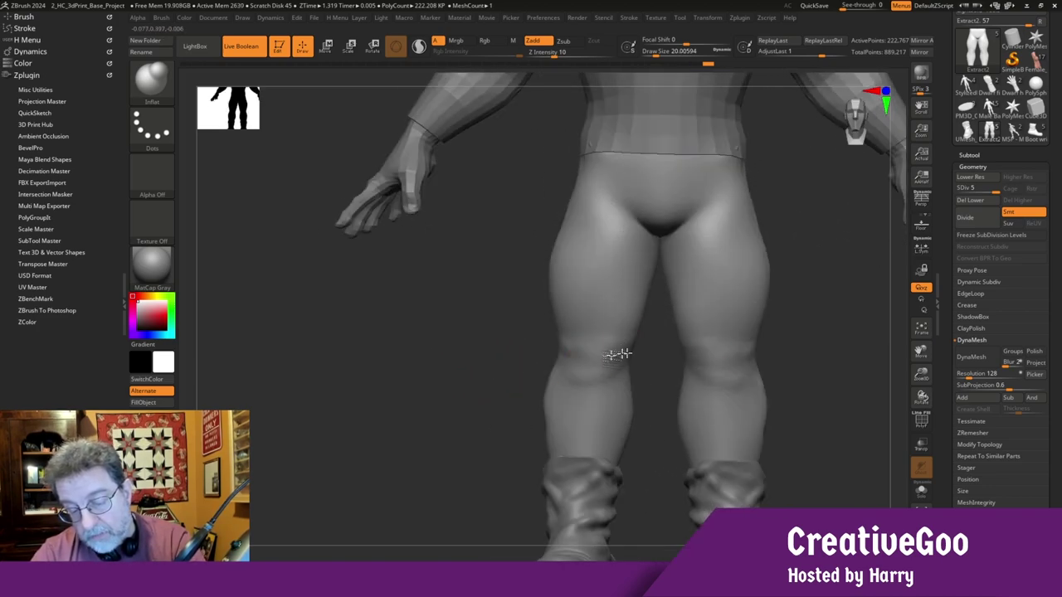
Build up the knee folds further with Inflat strokes and carry them around the sides of the knees
{"action": "left_click_drag", "start_coordinate": [545, 346], "coordinate": [575, 374]}
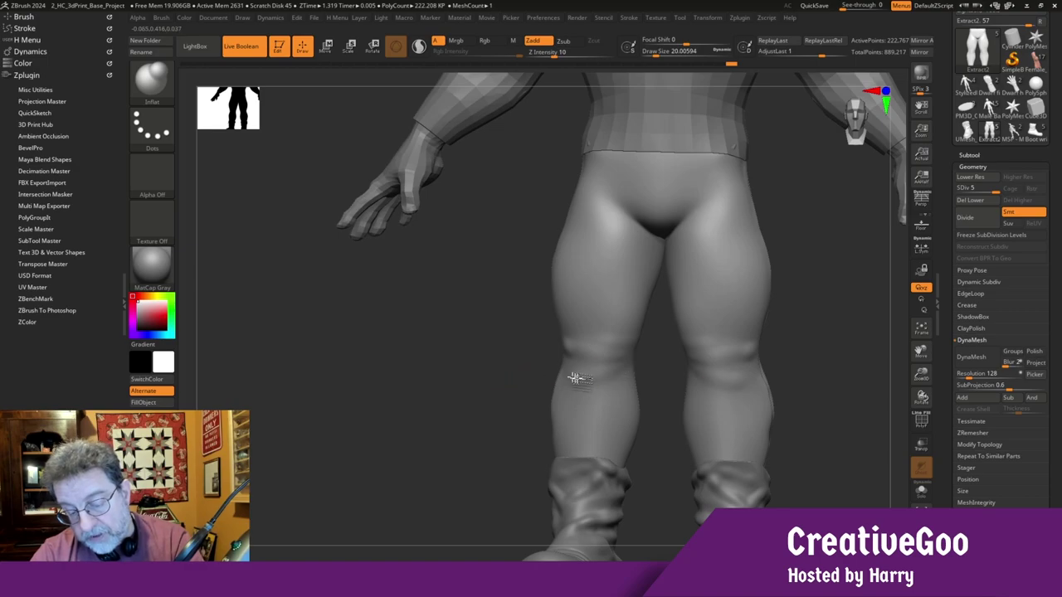
{"action": "left_click_drag", "start_coordinate": [488, 389], "coordinate": [566, 366]}
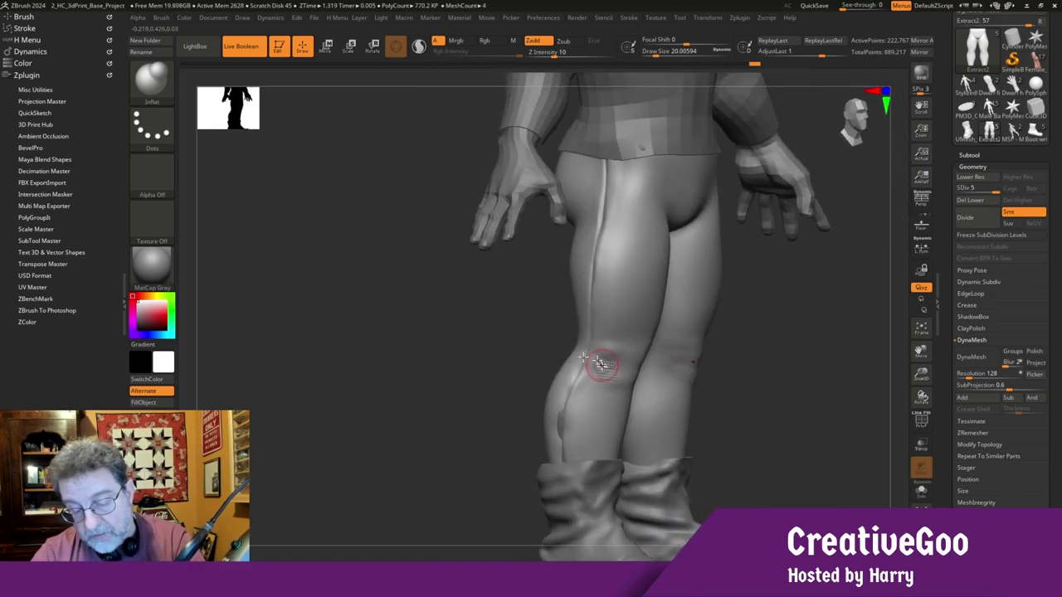
{"action": "right_click_drag", "start_coordinate": [564, 360], "coordinate": [503, 361]}
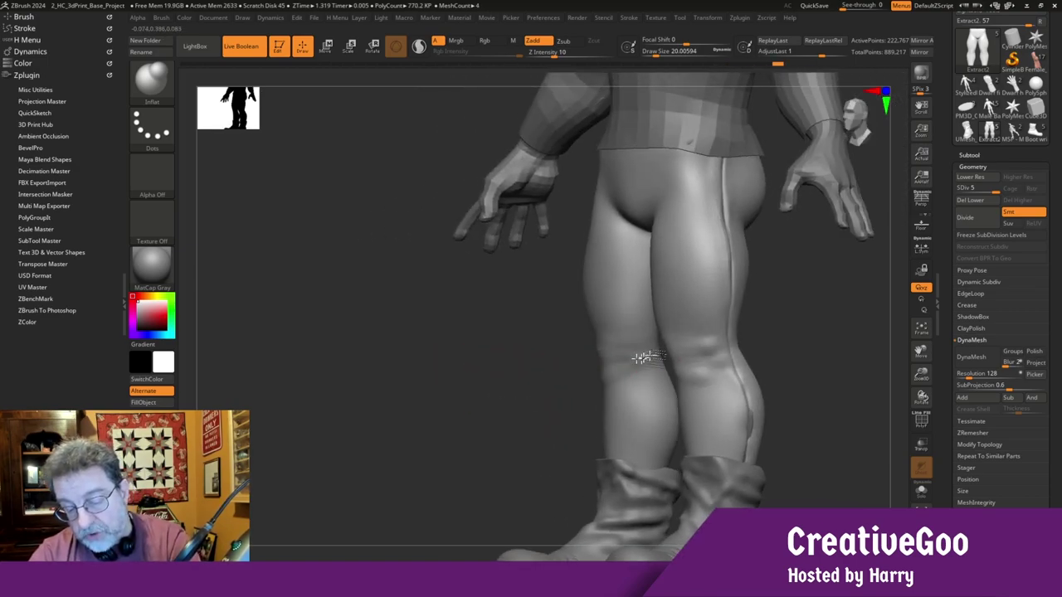
{"action": "left_click_drag", "start_coordinate": [456, 423], "coordinate": [500, 418]}
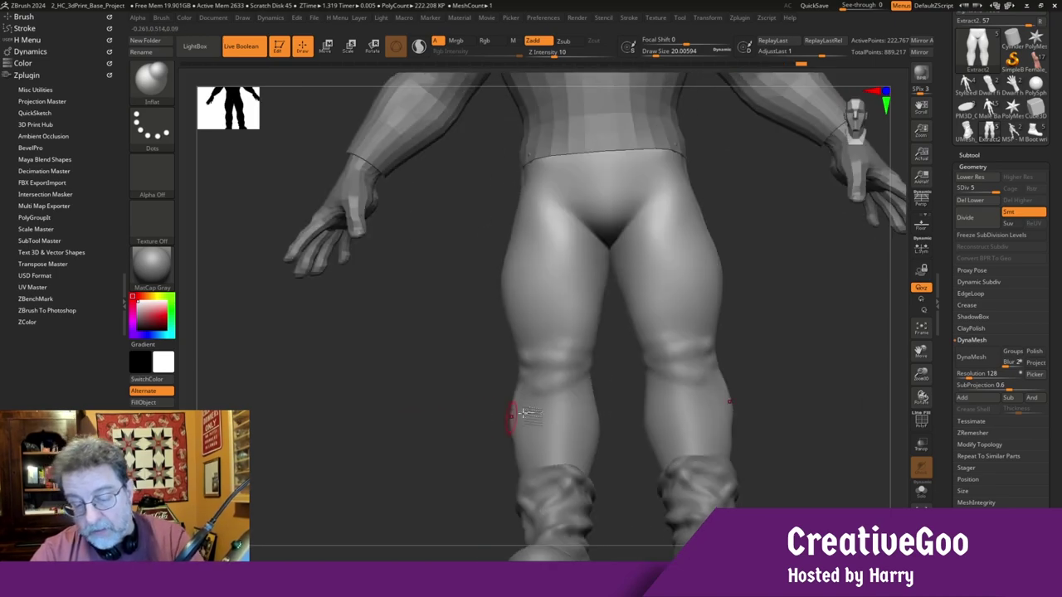
{"action": "left_click_drag", "start_coordinate": [704, 350], "coordinate": [709, 345]}
Fit the whole figure in view and inflate diagonal folds on the trousers from the hips toward the crotch
{"action": "mouse_move", "coordinate": [371, 401]}
{"action": "left_mouse_down"}
{"action": "mouse_move", "coordinate": [379, 420]}
{"action": "mouse_move", "coordinate": [413, 437]}
{"action": "left_mouse_up"}
{"action": "left_click", "coordinate": [920, 330]}
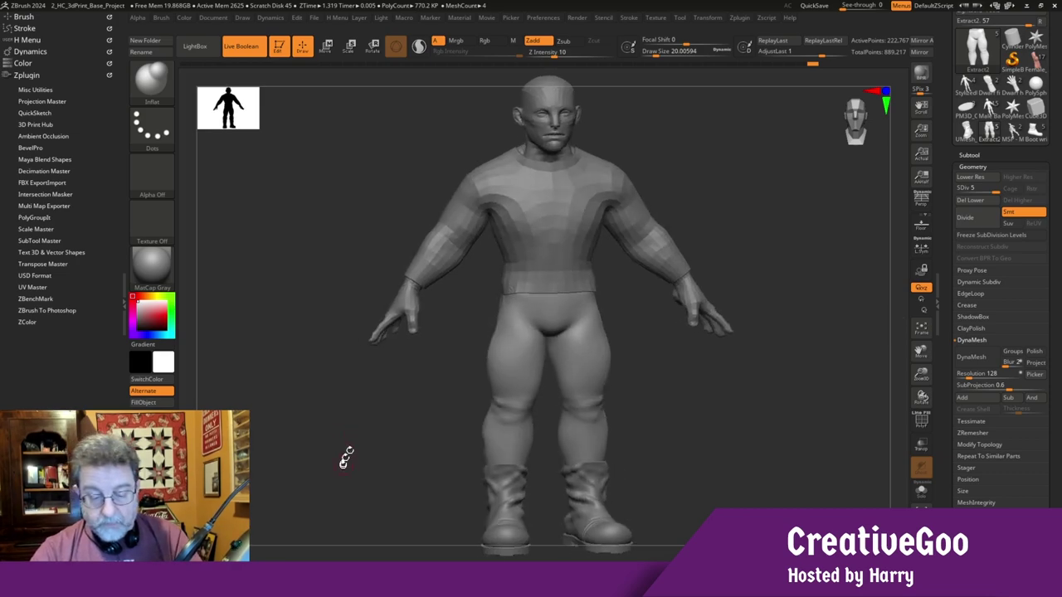
{"action": "left_click_drag", "start_coordinate": [365, 480], "coordinate": [367, 471]}
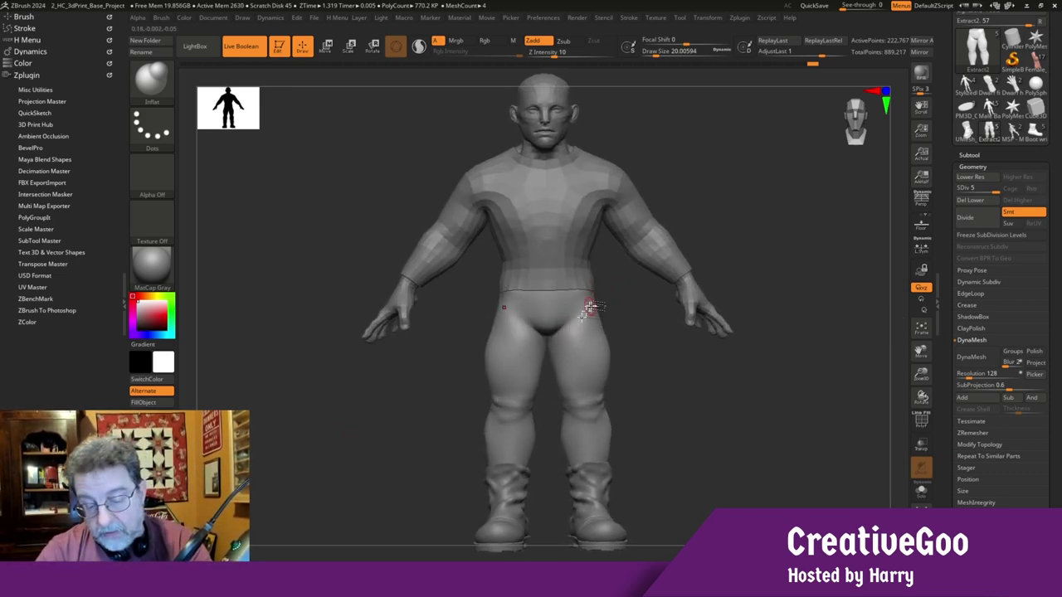
{"action": "mouse_move", "coordinate": [586, 296]}
{"action": "left_mouse_down"}
{"action": "mouse_move", "coordinate": [572, 319]}
{"action": "mouse_move", "coordinate": [595, 301]}
{"action": "left_mouse_up"}
{"action": "left_click_drag", "start_coordinate": [509, 316], "coordinate": [527, 335]}
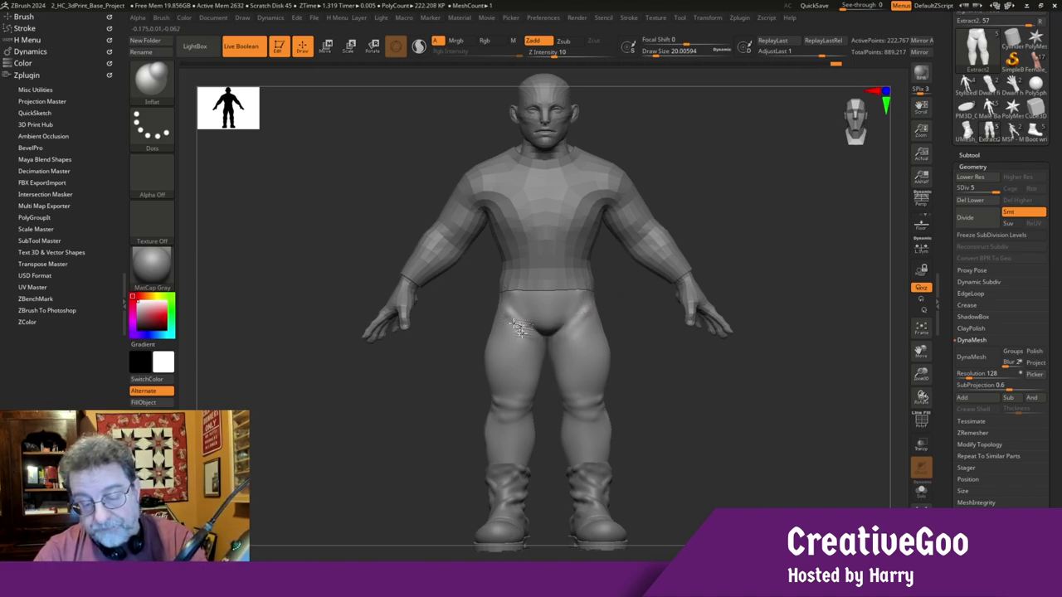
Strengthen the diagonal hip creases with additional Inflat strokes on both sides of the trouser front
{"action": "left_click_drag", "start_coordinate": [406, 396], "coordinate": [463, 381]}
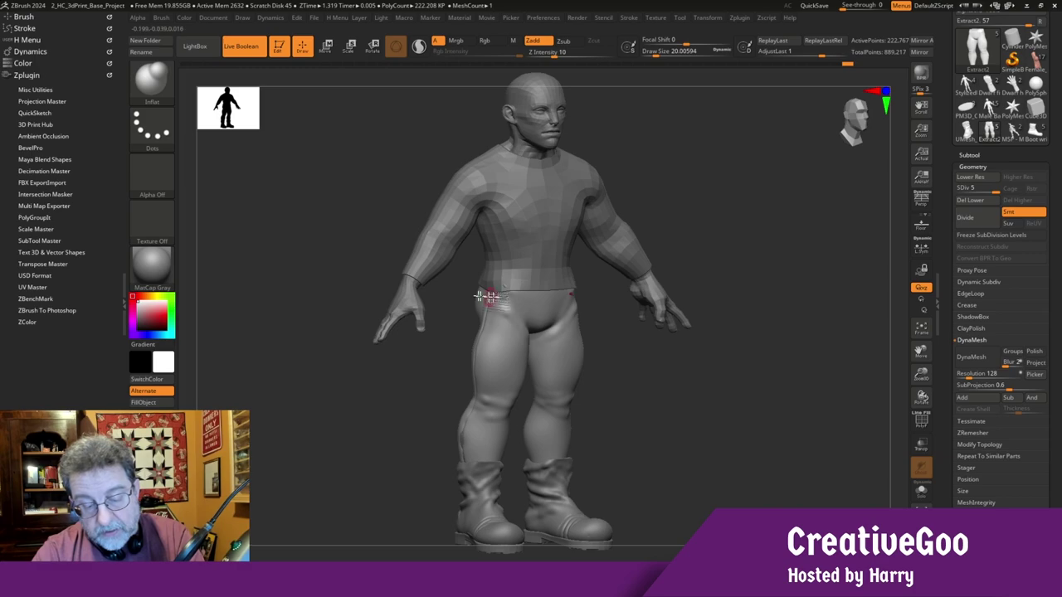
{"action": "left_click_drag", "start_coordinate": [386, 479], "coordinate": [363, 460]}
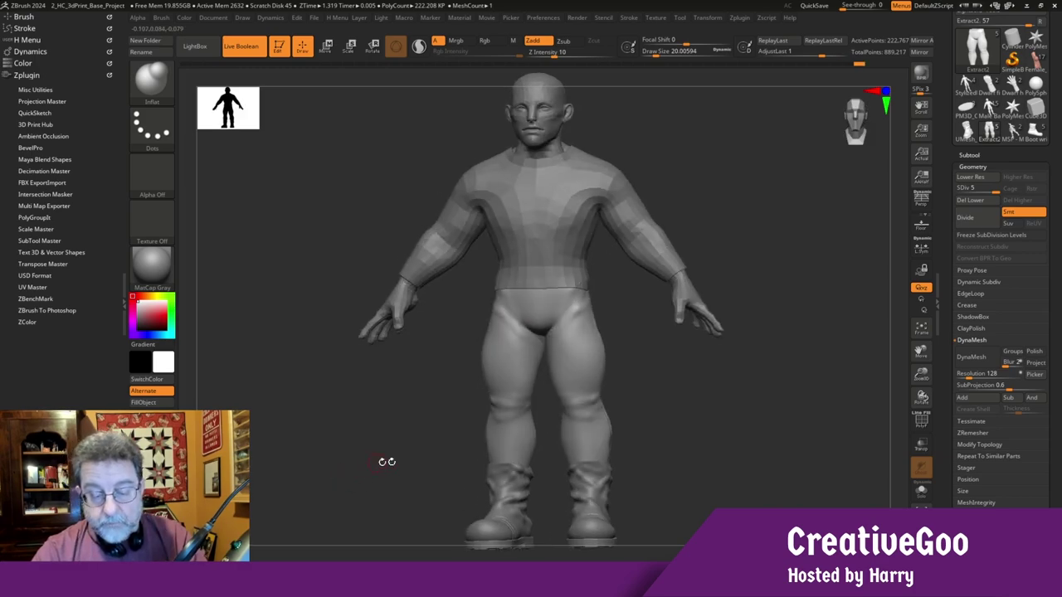
{"action": "mouse_move", "coordinate": [572, 310]}
{"action": "left_mouse_down"}
{"action": "mouse_move", "coordinate": [549, 306]}
{"action": "mouse_move", "coordinate": [584, 302]}
{"action": "left_mouse_up"}
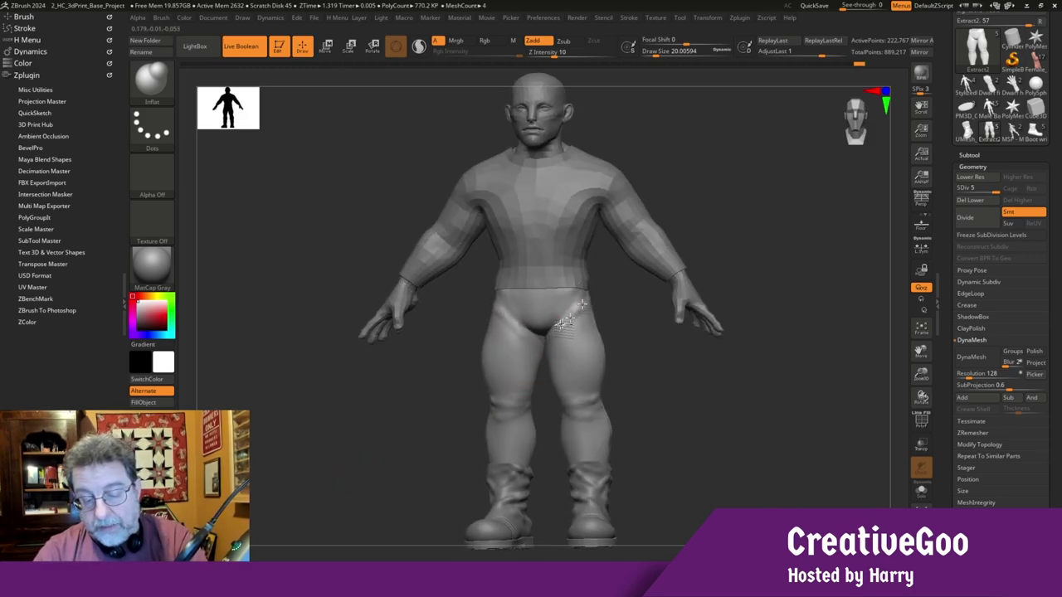
{"action": "left_click_drag", "start_coordinate": [428, 395], "coordinate": [479, 362]}
{"action": "mouse_move", "coordinate": [502, 316]}
{"action": "left_mouse_down"}
{"action": "mouse_move", "coordinate": [523, 327]}
{"action": "mouse_move", "coordinate": [516, 307]}
{"action": "left_mouse_up"}
{"action": "mouse_move", "coordinate": [368, 450]}
{"action": "left_mouse_down"}
{"action": "mouse_move", "coordinate": [351, 457]}
{"action": "mouse_move", "coordinate": [361, 471]}
{"action": "left_mouse_up"}
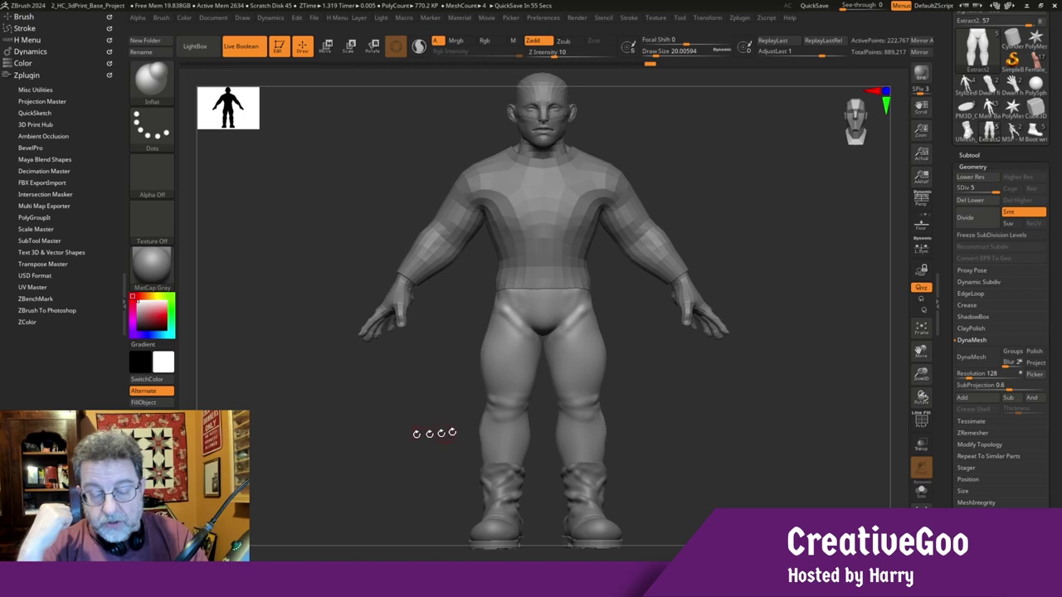
Add short inflated folds below the waistband and across the upper thighs, and soften them with the Smooth brush
{"action": "left_click_drag", "start_coordinate": [503, 323], "coordinate": [495, 328]}
{"action": "mouse_move", "coordinate": [512, 331]}
{"action": "right_mouse_down"}
{"action": "mouse_move", "coordinate": [432, 372]}
{"action": "mouse_move", "coordinate": [512, 330]}
{"action": "right_mouse_up"}
{"action": "mouse_move", "coordinate": [445, 352]}
{"action": "right_mouse_down"}
{"action": "mouse_move", "coordinate": [493, 305]}
{"action": "mouse_move", "coordinate": [330, 358]}
{"action": "right_mouse_up"}
{"action": "left_click_drag", "start_coordinate": [486, 296], "coordinate": [493, 314]}
{"action": "right_click_drag", "start_coordinate": [481, 352], "coordinate": [379, 401]}
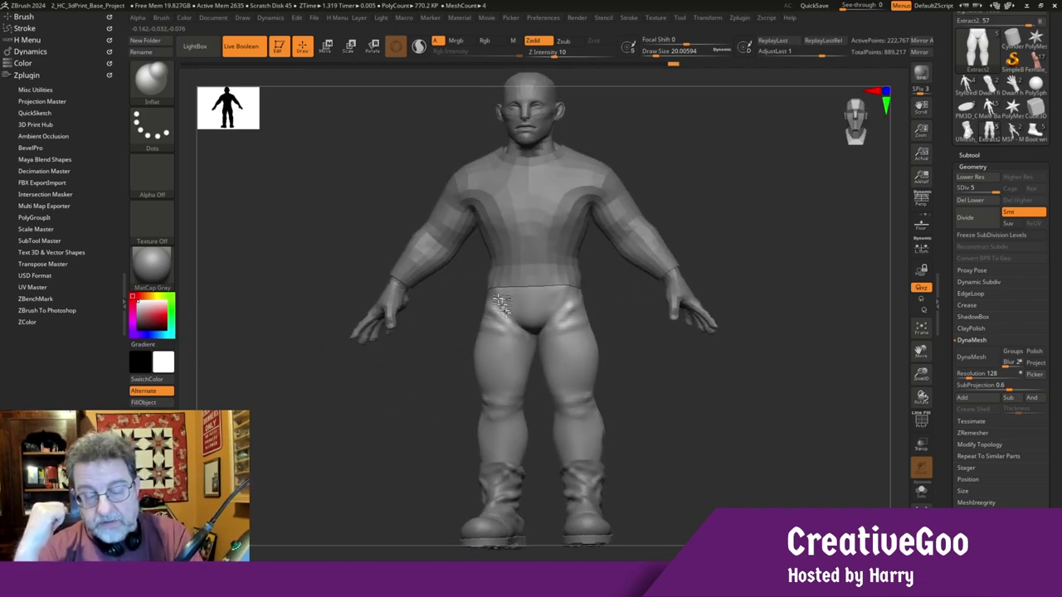
{"action": "left_click_drag", "start_coordinate": [332, 446], "coordinate": [342, 444]}
{"action": "key", "text": "shift"}
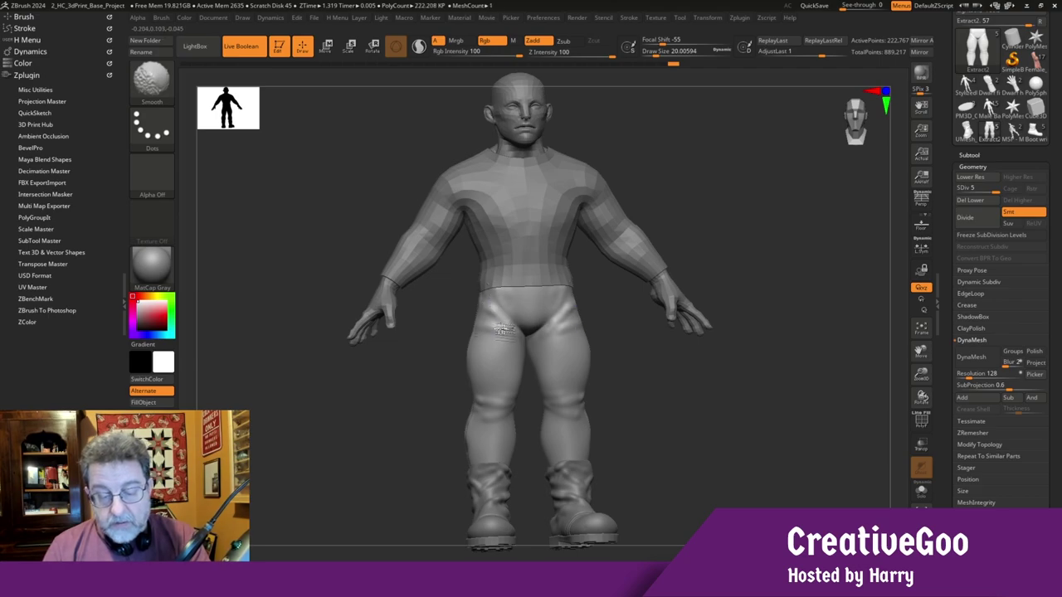
{"action": "mouse_move", "coordinate": [285, 462]}
{"action": "left_mouse_down"}
{"action": "mouse_move", "coordinate": [277, 473]}
{"action": "mouse_move", "coordinate": [289, 435]}
{"action": "left_mouse_up"}
Choose the DamStandard brush and carve horizontal creases into the trousers behind both knees
{"action": "right_click_drag", "start_coordinate": [288, 419], "coordinate": [422, 426]}
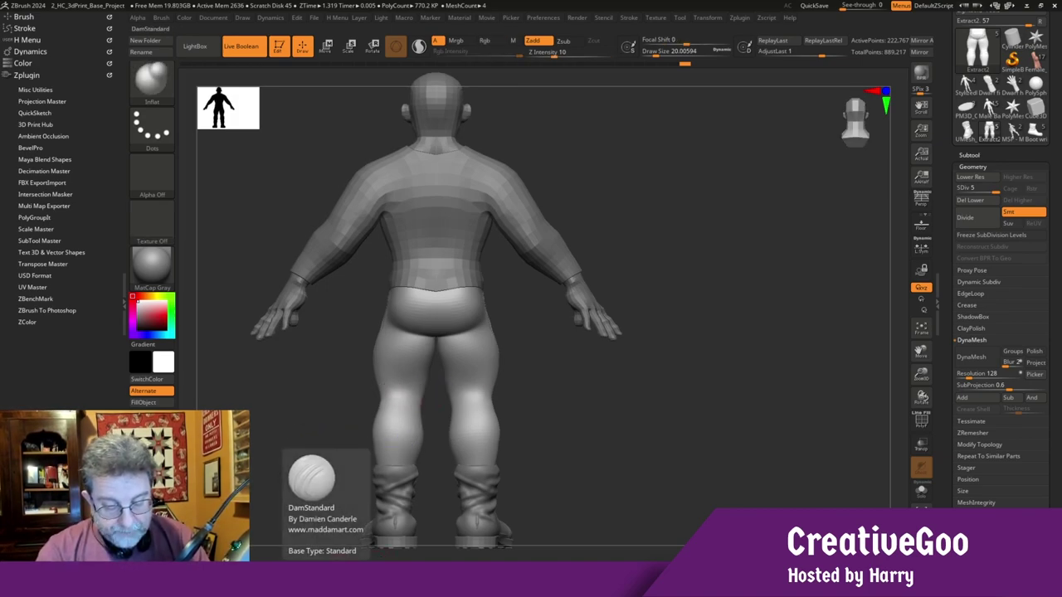
{"action": "left_click", "coordinate": [290, 574]}
{"action": "left_click_drag", "start_coordinate": [397, 393], "coordinate": [374, 396]}
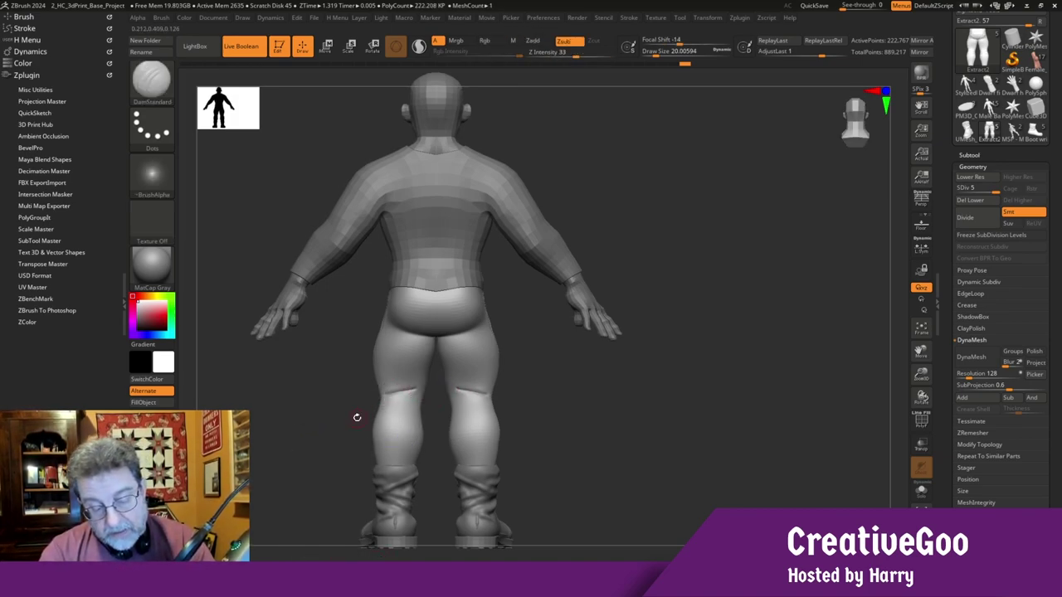
{"action": "left_click_drag", "start_coordinate": [419, 399], "coordinate": [399, 392]}
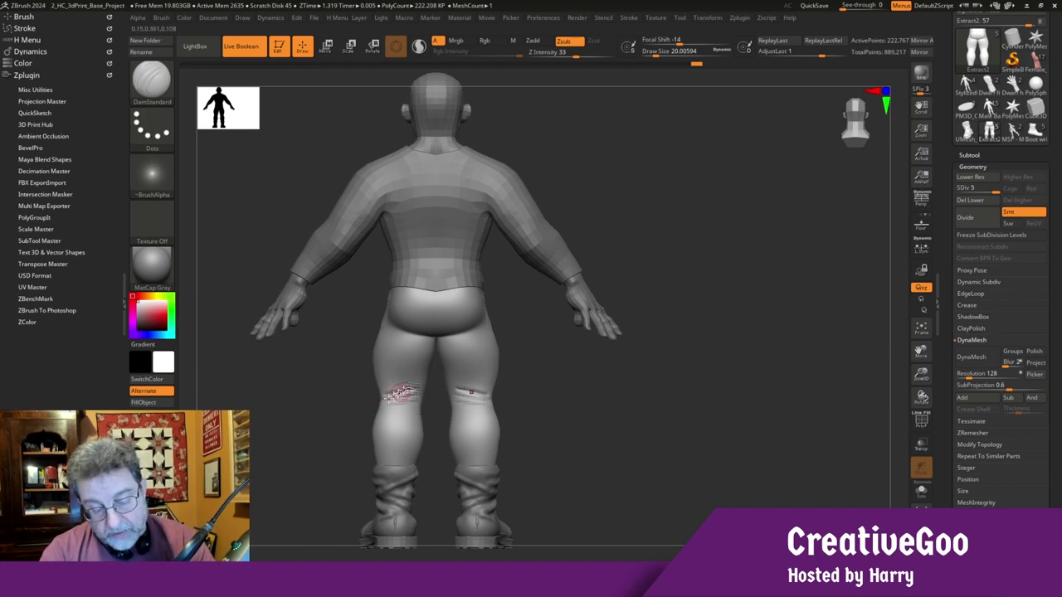
{"action": "left_click_drag", "start_coordinate": [335, 426], "coordinate": [399, 407]}
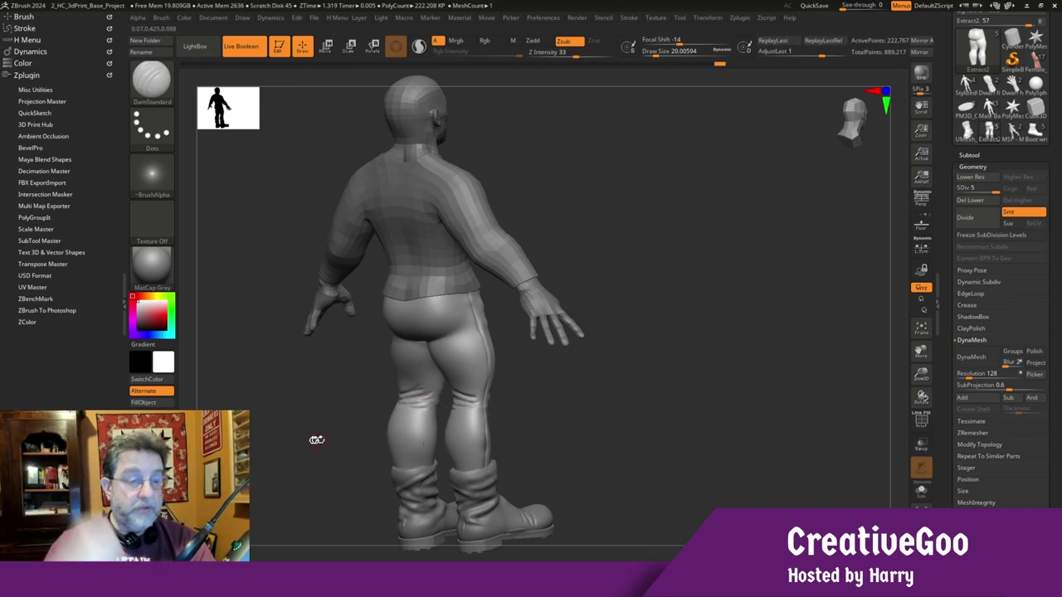
{"action": "left_click_drag", "start_coordinate": [315, 436], "coordinate": [328, 435]}
{"action": "left_click_drag", "start_coordinate": [443, 403], "coordinate": [470, 397]}
Carve DamStandard creases beneath the buttocks at the back of the trousers and check the figure from the front
{"action": "left_click_drag", "start_coordinate": [491, 332], "coordinate": [442, 340]}
{"action": "mouse_move", "coordinate": [351, 380]}
{"action": "left_mouse_down"}
{"action": "mouse_move", "coordinate": [357, 365]}
{"action": "mouse_move", "coordinate": [308, 429]}
{"action": "left_mouse_up"}
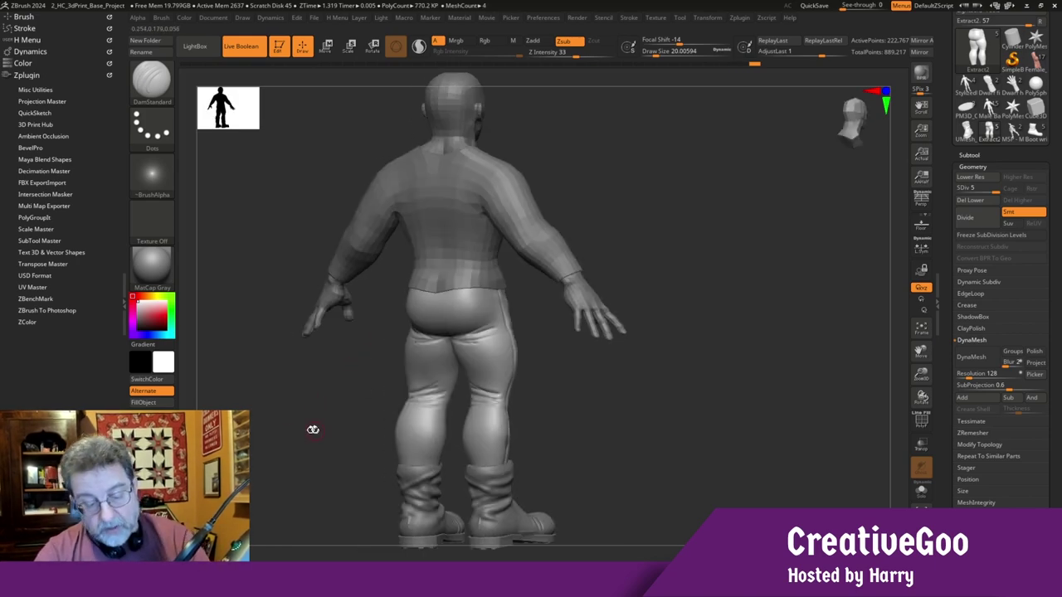
{"action": "left_click_drag", "start_coordinate": [498, 335], "coordinate": [473, 343]}
{"action": "mouse_move", "coordinate": [312, 437]}
{"action": "left_mouse_down"}
{"action": "mouse_move", "coordinate": [301, 445]}
{"action": "mouse_move", "coordinate": [330, 464]}
{"action": "mouse_move", "coordinate": [339, 441]}
{"action": "mouse_move", "coordinate": [325, 405]}
{"action": "mouse_move", "coordinate": [304, 423]}
{"action": "mouse_move", "coordinate": [390, 409]}
{"action": "left_mouse_up"}
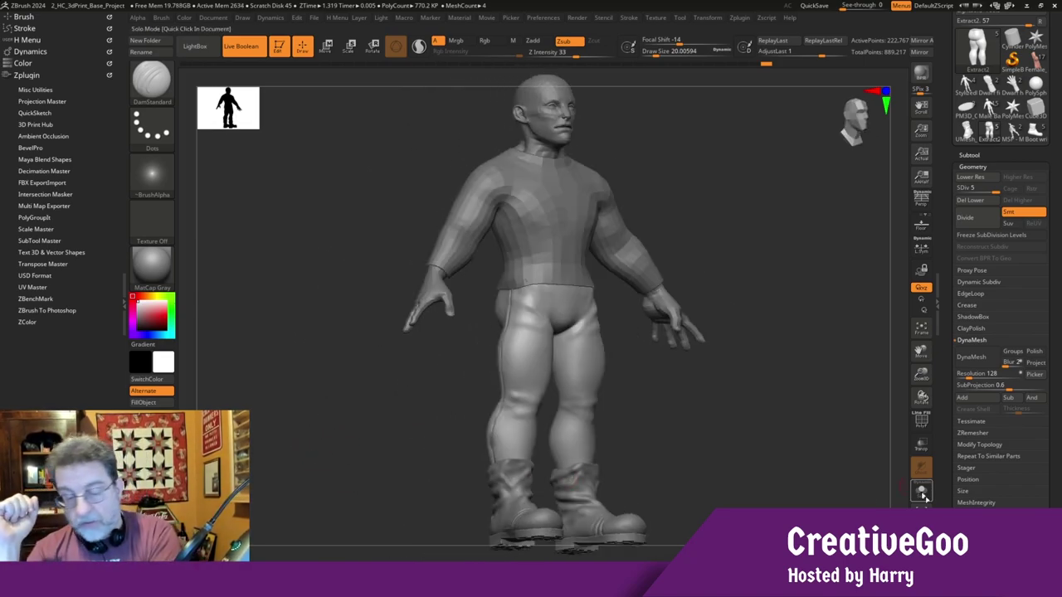
Isolate the trousers and carve short DamStandard creases across the outer side seam from the waistband to just above the knee
{"action": "left_click", "coordinate": [924, 495]}
{"action": "left_click_drag", "start_coordinate": [323, 451], "coordinate": [358, 474]}
{"action": "left_click_drag", "start_coordinate": [919, 382], "coordinate": [954, 436]}
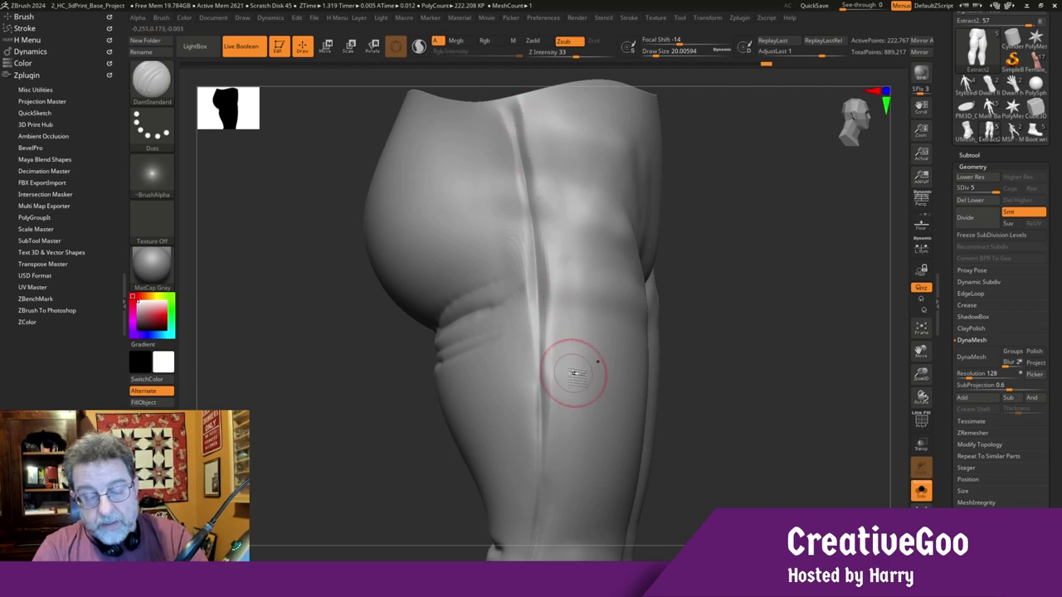
{"action": "mouse_move", "coordinate": [505, 239]}
{"action": "left_mouse_down"}
{"action": "mouse_move", "coordinate": [530, 246]}
{"action": "mouse_move", "coordinate": [527, 221]}
{"action": "left_mouse_up"}
{"action": "left_click_drag", "start_coordinate": [506, 284], "coordinate": [544, 278]}
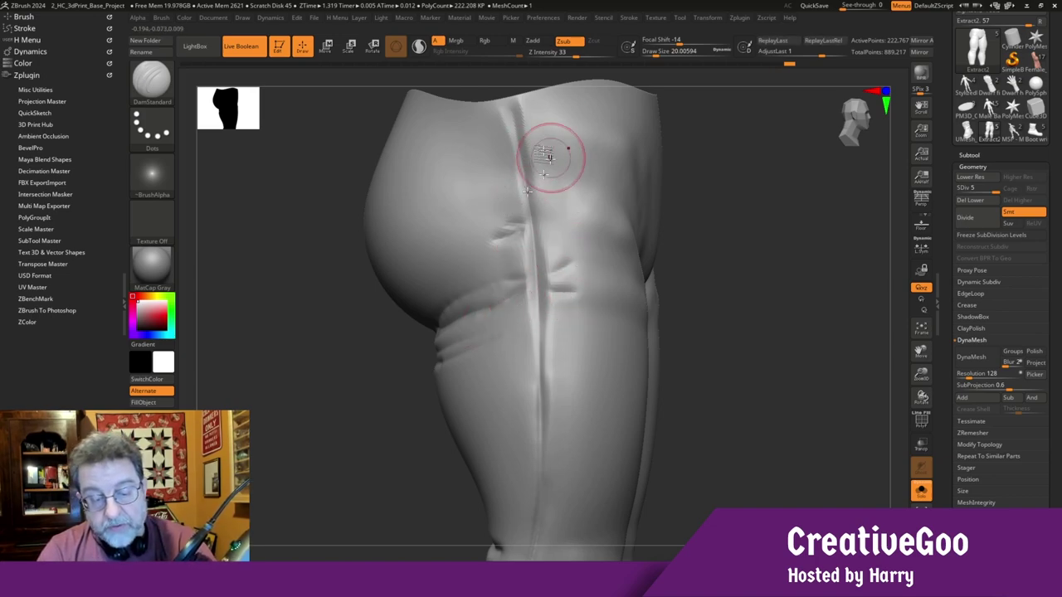
{"action": "left_click_drag", "start_coordinate": [515, 133], "coordinate": [486, 157]}
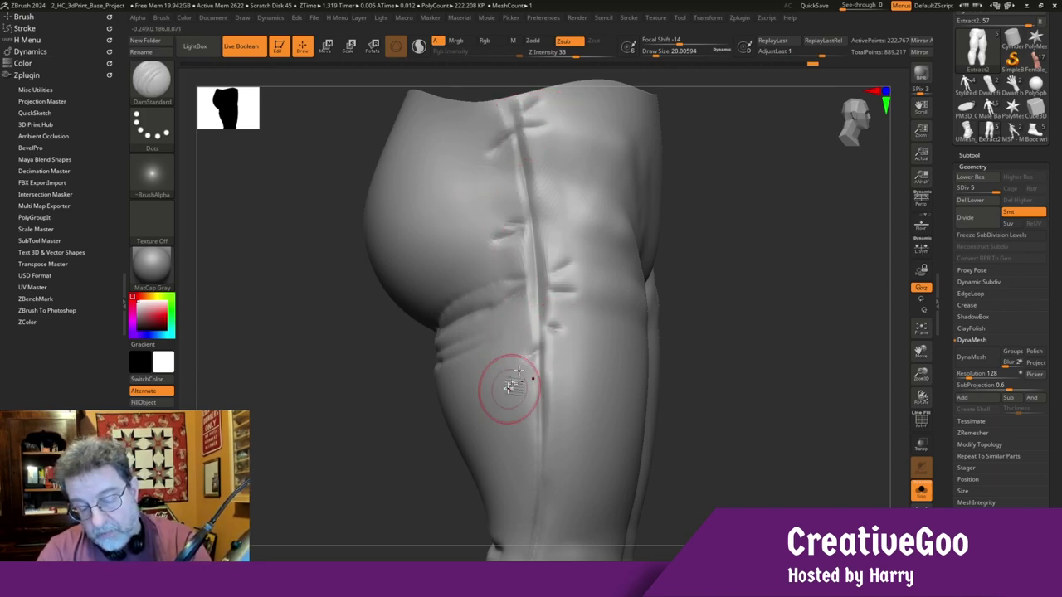
{"action": "left_click_drag", "start_coordinate": [554, 429], "coordinate": [531, 437]}
{"action": "left_click_drag", "start_coordinate": [555, 404], "coordinate": [525, 418]}
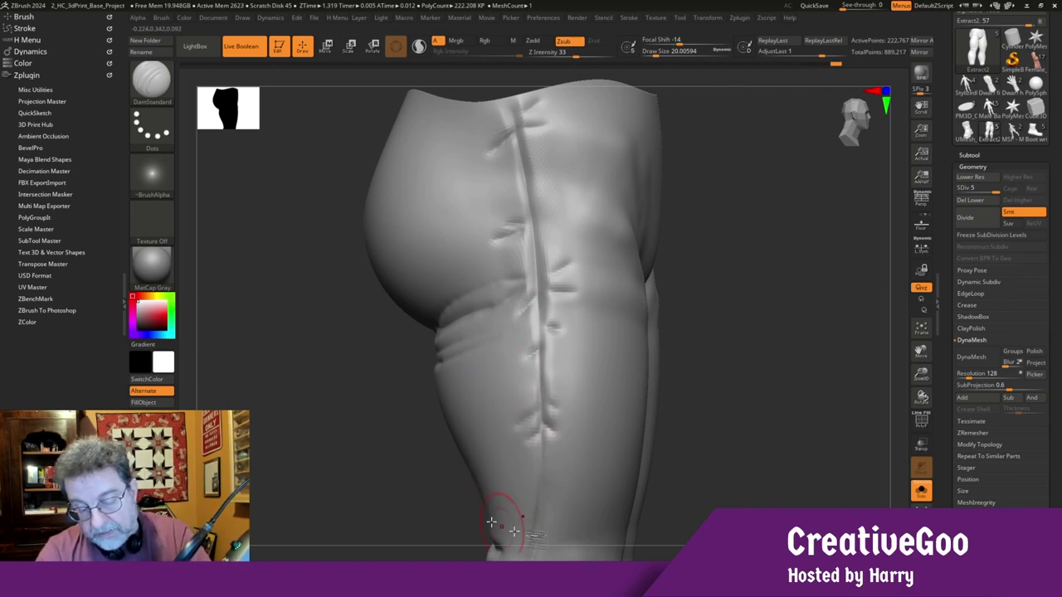
{"action": "left_click_drag", "start_coordinate": [915, 351], "coordinate": [916, 224]}
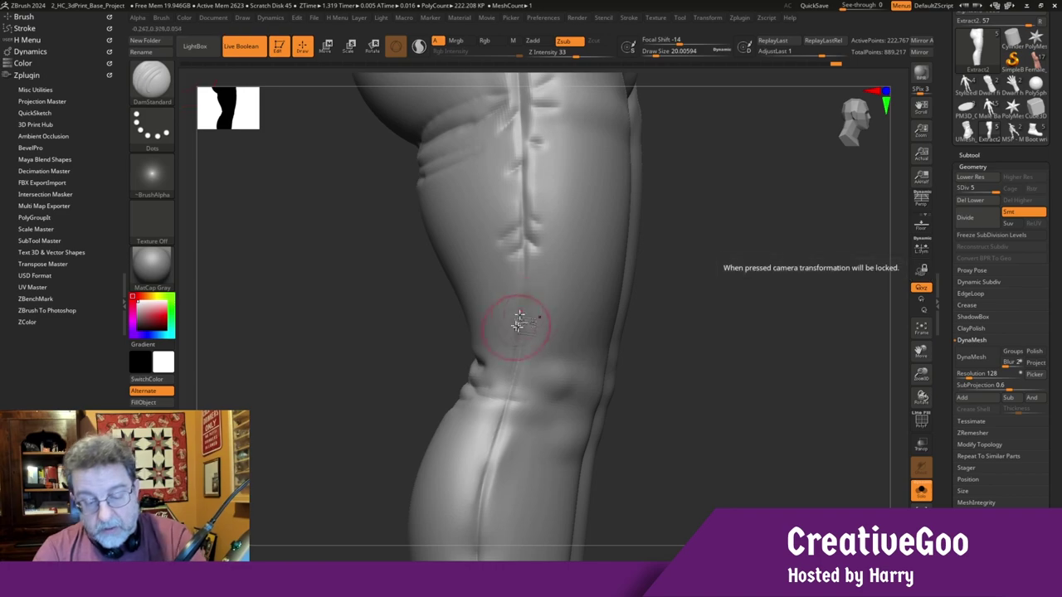
{"action": "mouse_move", "coordinate": [526, 287]}
{"action": "left_mouse_down"}
{"action": "mouse_move", "coordinate": [551, 326]}
{"action": "mouse_move", "coordinate": [504, 320]}
{"action": "left_mouse_up"}
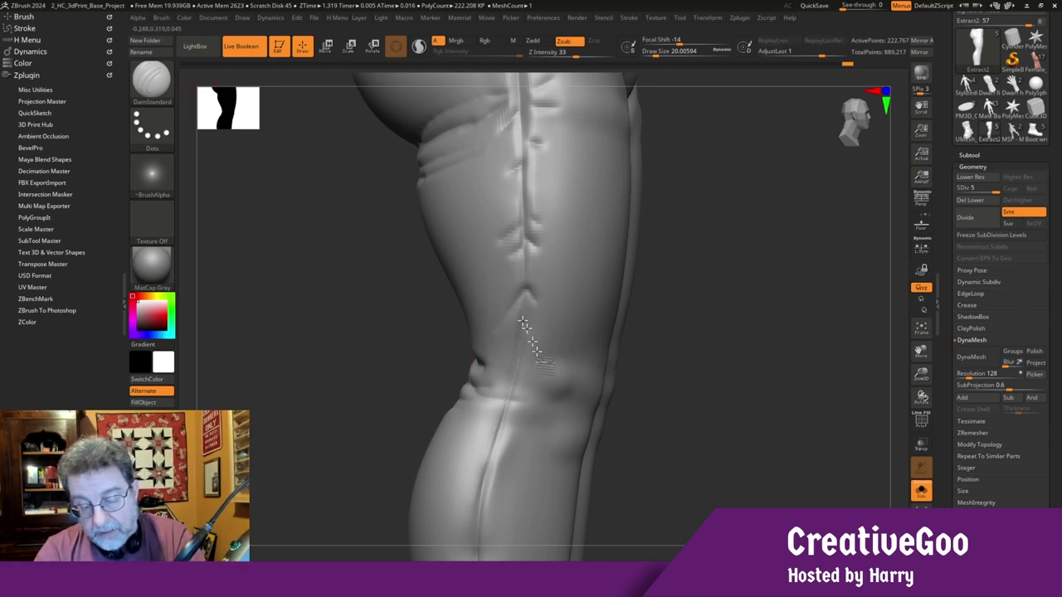
Carve a slanted crease below the knees on the trouser front and soften it with the Smooth brush
{"action": "left_click_drag", "start_coordinate": [407, 393], "coordinate": [335, 403]}
{"action": "left_click", "coordinate": [918, 330]}
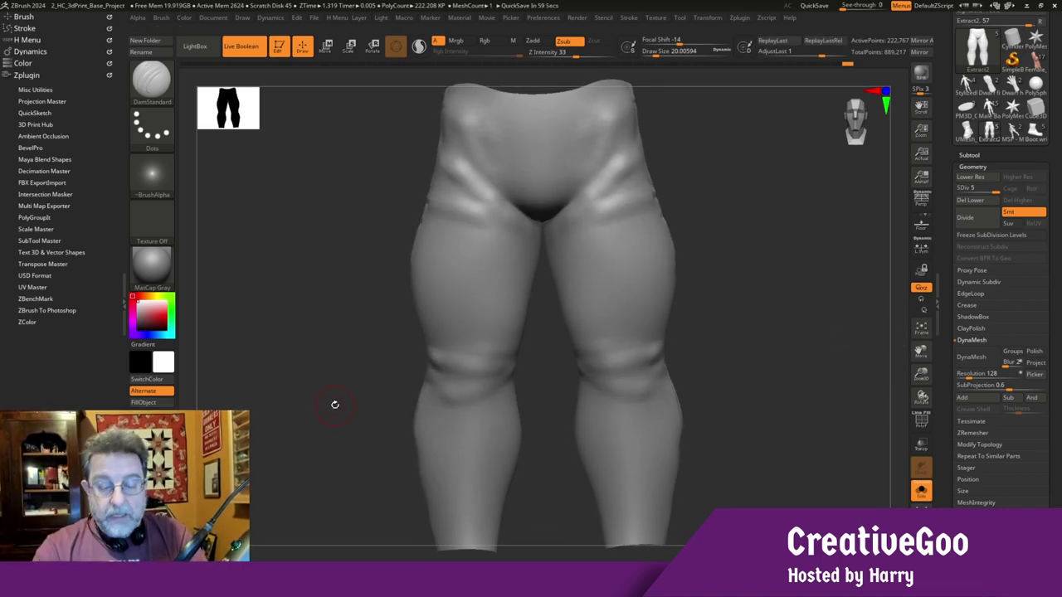
{"action": "mouse_move", "coordinate": [512, 369]}
{"action": "left_mouse_down"}
{"action": "mouse_move", "coordinate": [433, 387]}
{"action": "mouse_move", "coordinate": [448, 403]}
{"action": "left_mouse_up"}
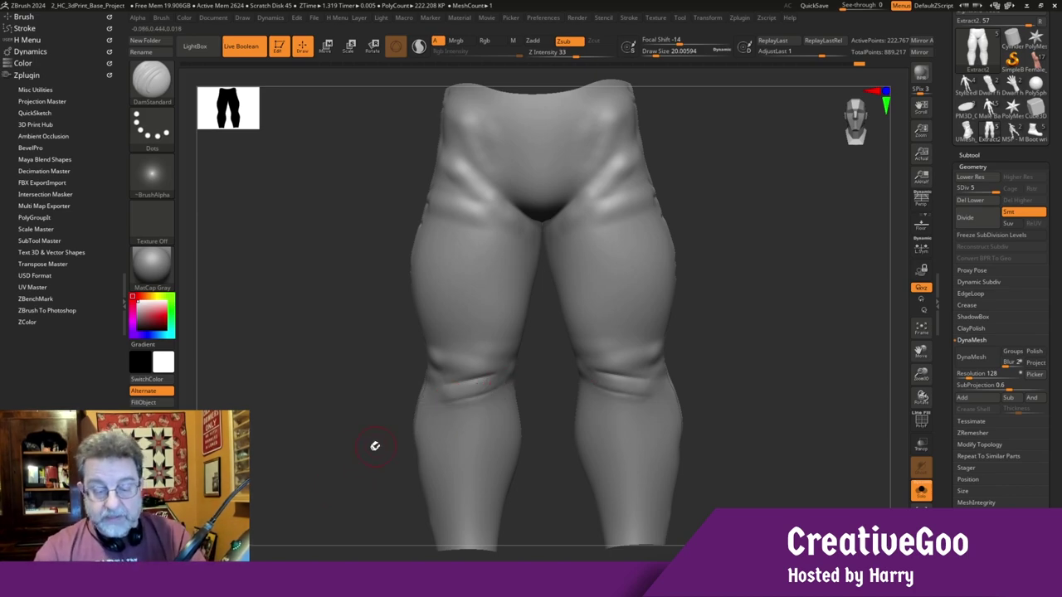
{"action": "mouse_move", "coordinate": [478, 386]}
{"action": "left_mouse_down", "text": "shift"}
{"action": "mouse_move", "coordinate": [428, 403]}
{"action": "mouse_move", "coordinate": [497, 372]}
{"action": "mouse_move", "coordinate": [434, 386]}
{"action": "mouse_move", "coordinate": [450, 398]}
{"action": "mouse_move", "coordinate": [428, 421]}
{"action": "left_mouse_up", "text": "shift"}
Turn off symmetry and smooth the diagonal creases on the character's left hip so the two sides differ
{"action": "mouse_move", "coordinate": [320, 419]}
{"action": "left_mouse_down"}
{"action": "mouse_move", "coordinate": [301, 415]}
{"action": "mouse_move", "coordinate": [310, 418]}
{"action": "left_mouse_up"}
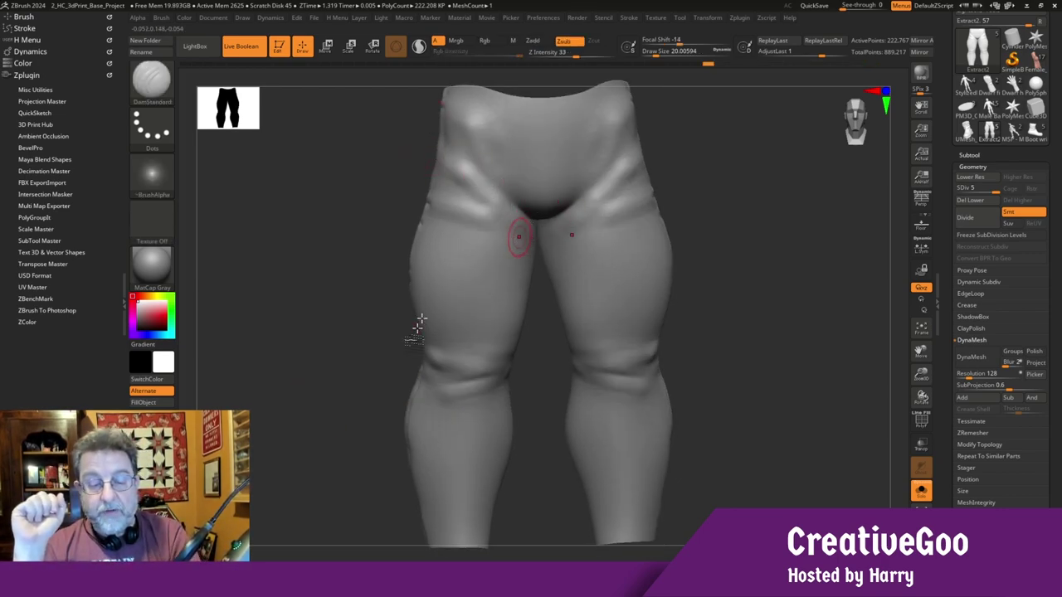
{"action": "left_click_drag", "start_coordinate": [311, 417], "coordinate": [329, 421]}
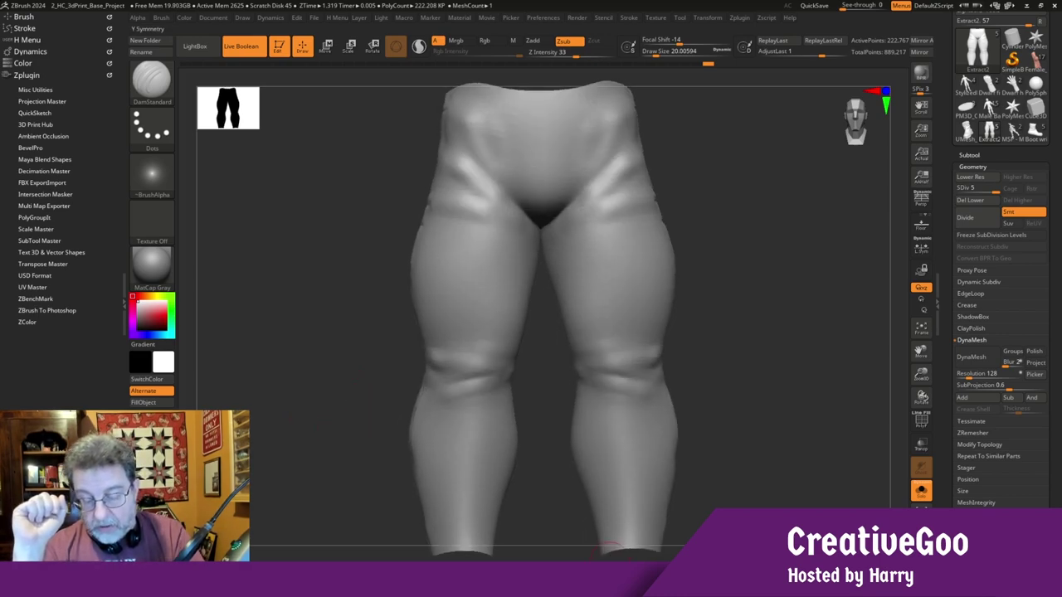
{"action": "left_click_drag", "start_coordinate": [346, 371], "coordinate": [348, 391]}
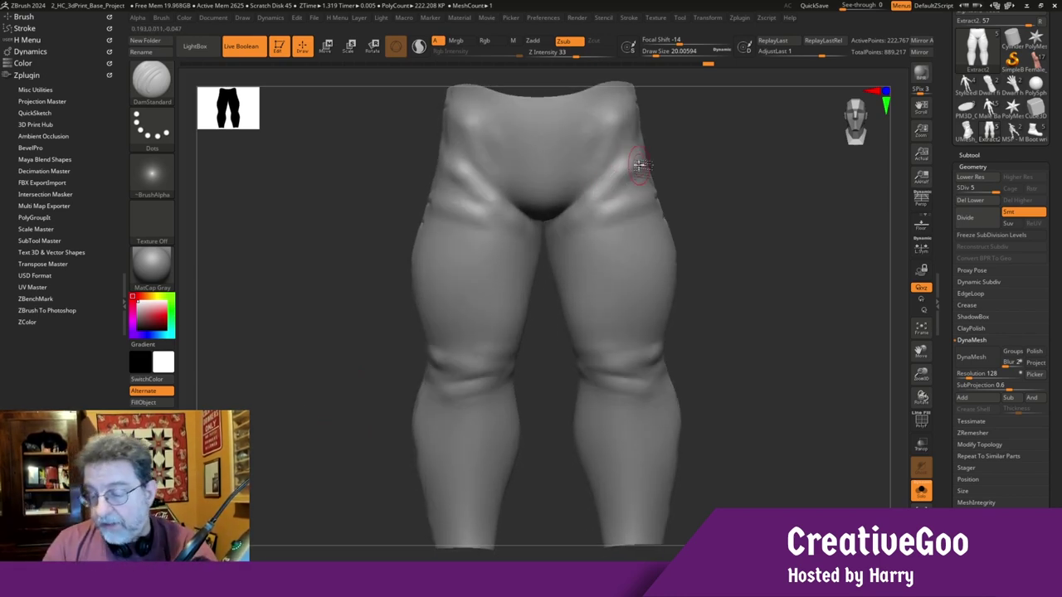
{"action": "left_click_drag", "start_coordinate": [621, 158], "coordinate": [636, 172], "text": "shift"}
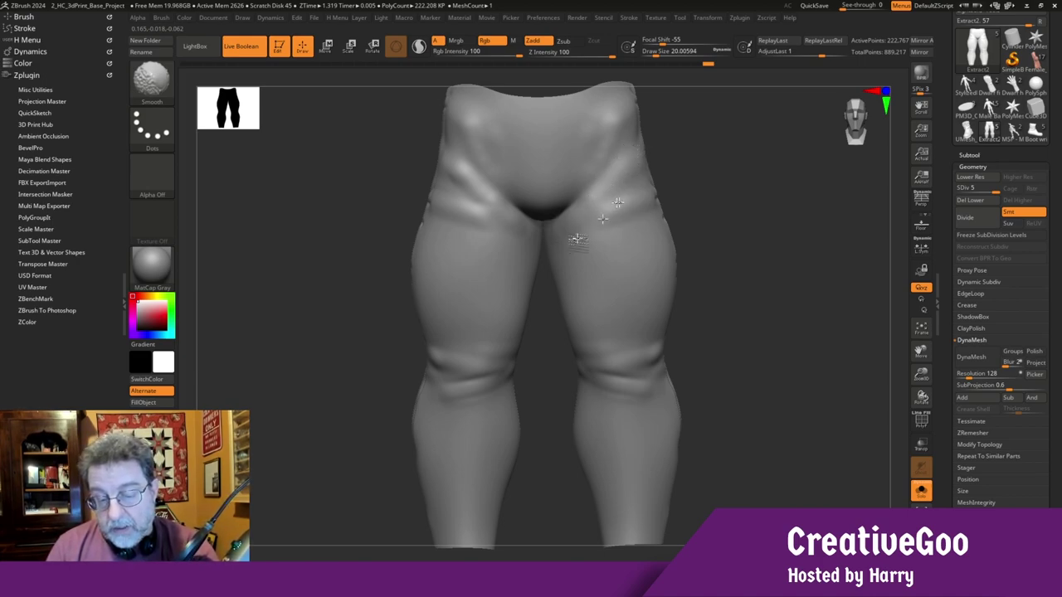
{"action": "left_click_drag", "start_coordinate": [586, 216], "coordinate": [640, 185], "text": "shift"}
Deepen the diagonal creases on the character's right hip and the folds at the right knee with DamStandard
{"action": "left_click_drag", "start_coordinate": [449, 174], "coordinate": [506, 223]}
{"action": "mouse_move", "coordinate": [448, 194]}
{"action": "left_mouse_down"}
{"action": "mouse_move", "coordinate": [501, 219]}
{"action": "mouse_move", "coordinate": [443, 177]}
{"action": "mouse_move", "coordinate": [487, 205]}
{"action": "mouse_move", "coordinate": [478, 220]}
{"action": "left_mouse_up"}
{"action": "left_click_drag", "start_coordinate": [307, 451], "coordinate": [307, 468]}
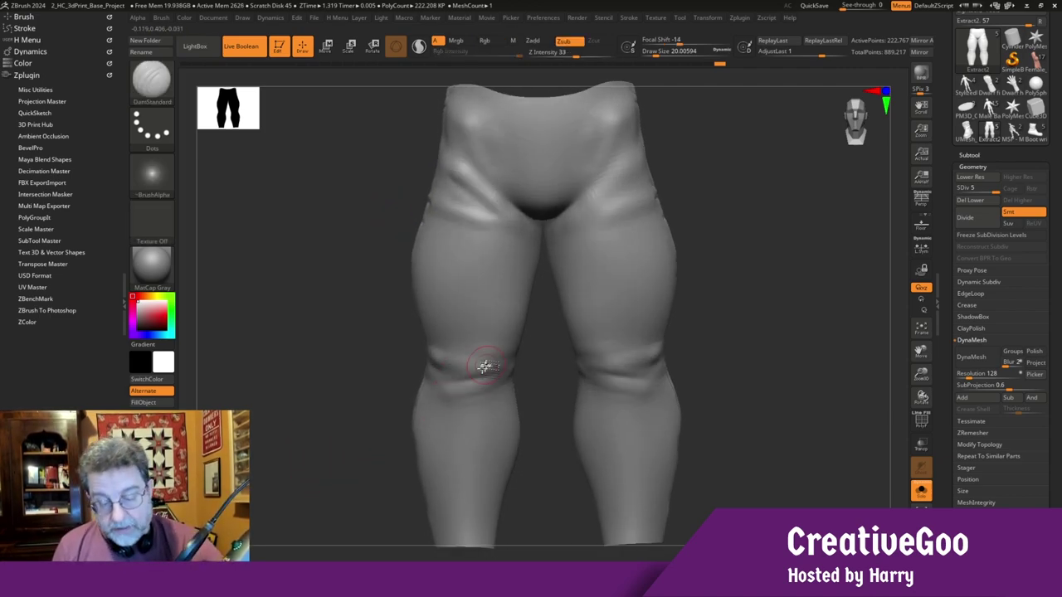
{"action": "mouse_move", "coordinate": [455, 383]}
{"action": "left_mouse_down"}
{"action": "mouse_move", "coordinate": [495, 368]}
{"action": "mouse_move", "coordinate": [443, 347]}
{"action": "left_mouse_up"}
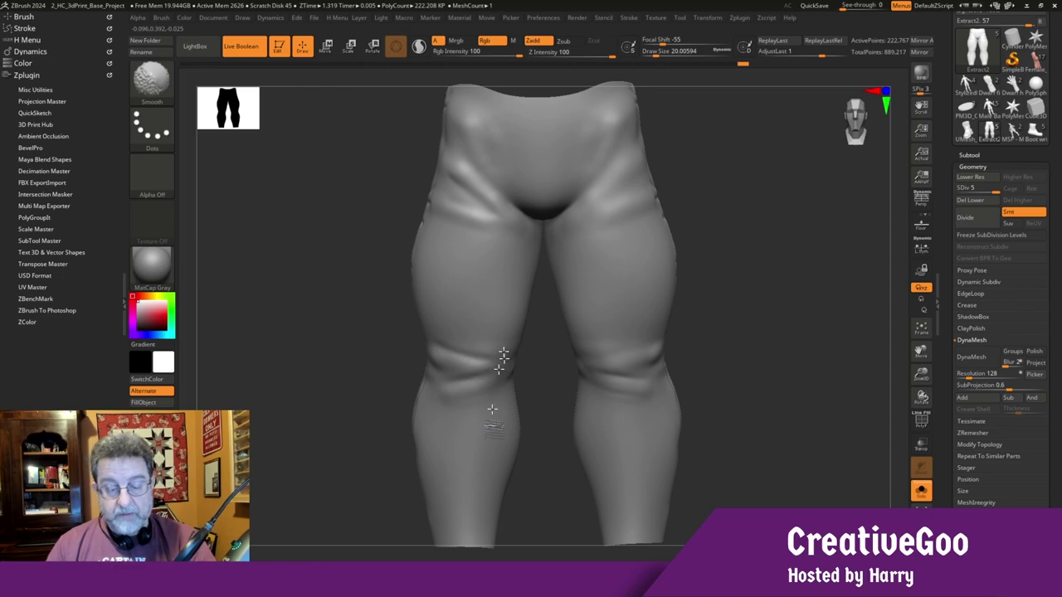
Soften the trouser creases around the knees, upper thighs and hips with the Smooth brush
{"action": "mouse_move", "coordinate": [315, 475]}
{"action": "left_mouse_down"}
{"action": "mouse_move", "coordinate": [261, 470]}
{"action": "mouse_move", "coordinate": [265, 481]}
{"action": "mouse_move", "coordinate": [283, 473]}
{"action": "left_mouse_up"}
{"action": "mouse_move", "coordinate": [420, 338]}
{"action": "left_mouse_down", "text": "shift"}
{"action": "mouse_move", "coordinate": [414, 322]}
{"action": "mouse_move", "coordinate": [412, 373]}
{"action": "mouse_move", "coordinate": [383, 321]}
{"action": "mouse_move", "coordinate": [352, 354]}
{"action": "mouse_move", "coordinate": [365, 379]}
{"action": "left_mouse_up", "text": "shift"}
{"action": "mouse_move", "coordinate": [527, 365]}
{"action": "left_mouse_down", "text": "shift"}
{"action": "mouse_move", "coordinate": [510, 333]}
{"action": "mouse_move", "coordinate": [502, 340]}
{"action": "mouse_move", "coordinate": [518, 353]}
{"action": "mouse_move", "coordinate": [508, 384]}
{"action": "mouse_move", "coordinate": [499, 376]}
{"action": "left_mouse_up", "text": "shift"}
{"action": "left_click_drag", "start_coordinate": [504, 247], "coordinate": [469, 231], "text": "shift"}
{"action": "left_click_drag", "start_coordinate": [565, 205], "coordinate": [481, 239], "text": "shift"}
{"action": "left_click_drag", "start_coordinate": [406, 228], "coordinate": [427, 234], "text": "shift"}
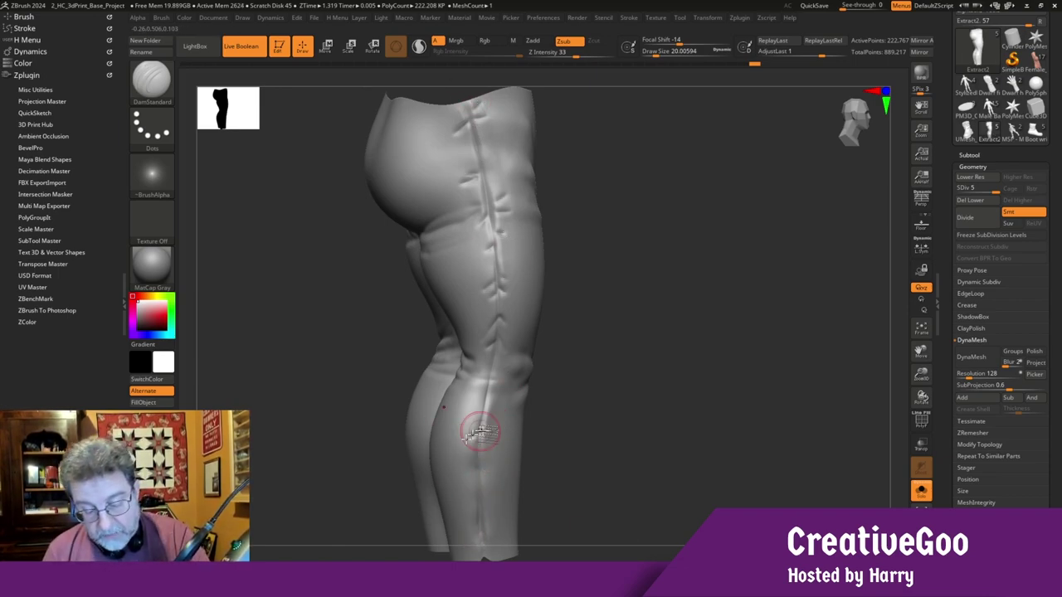
Carve short DamStandard creases along the side seam at the calf and soften the seam wrinkles down the whole leg with Smooth
{"action": "mouse_move", "coordinate": [476, 465]}
{"action": "left_mouse_down"}
{"action": "mouse_move", "coordinate": [483, 519]}
{"action": "mouse_move", "coordinate": [491, 516]}
{"action": "left_mouse_up"}
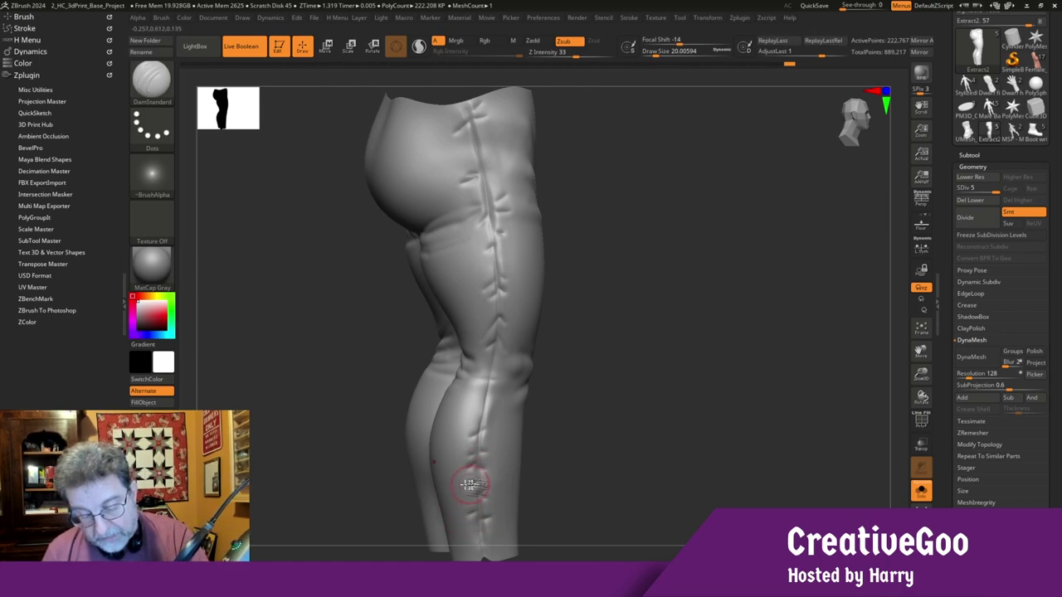
{"action": "left_click_drag", "start_coordinate": [469, 421], "coordinate": [484, 420]}
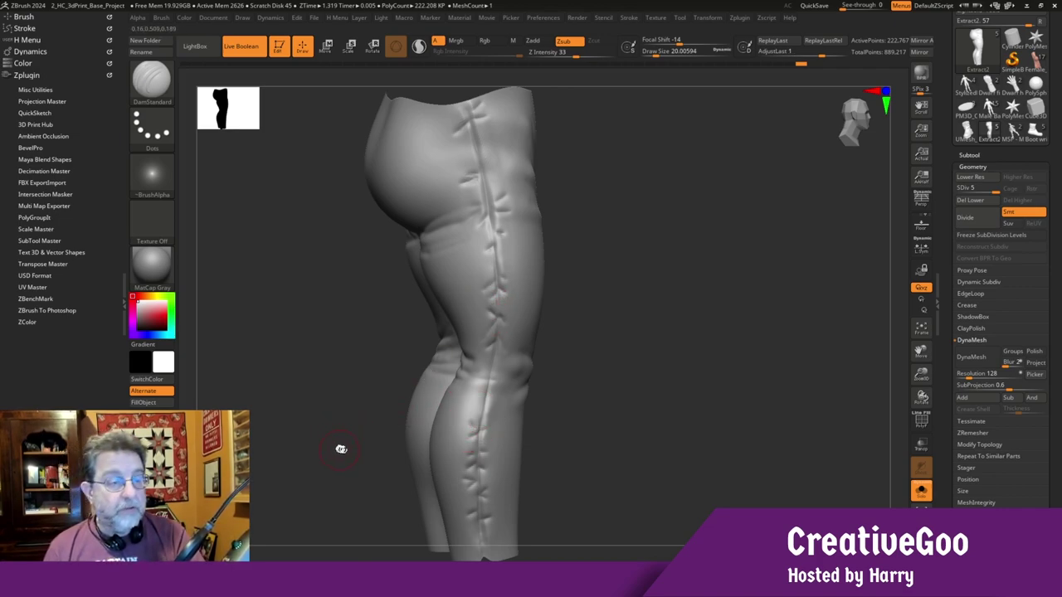
{"action": "left_click_drag", "start_coordinate": [920, 352], "coordinate": [920, 325]}
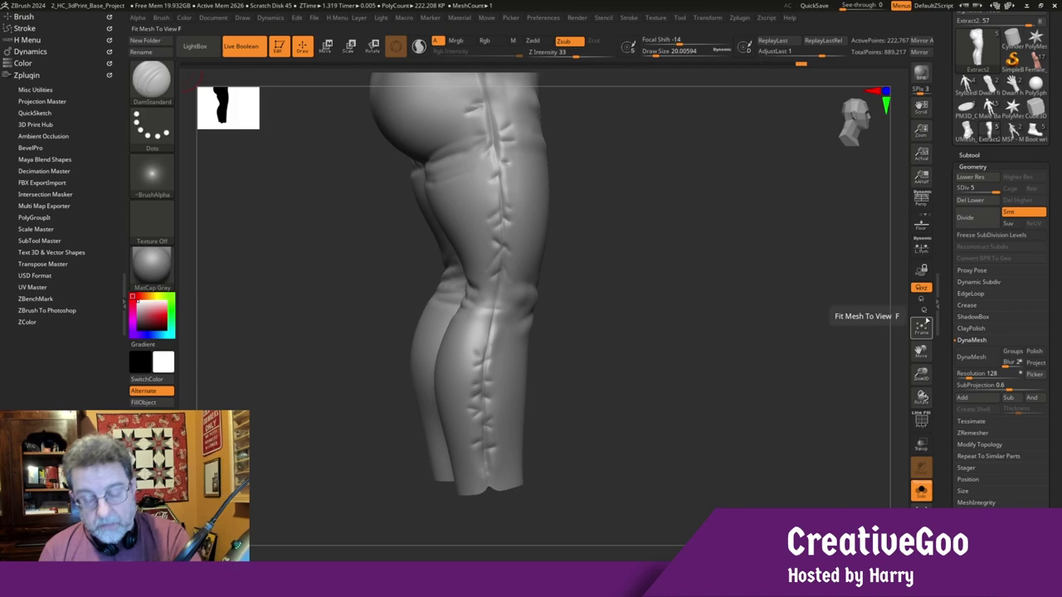
{"action": "key", "text": "shift"}
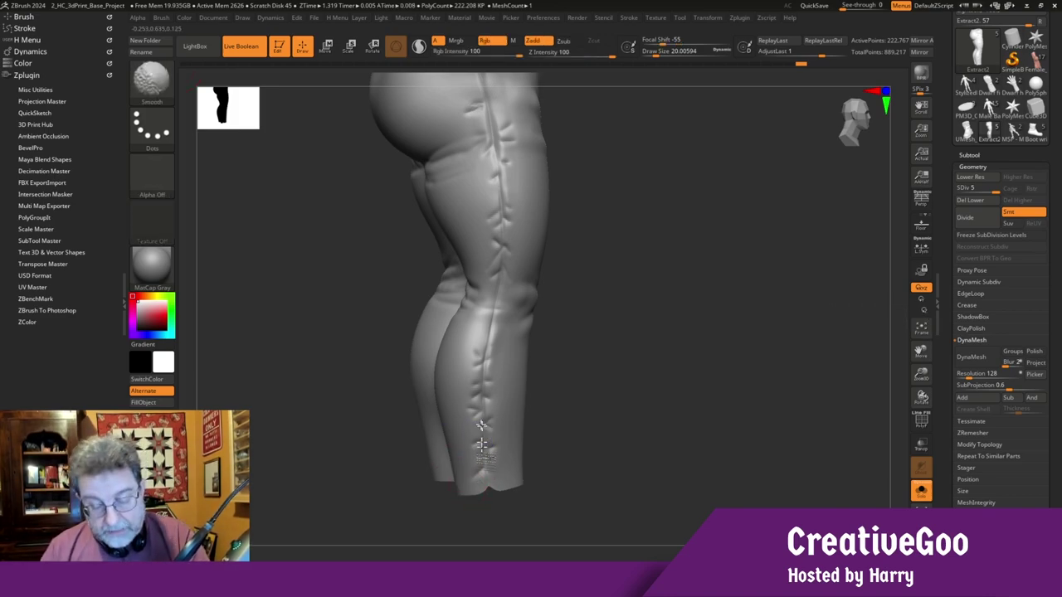
{"action": "left_click_drag", "start_coordinate": [472, 440], "coordinate": [482, 346], "text": "shift"}
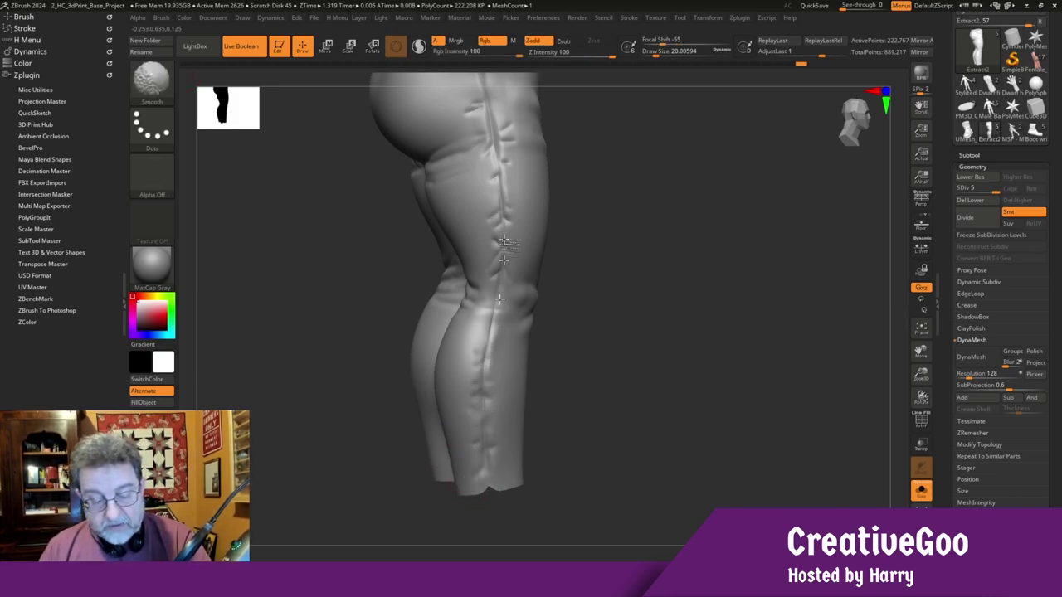
{"action": "left_click_drag", "start_coordinate": [496, 181], "coordinate": [504, 201], "text": "shift"}
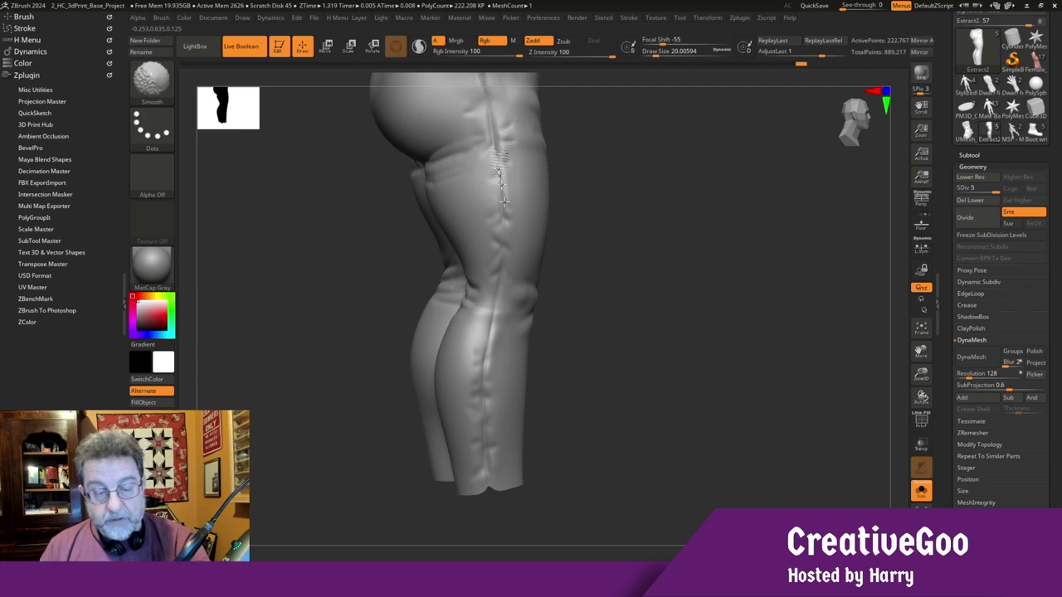
{"action": "left_click_drag", "start_coordinate": [921, 352], "coordinate": [932, 568]}
{"action": "mouse_move", "coordinate": [486, 264]}
{"action": "left_mouse_down", "text": "shift"}
{"action": "mouse_move", "coordinate": [478, 283]}
{"action": "mouse_move", "coordinate": [504, 471]}
{"action": "left_mouse_up", "text": "shift"}
Show all the character's parts again and check the creased trousers on the full figure from the front
{"action": "left_click_drag", "start_coordinate": [801, 440], "coordinate": [341, 426]}
{"action": "left_click", "coordinate": [921, 491]}
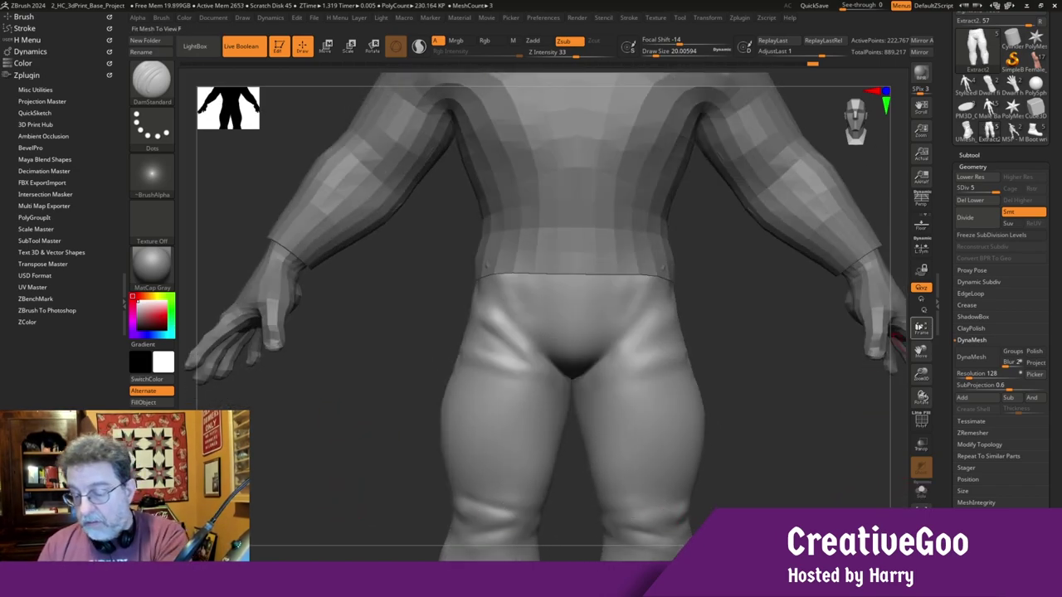
{"action": "left_click", "coordinate": [921, 328]}
{"action": "mouse_move", "coordinate": [338, 445]}
{"action": "left_mouse_down"}
{"action": "mouse_move", "coordinate": [315, 382]}
{"action": "mouse_move", "coordinate": [370, 450]}
{"action": "mouse_move", "coordinate": [296, 431]}
{"action": "mouse_move", "coordinate": [370, 440]}
{"action": "mouse_move", "coordinate": [331, 419]}
{"action": "mouse_move", "coordinate": [350, 432]}
{"action": "left_mouse_up"}
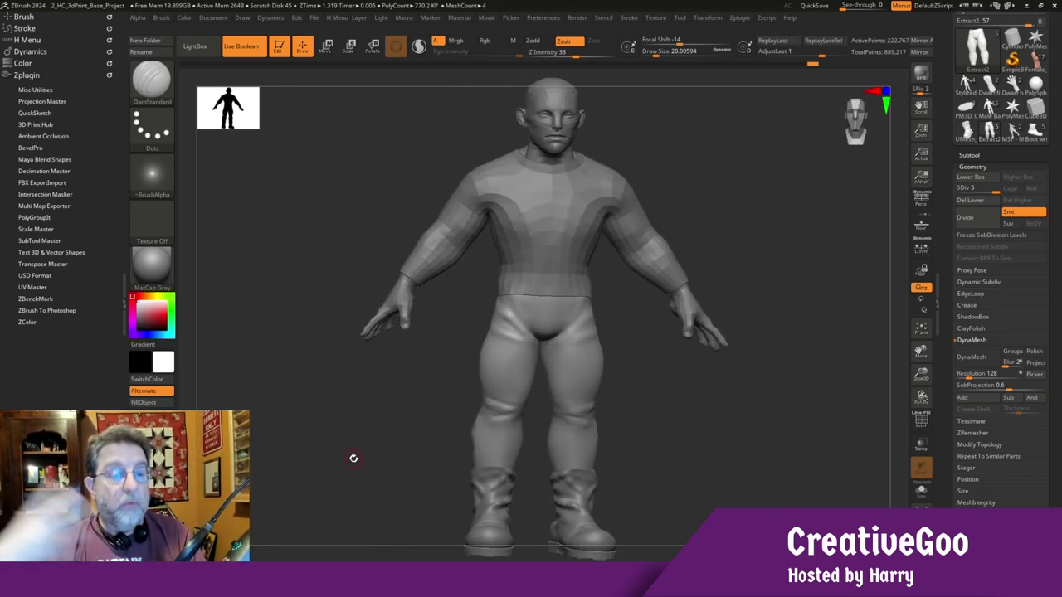
{"action": "left_click_drag", "start_coordinate": [356, 433], "coordinate": [360, 450]}
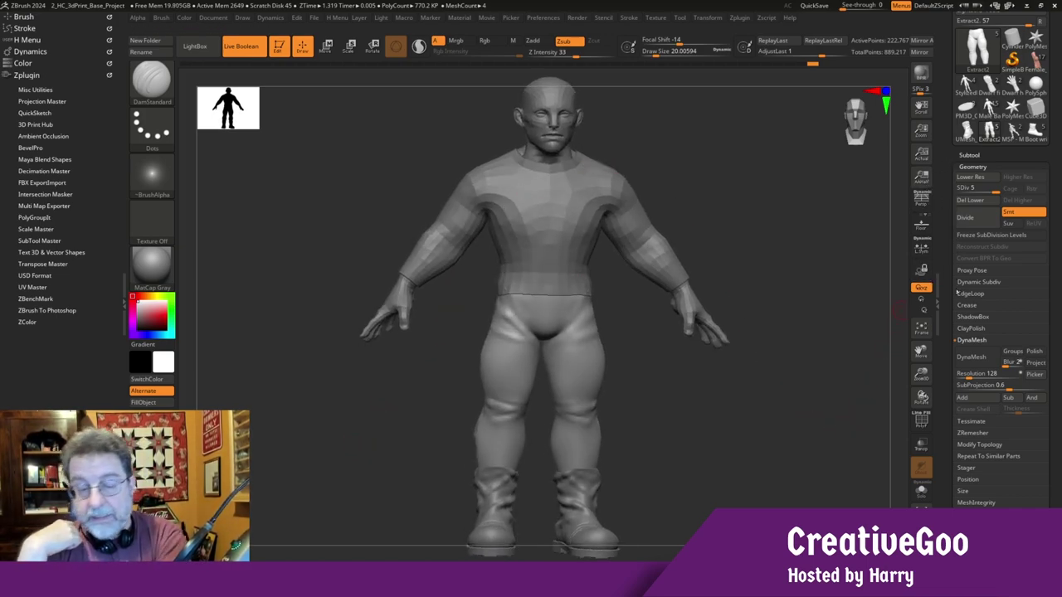
Switch to the clothing reference board and examine the folds on the grey long-sleeved shirt before returning to ZBrush
{"action": "key", "text": "alt+Tab"}
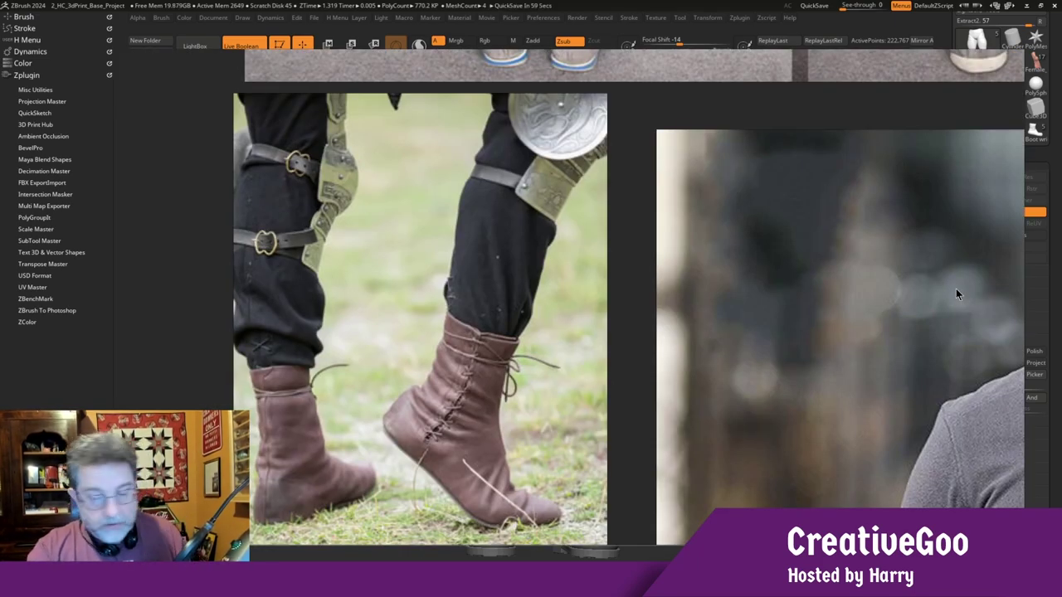
{"action": "scroll", "coordinate": [668, 342], "scroll_direction": "down", "scroll_amount": 5}
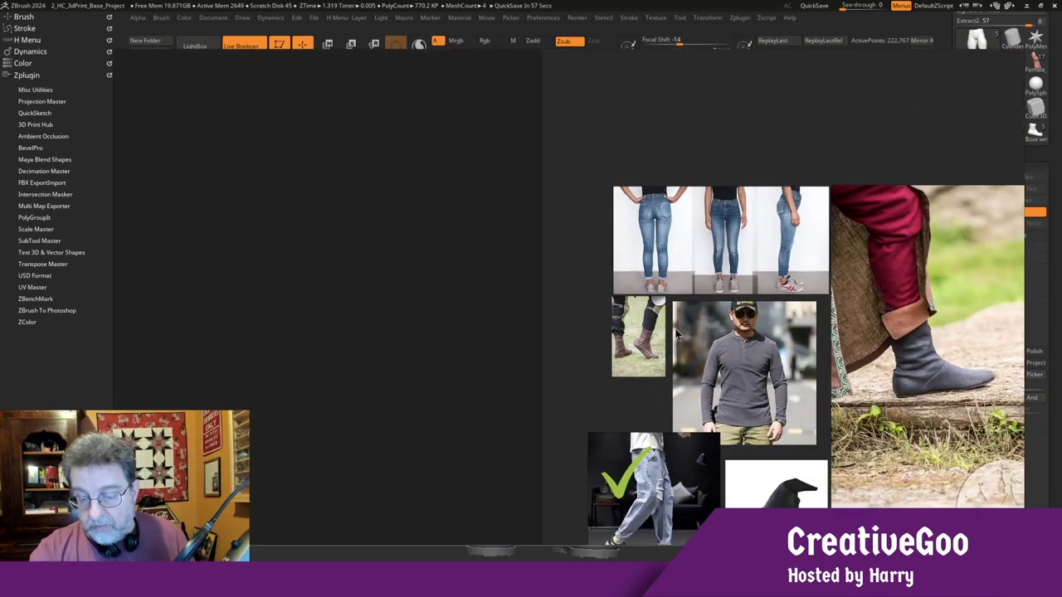
{"action": "scroll", "coordinate": [676, 334], "scroll_direction": "down", "scroll_amount": 1}
{"action": "scroll", "coordinate": [780, 349], "scroll_direction": "up", "scroll_amount": 4}
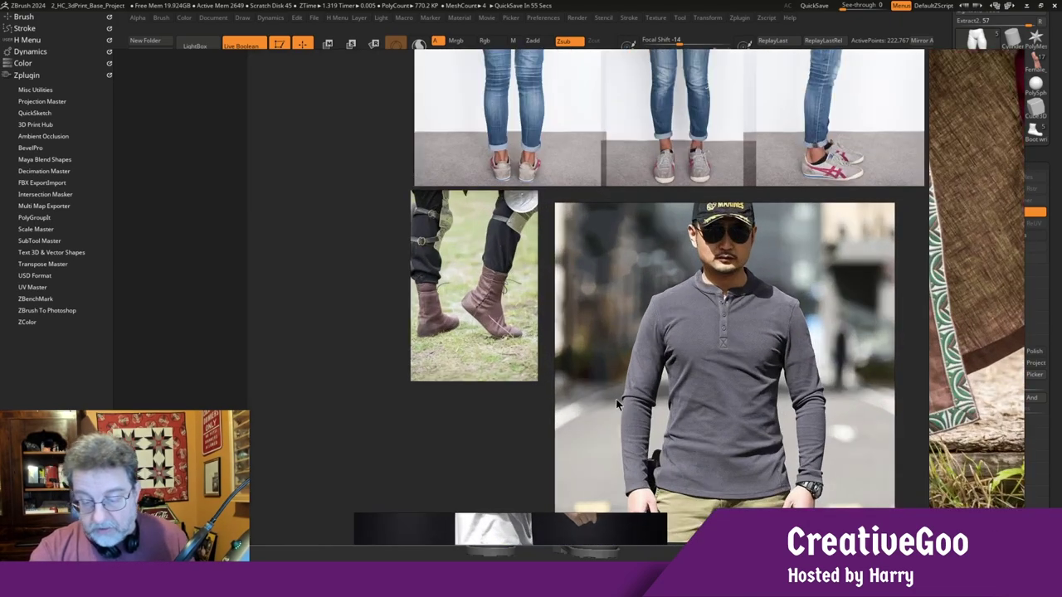
{"action": "scroll", "coordinate": [733, 400], "scroll_direction": "up", "scroll_amount": 3}
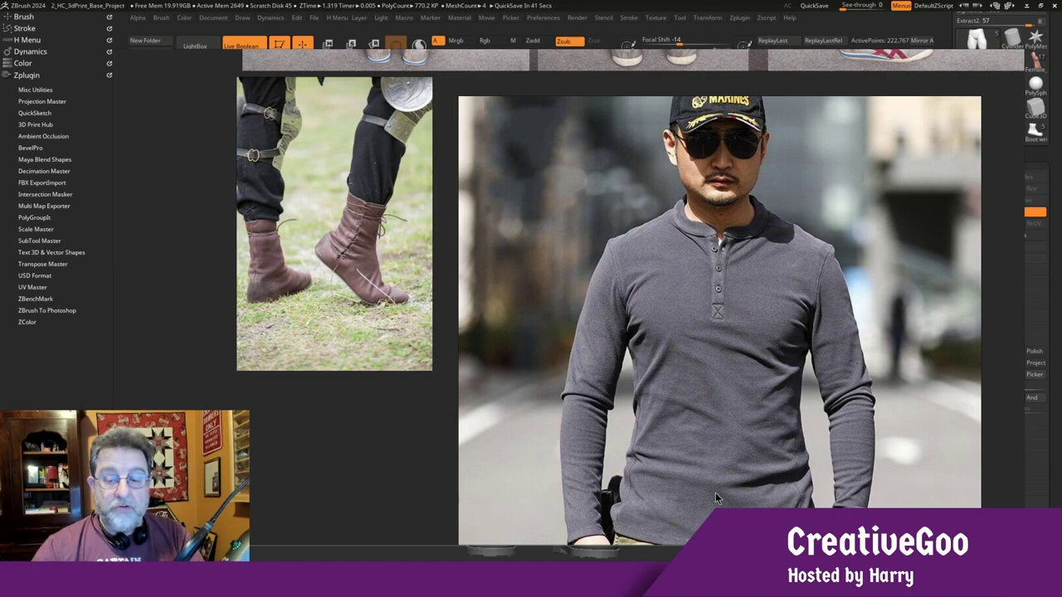
{"action": "key", "text": "alt+Tab"}
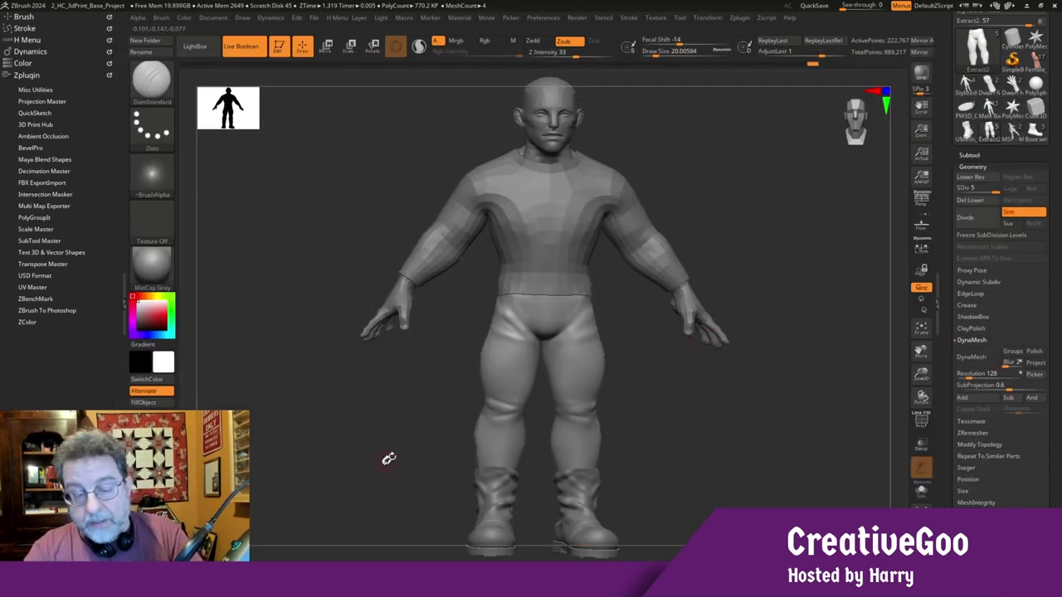
Select the Extract1 shirt subtool and subdivide its mesh to subdivision level 4
{"action": "left_click_drag", "start_coordinate": [388, 458], "coordinate": [414, 472]}
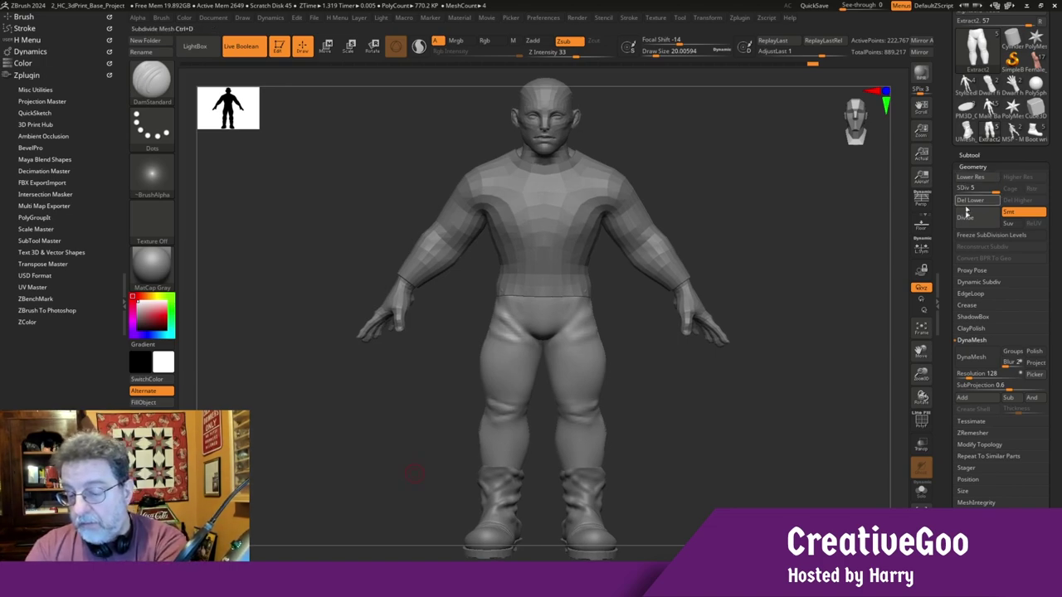
{"action": "left_click", "coordinate": [967, 156]}
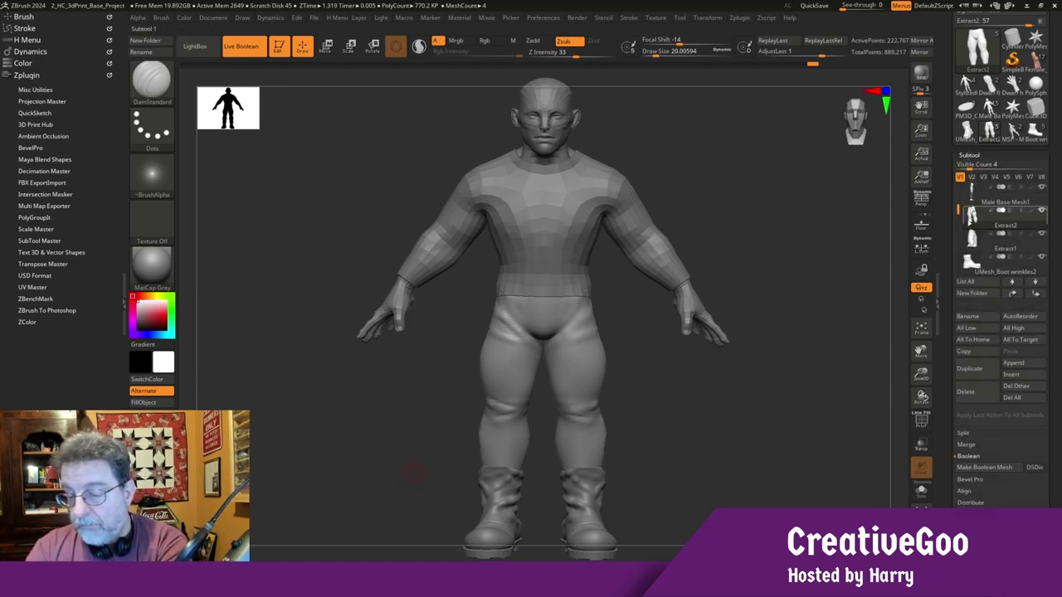
{"action": "left_click", "coordinate": [979, 240]}
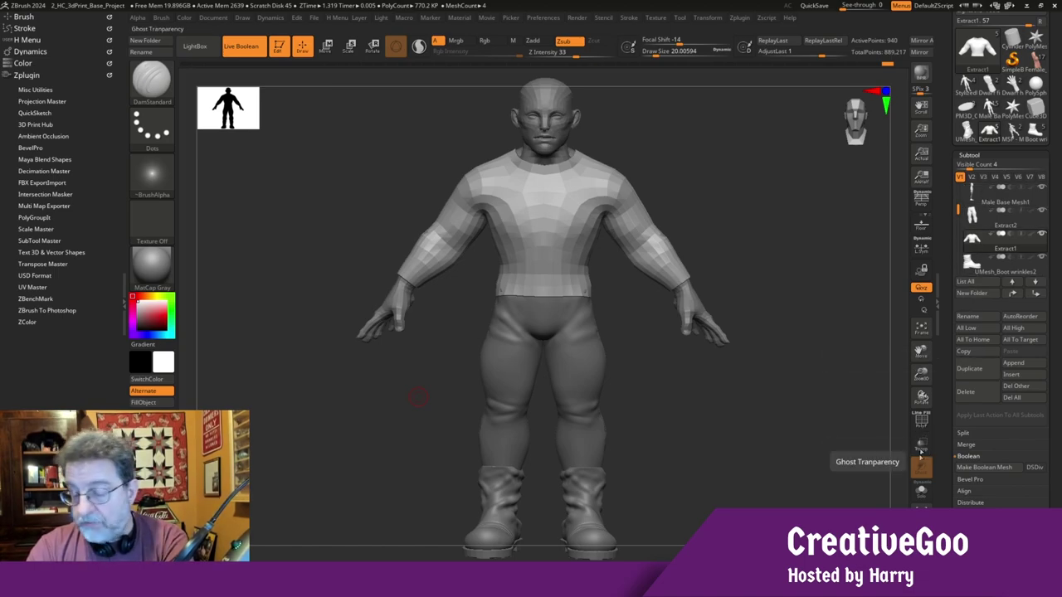
{"action": "left_click_drag", "start_coordinate": [967, 154], "coordinate": [967, 158]}
{"action": "left_click", "coordinate": [968, 158]}
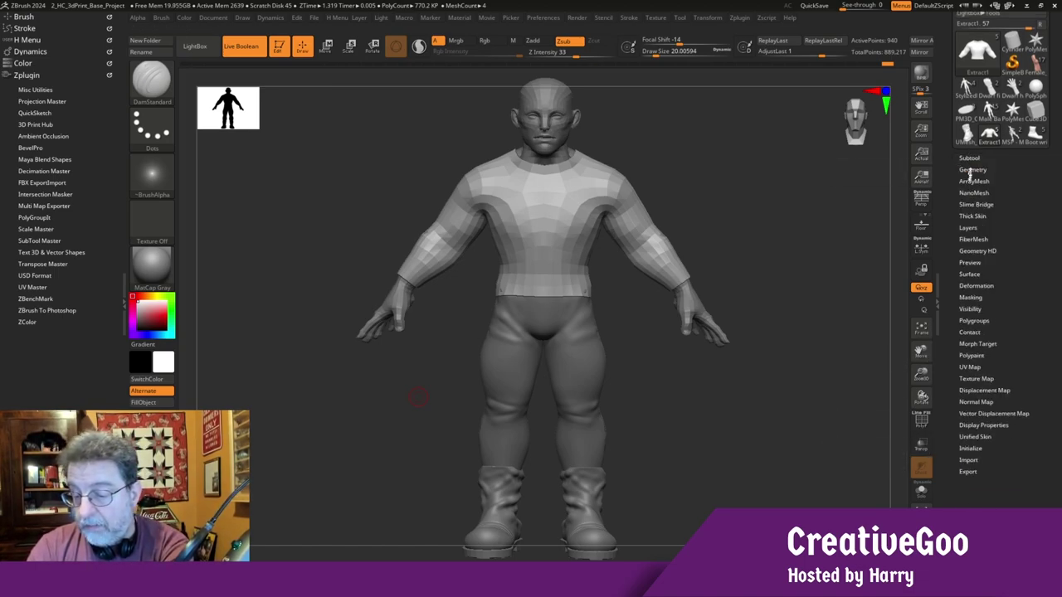
{"action": "left_click", "coordinate": [970, 171]}
{"action": "left_click", "coordinate": [986, 222]}
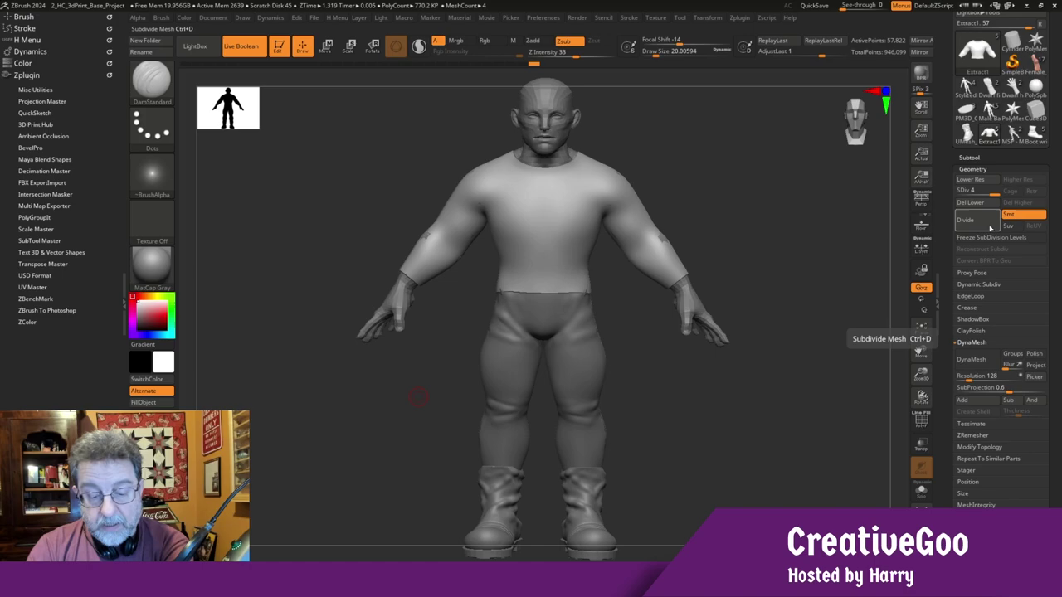
{"action": "left_click_drag", "start_coordinate": [367, 379], "coordinate": [336, 448]}
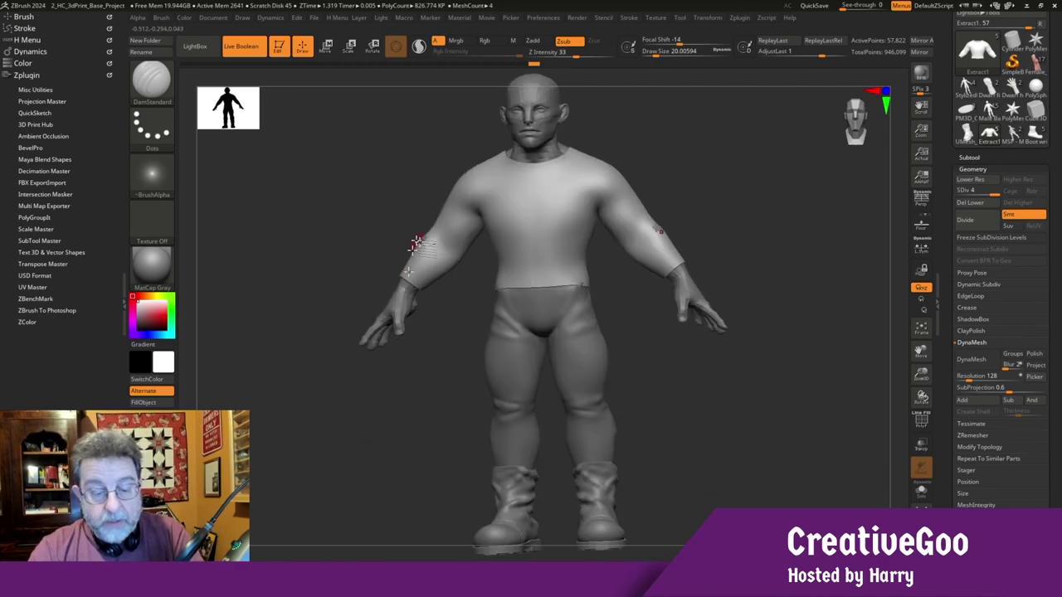
Inflate a raised fold across the front of the shirt sleeve at the elbow using the Inflat brush at draw size about 25
{"action": "left_click_drag", "start_coordinate": [921, 375], "coordinate": [921, 421]}
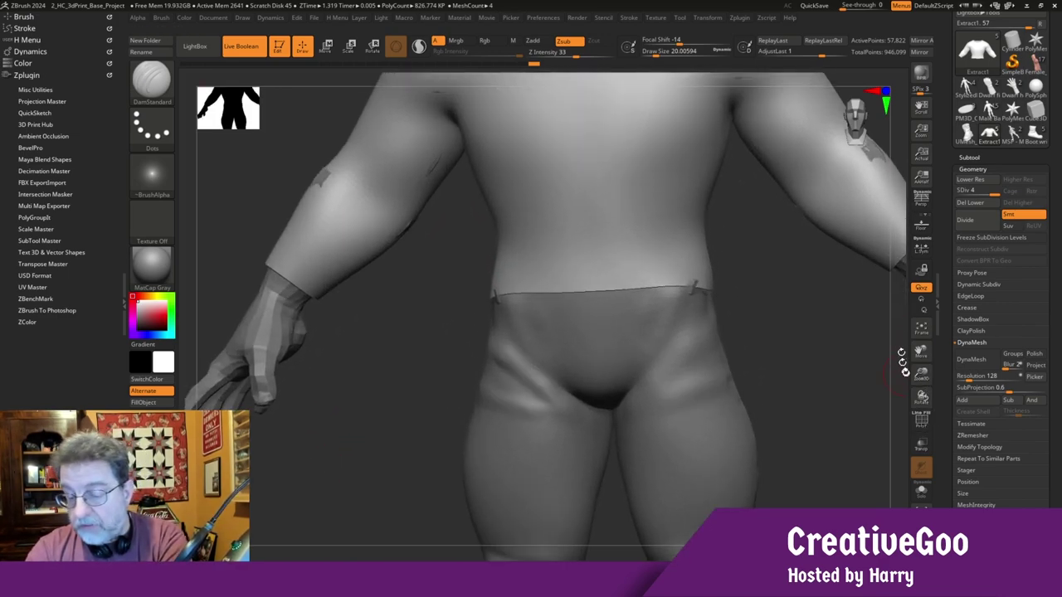
{"action": "left_click_drag", "start_coordinate": [920, 347], "coordinate": [808, 450]}
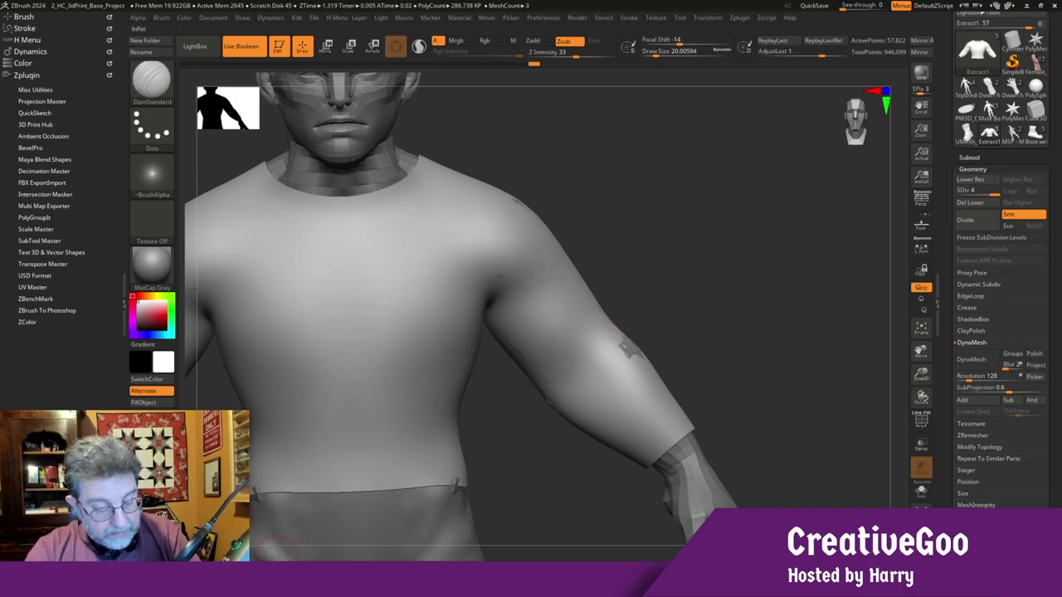
{"action": "left_click", "coordinate": [276, 572]}
{"action": "left_click", "coordinate": [663, 53]}
{"action": "left_click_drag", "start_coordinate": [661, 52], "coordinate": [654, 52]}
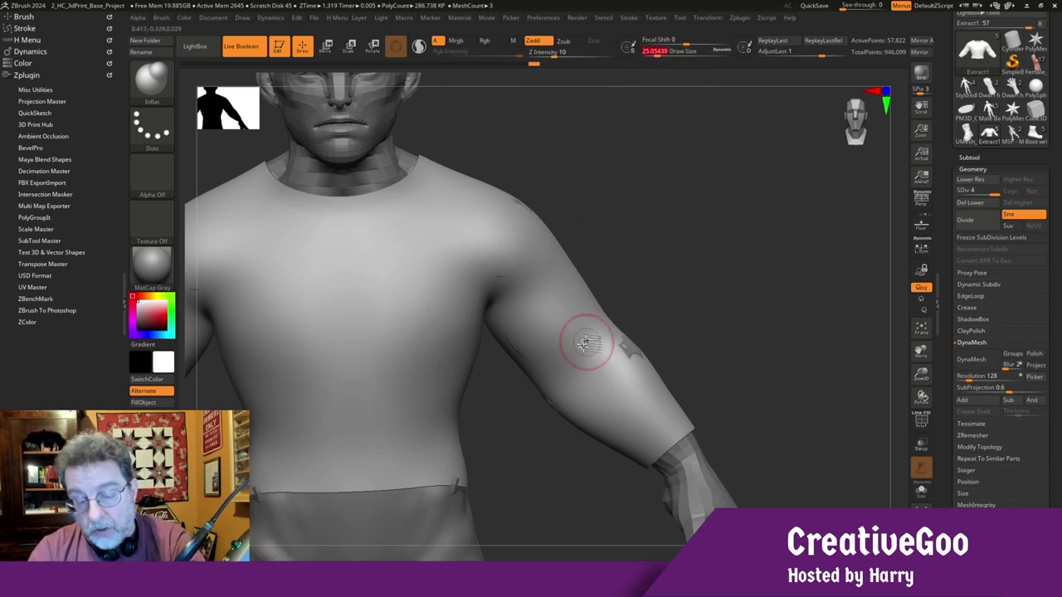
{"action": "left_click_drag", "start_coordinate": [604, 322], "coordinate": [557, 368]}
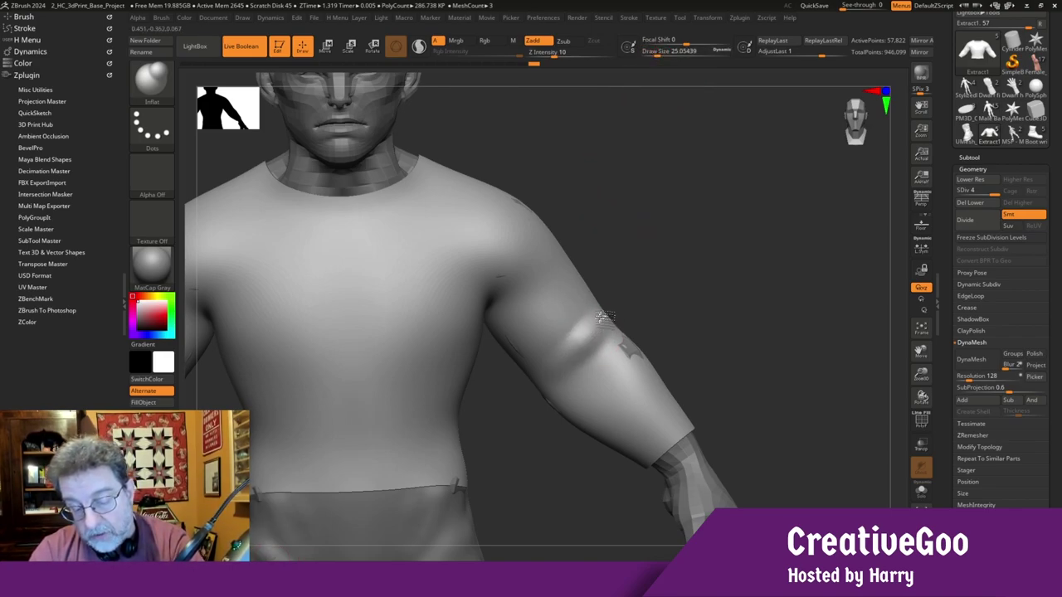
{"action": "left_click_drag", "start_coordinate": [648, 209], "coordinate": [572, 272]}
{"action": "left_click_drag", "start_coordinate": [616, 299], "coordinate": [594, 323]}
Extend the inflated elbow fold around the outer and back sides of the sleeve
{"action": "right_click_drag", "start_coordinate": [632, 295], "coordinate": [621, 297]}
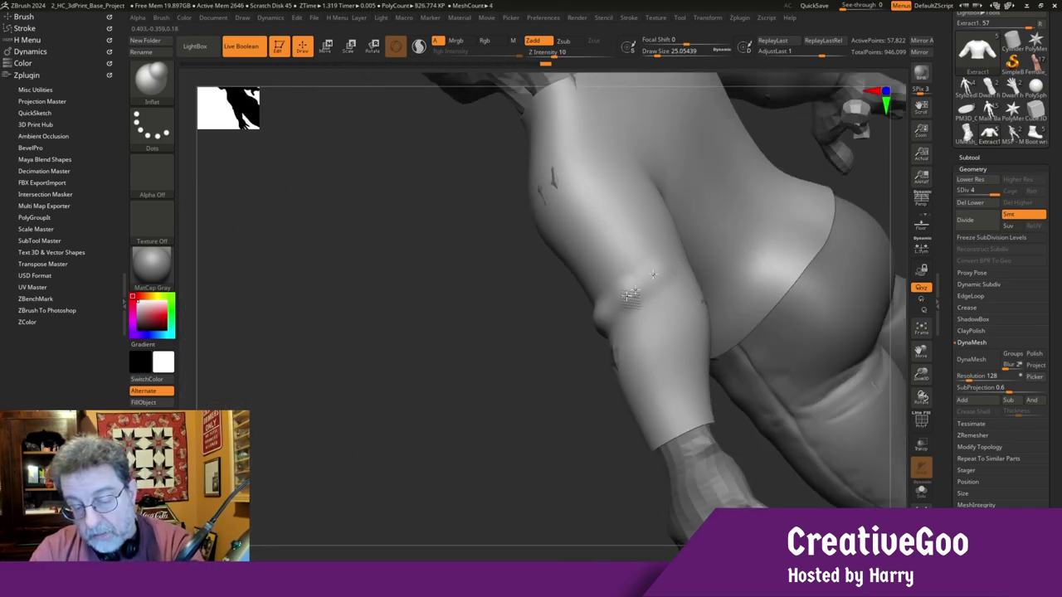
{"action": "right_click_drag", "start_coordinate": [550, 351], "coordinate": [688, 259]}
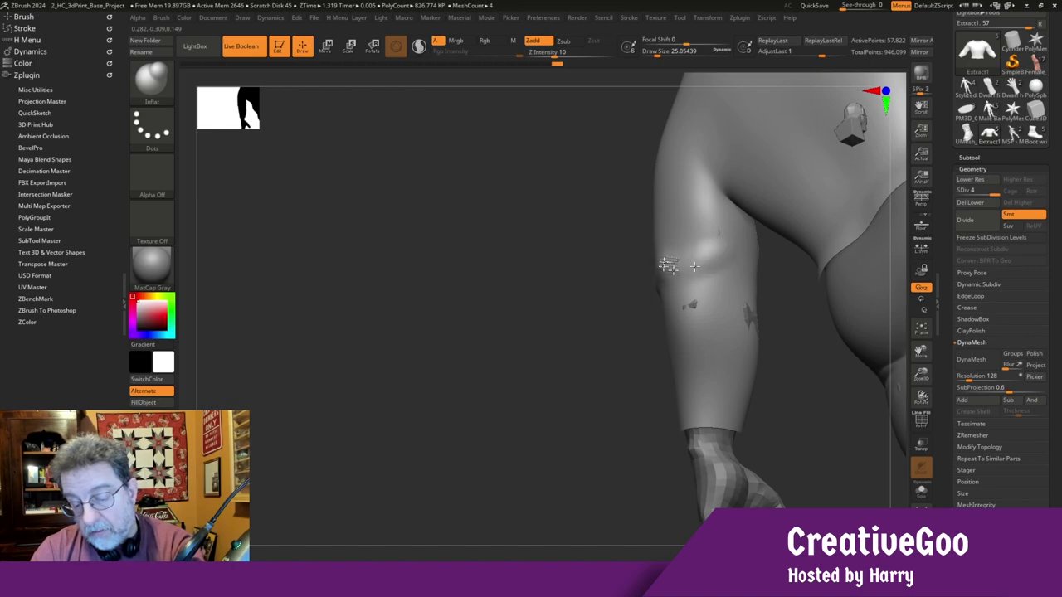
{"action": "right_click_drag", "start_coordinate": [668, 263], "coordinate": [616, 307]}
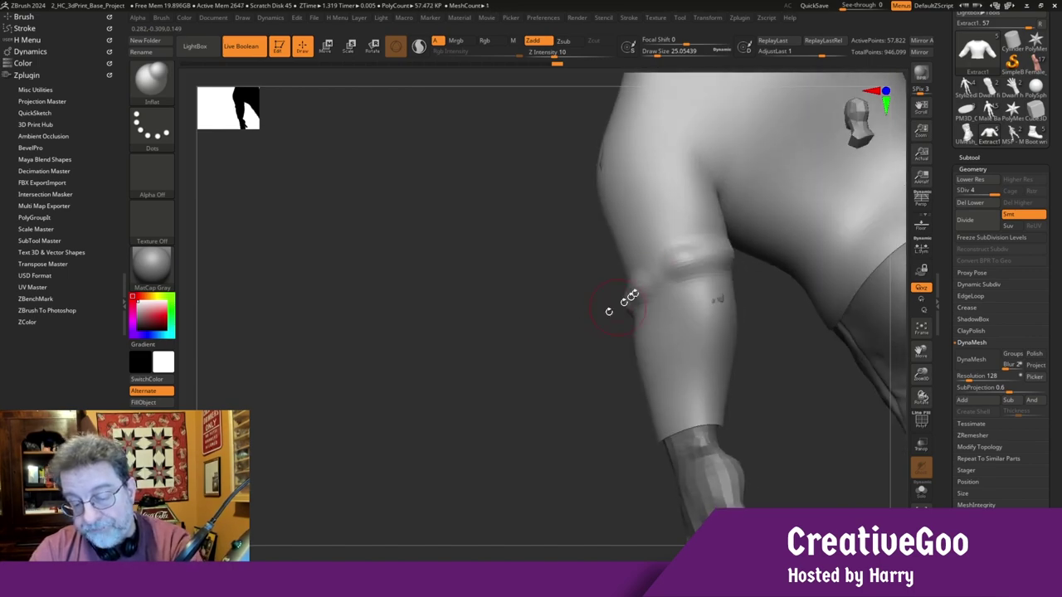
{"action": "left_click_drag", "start_coordinate": [651, 272], "coordinate": [719, 251]}
{"action": "right_click_drag", "start_coordinate": [555, 327], "coordinate": [599, 324]}
{"action": "left_click_drag", "start_coordinate": [657, 287], "coordinate": [690, 273]}
{"action": "right_click_drag", "start_coordinate": [755, 291], "coordinate": [627, 307]}
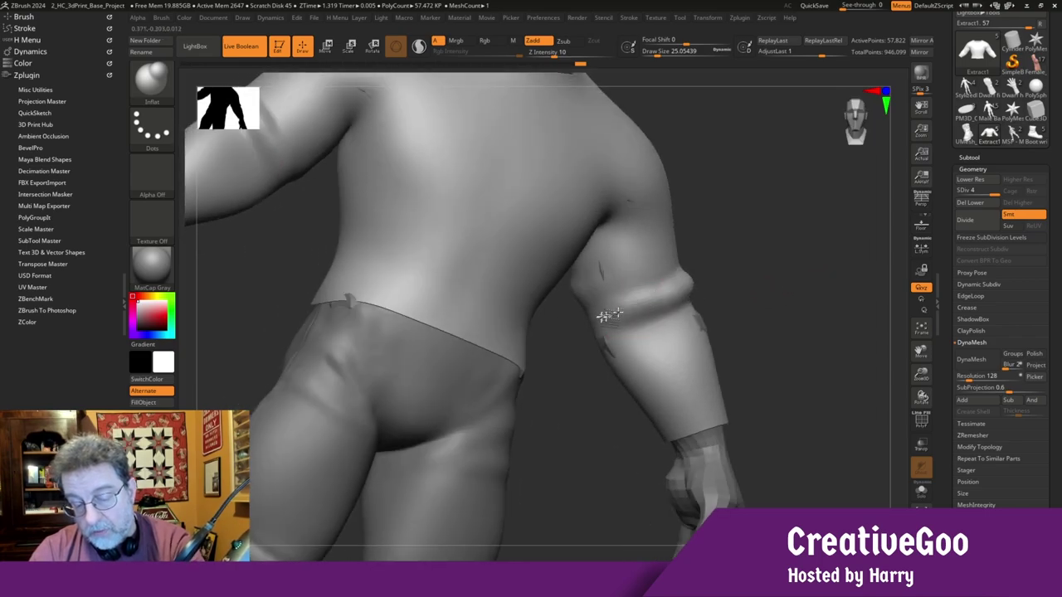
Thicken the elbow fold along its lower edge on the outer and inner sides so it rings the whole sleeve
{"action": "mouse_move", "coordinate": [702, 275]}
{"action": "right_mouse_down"}
{"action": "mouse_move", "coordinate": [749, 244]}
{"action": "mouse_move", "coordinate": [701, 280]}
{"action": "right_mouse_up"}
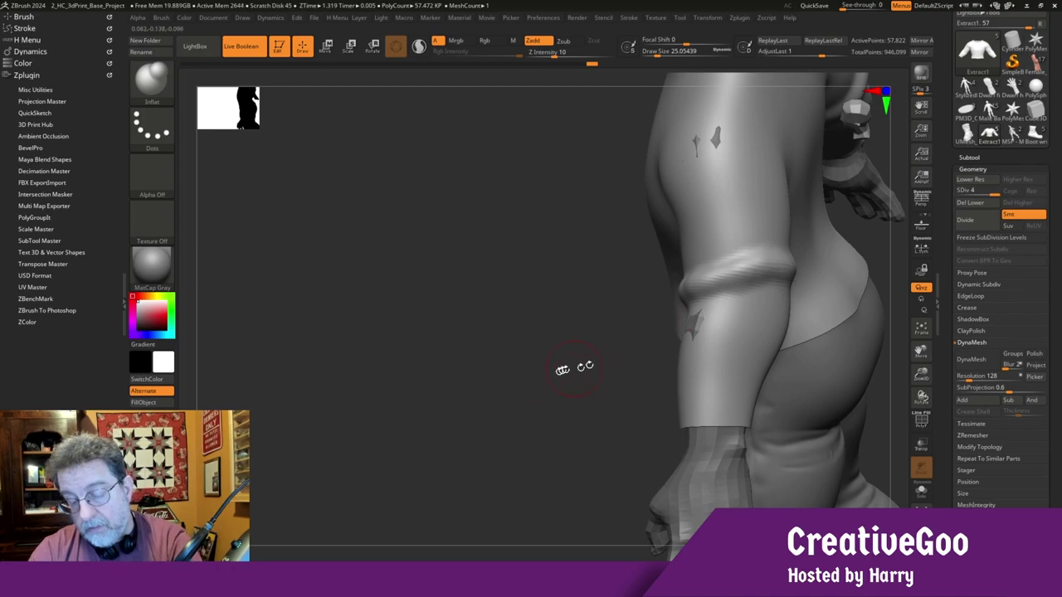
{"action": "right_click_drag", "start_coordinate": [576, 370], "coordinate": [671, 350]}
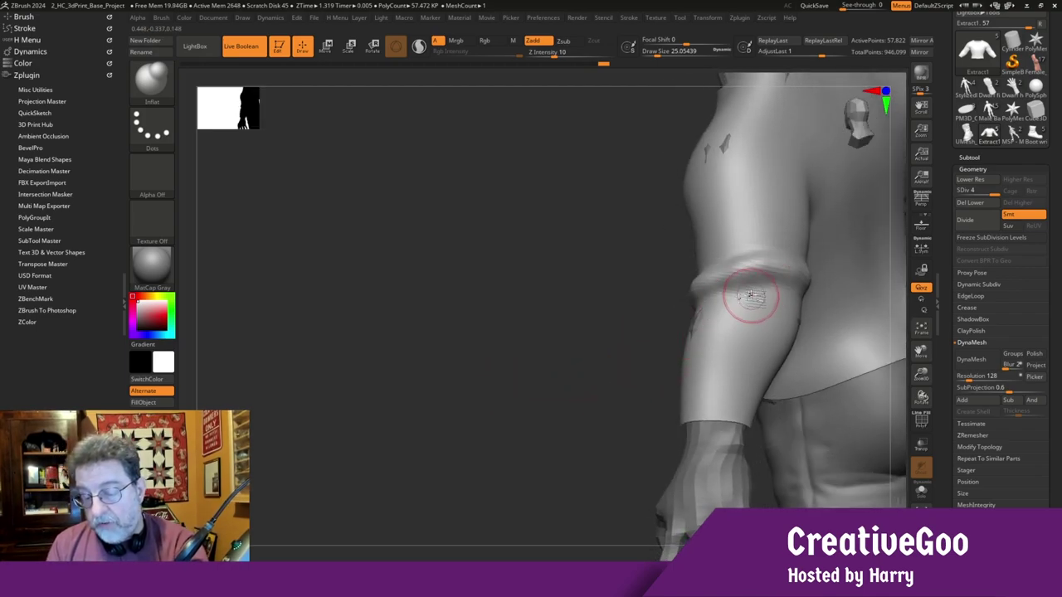
{"action": "right_click_drag", "start_coordinate": [604, 337], "coordinate": [643, 327]}
{"action": "left_click_drag", "start_coordinate": [741, 301], "coordinate": [674, 342]}
{"action": "mouse_move", "coordinate": [659, 387]}
{"action": "right_mouse_down"}
{"action": "mouse_move", "coordinate": [639, 410]}
{"action": "mouse_move", "coordinate": [693, 372]}
{"action": "right_mouse_up"}
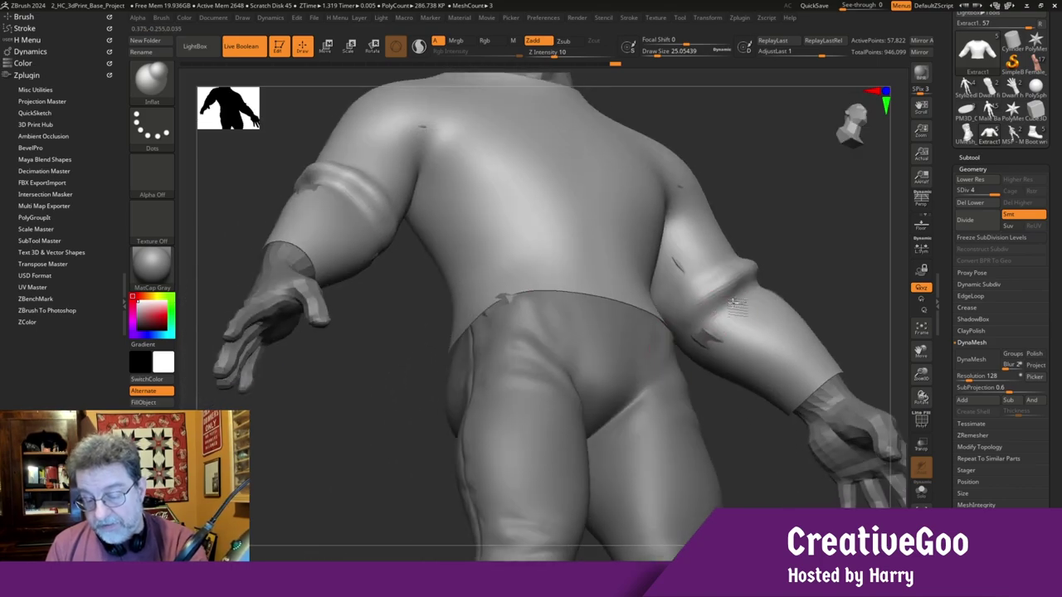
{"action": "left_click_drag", "start_coordinate": [734, 308], "coordinate": [695, 336]}
{"action": "mouse_move", "coordinate": [384, 467]}
{"action": "right_mouse_down"}
{"action": "mouse_move", "coordinate": [320, 429]}
{"action": "mouse_move", "coordinate": [301, 445]}
{"action": "mouse_move", "coordinate": [296, 433]}
{"action": "mouse_move", "coordinate": [327, 437]}
{"action": "right_mouse_up"}
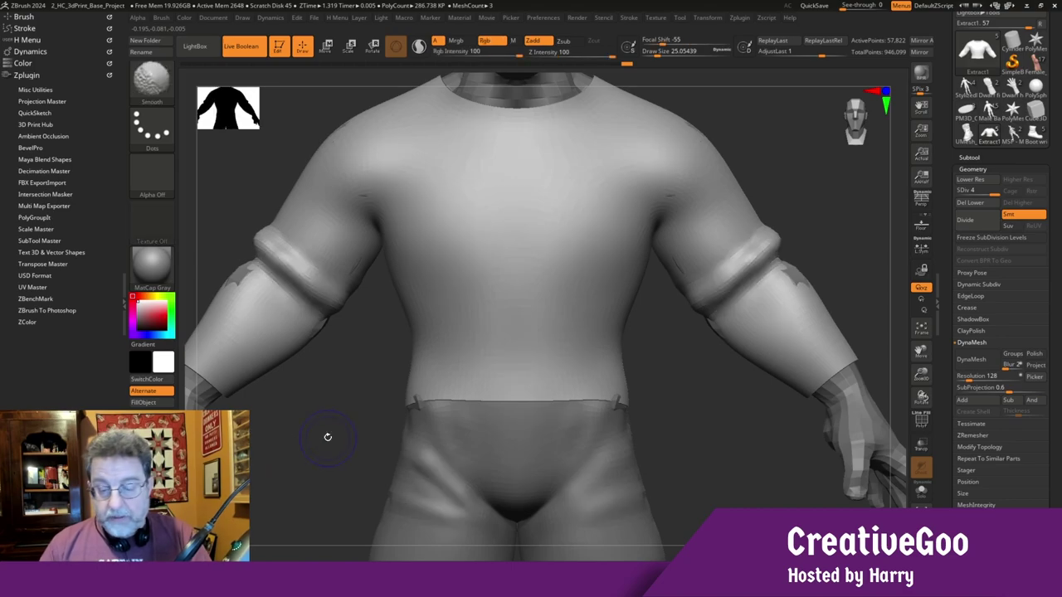
Check the elbow fold on the grey shirt reference, return to ZBrush and pull the sleeve's fold down over the forearm with the Move brush
{"action": "left_click_drag", "start_coordinate": [920, 379], "coordinate": [925, 367]}
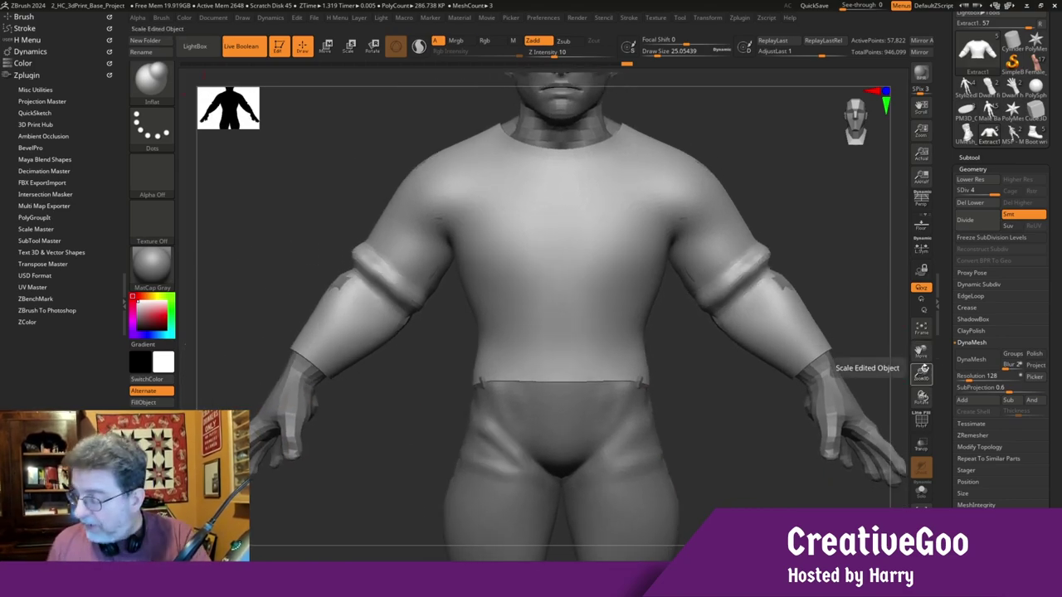
{"action": "key", "text": "alt+Tab"}
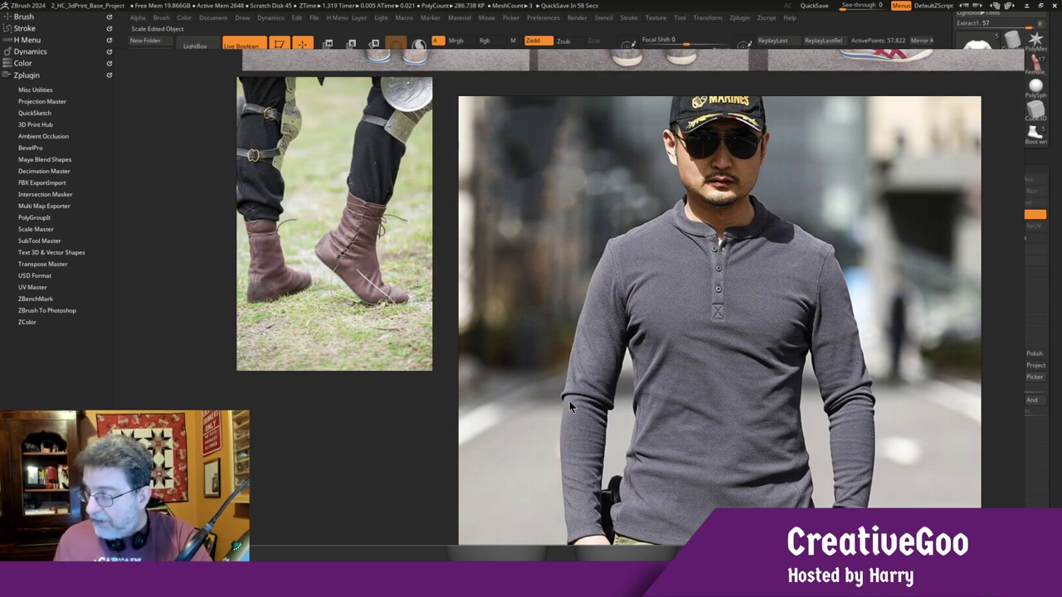
{"action": "key", "text": "alt+Tab"}
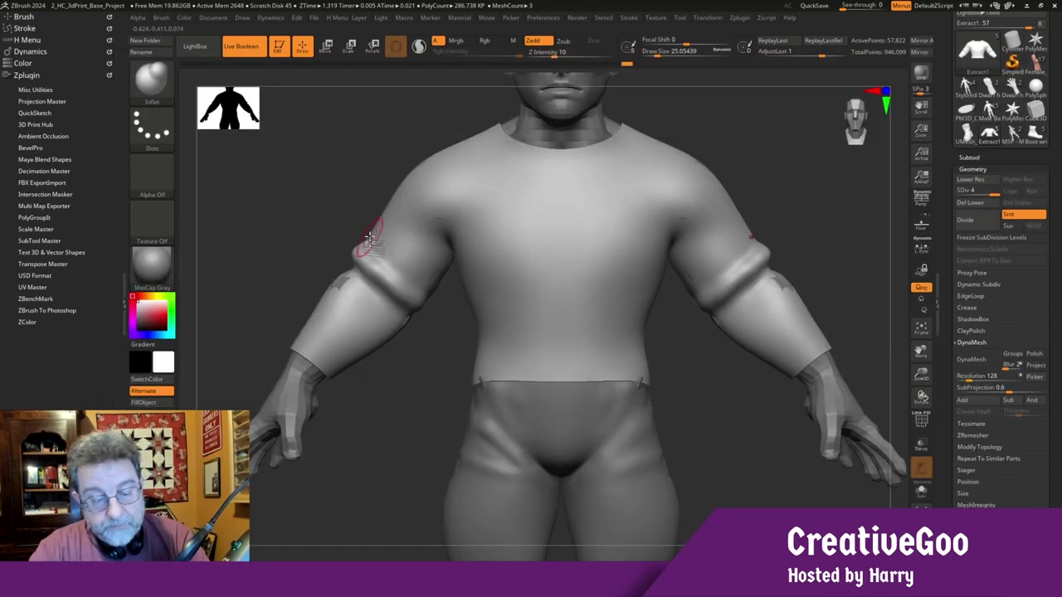
{"action": "key", "text": "b"}
{"action": "key", "text": "m"}
{"action": "key", "text": "v"}
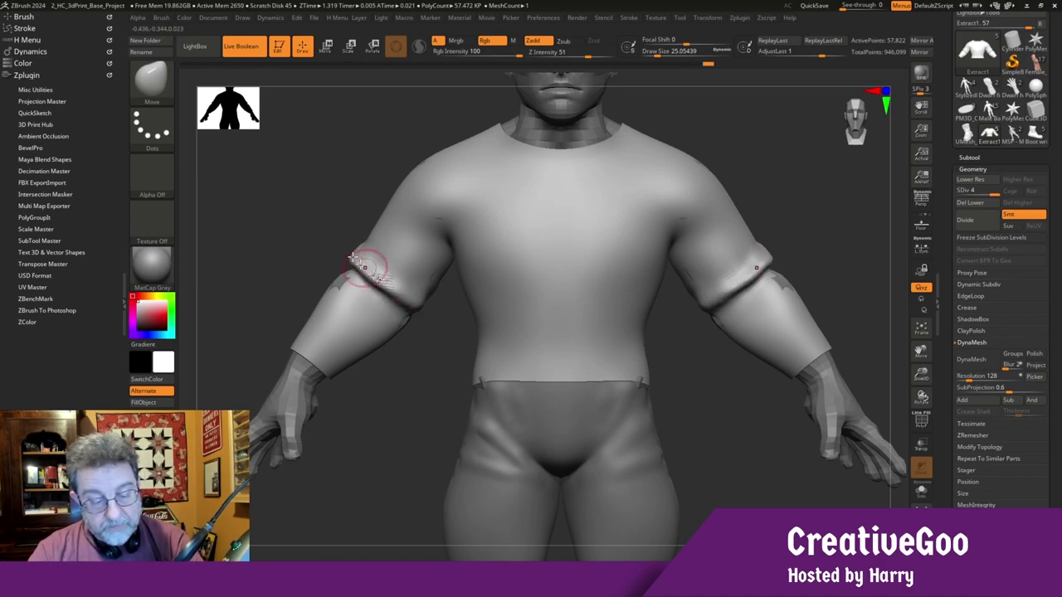
{"action": "left_click_drag", "start_coordinate": [303, 239], "coordinate": [339, 273]}
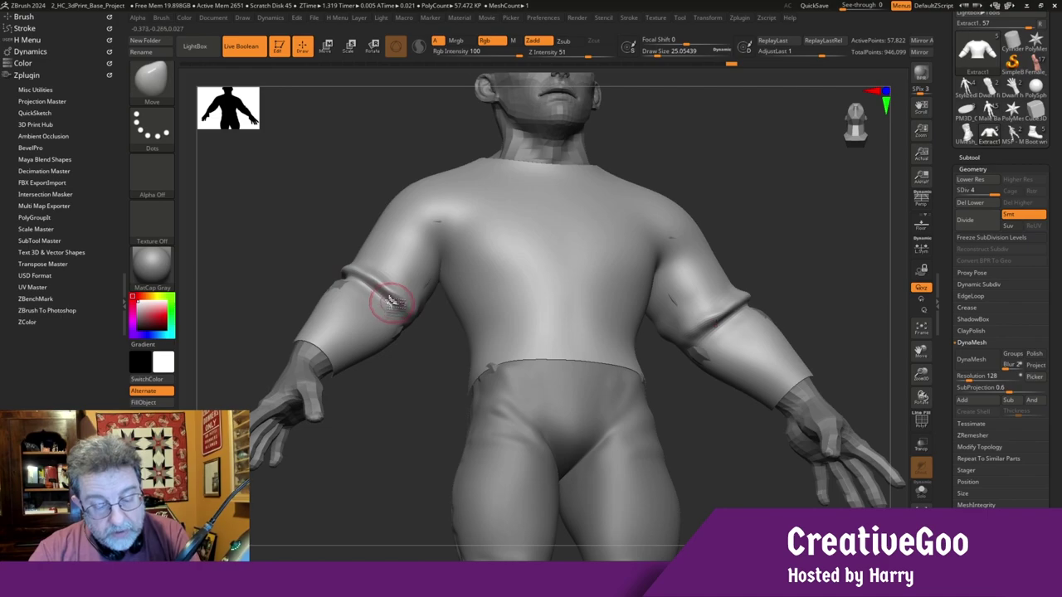
{"action": "left_click_drag", "start_coordinate": [282, 253], "coordinate": [377, 284]}
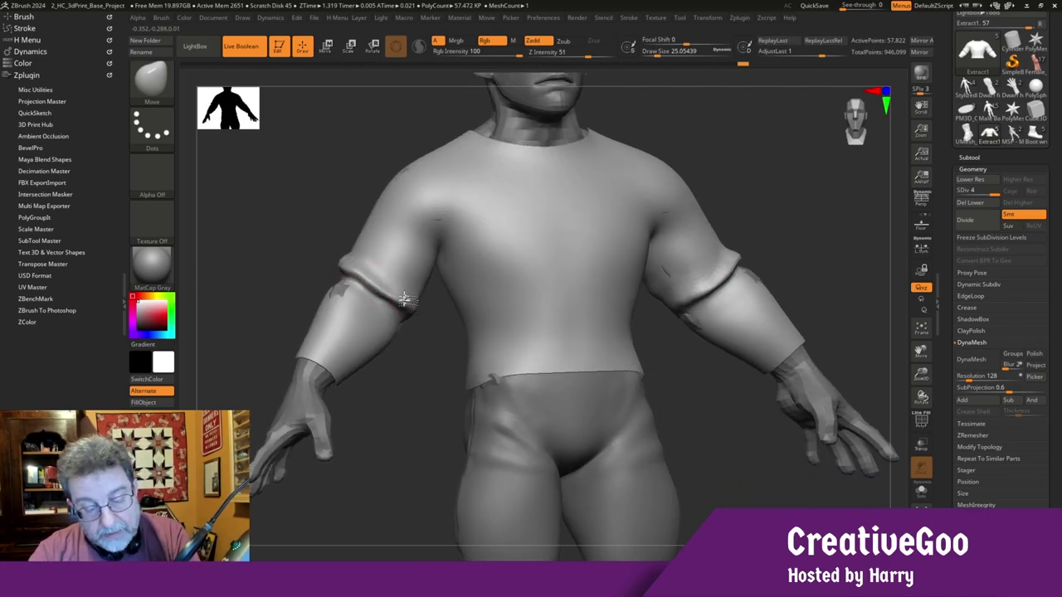
{"action": "left_click_drag", "start_coordinate": [334, 241], "coordinate": [269, 252]}
{"action": "left_click_drag", "start_coordinate": [410, 310], "coordinate": [422, 313]}
{"action": "left_click_drag", "start_coordinate": [295, 282], "coordinate": [328, 273]}
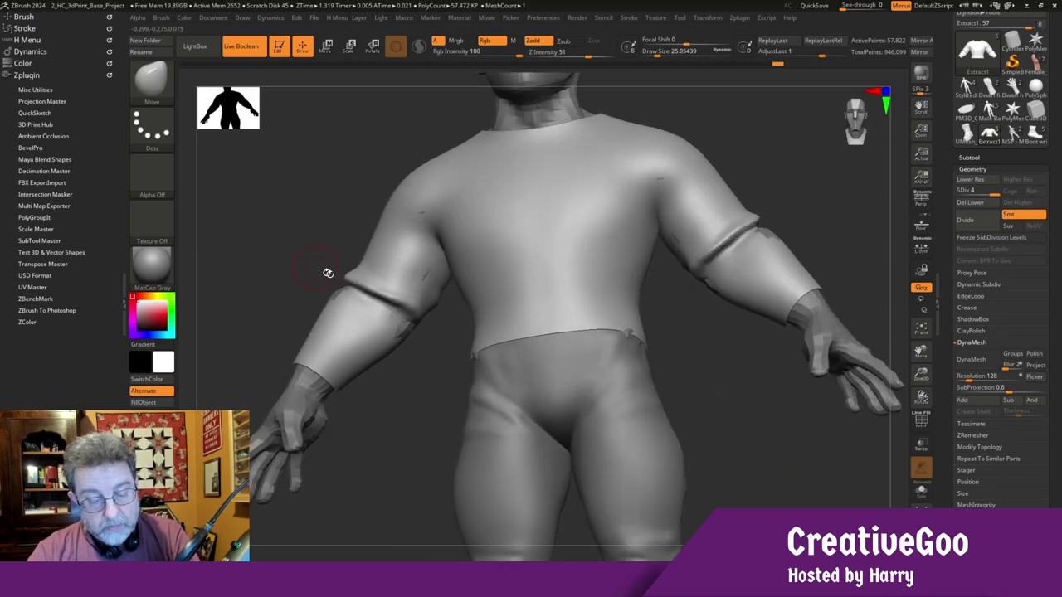
{"action": "left_click_drag", "start_coordinate": [419, 303], "coordinate": [285, 282]}
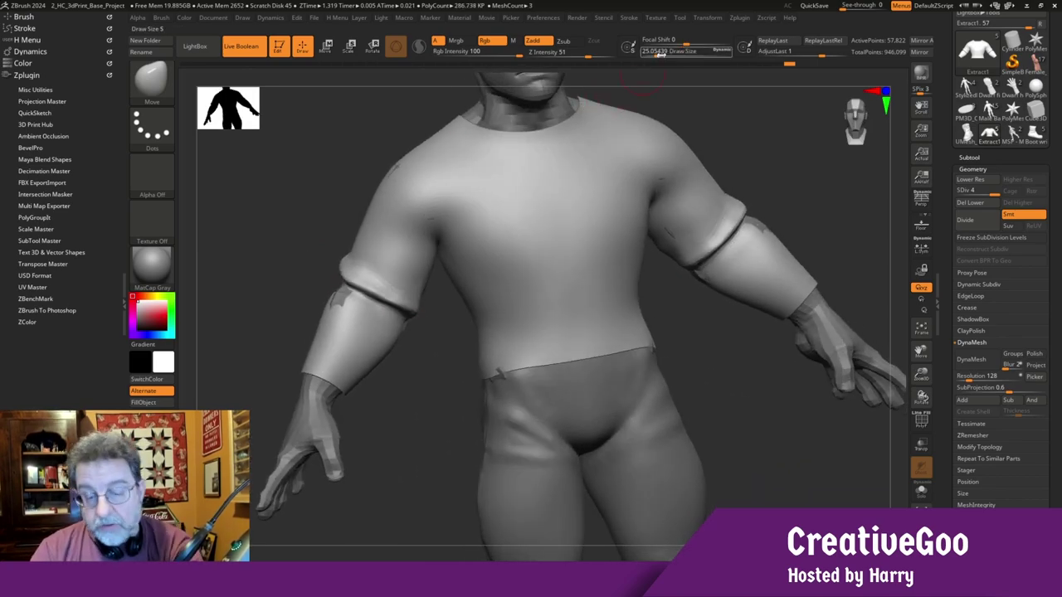
Enlarge the Move brush to draw size about 56 and reshape the elbow fold and the forearm sleeve below it
{"action": "left_click_drag", "start_coordinate": [659, 51], "coordinate": [673, 51]}
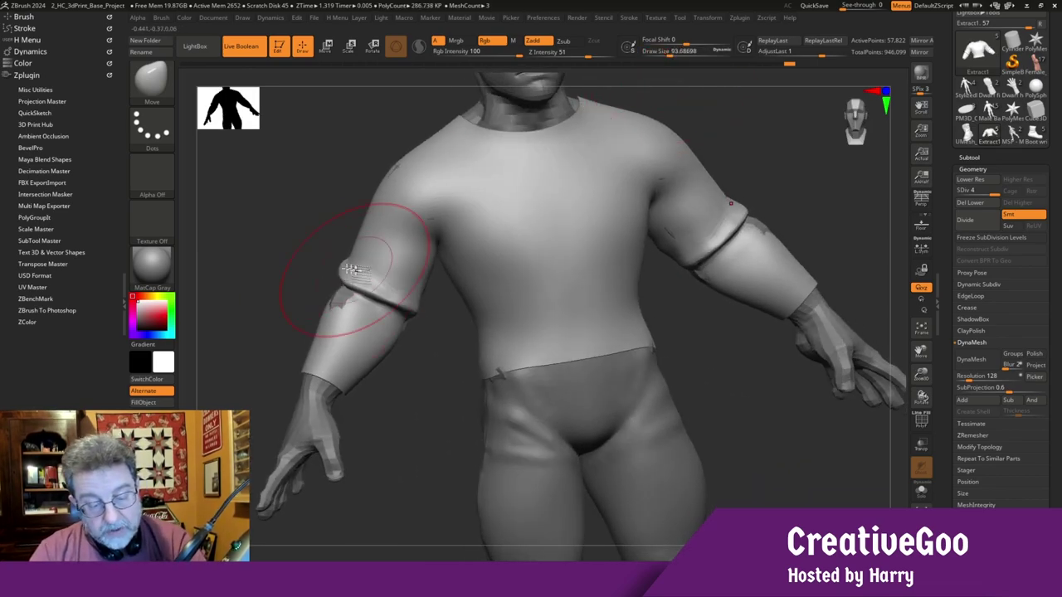
{"action": "mouse_move", "coordinate": [280, 225]}
{"action": "left_mouse_down"}
{"action": "mouse_move", "coordinate": [337, 244]}
{"action": "mouse_move", "coordinate": [357, 270]}
{"action": "left_mouse_up"}
{"action": "left_click_drag", "start_coordinate": [674, 51], "coordinate": [666, 51]}
{"action": "left_click_drag", "start_coordinate": [355, 272], "coordinate": [352, 269]}
{"action": "mouse_move", "coordinate": [655, 340]}
{"action": "left_mouse_down"}
{"action": "mouse_move", "coordinate": [498, 379]}
{"action": "mouse_move", "coordinate": [469, 373]}
{"action": "left_mouse_up"}
{"action": "left_click_drag", "start_coordinate": [322, 279], "coordinate": [346, 294]}
{"action": "left_click_drag", "start_coordinate": [241, 371], "coordinate": [321, 355]}
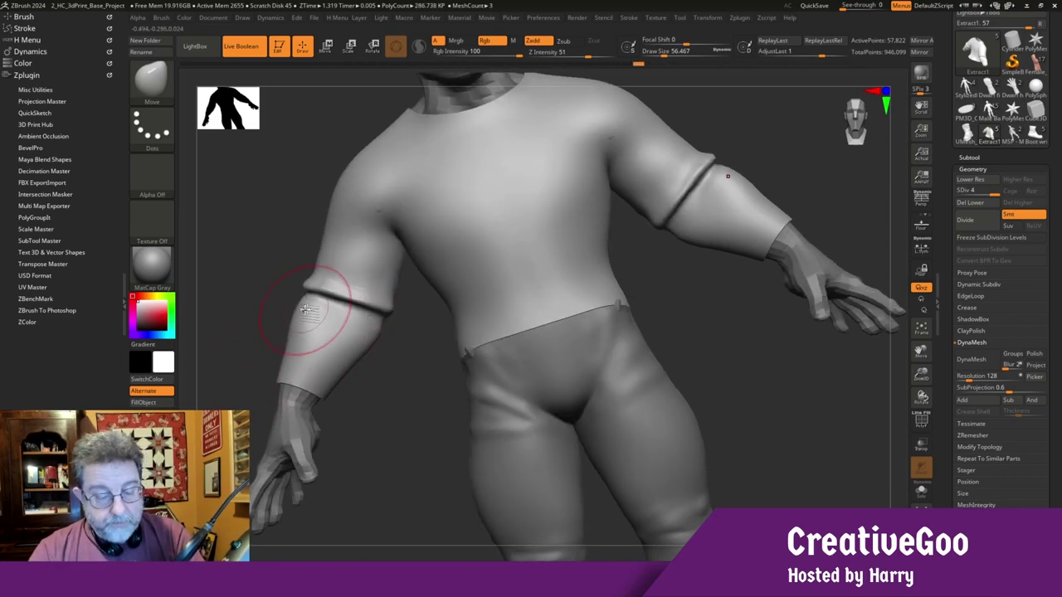
{"action": "left_click_drag", "start_coordinate": [248, 362], "coordinate": [256, 322]}
{"action": "left_click_drag", "start_coordinate": [319, 447], "coordinate": [371, 479]}
{"action": "left_click_drag", "start_coordinate": [240, 320], "coordinate": [248, 365]}
{"action": "left_click_drag", "start_coordinate": [380, 496], "coordinate": [381, 496], "text": "shift"}
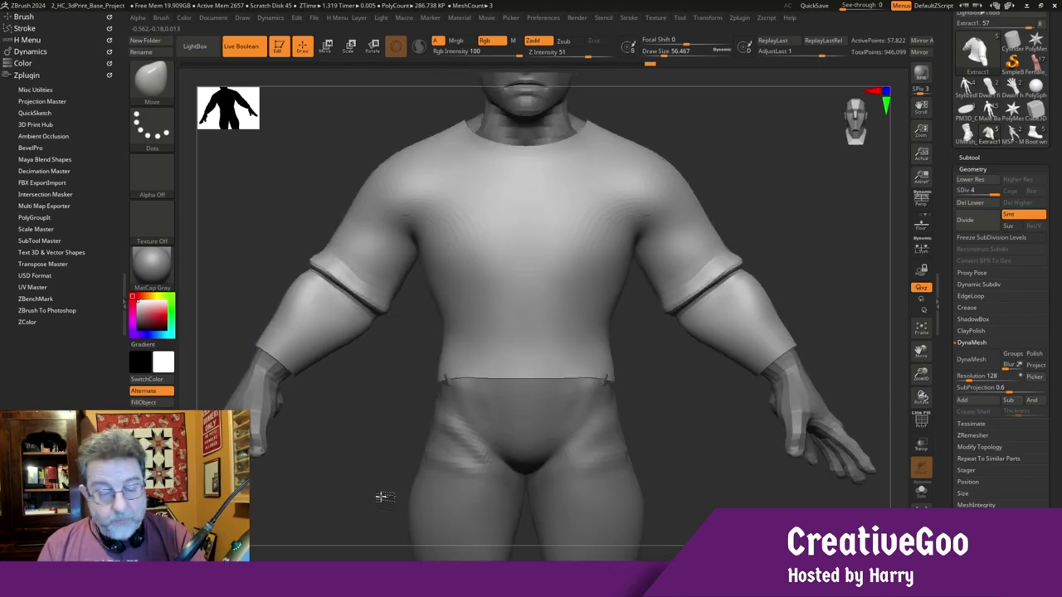
Carve diagonal creases into the forearm and upper sleeve on both sides of the elbow fold using DamStandard at draw size about 37
{"action": "key", "text": "b"}
{"action": "key", "text": "d"}
{"action": "key", "text": "s"}
{"action": "left_click_drag", "start_coordinate": [664, 53], "coordinate": [660, 53]}
{"action": "mouse_move", "coordinate": [340, 326]}
{"action": "left_mouse_down"}
{"action": "mouse_move", "coordinate": [288, 336]}
{"action": "mouse_move", "coordinate": [316, 308]}
{"action": "mouse_move", "coordinate": [277, 331]}
{"action": "mouse_move", "coordinate": [246, 332]}
{"action": "left_mouse_up"}
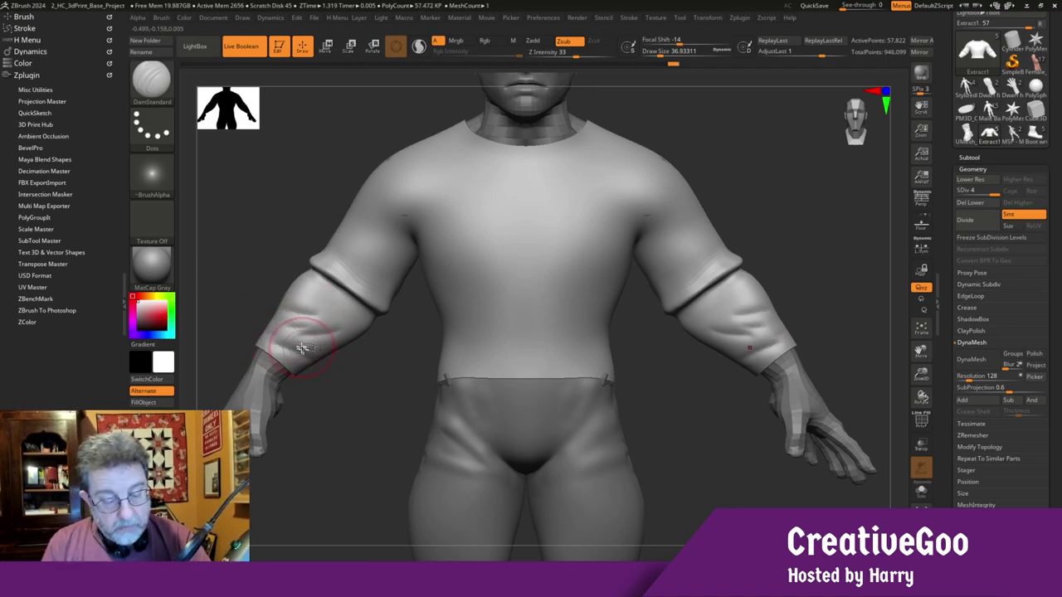
{"action": "mouse_move", "coordinate": [314, 354]}
{"action": "left_mouse_down"}
{"action": "mouse_move", "coordinate": [280, 332]}
{"action": "mouse_move", "coordinate": [320, 304]}
{"action": "mouse_move", "coordinate": [284, 368]}
{"action": "mouse_move", "coordinate": [311, 368]}
{"action": "left_mouse_up"}
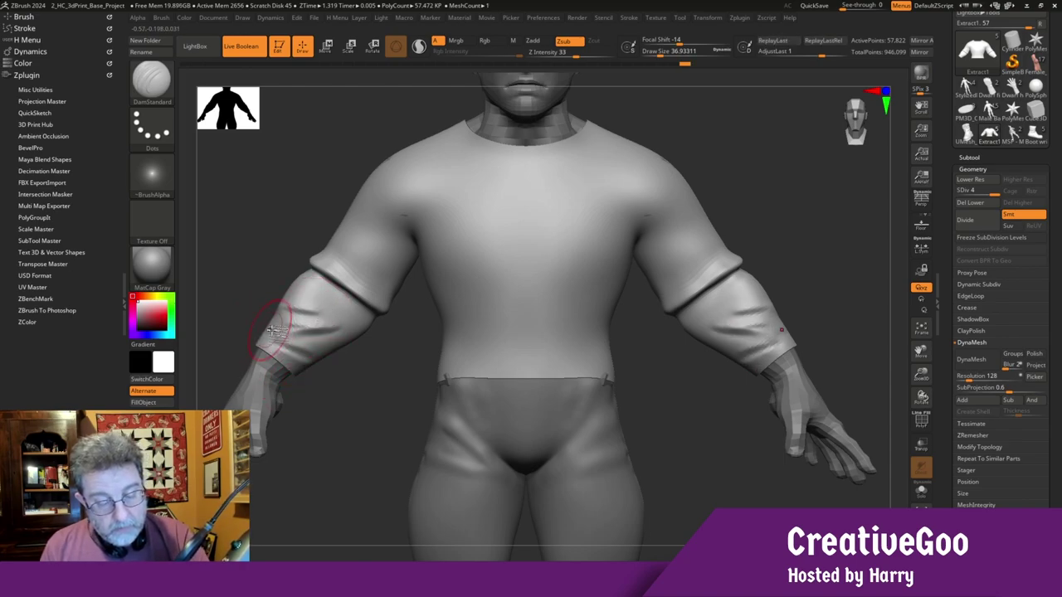
{"action": "left_click_drag", "start_coordinate": [390, 276], "coordinate": [296, 249]}
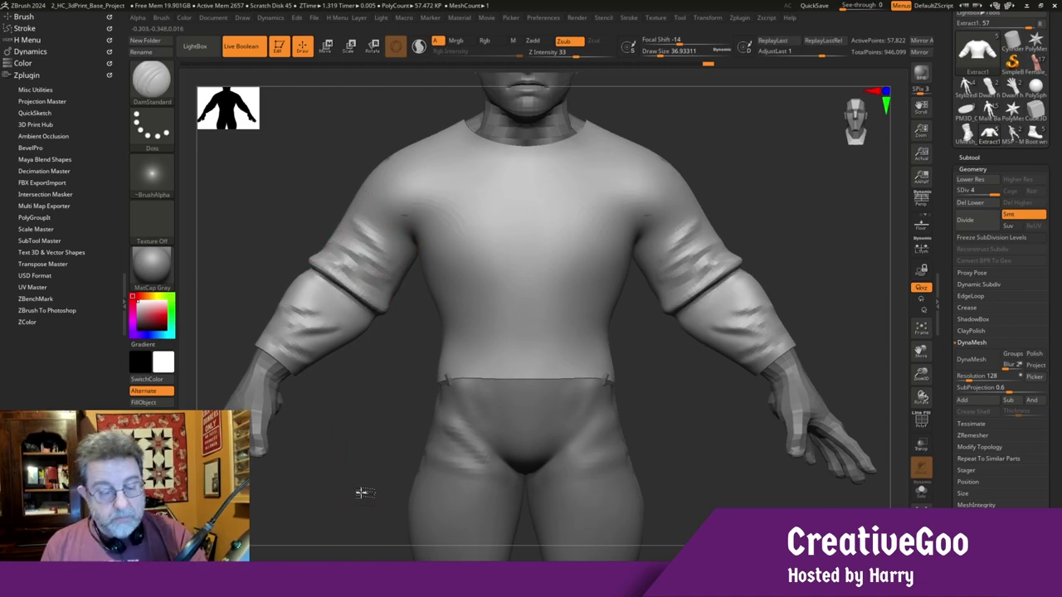
{"action": "left_click_drag", "start_coordinate": [362, 493], "coordinate": [353, 487]}
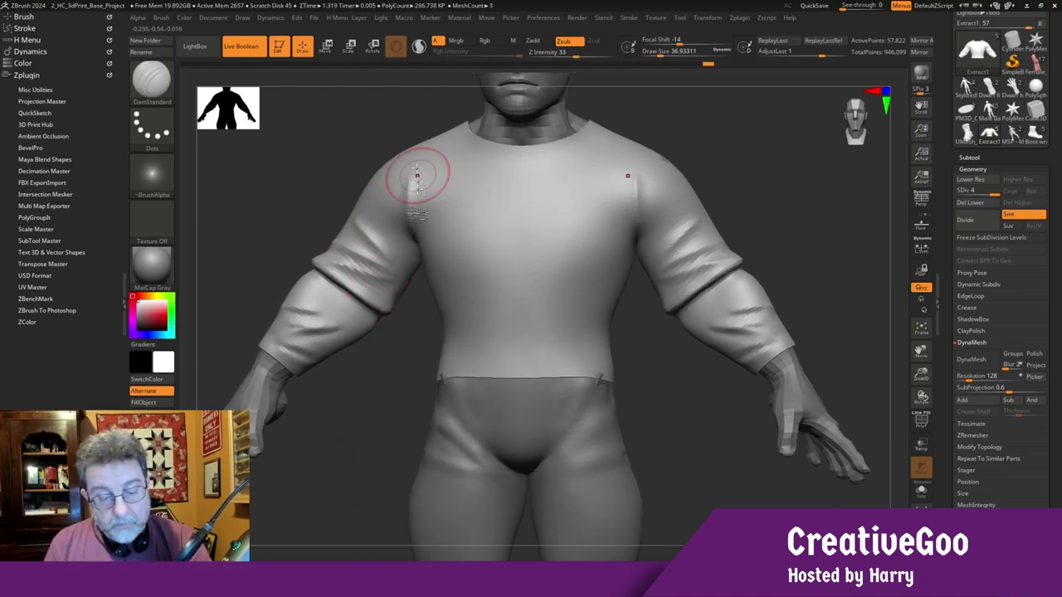
Carve DamStandard creases running from the front of the shoulder down into the armpit
{"action": "mouse_move", "coordinate": [428, 171]}
{"action": "left_mouse_down"}
{"action": "mouse_move", "coordinate": [427, 236]}
{"action": "mouse_move", "coordinate": [408, 236]}
{"action": "left_mouse_up"}
{"action": "left_click_drag", "start_coordinate": [341, 175], "coordinate": [354, 177]}
{"action": "mouse_move", "coordinate": [403, 212]}
{"action": "left_mouse_down"}
{"action": "mouse_move", "coordinate": [384, 203]}
{"action": "mouse_move", "coordinate": [406, 224]}
{"action": "left_mouse_up"}
{"action": "left_click_drag", "start_coordinate": [261, 197], "coordinate": [300, 213]}
Shape the shoulder and armpit folds and adjust the creased sleeve with the Move brush
{"action": "key", "text": "v"}
{"action": "left_click_drag", "start_coordinate": [394, 180], "coordinate": [398, 219]}
{"action": "left_click_drag", "start_coordinate": [299, 209], "coordinate": [267, 211]}
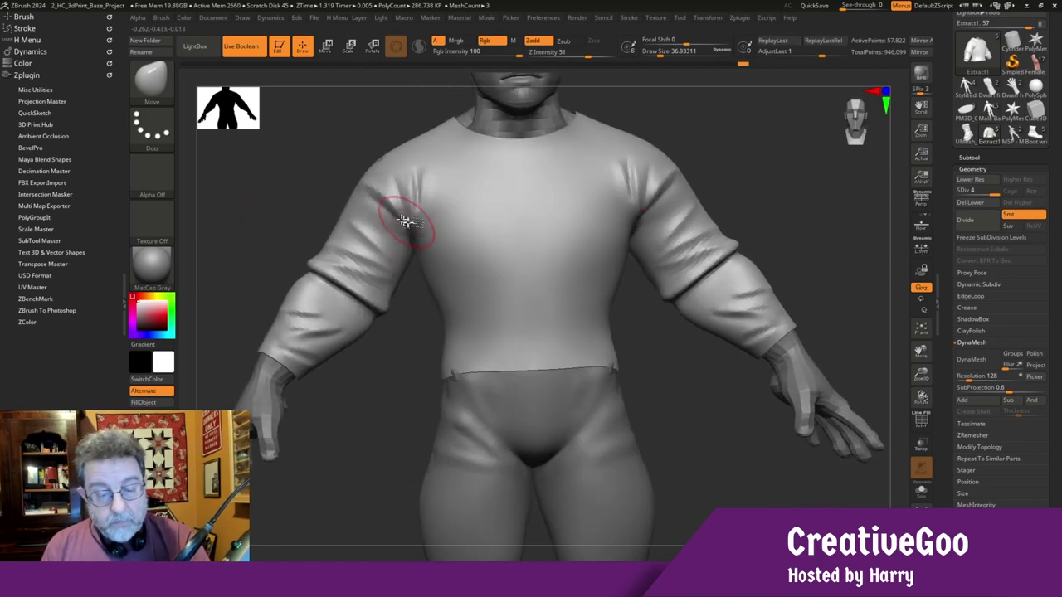
{"action": "left_click_drag", "start_coordinate": [410, 219], "coordinate": [298, 210]}
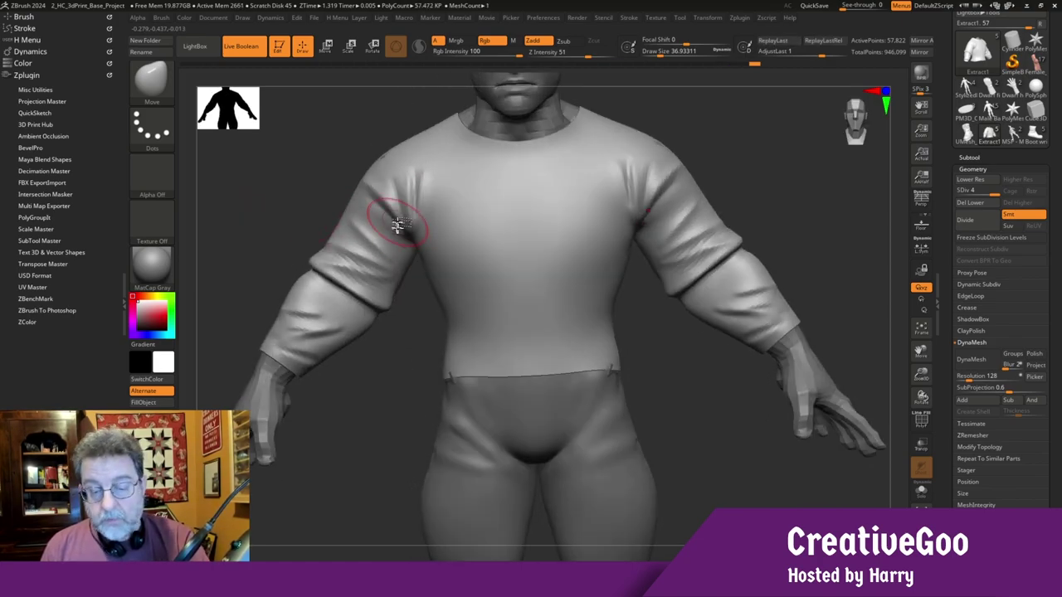
{"action": "left_click_drag", "start_coordinate": [680, 175], "coordinate": [673, 182]}
{"action": "left_click_drag", "start_coordinate": [665, 276], "coordinate": [659, 256]}
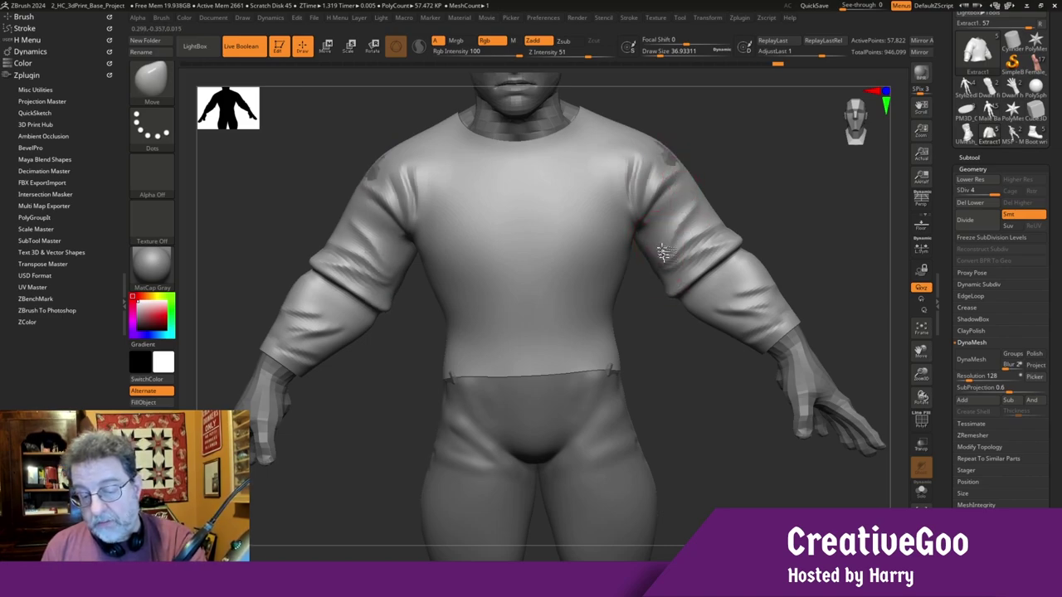
{"action": "mouse_move", "coordinate": [732, 311]}
{"action": "left_mouse_down"}
{"action": "mouse_move", "coordinate": [743, 300]}
{"action": "mouse_move", "coordinate": [774, 324]}
{"action": "left_mouse_up"}
{"action": "mouse_move", "coordinate": [378, 502]}
{"action": "left_mouse_down"}
{"action": "mouse_move", "coordinate": [372, 490]}
{"action": "mouse_move", "coordinate": [374, 505]}
{"action": "left_mouse_up"}
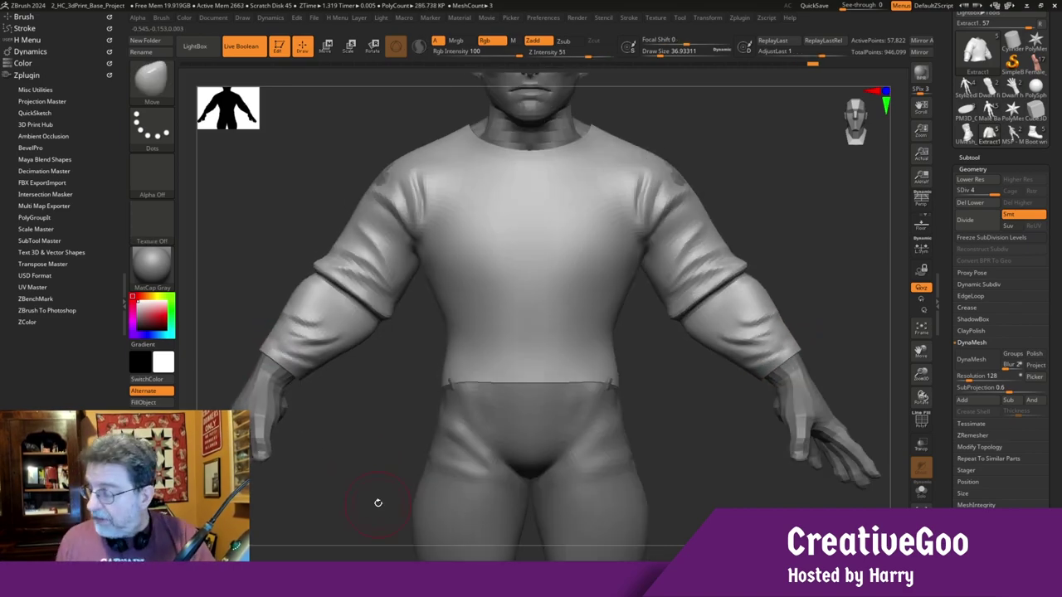
Check the grey shirt's chest folds on the reference board, return to ZBrush and undo a trial Move stroke on the chest
{"action": "key", "text": "alt+Tab"}
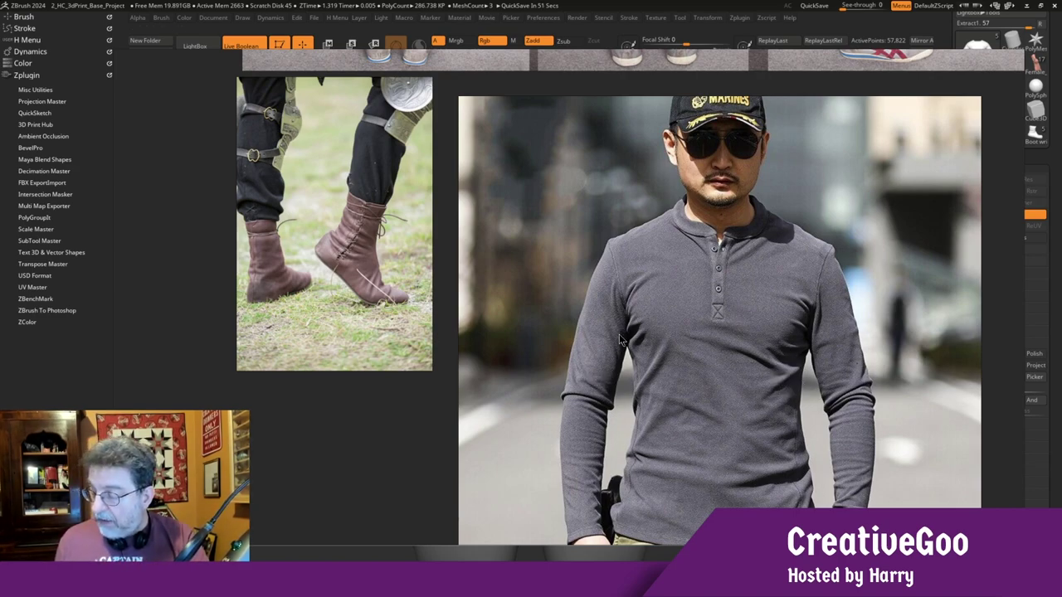
{"action": "key", "text": "alt+Tab"}
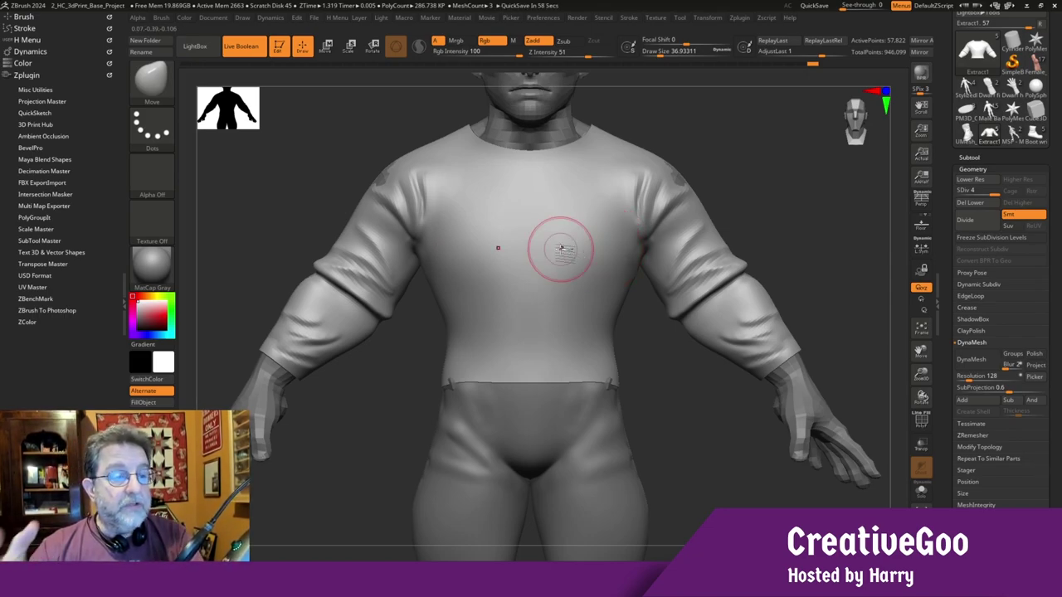
{"action": "left_click", "coordinate": [602, 244]}
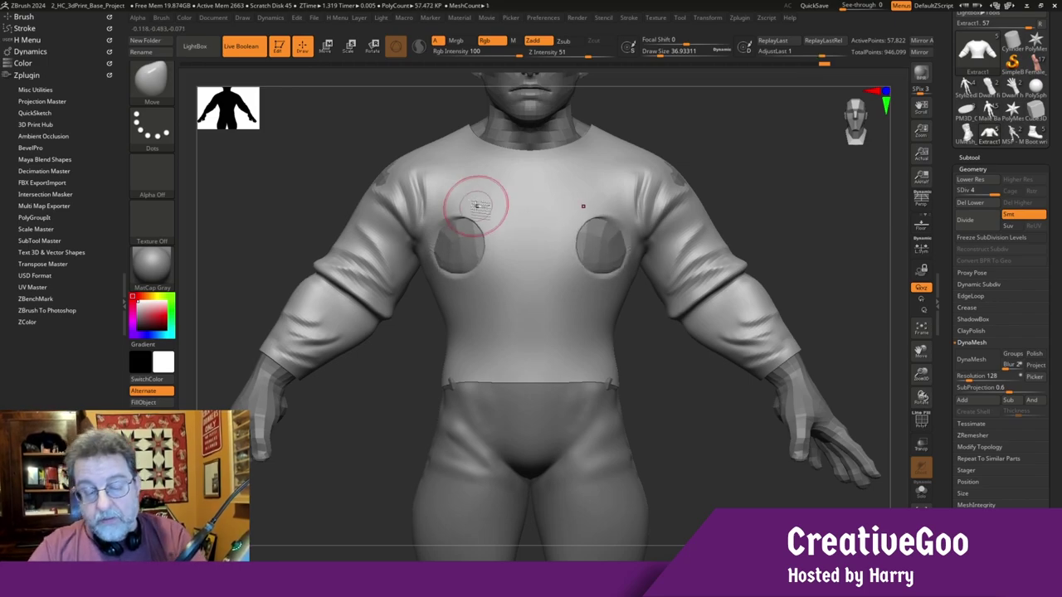
{"action": "key", "text": "ctrl+z"}
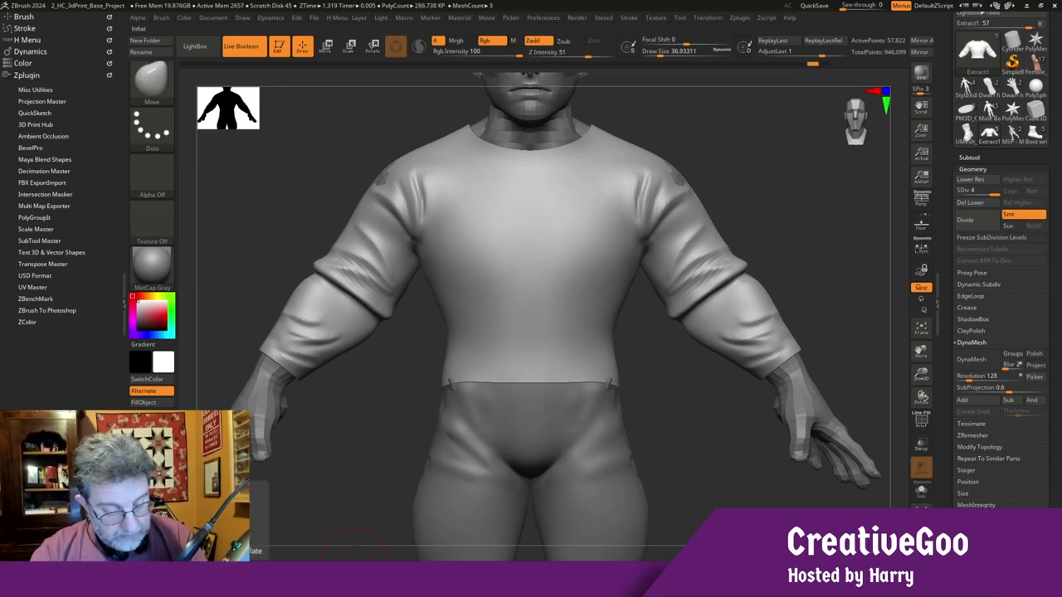
Raise a diagonal fold across the shirt's chest, from one shoulder toward the opposite side, using the Inflat brush at draw sizes about 11 and 23
{"action": "key", "text": "n"}
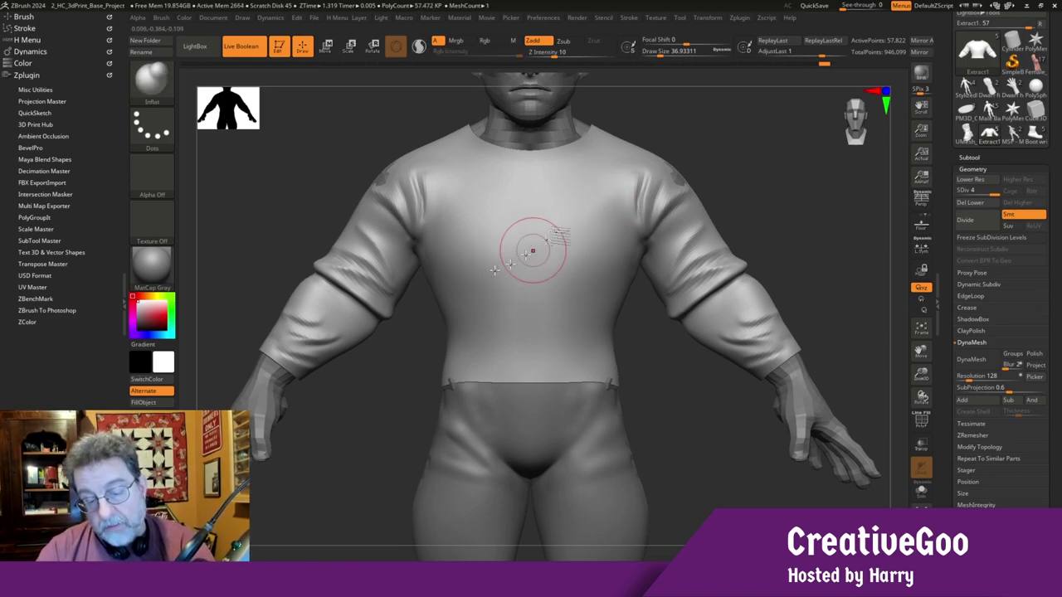
{"action": "left_click_drag", "start_coordinate": [661, 53], "coordinate": [651, 53]}
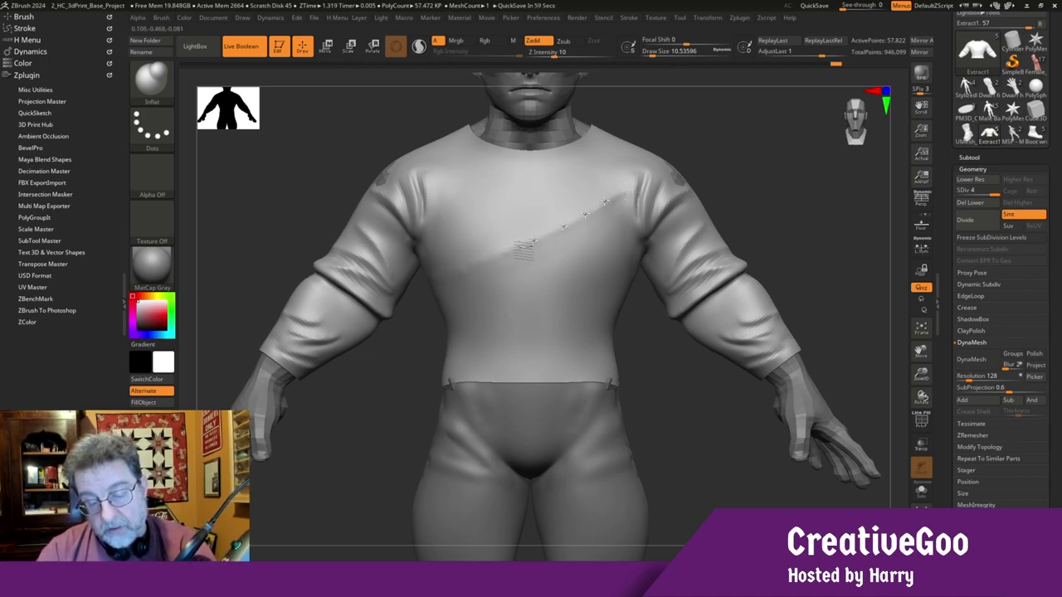
{"action": "key", "text": "bracketright"}
{"action": "key", "text": "bracketright"}
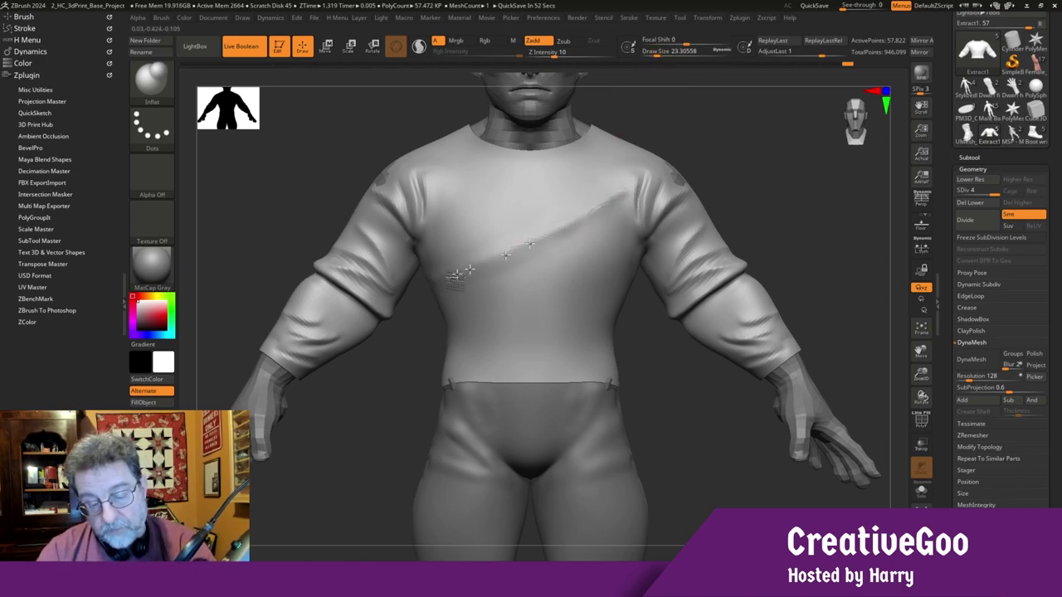
{"action": "left_click_drag", "start_coordinate": [359, 389], "coordinate": [393, 390]}
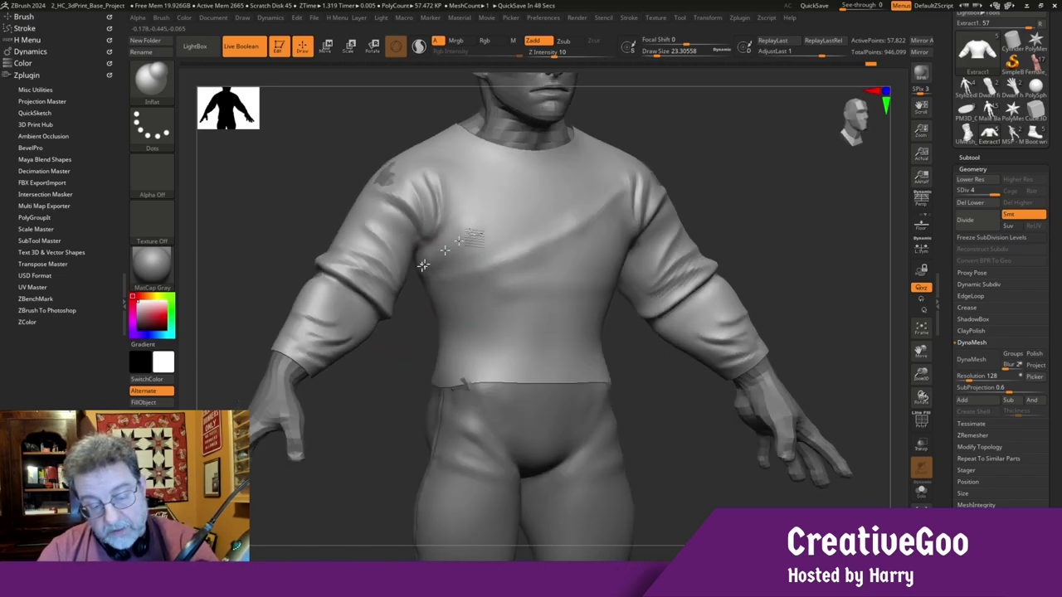
Build up the cloth around the diagonal chest fold with Inflat and smooth its transitions toward the armpit
{"action": "right_click_drag", "start_coordinate": [391, 415], "coordinate": [622, 242]}
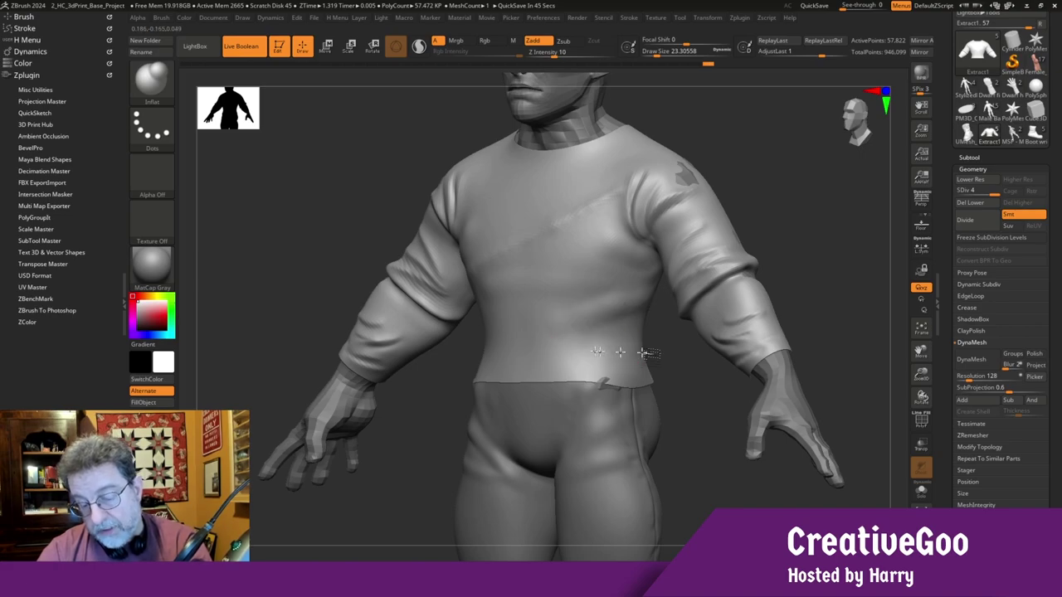
{"action": "mouse_move", "coordinate": [604, 356]}
{"action": "right_mouse_down"}
{"action": "mouse_move", "coordinate": [400, 440]}
{"action": "mouse_move", "coordinate": [513, 362]}
{"action": "right_mouse_up"}
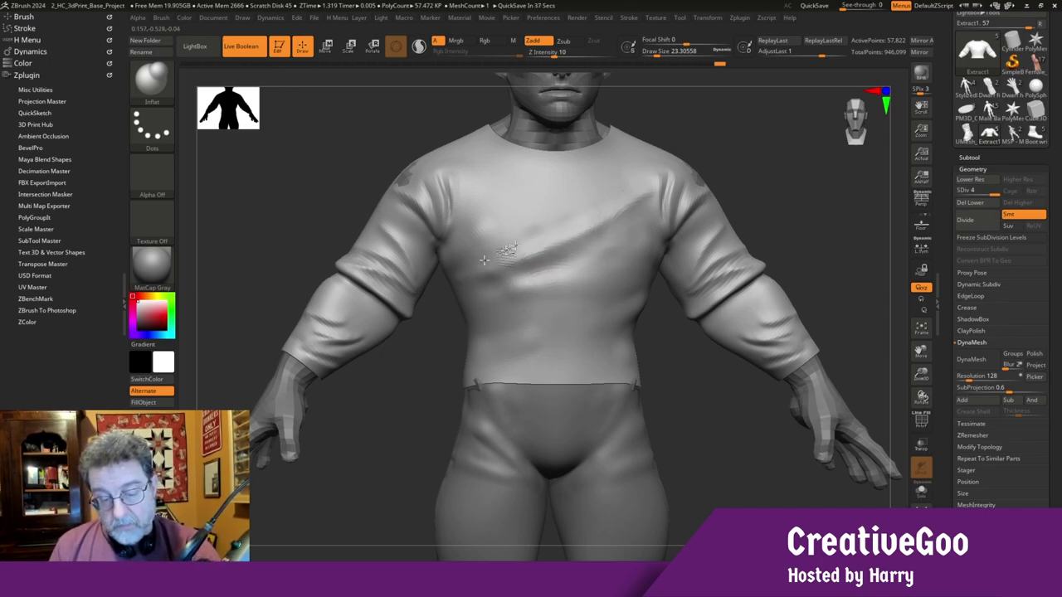
{"action": "left_click_drag", "start_coordinate": [442, 407], "coordinate": [454, 421]}
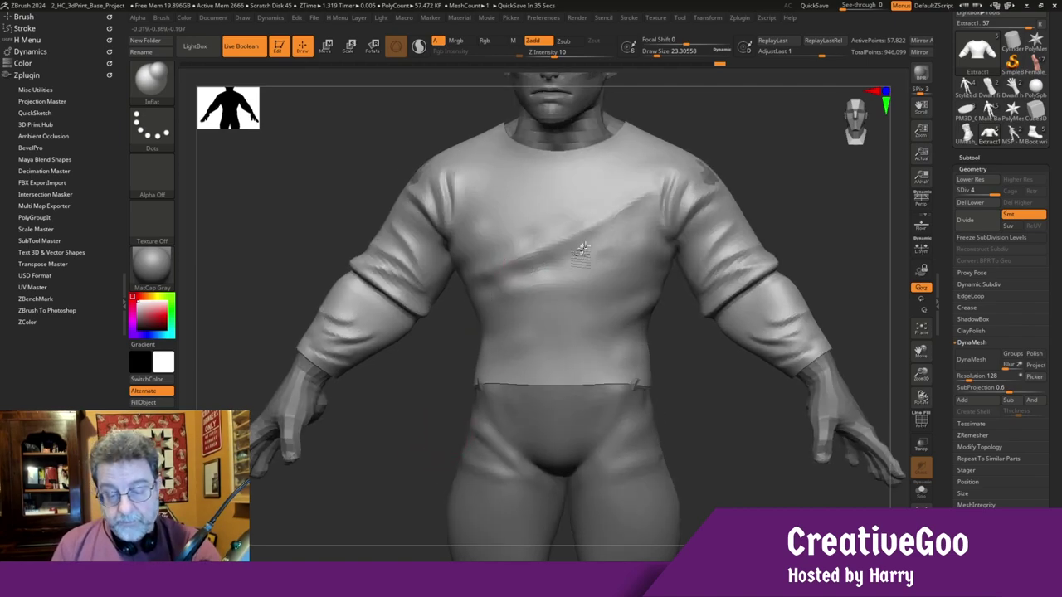
{"action": "left_click_drag", "start_coordinate": [481, 287], "coordinate": [574, 254]}
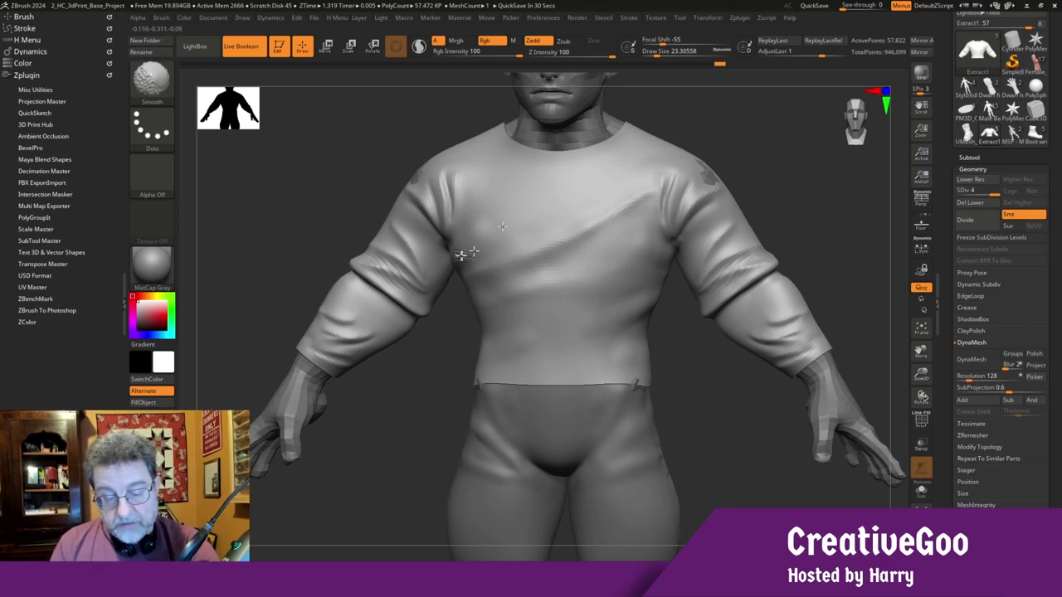
{"action": "left_click_drag", "start_coordinate": [415, 420], "coordinate": [374, 504]}
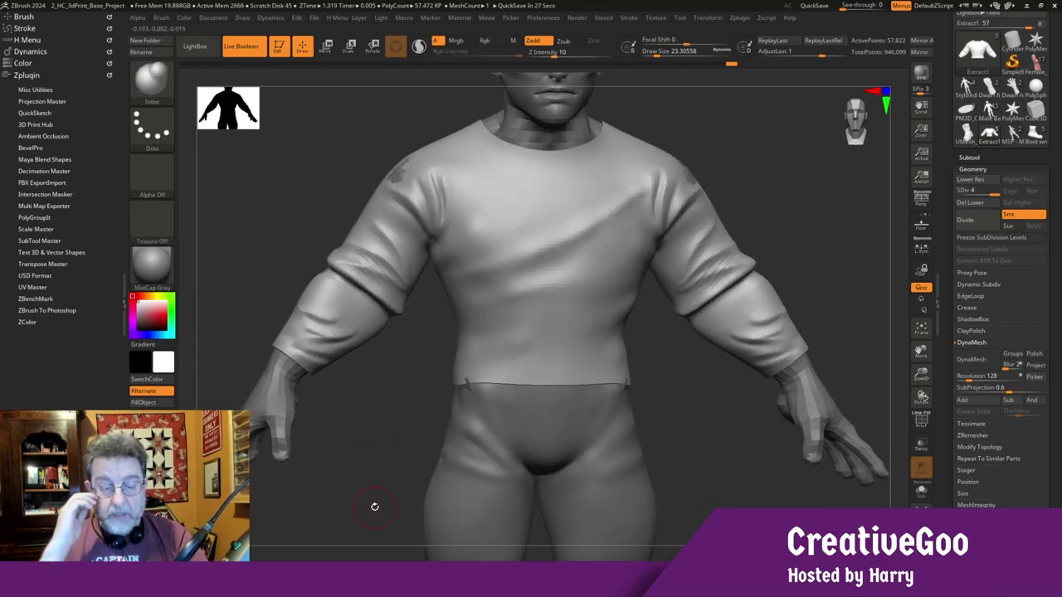
Carve DamStandard creases into the shirt running inward from the armpit and from the side of the waist at draw size about 23
{"action": "key", "text": "b"}
{"action": "key", "text": "d"}
{"action": "key", "text": "s"}
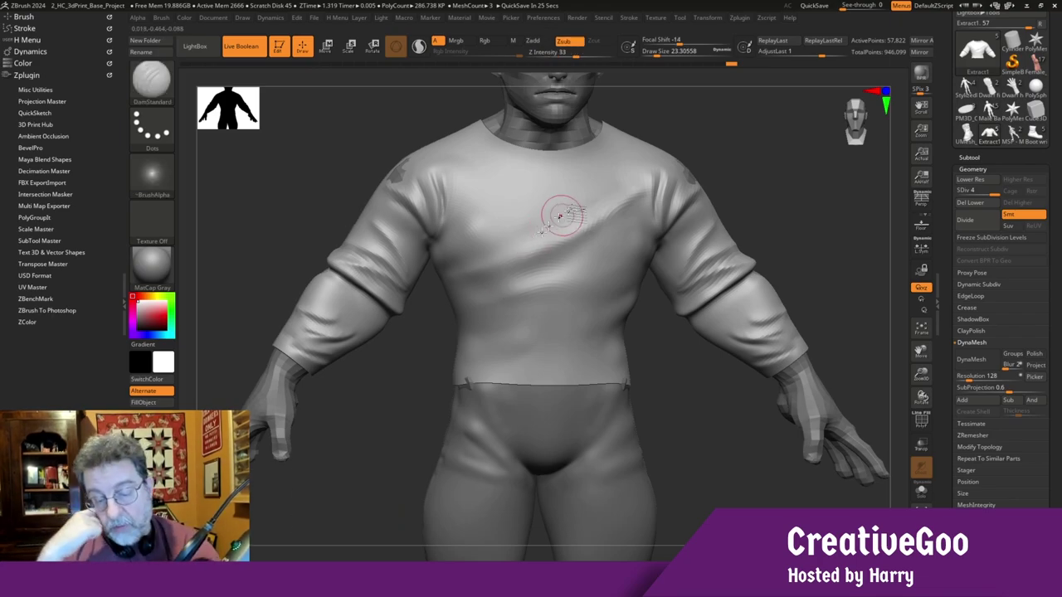
{"action": "left_click_drag", "start_coordinate": [466, 326], "coordinate": [452, 327]}
{"action": "left_click_drag", "start_coordinate": [479, 239], "coordinate": [425, 274]}
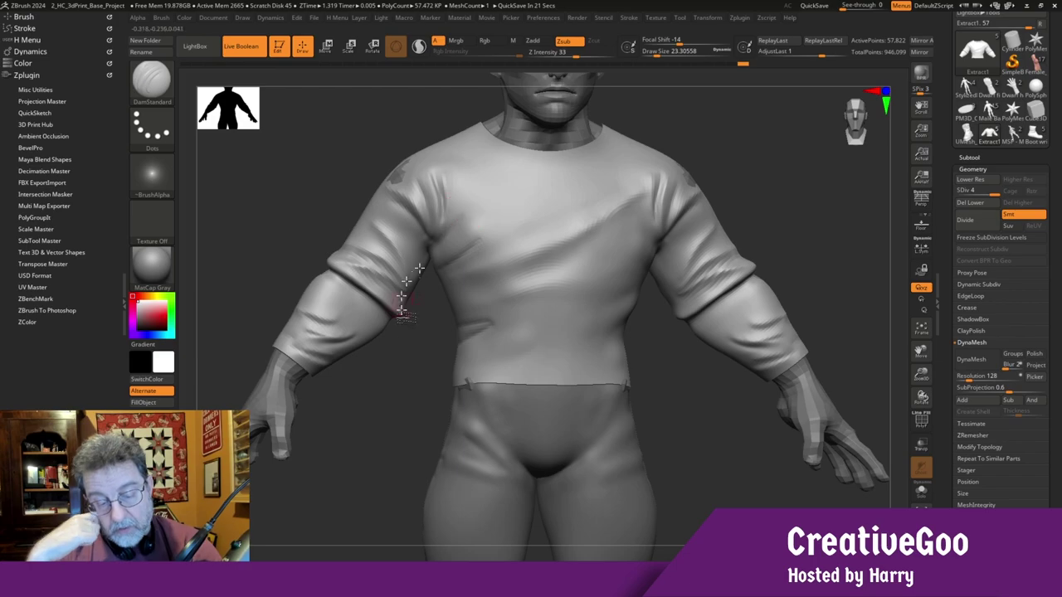
Soften the armpit and waist creases with smoothing strokes on the shirt's front and side
{"action": "mouse_move", "coordinate": [464, 232]}
{"action": "left_mouse_down", "text": "shift"}
{"action": "mouse_move", "coordinate": [452, 225]}
{"action": "mouse_move", "coordinate": [469, 249]}
{"action": "left_mouse_up", "text": "shift"}
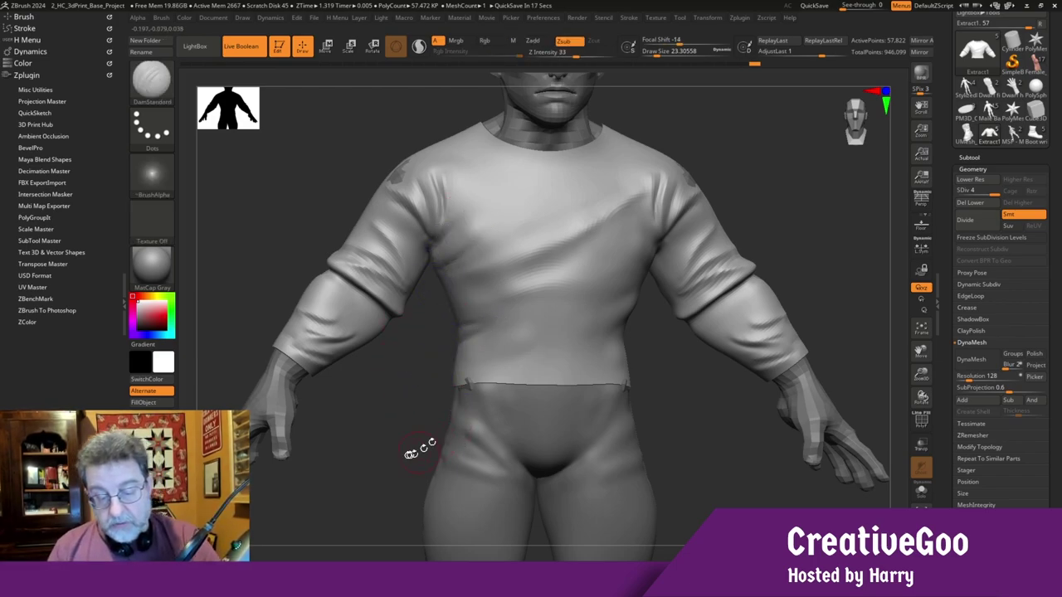
{"action": "left_click_drag", "start_coordinate": [415, 445], "coordinate": [580, 350]}
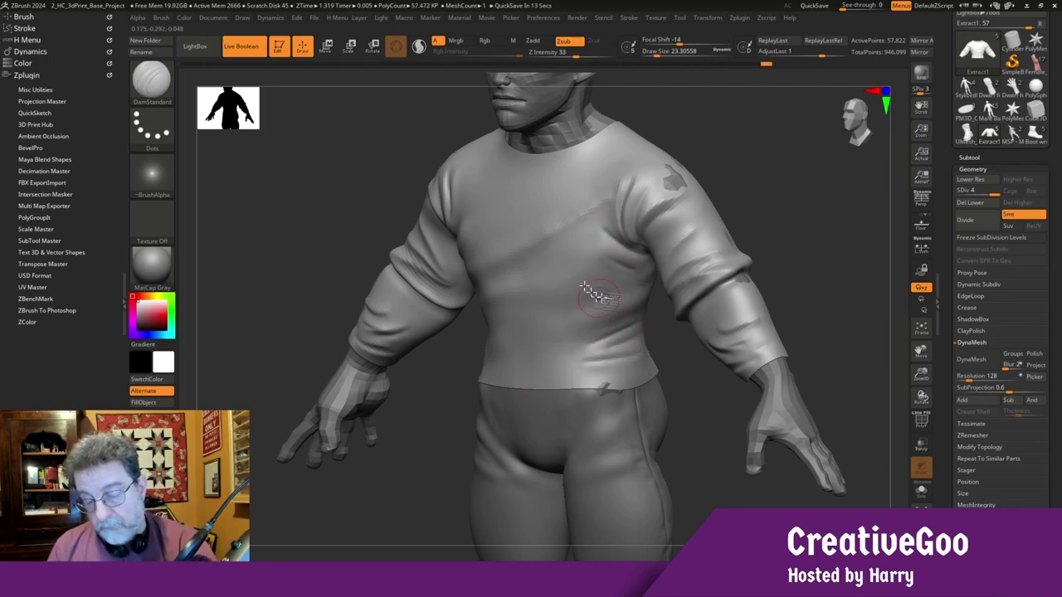
{"action": "key", "text": "shift"}
{"action": "left_click_drag", "start_coordinate": [633, 260], "coordinate": [641, 271], "text": "shift"}
{"action": "mouse_move", "coordinate": [628, 330]}
{"action": "left_mouse_down", "text": "shift"}
{"action": "mouse_move", "coordinate": [636, 339]}
{"action": "mouse_move", "coordinate": [605, 366]}
{"action": "left_mouse_up", "text": "shift"}
{"action": "mouse_move", "coordinate": [367, 543]}
{"action": "left_mouse_down"}
{"action": "mouse_move", "coordinate": [337, 547]}
{"action": "mouse_move", "coordinate": [371, 512]}
{"action": "left_mouse_up"}
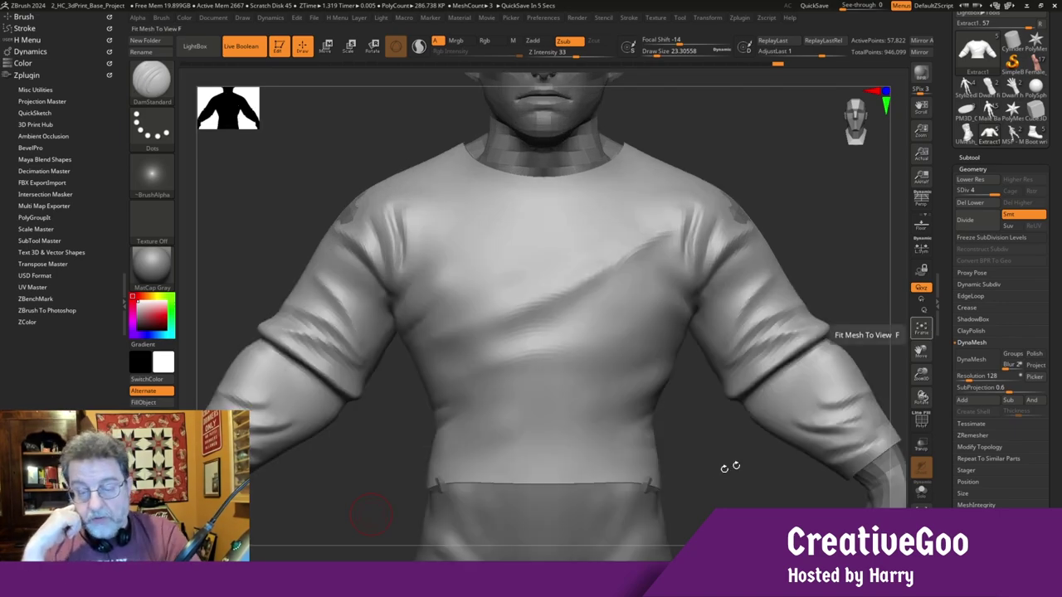
Frame the whole figure and start adjusting the sleeve at the elbow with the Move brush at draw size about 51
{"action": "left_click", "coordinate": [920, 330]}
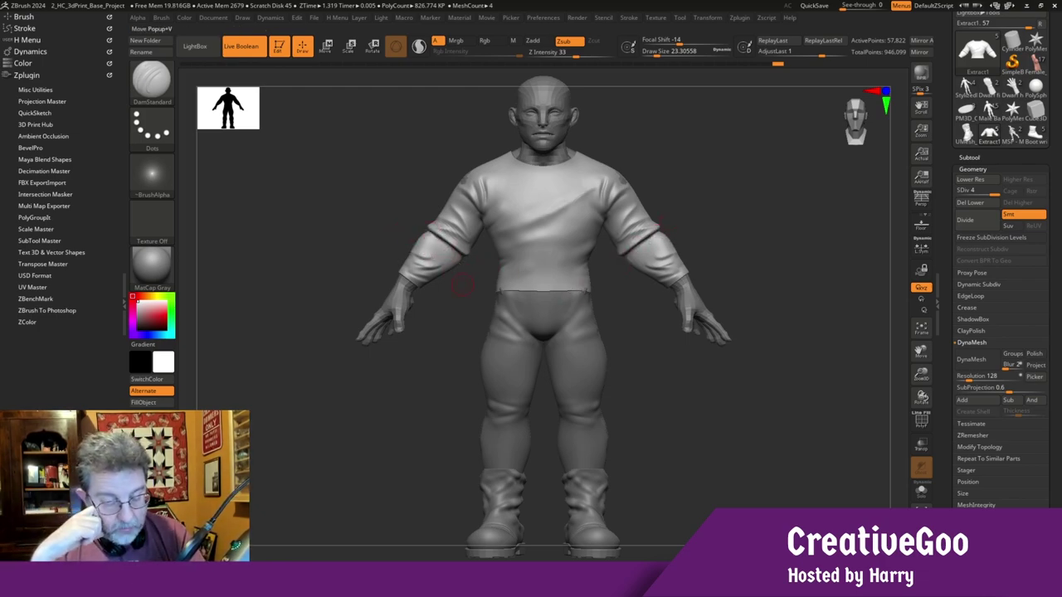
{"action": "left_click", "coordinate": [286, 576]}
{"action": "left_click_drag", "start_coordinate": [655, 52], "coordinate": [663, 54]}
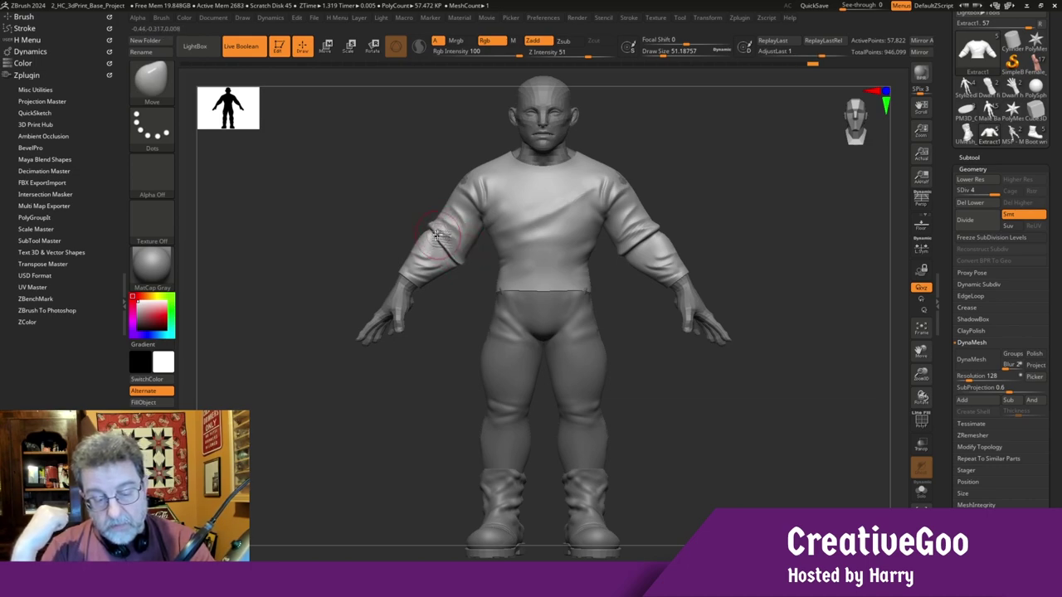
Reshape the elbow and forearm folds on both shirt sleeves with the Move brush, and smooth the creases
{"action": "left_click_drag", "start_coordinate": [649, 222], "coordinate": [637, 234]}
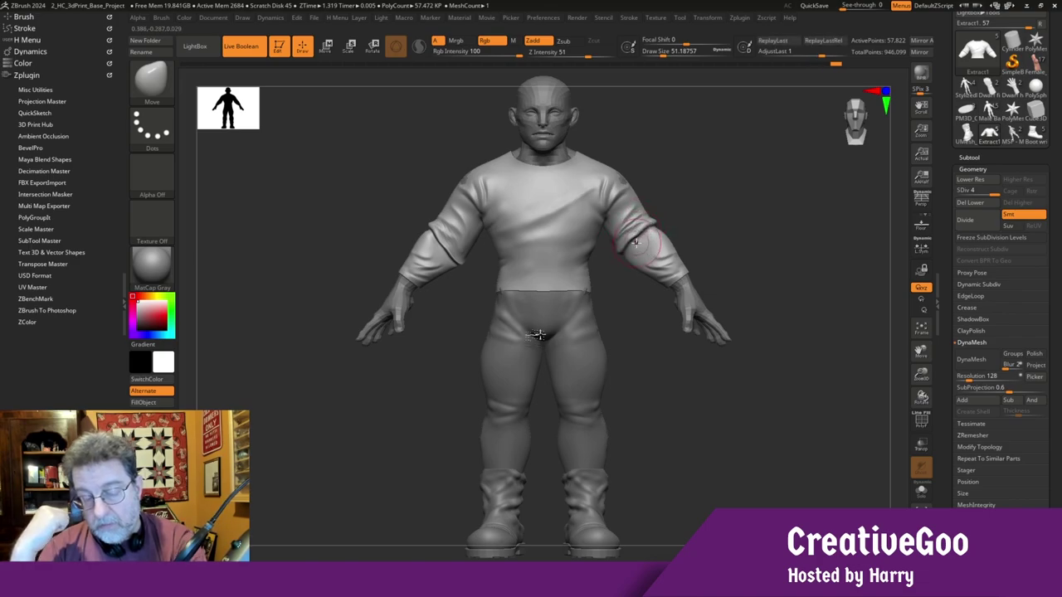
{"action": "left_click_drag", "start_coordinate": [629, 240], "coordinate": [620, 253]}
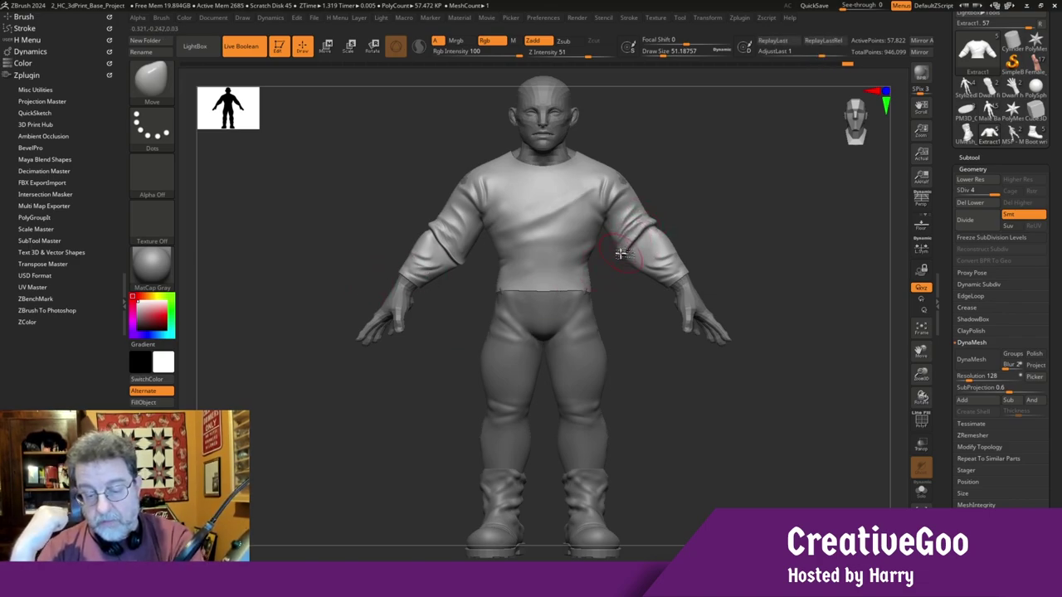
{"action": "left_click_drag", "start_coordinate": [418, 255], "coordinate": [424, 271]}
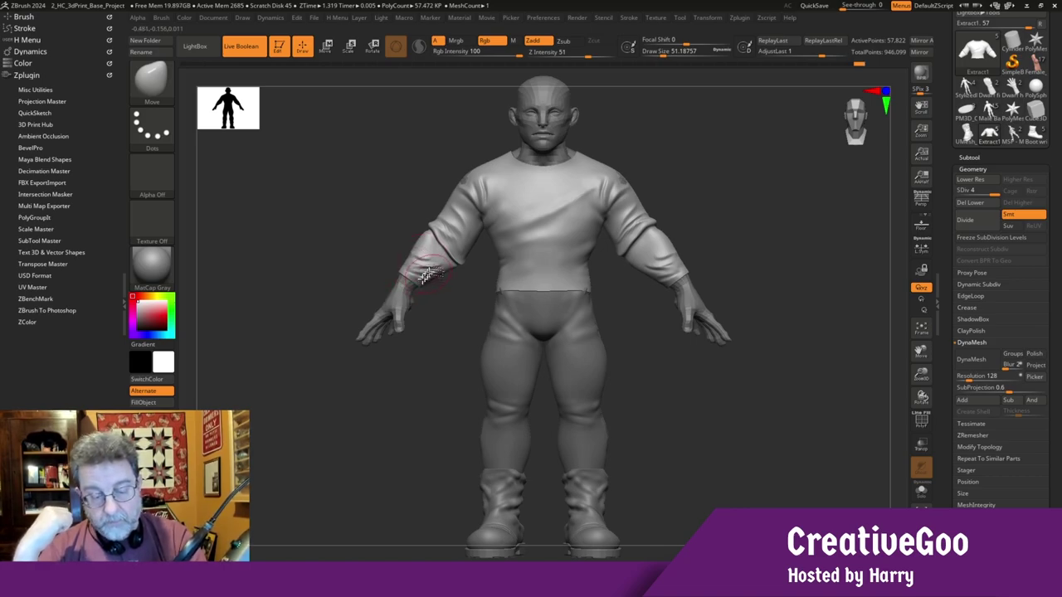
{"action": "left_click_drag", "start_coordinate": [662, 257], "coordinate": [631, 267]}
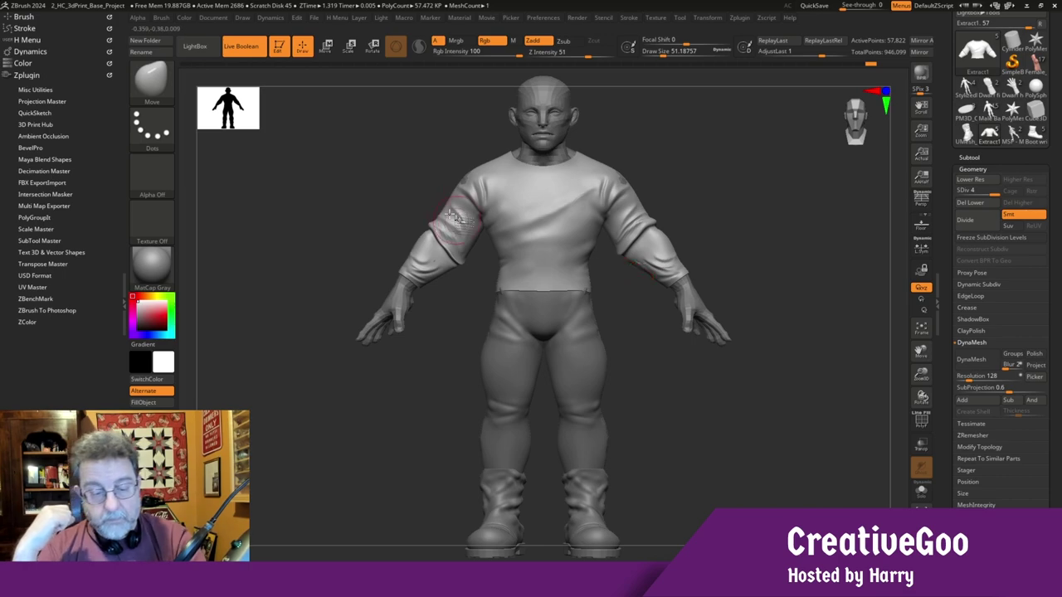
{"action": "left_click_drag", "start_coordinate": [440, 236], "coordinate": [434, 245]}
{"action": "left_click_drag", "start_coordinate": [350, 495], "coordinate": [353, 499]}
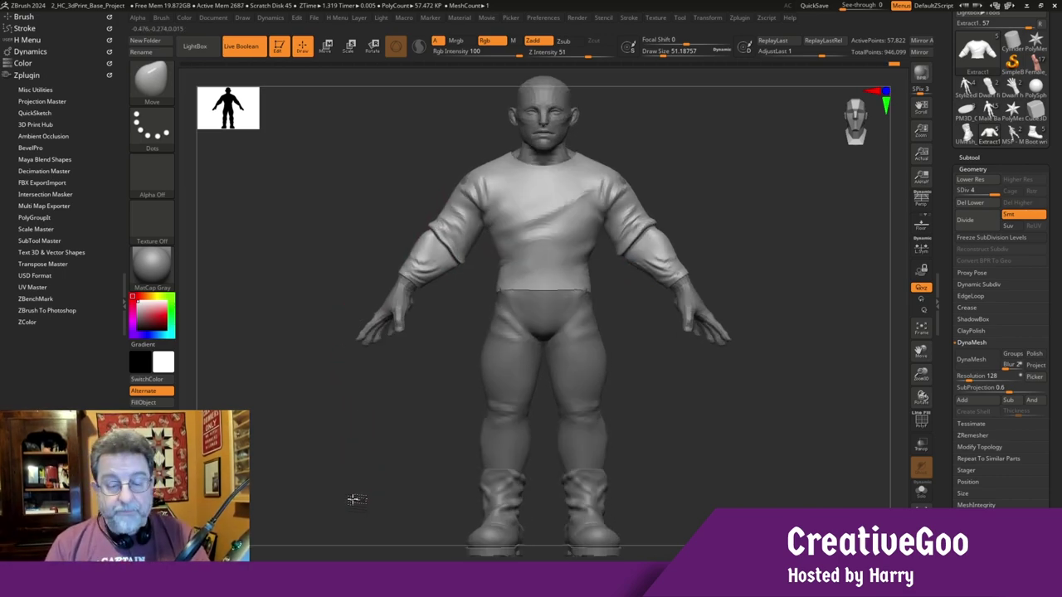
{"action": "left_click_drag", "start_coordinate": [428, 235], "coordinate": [461, 264], "text": "shift"}
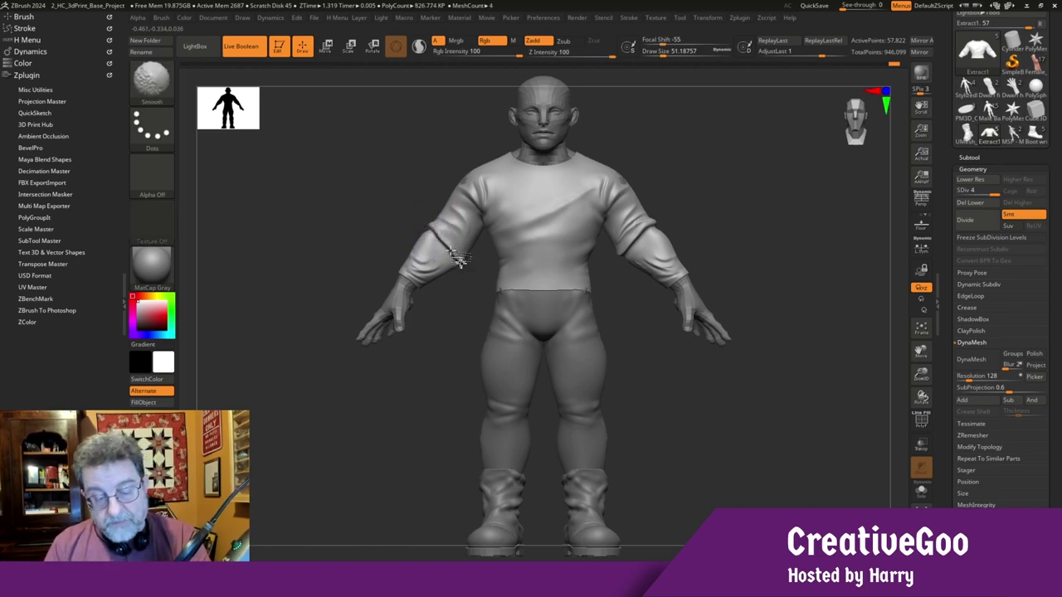
{"action": "mouse_move", "coordinate": [618, 245]}
{"action": "left_mouse_down", "text": "shift"}
{"action": "mouse_move", "coordinate": [638, 217]}
{"action": "mouse_move", "coordinate": [644, 225]}
{"action": "left_mouse_up", "text": "shift"}
Examine the shirt and the whole figure from the front, back and side
{"action": "mouse_move", "coordinate": [328, 482]}
{"action": "left_mouse_down"}
{"action": "mouse_move", "coordinate": [313, 491]}
{"action": "mouse_move", "coordinate": [316, 505]}
{"action": "left_mouse_up"}
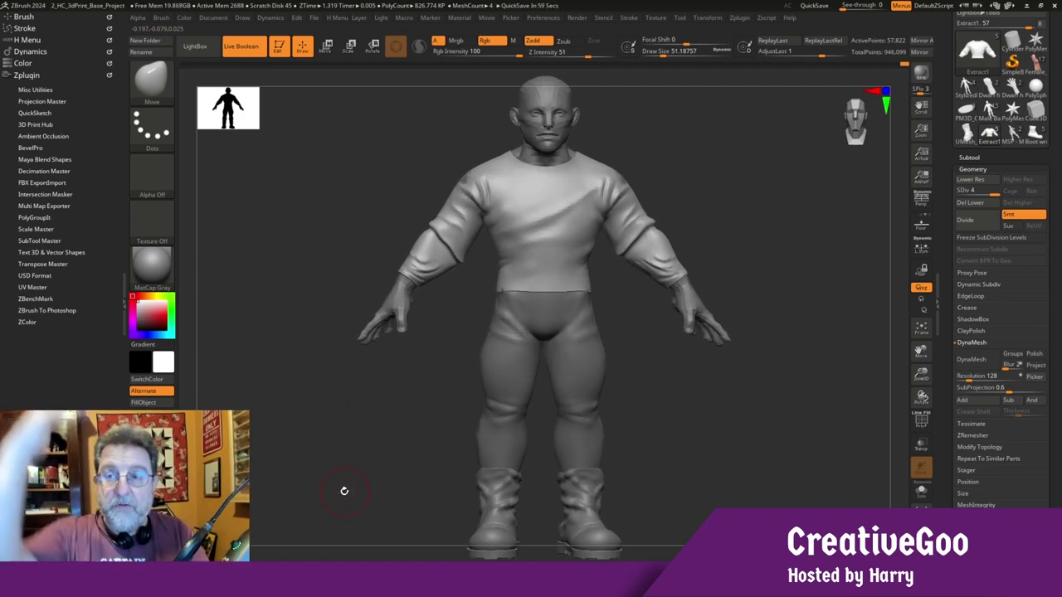
{"action": "mouse_move", "coordinate": [345, 495]}
{"action": "left_mouse_down"}
{"action": "mouse_move", "coordinate": [309, 481]}
{"action": "mouse_move", "coordinate": [424, 494]}
{"action": "left_mouse_up"}
{"action": "left_click", "coordinate": [919, 332]}
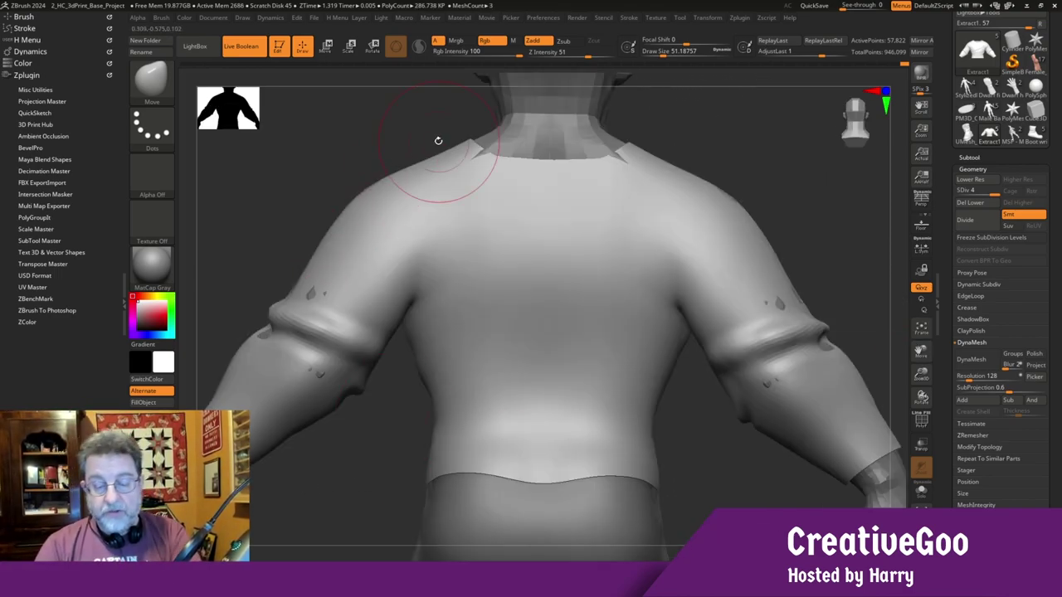
{"action": "left_click_drag", "start_coordinate": [916, 381], "coordinate": [903, 323]}
{"action": "left_click_drag", "start_coordinate": [431, 471], "coordinate": [371, 481]}
{"action": "left_click_drag", "start_coordinate": [316, 436], "coordinate": [392, 485]}
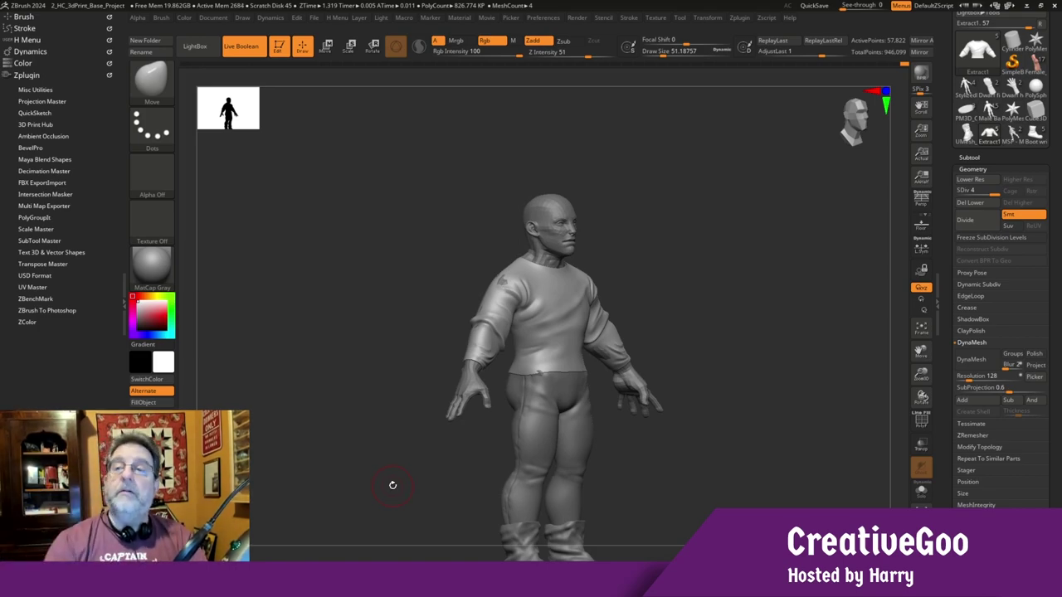
{"action": "left_click_drag", "start_coordinate": [420, 471], "coordinate": [339, 418]}
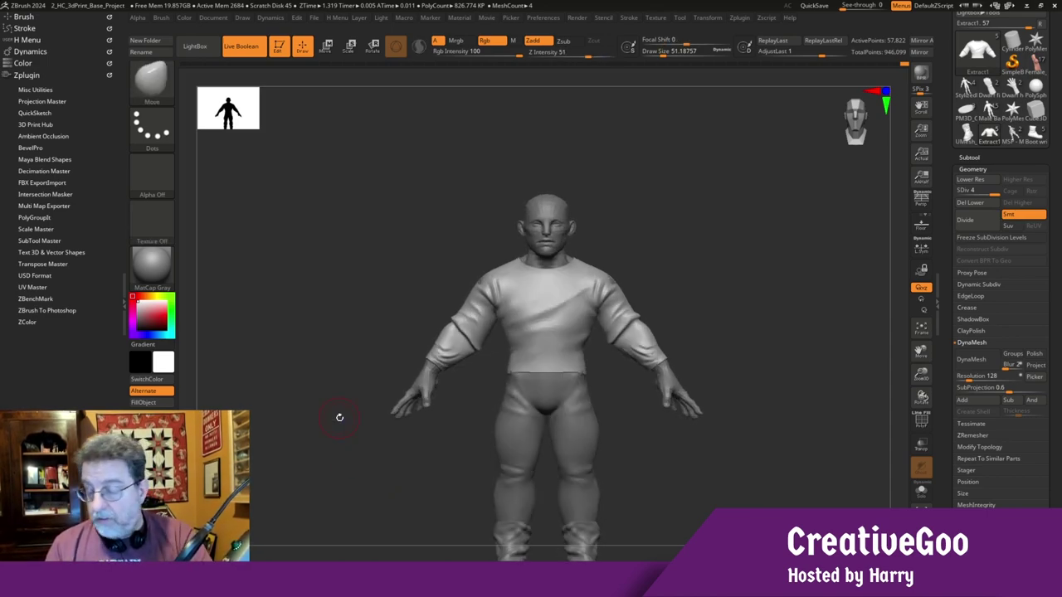
{"action": "key", "text": "shift"}
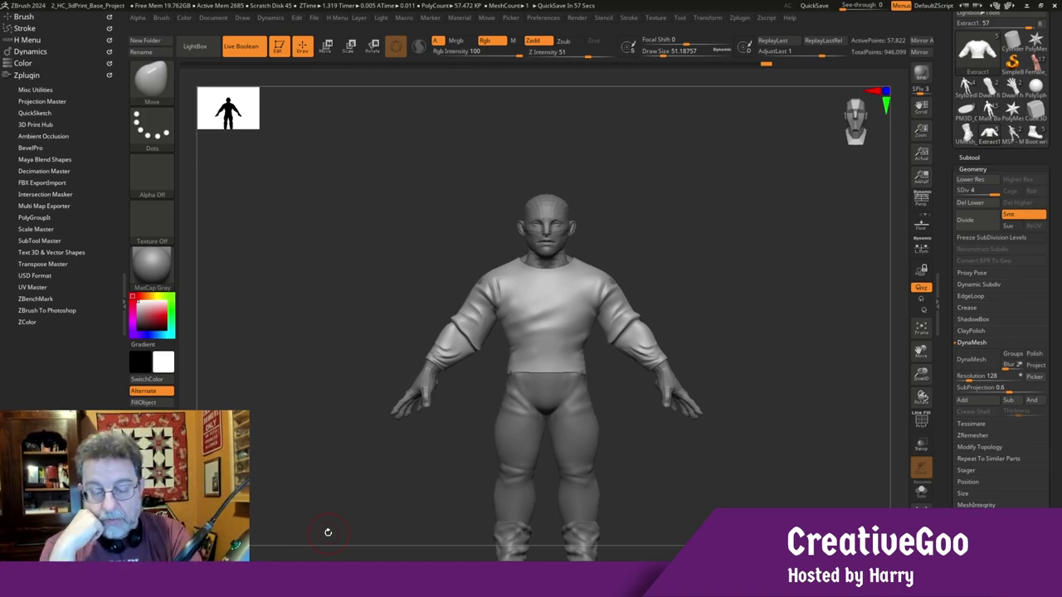
{"action": "left_click_drag", "start_coordinate": [335, 432], "coordinate": [341, 432]}
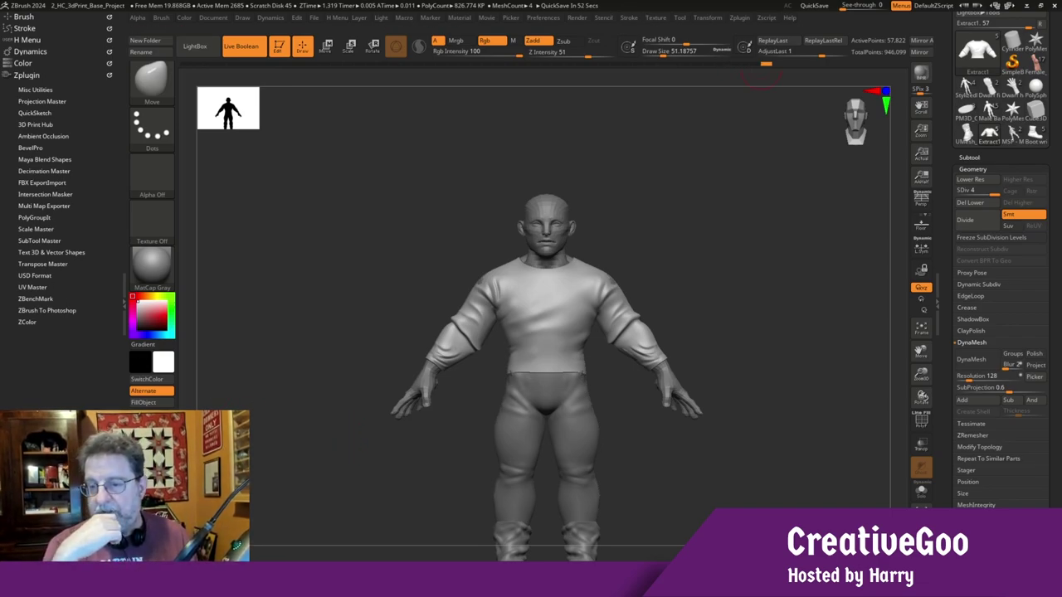
Switch to the image viewer, examine MSP Hunter 2 painted 1.jpg and a maximized Dress 4.JPG, and return to ZBrush
{"action": "key", "text": "alt+Tab"}
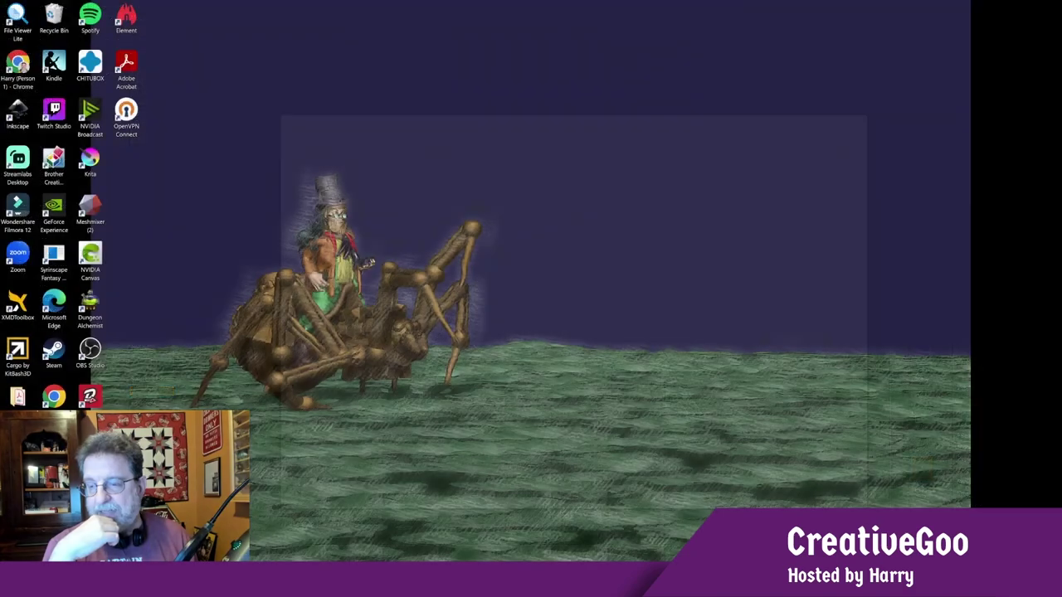
{"action": "key", "text": "alt+Tab"}
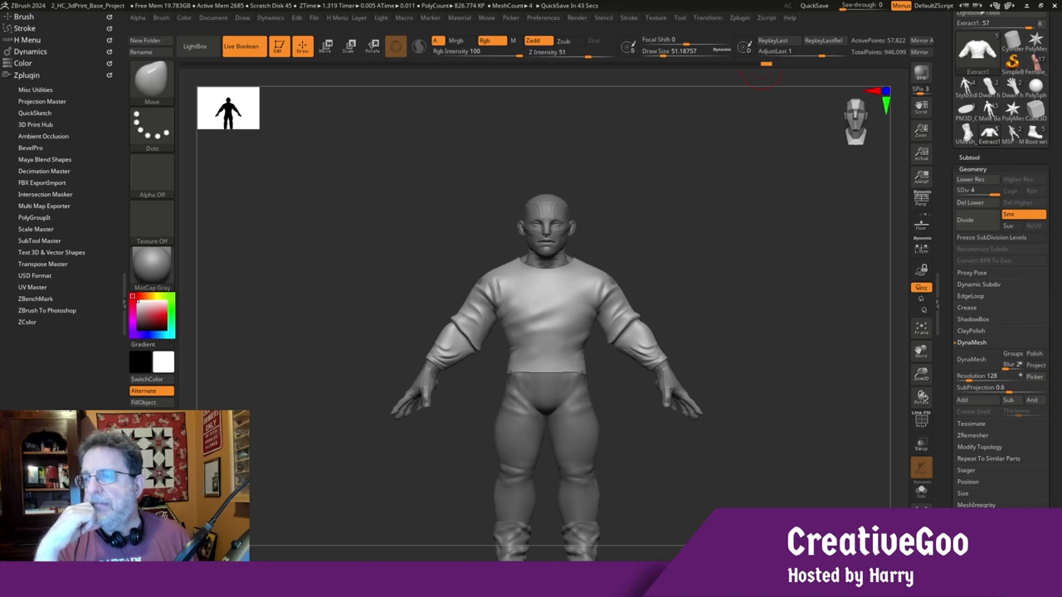
{"action": "key", "text": "alt+Tab"}
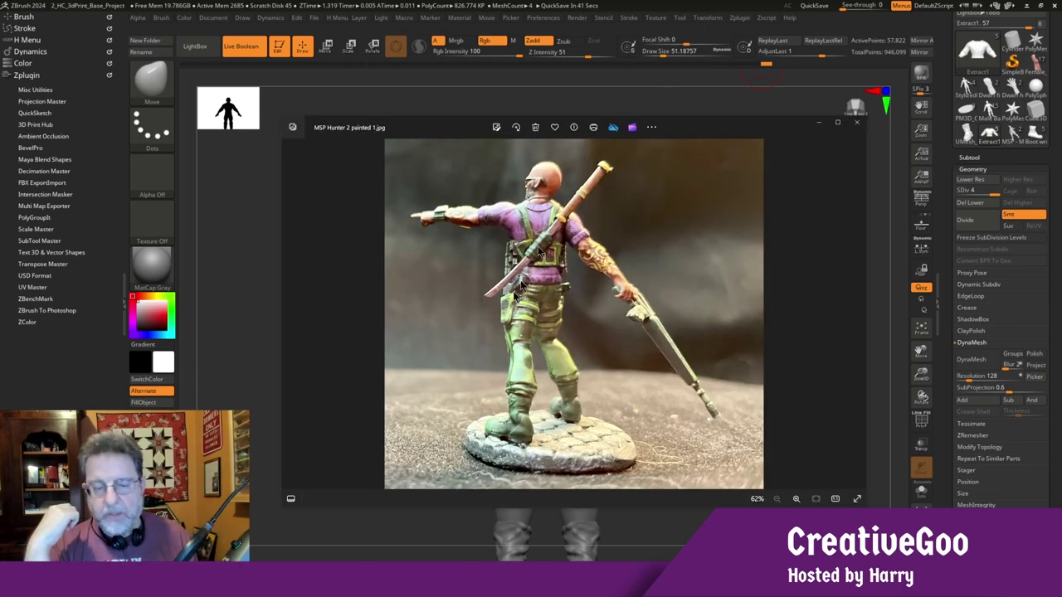
{"action": "left_click_drag", "start_coordinate": [591, 0], "coordinate": [444, 147]}
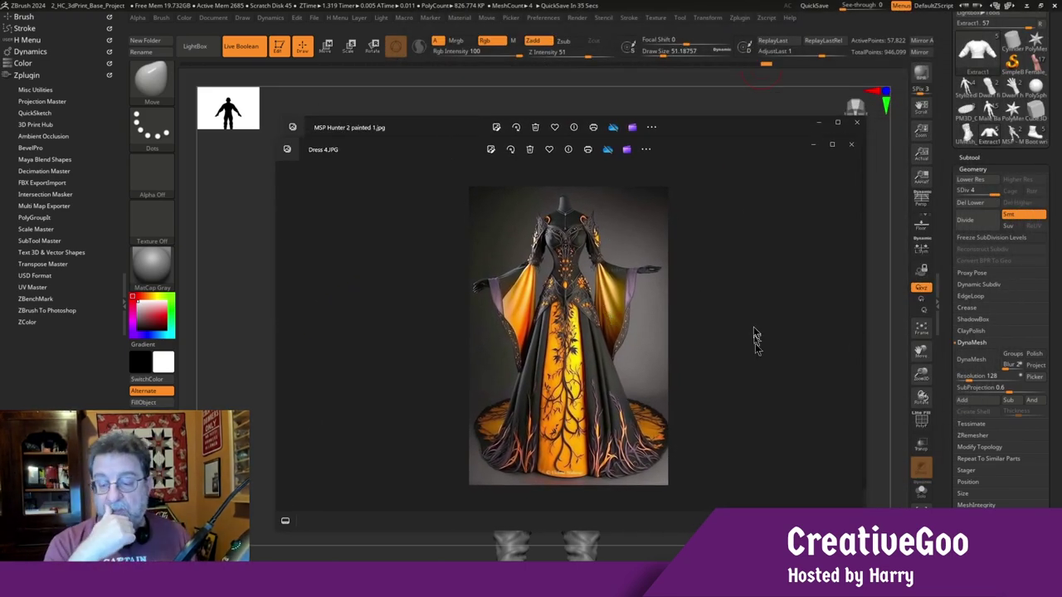
{"action": "left_click", "coordinate": [832, 145]}
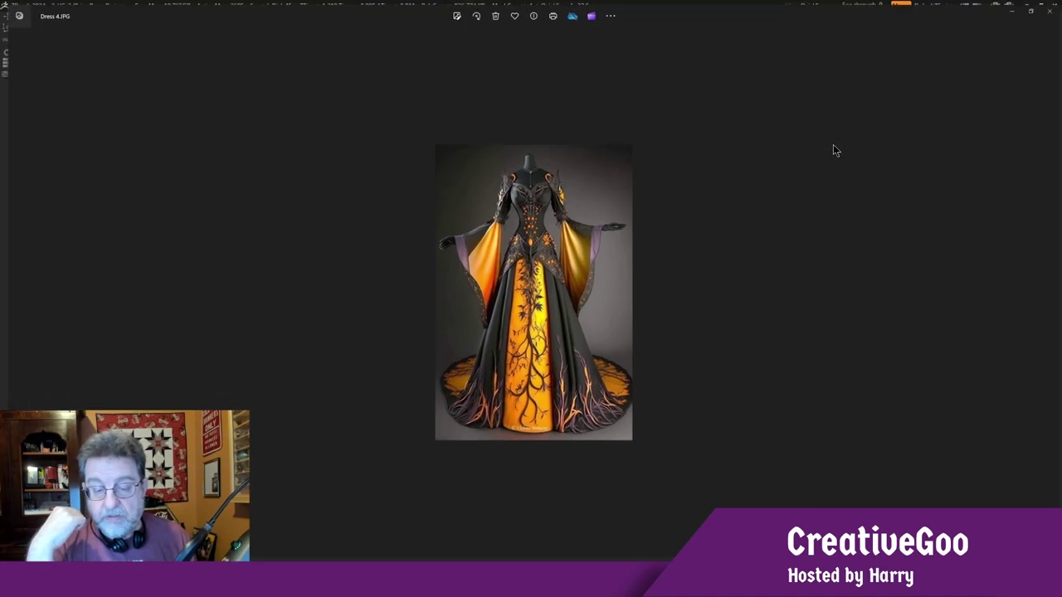
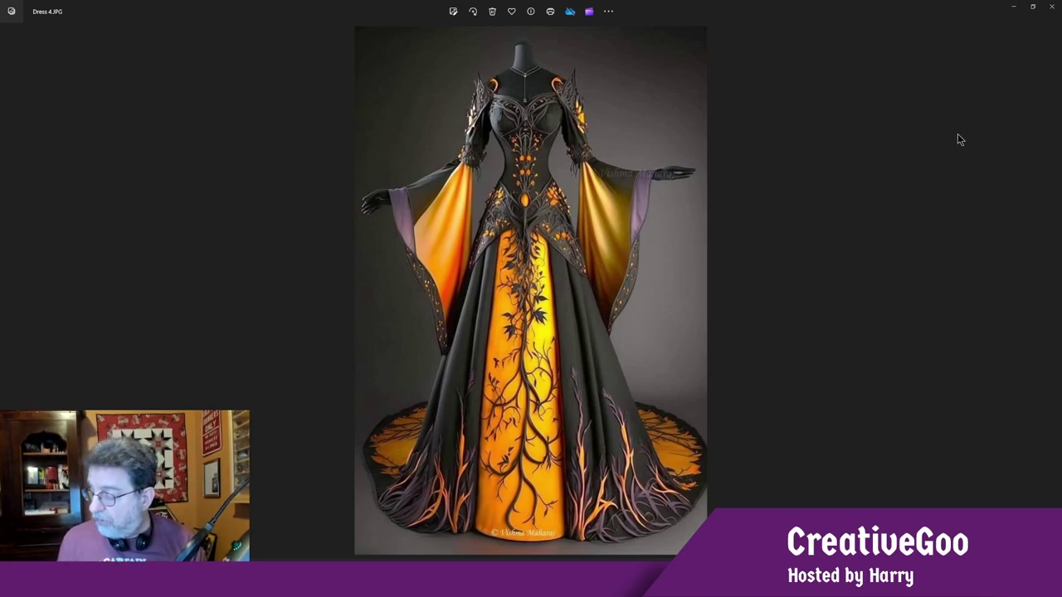
{"action": "key", "text": "alt+Tab"}
{"action": "key", "text": "alt+Tab"}
{"action": "key", "text": "alt+Tab"}
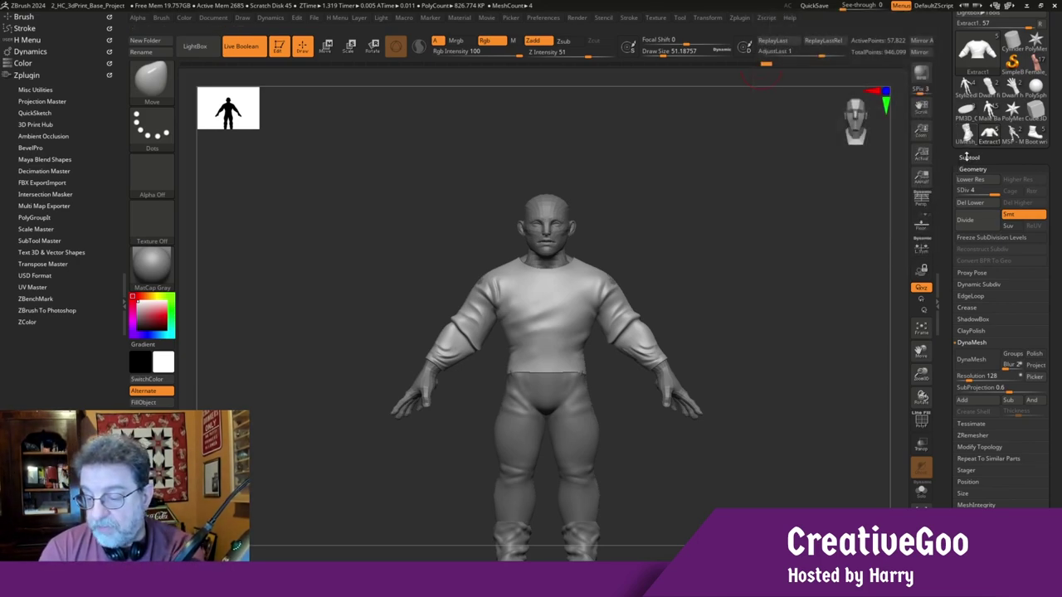
Insert a Cylinder3D as a new subtool and isolate its side wall without the end caps
{"action": "left_click", "coordinate": [967, 158]}
{"action": "left_click", "coordinate": [1013, 378]}
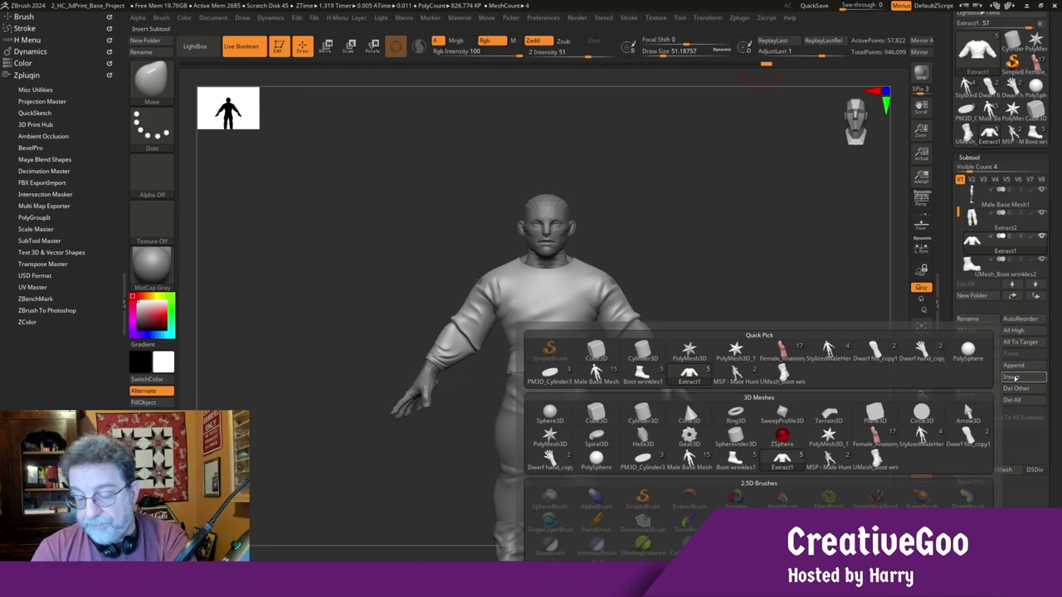
{"action": "left_click", "coordinate": [642, 414]}
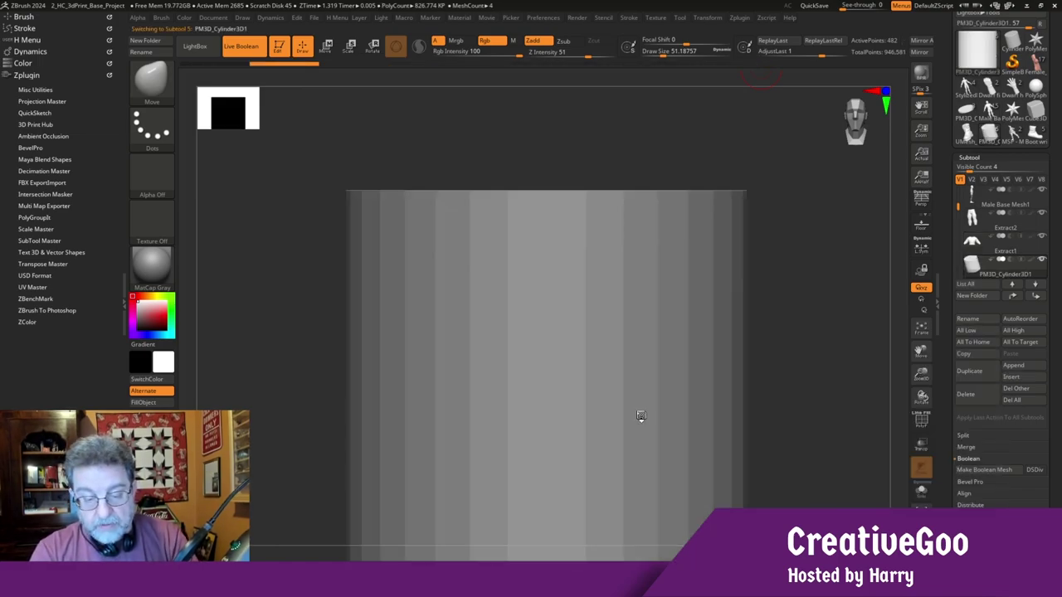
{"action": "left_click_drag", "start_coordinate": [919, 379], "coordinate": [866, 344]}
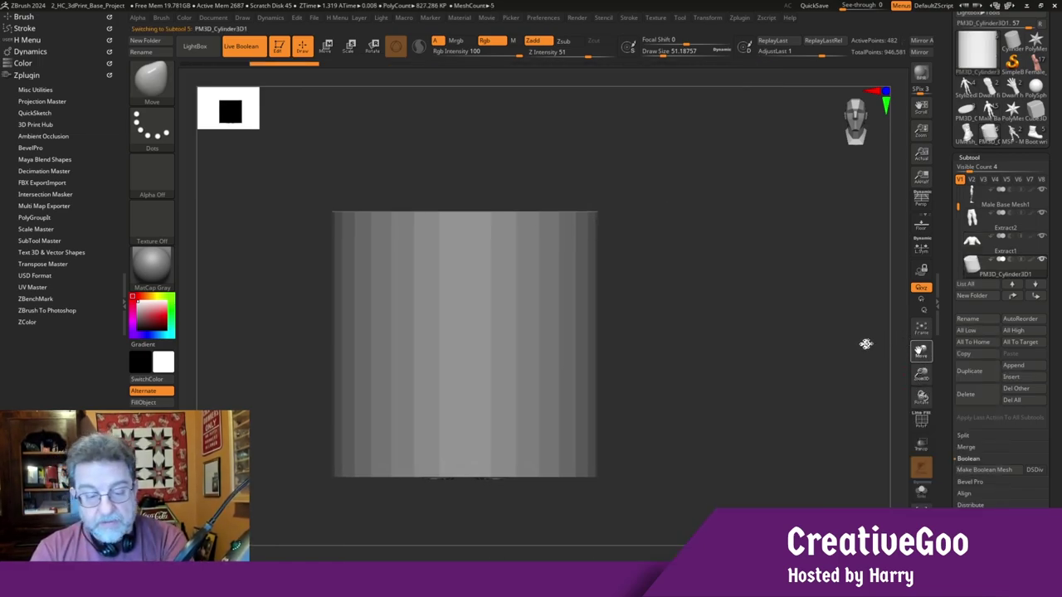
{"action": "mouse_move", "coordinate": [644, 223]}
{"action": "left_mouse_down", "text": "ctrl+shift"}
{"action": "mouse_move", "coordinate": [553, 427]}
{"action": "mouse_move", "coordinate": [249, 443]}
{"action": "mouse_move", "coordinate": [264, 466]}
{"action": "left_mouse_up", "text": "ctrl+shift"}
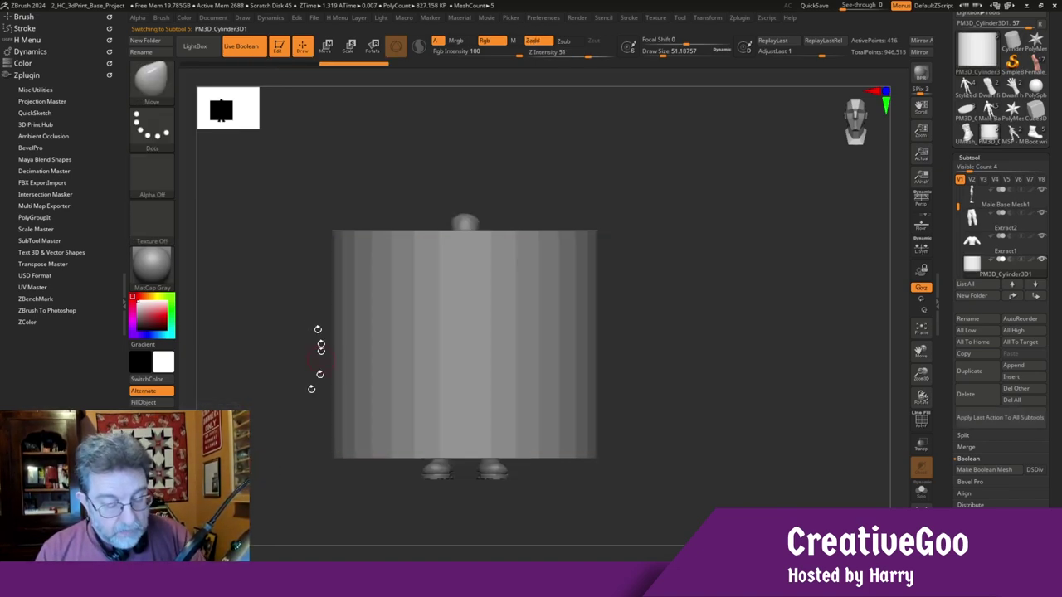
{"action": "mouse_move", "coordinate": [318, 343]}
{"action": "left_mouse_down"}
{"action": "mouse_move", "coordinate": [291, 351]}
{"action": "mouse_move", "coordinate": [291, 401]}
{"action": "mouse_move", "coordinate": [299, 270]}
{"action": "mouse_move", "coordinate": [285, 366]}
{"action": "left_mouse_up"}
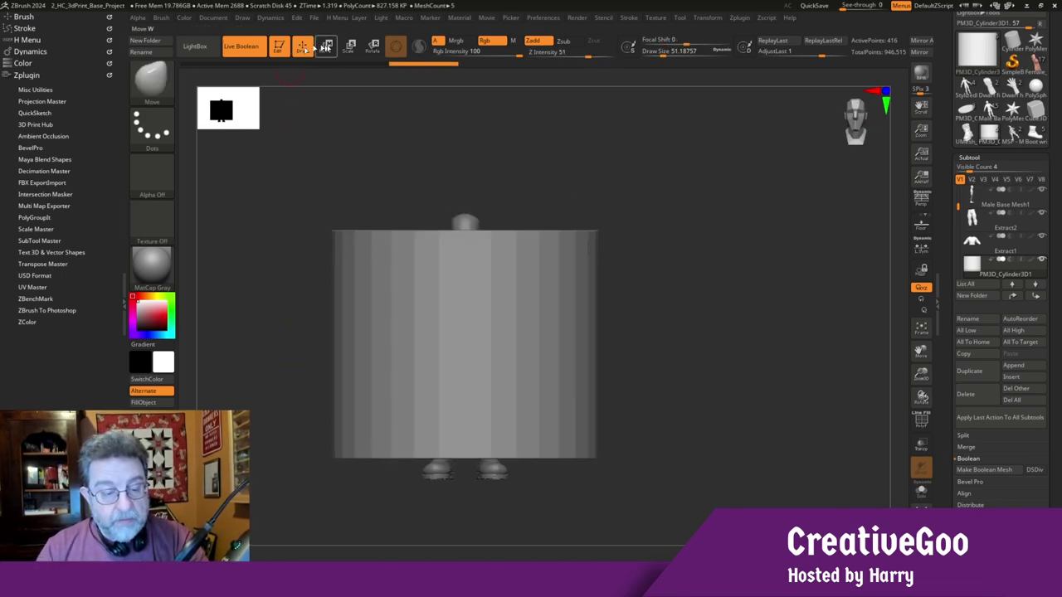
Scale the cylinder down and position it around the hips and thighs as a skirt, adjusting its height and depth
{"action": "key", "text": "w"}
{"action": "mouse_move", "coordinate": [465, 343]}
{"action": "left_mouse_down"}
{"action": "mouse_move", "coordinate": [368, 289]}
{"action": "mouse_move", "coordinate": [420, 291]}
{"action": "mouse_move", "coordinate": [462, 323]}
{"action": "left_mouse_up"}
{"action": "left_click_drag", "start_coordinate": [435, 358], "coordinate": [415, 362]}
{"action": "left_click_drag", "start_coordinate": [315, 434], "coordinate": [298, 470]}
{"action": "left_click_drag", "start_coordinate": [469, 390], "coordinate": [466, 380]}
{"action": "left_click_drag", "start_coordinate": [342, 454], "coordinate": [349, 414]}
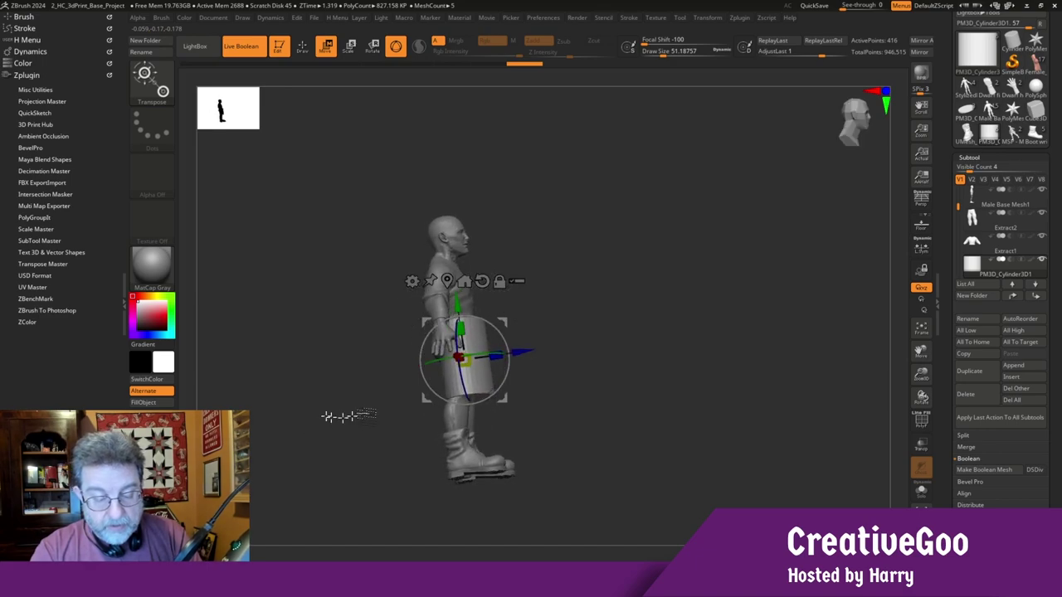
{"action": "left_click_drag", "start_coordinate": [522, 353], "coordinate": [513, 354]}
{"action": "left_click_drag", "start_coordinate": [338, 404], "coordinate": [352, 427]}
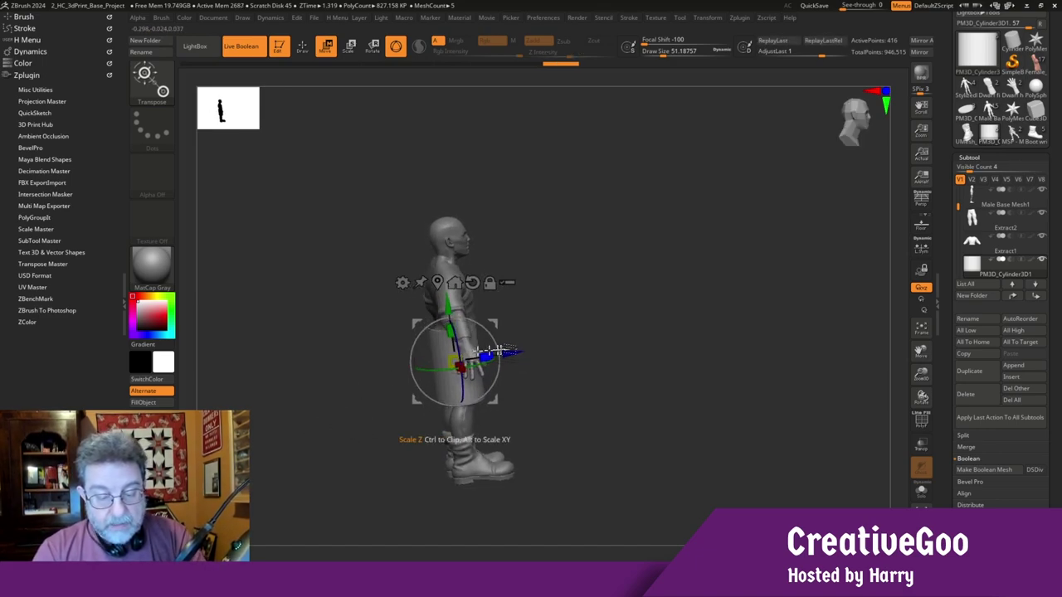
{"action": "left_click_drag", "start_coordinate": [512, 353], "coordinate": [514, 353]}
{"action": "mouse_move", "coordinate": [340, 425]}
{"action": "left_mouse_down"}
{"action": "mouse_move", "coordinate": [310, 493]}
{"action": "mouse_move", "coordinate": [329, 420]}
{"action": "mouse_move", "coordinate": [330, 439]}
{"action": "left_mouse_up"}
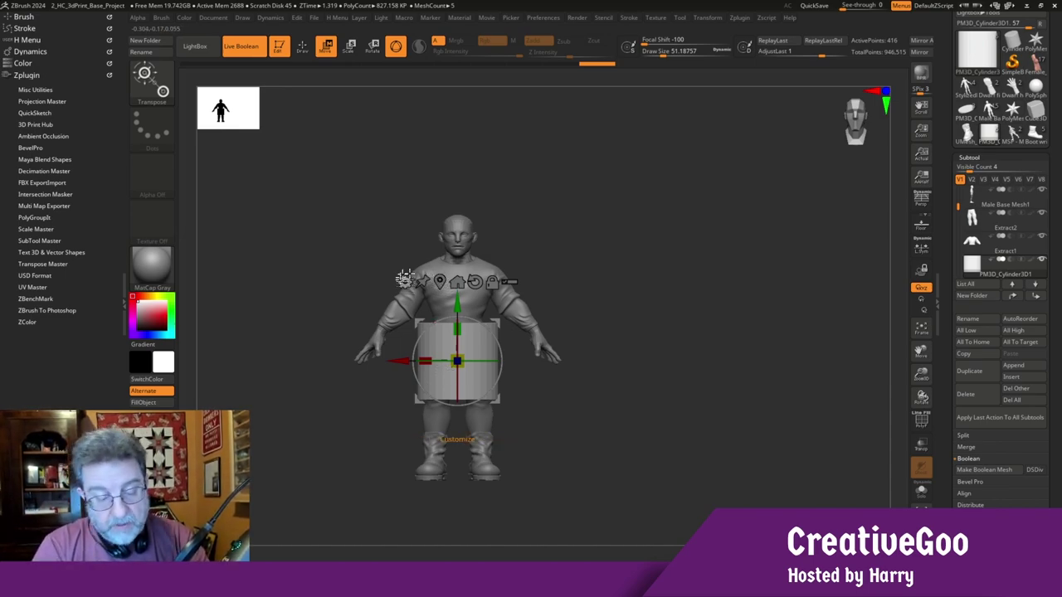
Apply a Taper deformer to the skirt cylinder, narrowing it toward the waist, and accept the result
{"action": "left_click", "coordinate": [404, 278]}
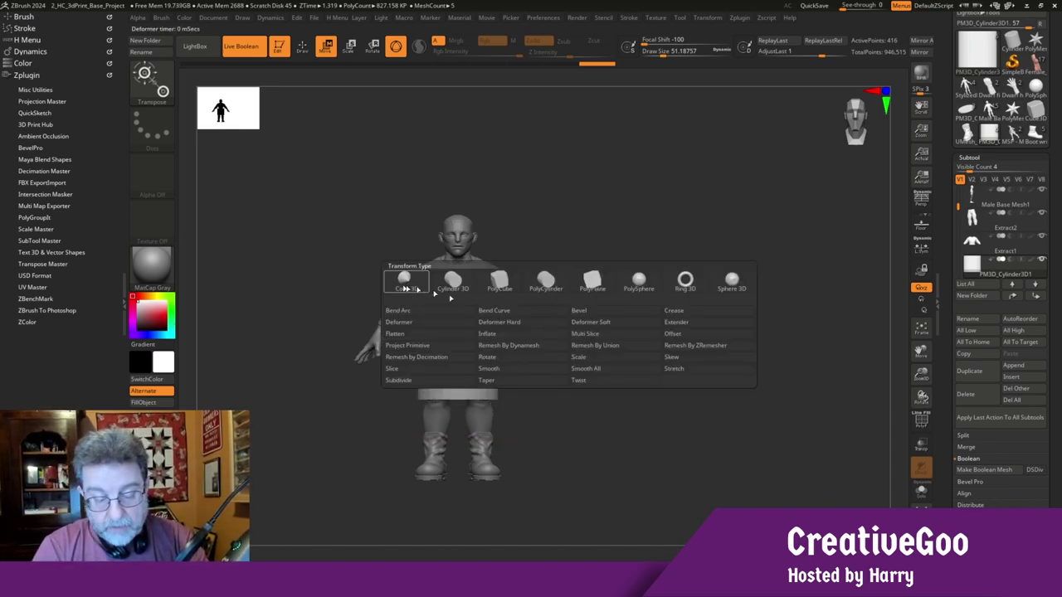
{"action": "left_click", "coordinate": [499, 379]}
{"action": "left_click_drag", "start_coordinate": [455, 331], "coordinate": [458, 347]}
{"action": "left_click_drag", "start_coordinate": [300, 454], "coordinate": [386, 450]}
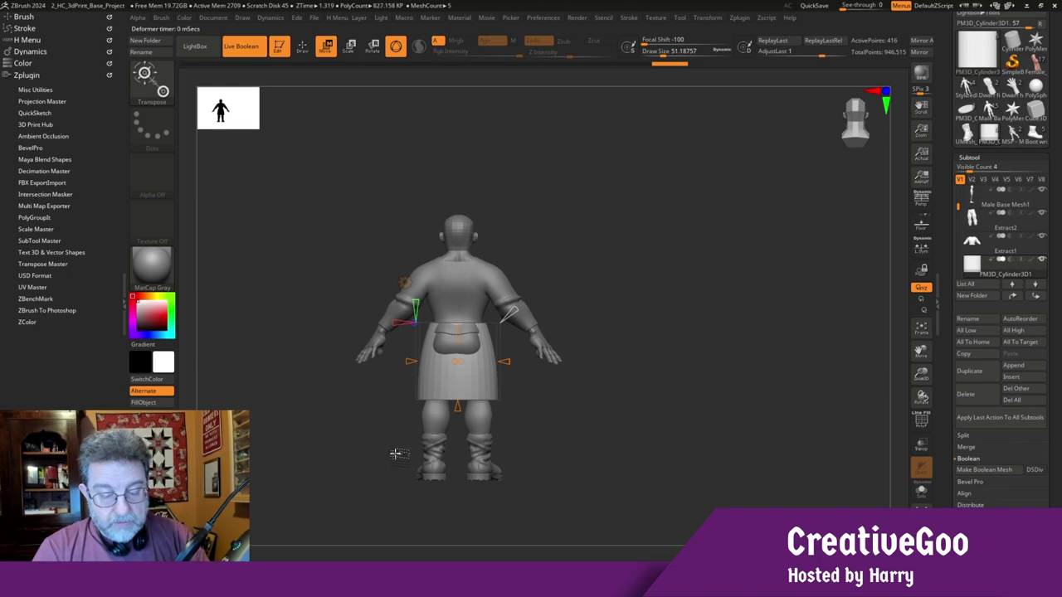
{"action": "left_click", "coordinate": [405, 283]}
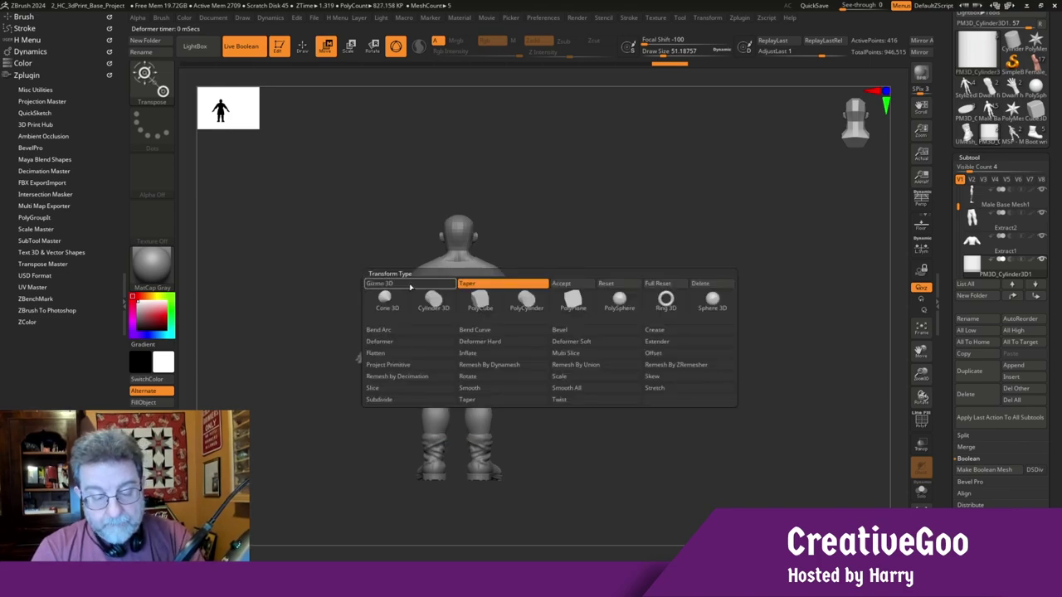
{"action": "left_click", "coordinate": [567, 285]}
{"action": "left_click_drag", "start_coordinate": [301, 459], "coordinate": [343, 474], "text": "shift"}
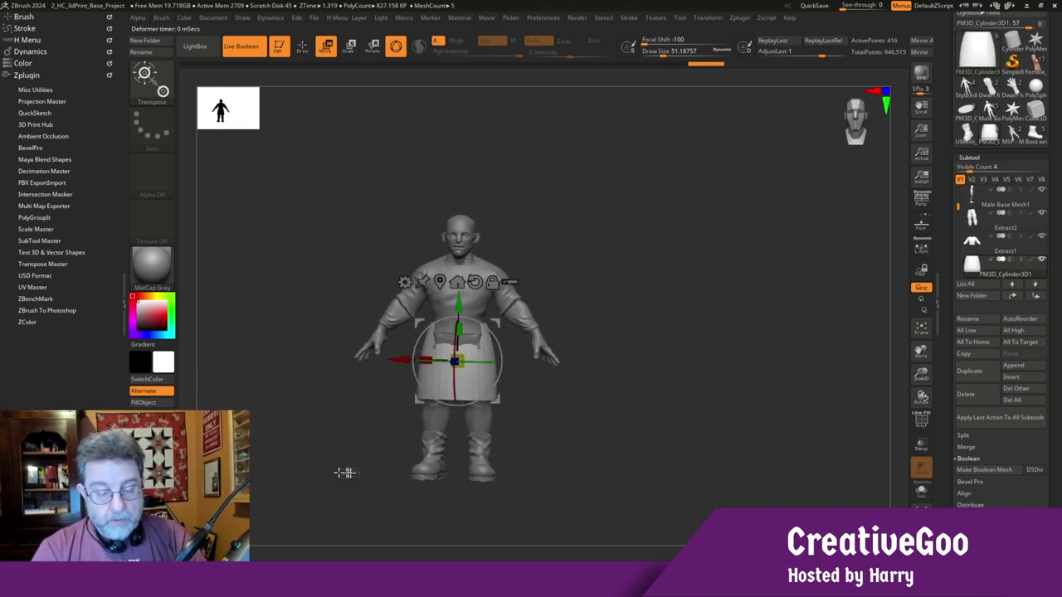
With X symmetry, pull the skirt's upper edge in toward the waist at the sides and back using the Move brush
{"action": "key", "text": "q"}
{"action": "mouse_move", "coordinate": [921, 373]}
{"action": "left_mouse_down"}
{"action": "mouse_move", "coordinate": [919, 352]}
{"action": "mouse_move", "coordinate": [1035, 305]}
{"action": "left_mouse_up"}
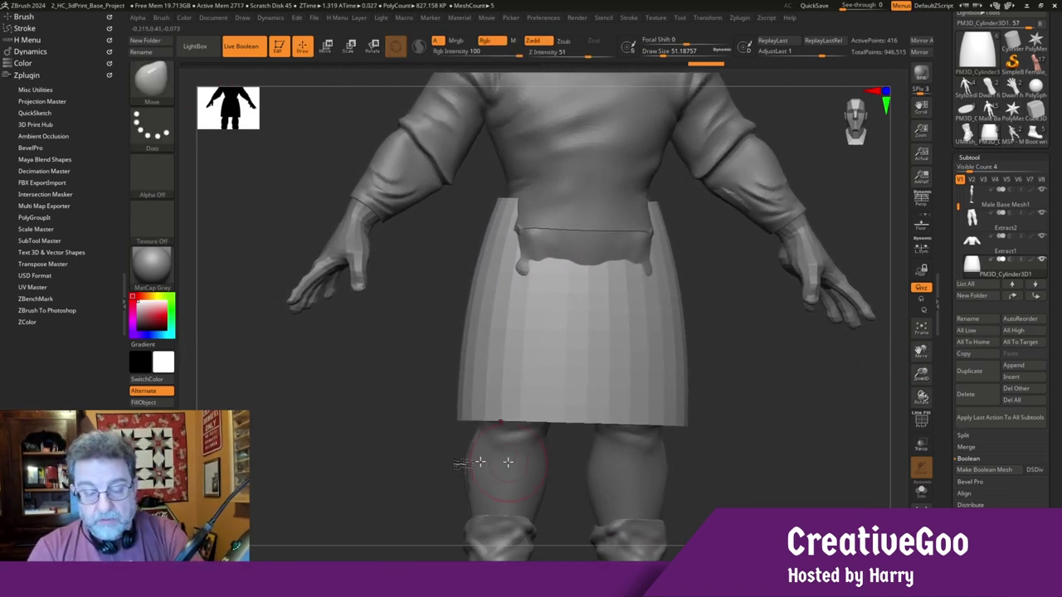
{"action": "left_click_drag", "start_coordinate": [362, 486], "coordinate": [364, 487]}
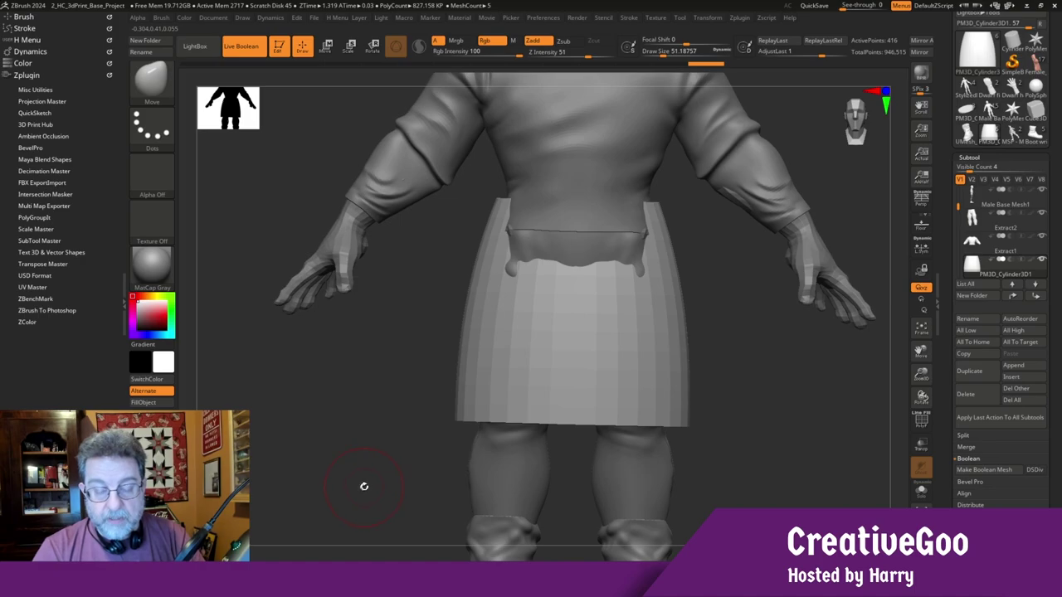
{"action": "key", "text": "x"}
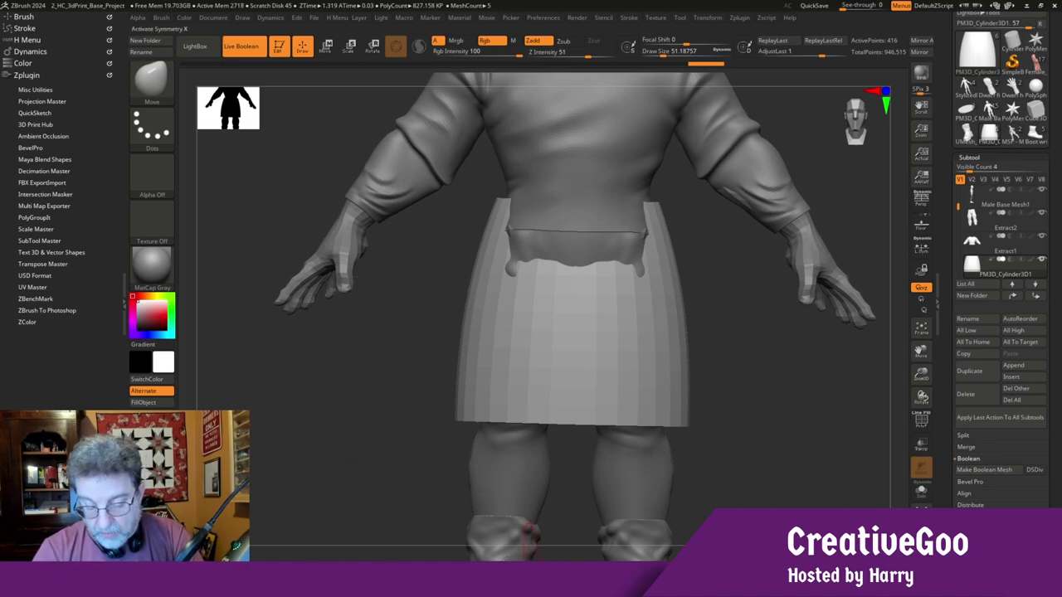
{"action": "key", "text": "b"}
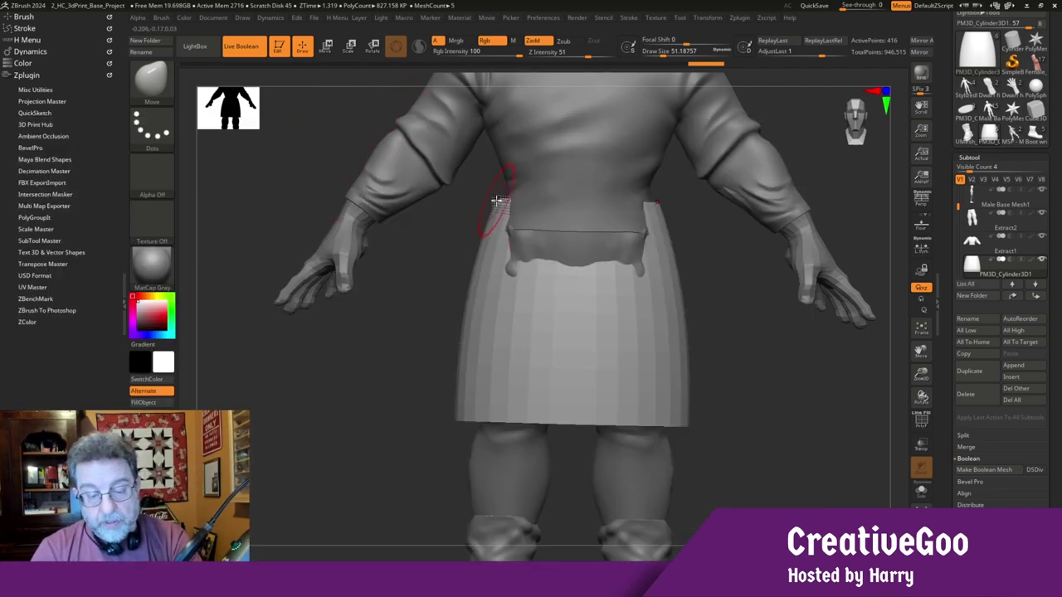
{"action": "left_click_drag", "start_coordinate": [500, 201], "coordinate": [510, 204]}
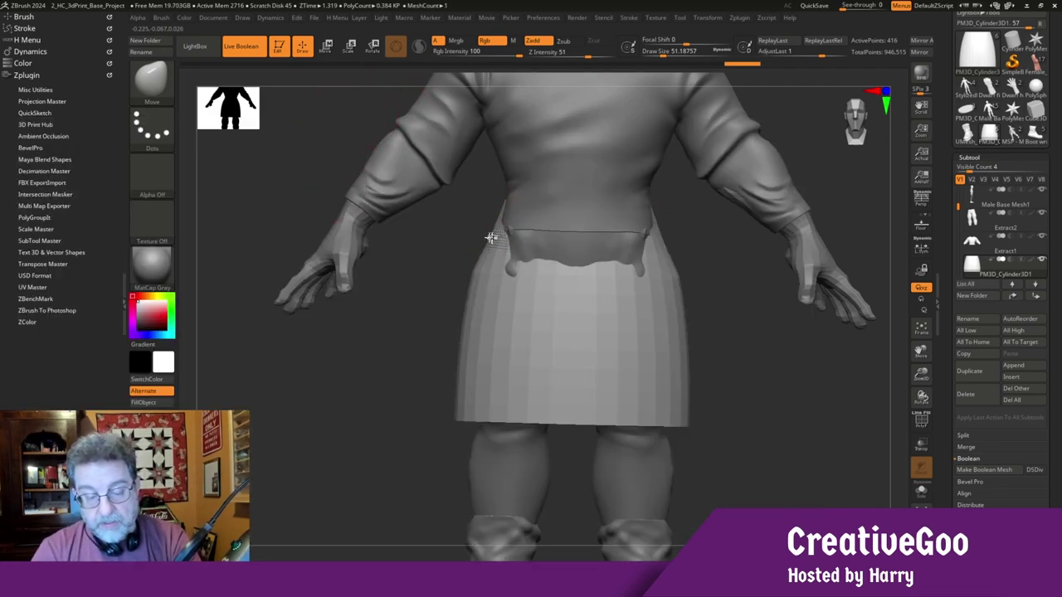
{"action": "left_click_drag", "start_coordinate": [369, 319], "coordinate": [535, 315]}
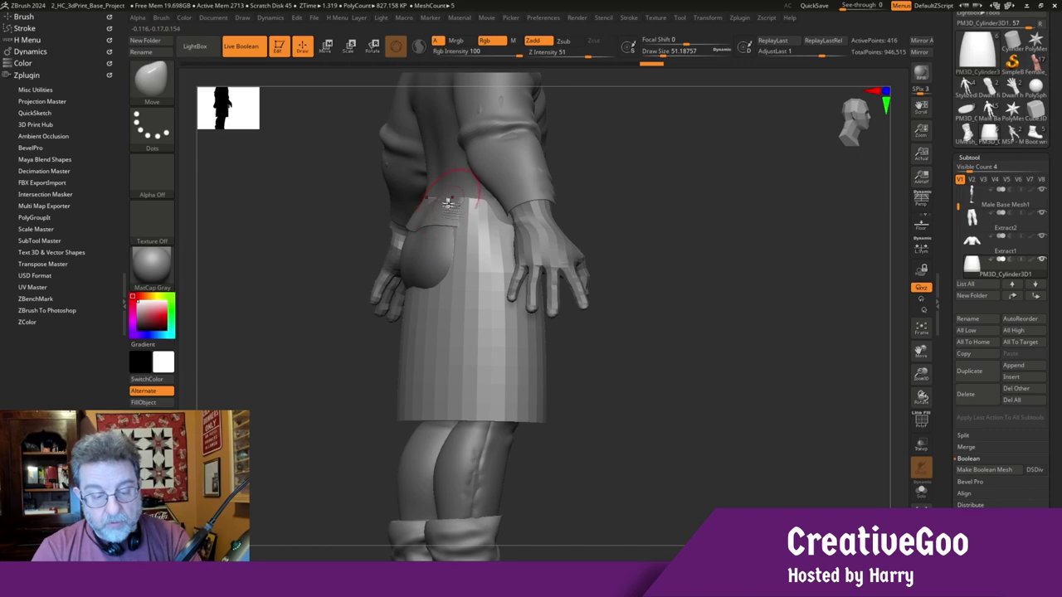
{"action": "mouse_move", "coordinate": [428, 256]}
{"action": "left_mouse_down"}
{"action": "mouse_move", "coordinate": [408, 264]}
{"action": "mouse_move", "coordinate": [407, 241]}
{"action": "mouse_move", "coordinate": [442, 225]}
{"action": "left_mouse_up"}
Smooth the back of the skirt from the waist over the seat and down toward the hem
{"action": "left_click_drag", "start_coordinate": [218, 303], "coordinate": [419, 297]}
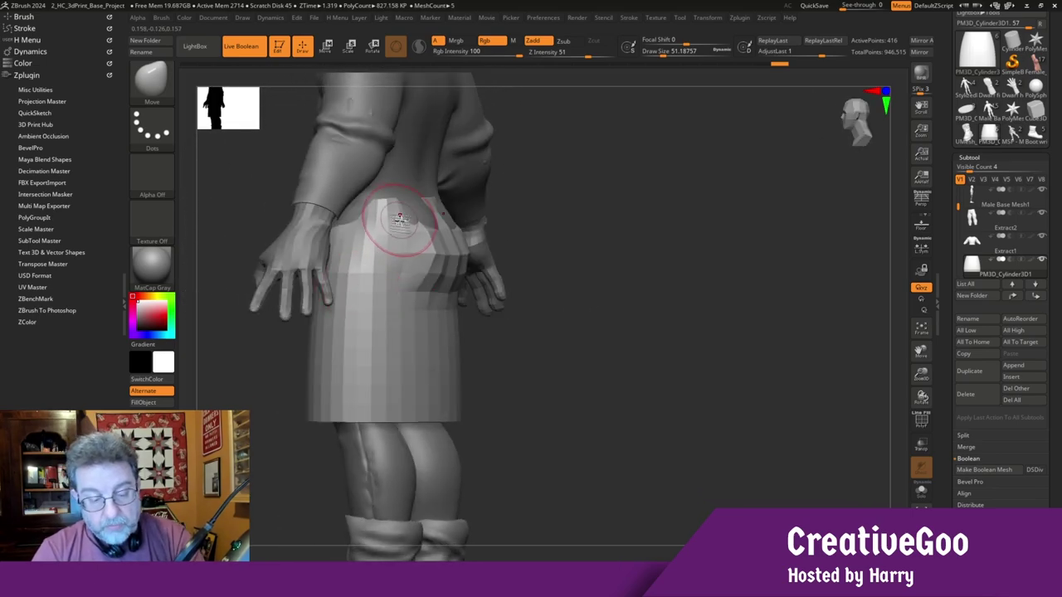
{"action": "mouse_move", "coordinate": [418, 212]}
{"action": "left_mouse_down", "text": "shift"}
{"action": "mouse_move", "coordinate": [452, 290]}
{"action": "mouse_move", "coordinate": [463, 242]}
{"action": "left_mouse_up", "text": "shift"}
{"action": "left_click_drag", "start_coordinate": [427, 316], "coordinate": [438, 345], "text": "shift"}
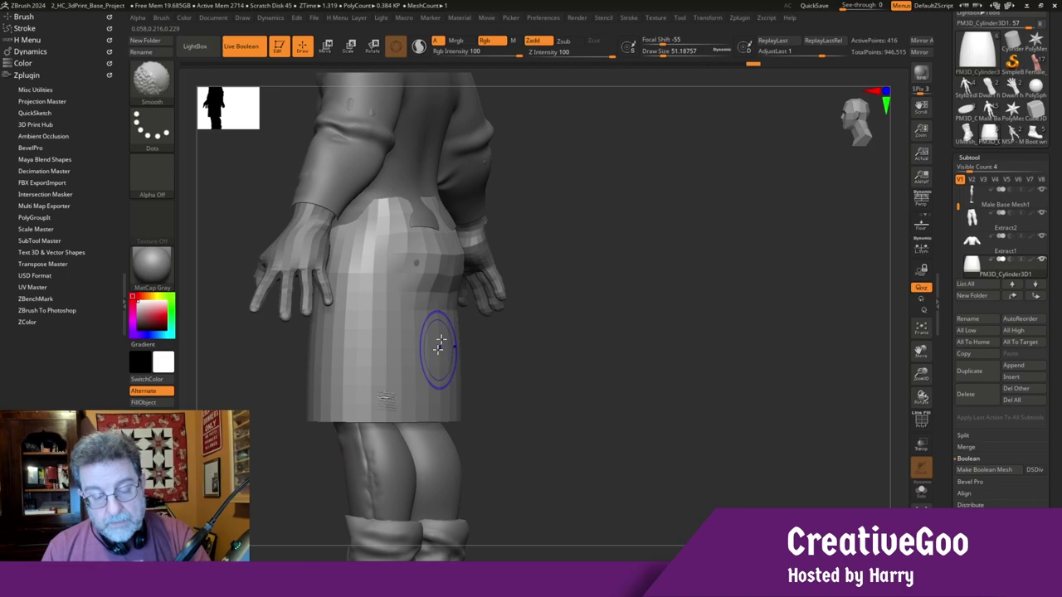
{"action": "mouse_move", "coordinate": [530, 491]}
{"action": "left_mouse_down"}
{"action": "mouse_move", "coordinate": [465, 495]}
{"action": "mouse_move", "coordinate": [564, 495]}
{"action": "mouse_move", "coordinate": [300, 445]}
{"action": "mouse_move", "coordinate": [296, 426]}
{"action": "mouse_move", "coordinate": [293, 441]}
{"action": "mouse_move", "coordinate": [307, 440]}
{"action": "left_mouse_up"}
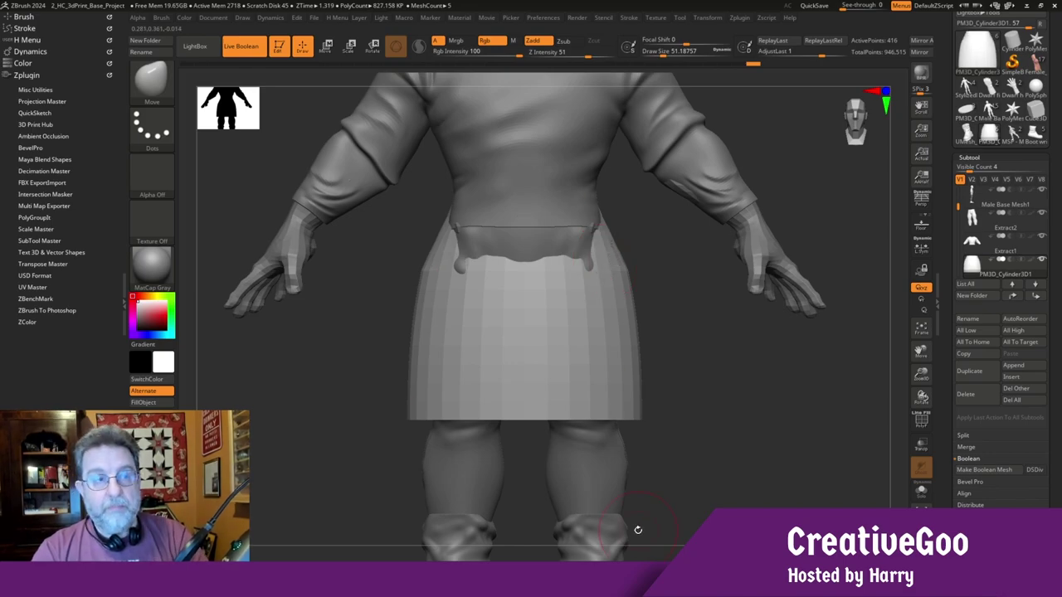
Check the skirt's polygon grid in wireframe and carve vertical pleat grooves down its front with the DamStandard brush
{"action": "mouse_move", "coordinate": [333, 529]}
{"action": "left_mouse_down"}
{"action": "mouse_move", "coordinate": [349, 467]}
{"action": "mouse_move", "coordinate": [369, 478]}
{"action": "mouse_move", "coordinate": [332, 457]}
{"action": "mouse_move", "coordinate": [331, 475]}
{"action": "left_mouse_up"}
{"action": "left_click", "coordinate": [920, 422]}
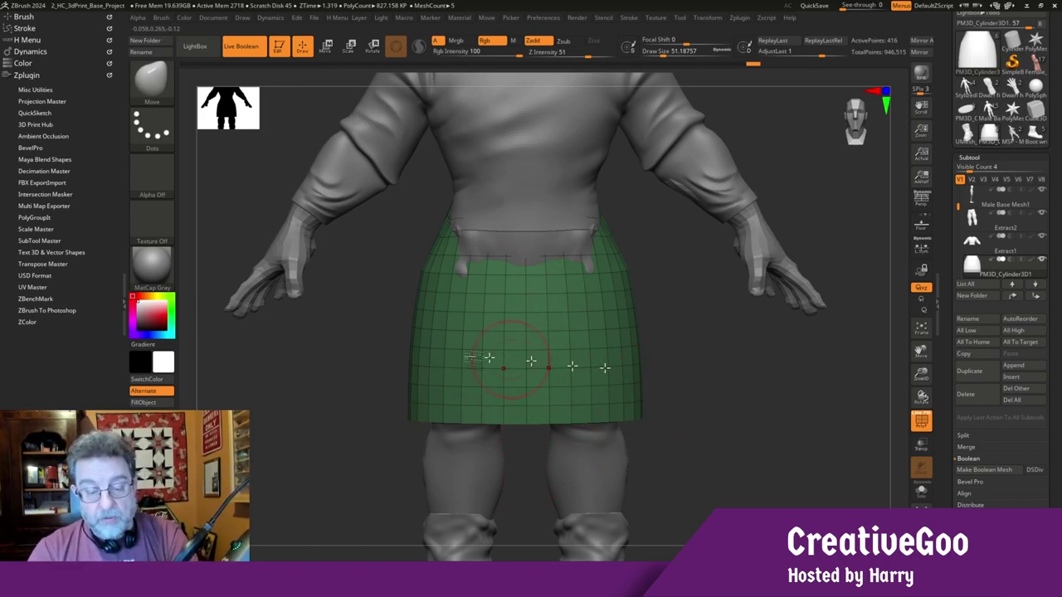
{"action": "left_click_drag", "start_coordinate": [324, 464], "coordinate": [328, 469]}
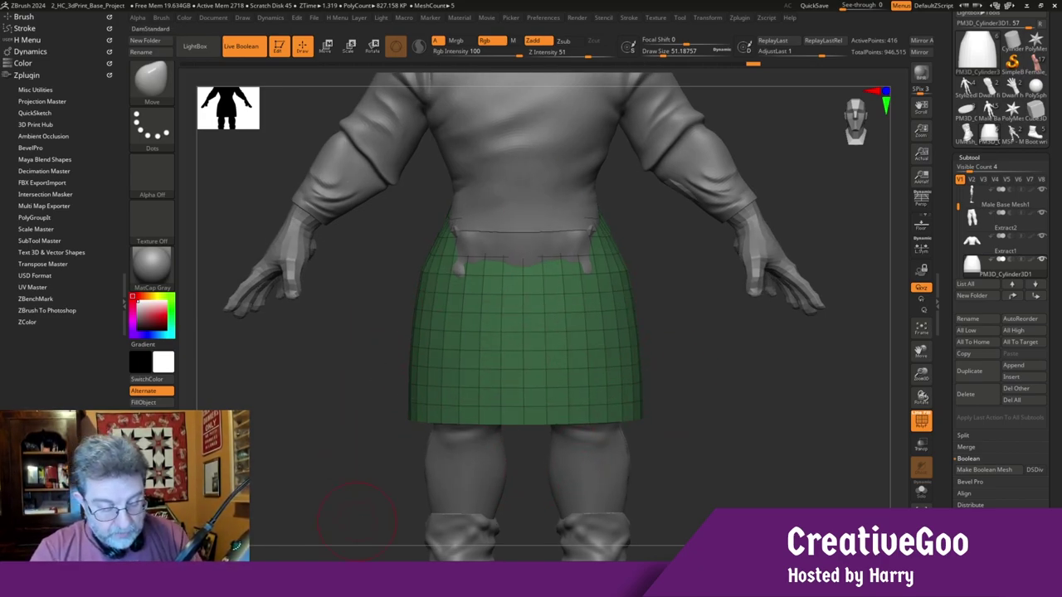
{"action": "key", "text": "b"}
{"action": "key", "text": "d"}
{"action": "key", "text": "s"}
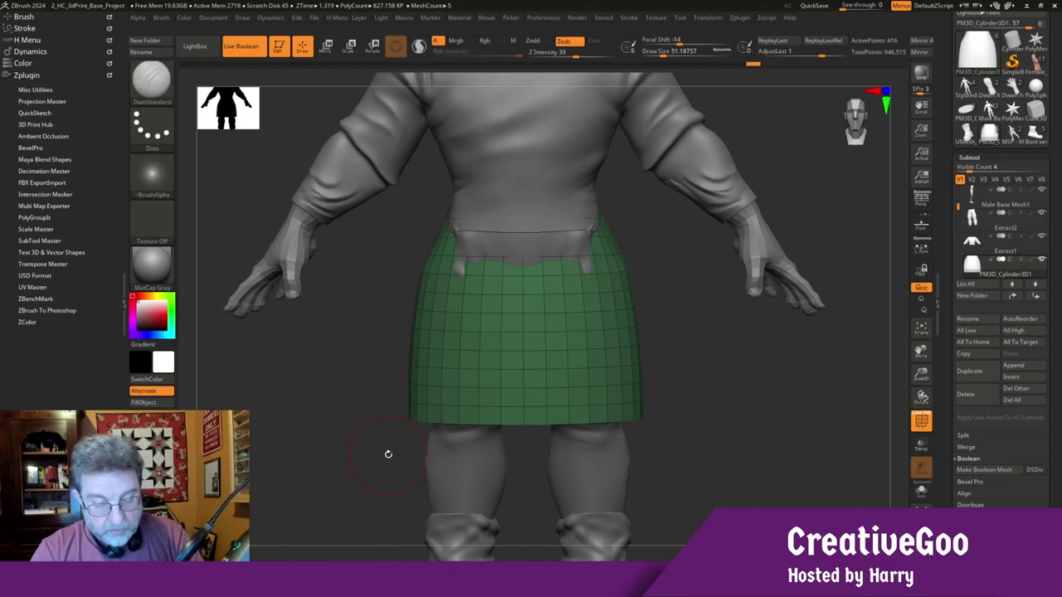
{"action": "left_click", "coordinate": [921, 421]}
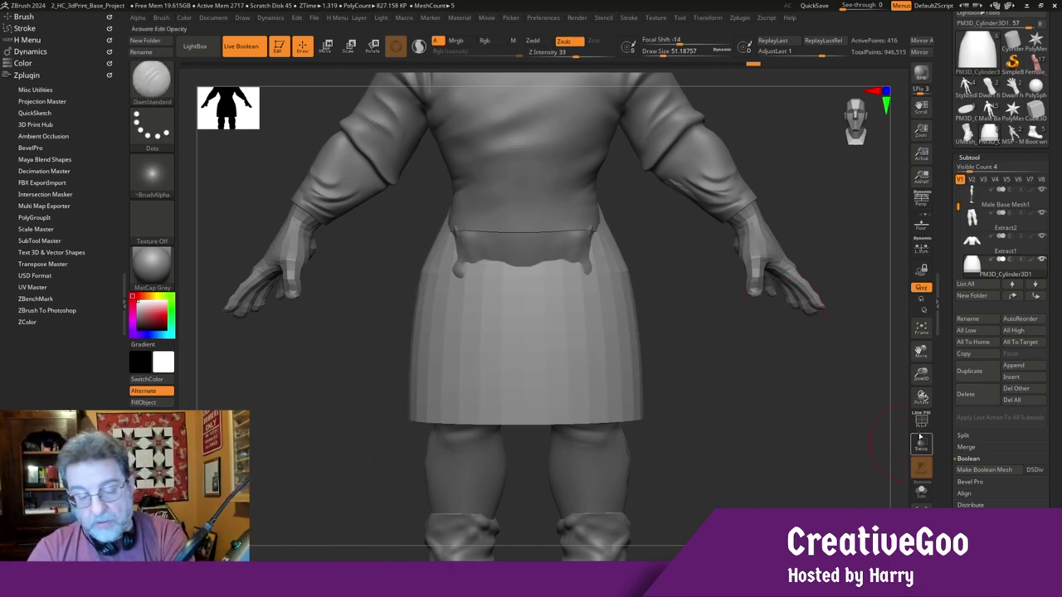
{"action": "left_click_drag", "start_coordinate": [546, 304], "coordinate": [552, 452]}
{"action": "left_click_drag", "start_coordinate": [323, 476], "coordinate": [322, 435]}
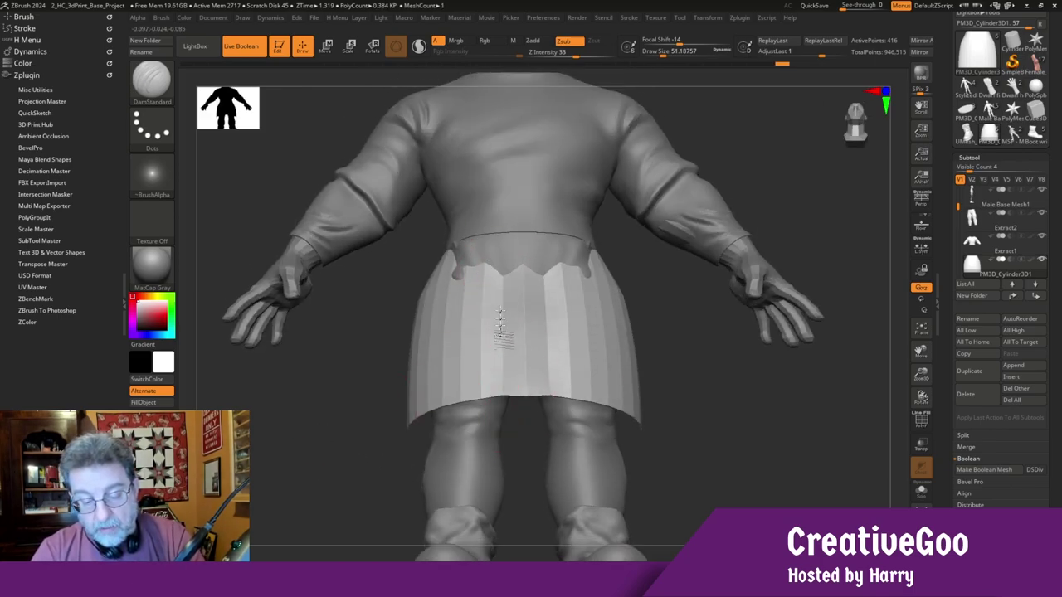
{"action": "mouse_move", "coordinate": [486, 438]}
{"action": "left_mouse_down"}
{"action": "mouse_move", "coordinate": [323, 472]}
{"action": "mouse_move", "coordinate": [473, 367]}
{"action": "left_mouse_up"}
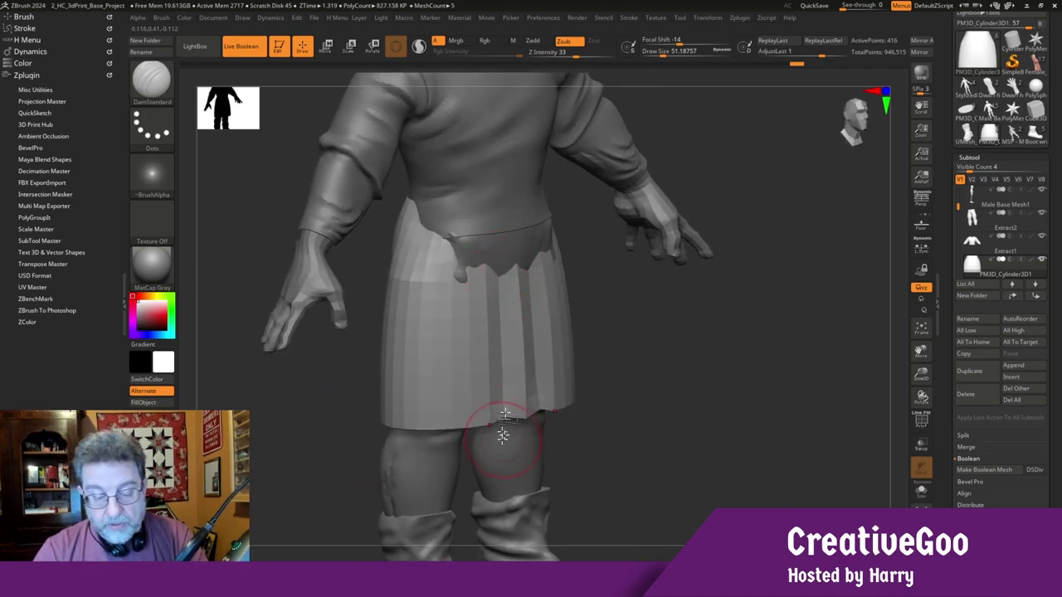
{"action": "mouse_move", "coordinate": [374, 462]}
{"action": "left_mouse_down"}
{"action": "mouse_move", "coordinate": [301, 484]}
{"action": "mouse_move", "coordinate": [433, 435]}
{"action": "mouse_move", "coordinate": [552, 245]}
{"action": "left_mouse_up"}
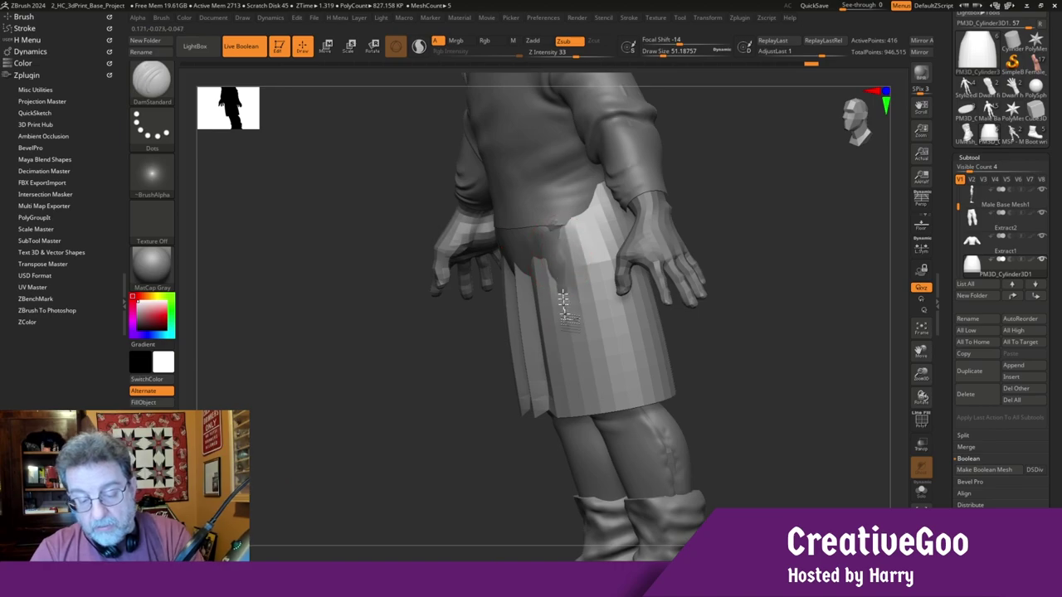
{"action": "left_click_drag", "start_coordinate": [578, 341], "coordinate": [589, 443]}
Continue carving vertical pleat grooves down the side and back of the skirt with the DamStandard brush
{"action": "left_click_drag", "start_coordinate": [531, 458], "coordinate": [402, 461]}
{"action": "mouse_move", "coordinate": [578, 220]}
{"action": "left_mouse_down"}
{"action": "mouse_move", "coordinate": [600, 423]}
{"action": "mouse_move", "coordinate": [431, 437]}
{"action": "mouse_move", "coordinate": [455, 455]}
{"action": "mouse_move", "coordinate": [580, 265]}
{"action": "left_mouse_up"}
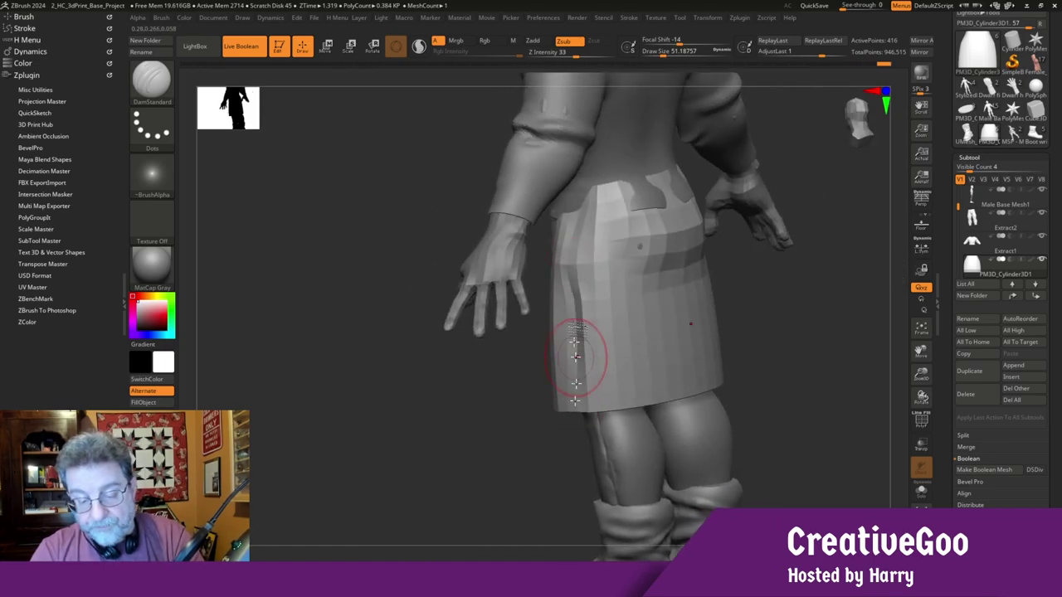
{"action": "mouse_move", "coordinate": [483, 417]}
{"action": "left_mouse_down"}
{"action": "mouse_move", "coordinate": [597, 249]}
{"action": "mouse_move", "coordinate": [628, 416]}
{"action": "left_mouse_up"}
{"action": "mouse_move", "coordinate": [522, 466]}
{"action": "left_mouse_down"}
{"action": "mouse_move", "coordinate": [465, 471]}
{"action": "mouse_move", "coordinate": [481, 467]}
{"action": "left_mouse_up"}
{"action": "left_click_drag", "start_coordinate": [614, 228], "coordinate": [624, 431]}
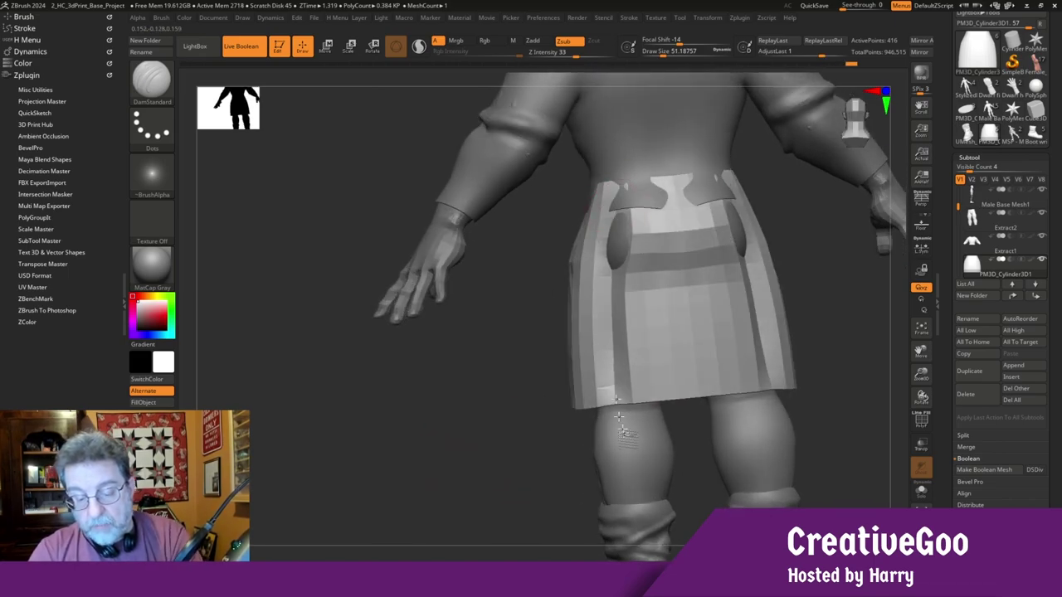
{"action": "left_click_drag", "start_coordinate": [680, 217], "coordinate": [701, 411]}
{"action": "left_click_drag", "start_coordinate": [474, 486], "coordinate": [606, 479]}
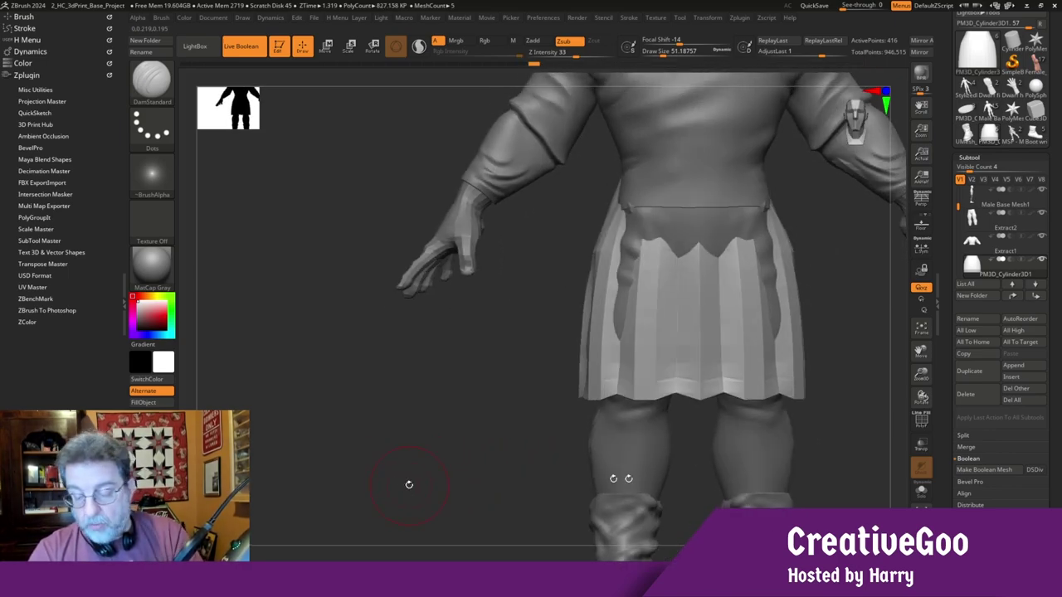
Swell the ridges between the pleats around the front, sides and back of the skirt with the Inflat brush
{"action": "left_click_drag", "start_coordinate": [918, 355], "coordinate": [864, 374]}
{"action": "left_click_drag", "start_coordinate": [370, 448], "coordinate": [290, 556]}
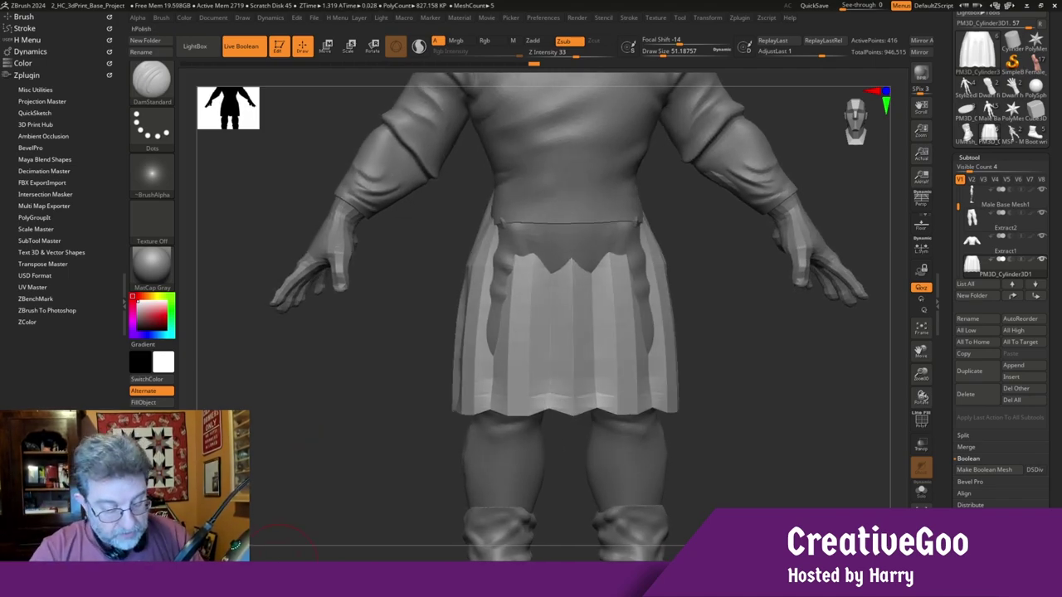
{"action": "key", "text": "n"}
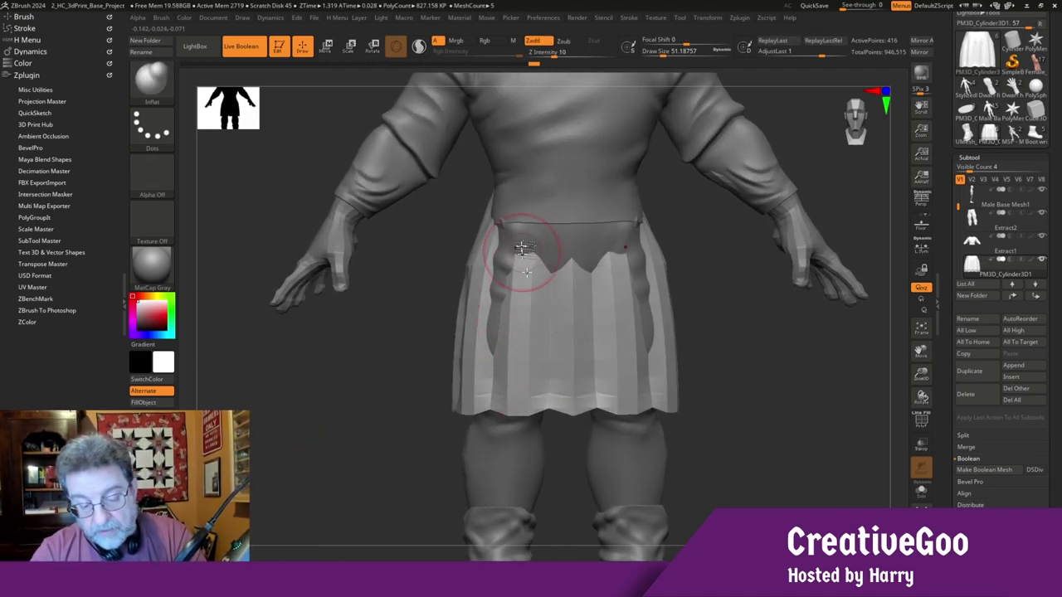
{"action": "left_click_drag", "start_coordinate": [580, 286], "coordinate": [576, 399]}
{"action": "mouse_move", "coordinate": [342, 475]}
{"action": "left_mouse_down"}
{"action": "mouse_move", "coordinate": [396, 457]}
{"action": "mouse_move", "coordinate": [450, 355]}
{"action": "left_mouse_up"}
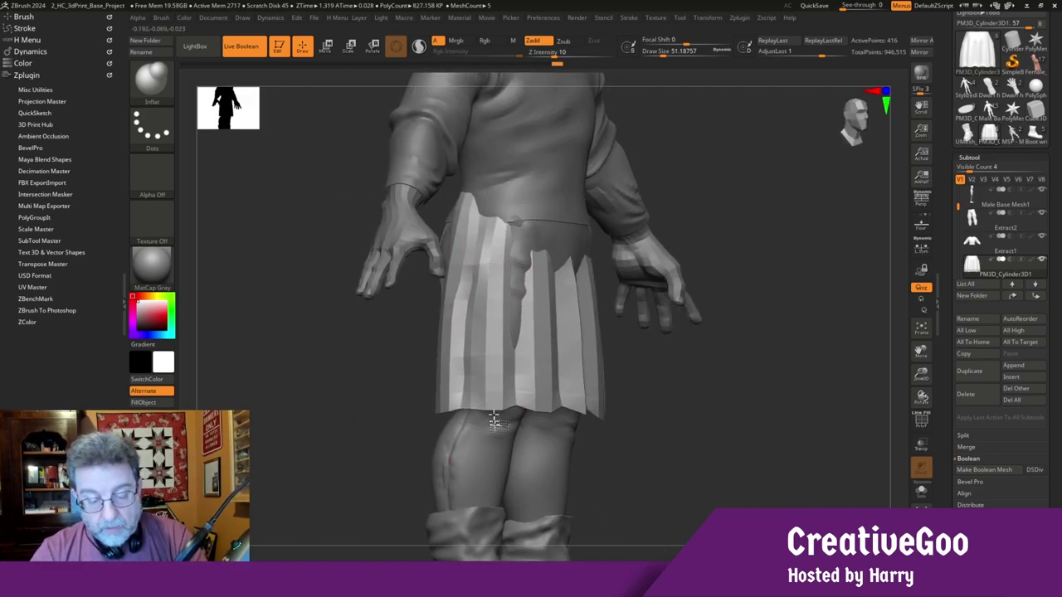
{"action": "left_click_drag", "start_coordinate": [393, 457], "coordinate": [415, 431]}
{"action": "left_click_drag", "start_coordinate": [356, 379], "coordinate": [419, 244]}
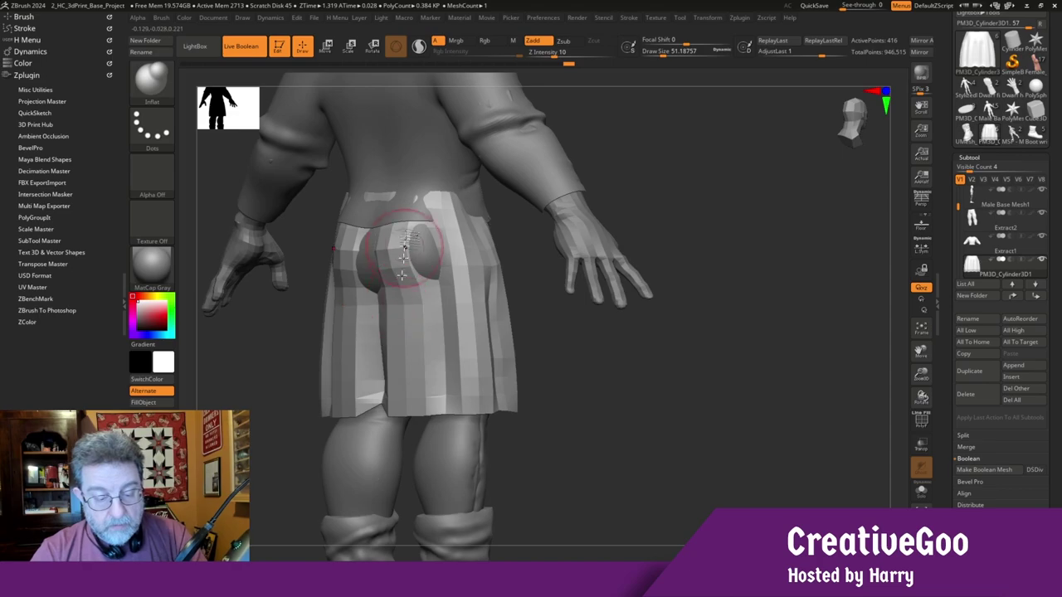
{"action": "mouse_move", "coordinate": [417, 318]}
{"action": "left_mouse_down"}
{"action": "mouse_move", "coordinate": [415, 397]}
{"action": "mouse_move", "coordinate": [469, 423]}
{"action": "left_mouse_up"}
{"action": "mouse_move", "coordinate": [396, 264]}
{"action": "left_mouse_down"}
{"action": "mouse_move", "coordinate": [406, 413]}
{"action": "mouse_move", "coordinate": [256, 481]}
{"action": "mouse_move", "coordinate": [265, 493]}
{"action": "mouse_move", "coordinate": [274, 483]}
{"action": "mouse_move", "coordinate": [267, 468]}
{"action": "mouse_move", "coordinate": [267, 481]}
{"action": "left_mouse_up"}
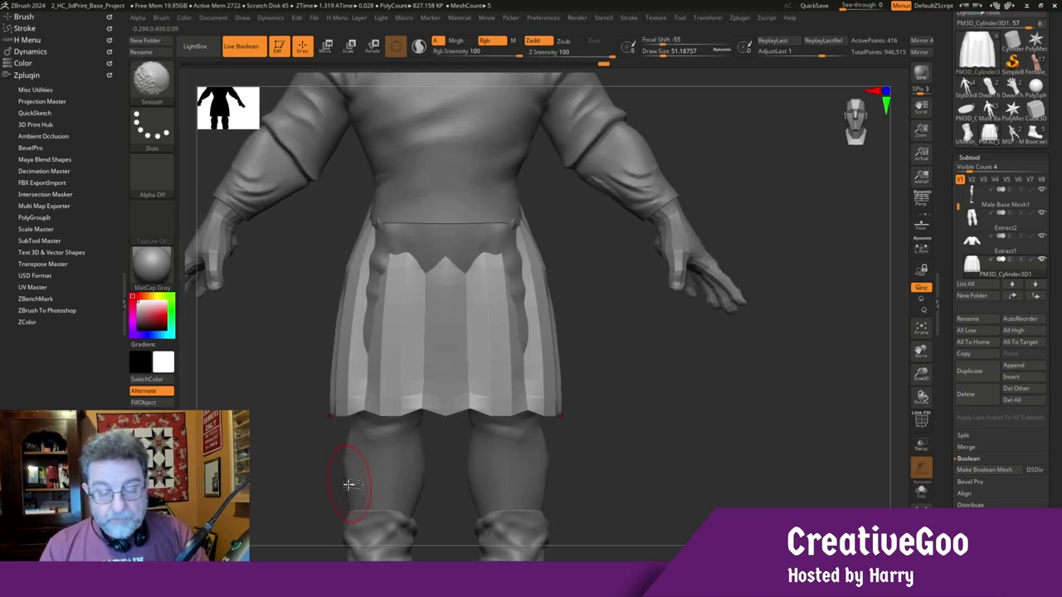
Isolate the skirt to examine its pleats and waist edge, and bring the other subtools back
{"action": "left_click", "coordinate": [921, 492]}
{"action": "left_click_drag", "start_coordinate": [290, 473], "coordinate": [340, 483]}
{"action": "left_click_drag", "start_coordinate": [448, 496], "coordinate": [353, 465]}
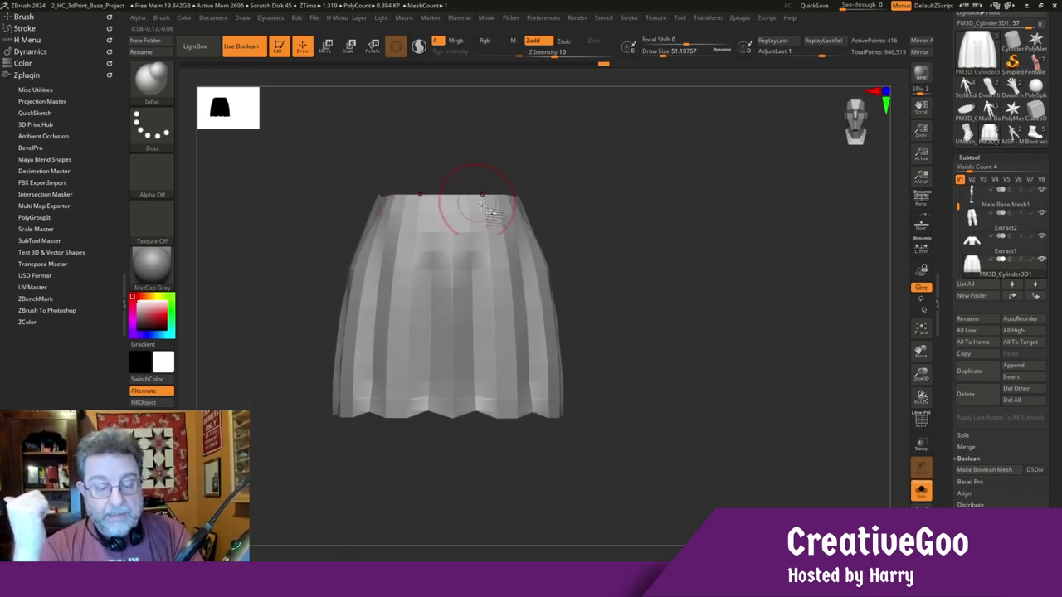
{"action": "left_click", "coordinate": [920, 498]}
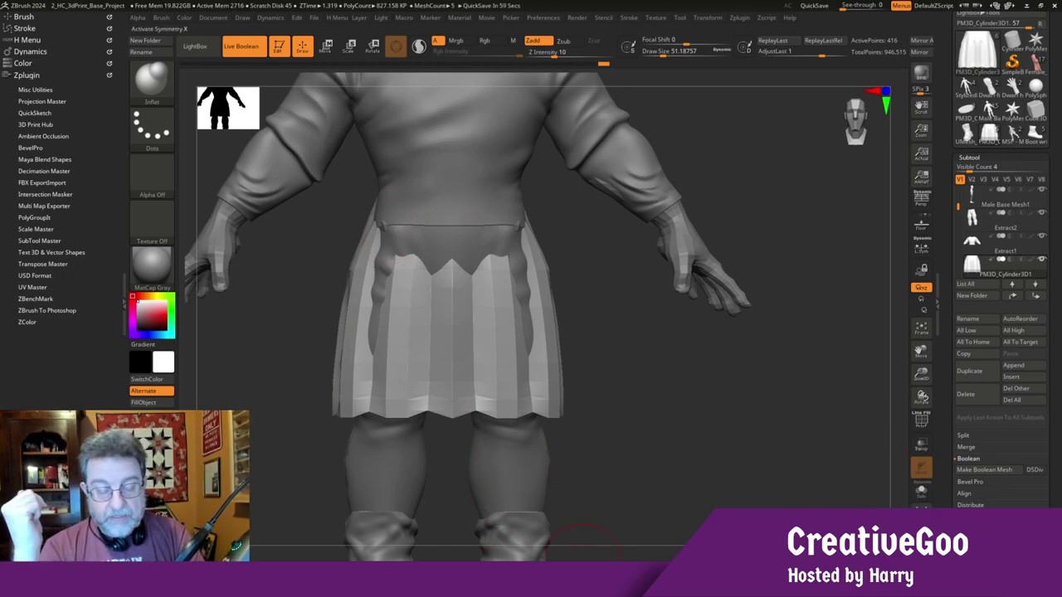
Turn off X symmetry and pull the skirt's front hem into an uneven shape with the Move brush
{"action": "key", "text": "x"}
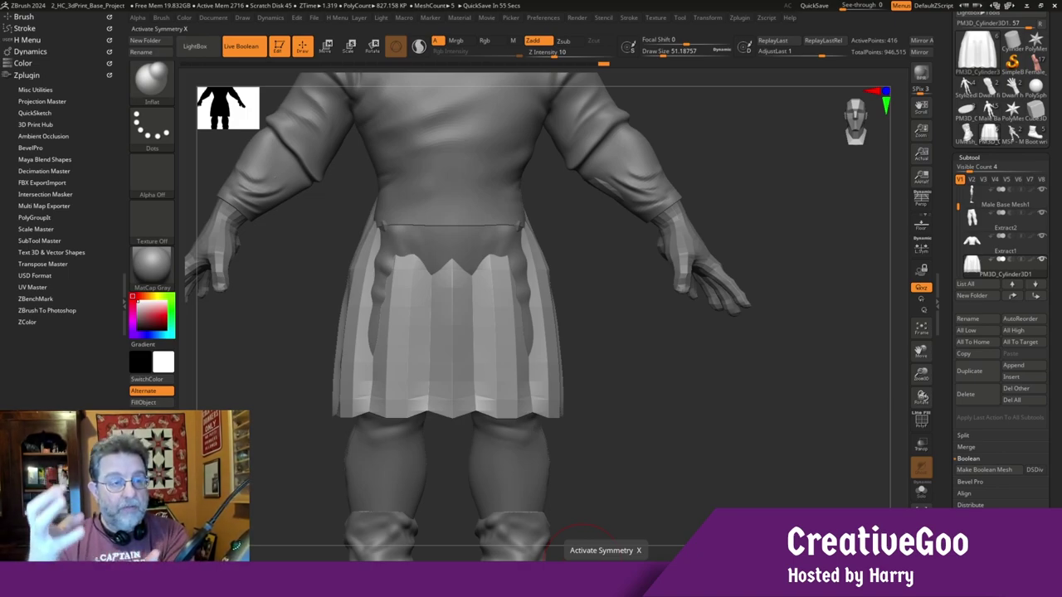
{"action": "key", "text": "x"}
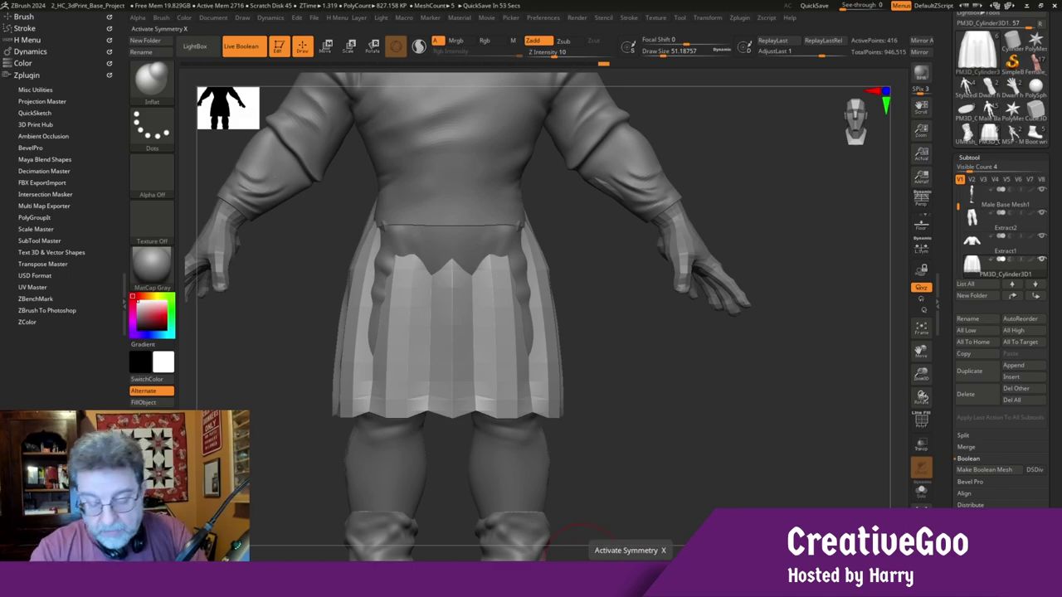
{"action": "key", "text": "z"}
{"action": "key", "text": "x"}
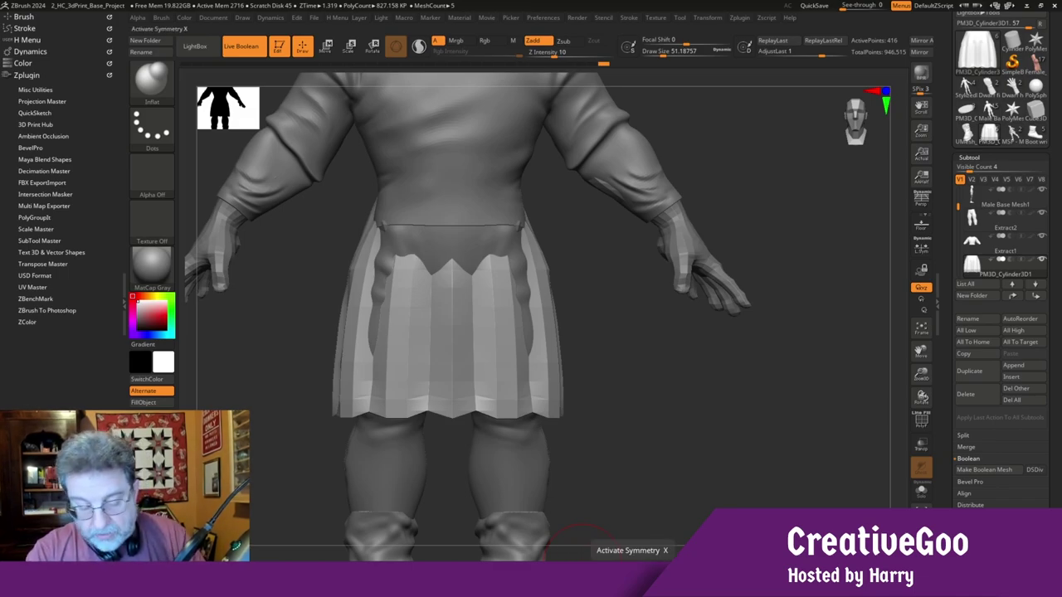
{"action": "mouse_move", "coordinate": [291, 456]}
{"action": "left_mouse_down"}
{"action": "mouse_move", "coordinate": [284, 415]}
{"action": "mouse_move", "coordinate": [291, 452]}
{"action": "left_mouse_up"}
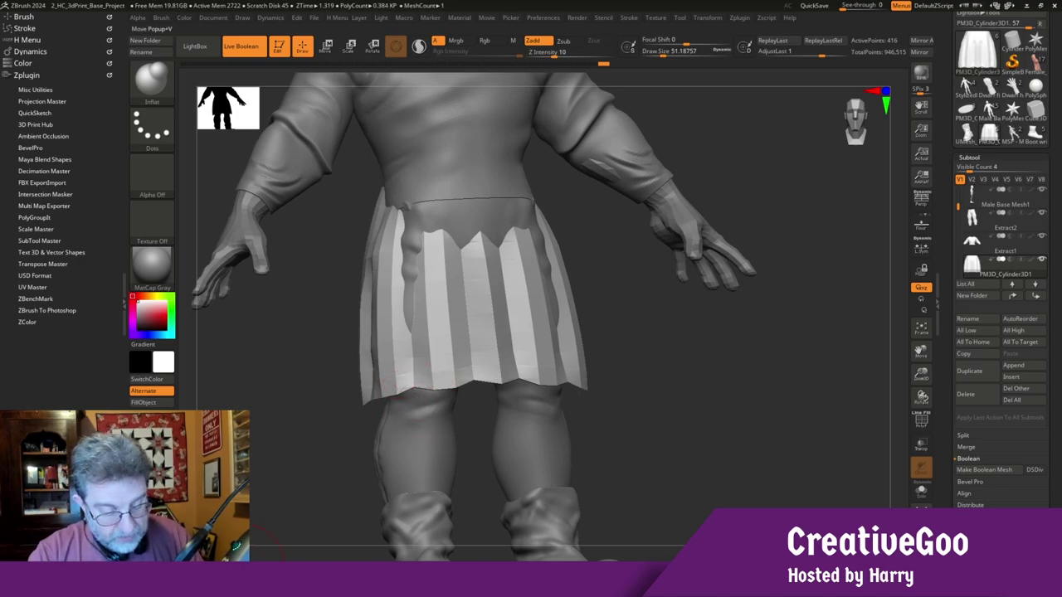
{"action": "key", "text": "b"}
{"action": "key", "text": "m"}
{"action": "key", "text": "v"}
{"action": "mouse_move", "coordinate": [433, 389]}
{"action": "left_mouse_down"}
{"action": "mouse_move", "coordinate": [438, 406]}
{"action": "mouse_move", "coordinate": [381, 402]}
{"action": "mouse_move", "coordinate": [473, 367]}
{"action": "left_mouse_up"}
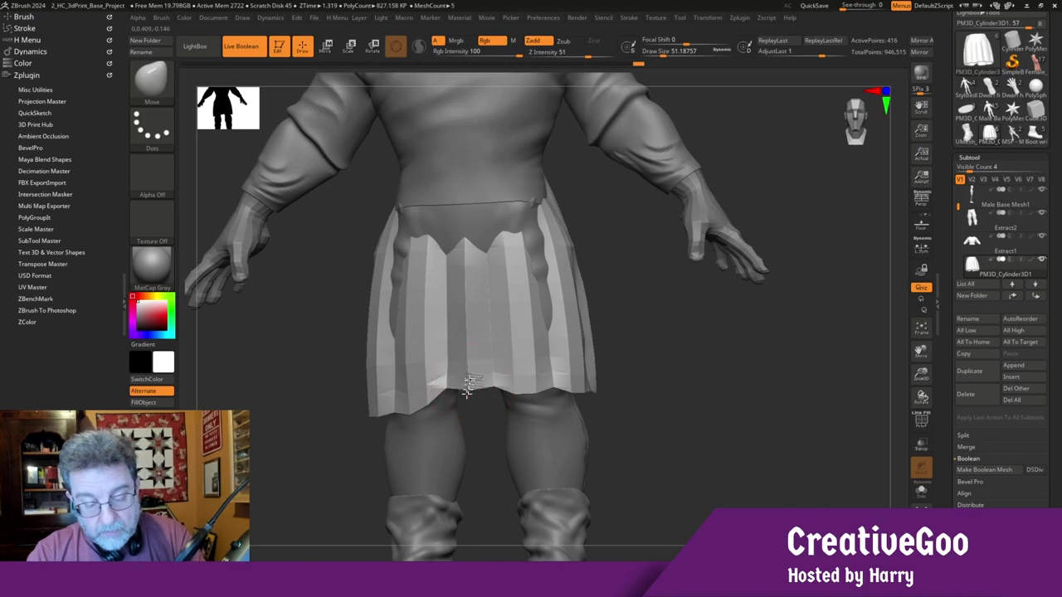
{"action": "left_click_drag", "start_coordinate": [439, 398], "coordinate": [367, 435]}
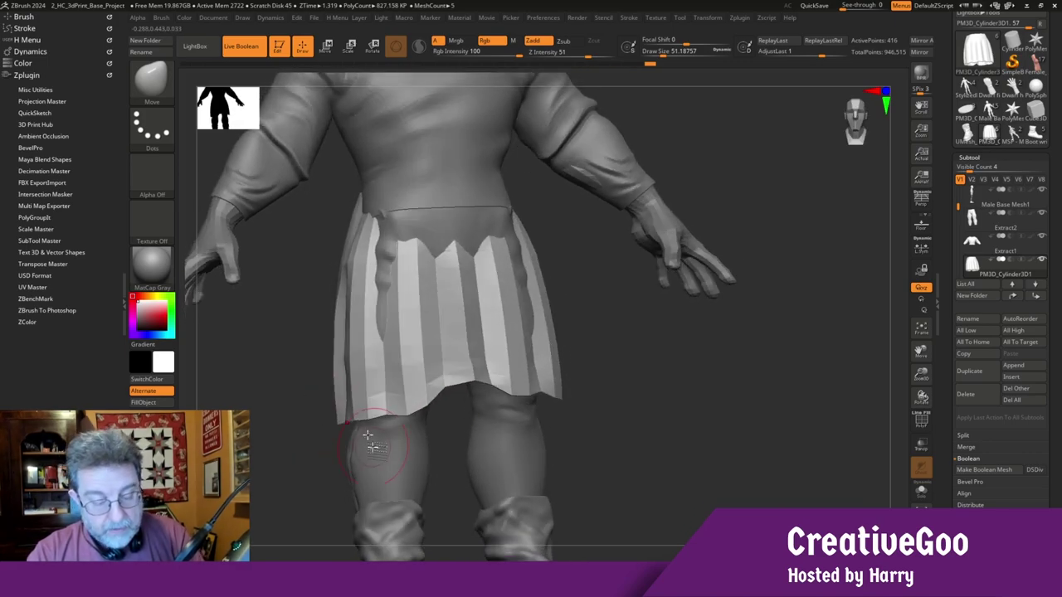
Swell the pleats on the character's right side with the Inflat brush and soften the side and front folds
{"action": "mouse_move", "coordinate": [384, 259]}
{"action": "left_mouse_down"}
{"action": "mouse_move", "coordinate": [389, 399]}
{"action": "mouse_move", "coordinate": [388, 241]}
{"action": "mouse_move", "coordinate": [389, 369]}
{"action": "left_mouse_up"}
{"action": "mouse_move", "coordinate": [261, 439]}
{"action": "left_mouse_down"}
{"action": "mouse_move", "coordinate": [290, 446]}
{"action": "mouse_move", "coordinate": [267, 433]}
{"action": "left_mouse_up"}
{"action": "mouse_move", "coordinate": [360, 253]}
{"action": "left_mouse_down"}
{"action": "mouse_move", "coordinate": [392, 292]}
{"action": "mouse_move", "coordinate": [404, 371]}
{"action": "left_mouse_up"}
{"action": "mouse_move", "coordinate": [413, 414]}
{"action": "left_mouse_down"}
{"action": "mouse_move", "coordinate": [377, 290]}
{"action": "mouse_move", "coordinate": [389, 413]}
{"action": "left_mouse_up"}
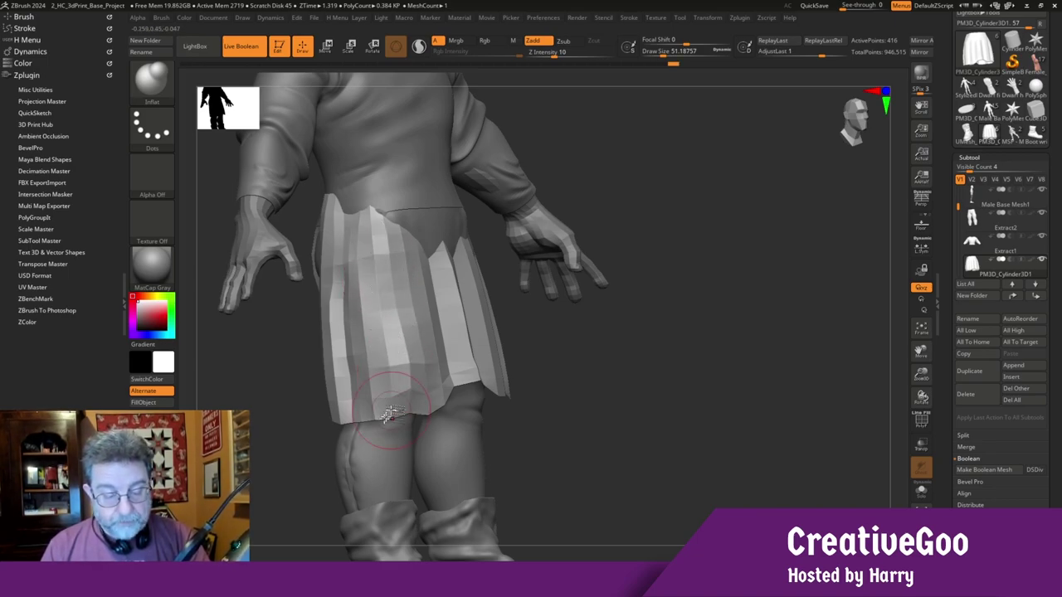
{"action": "mouse_move", "coordinate": [363, 324]}
{"action": "left_mouse_down", "text": "shift"}
{"action": "mouse_move", "coordinate": [370, 249]}
{"action": "mouse_move", "coordinate": [415, 407]}
{"action": "left_mouse_up", "text": "shift"}
{"action": "mouse_move", "coordinate": [310, 462]}
{"action": "left_mouse_down", "text": "shift"}
{"action": "mouse_move", "coordinate": [270, 468]}
{"action": "mouse_move", "coordinate": [300, 486]}
{"action": "left_mouse_up", "text": "shift"}
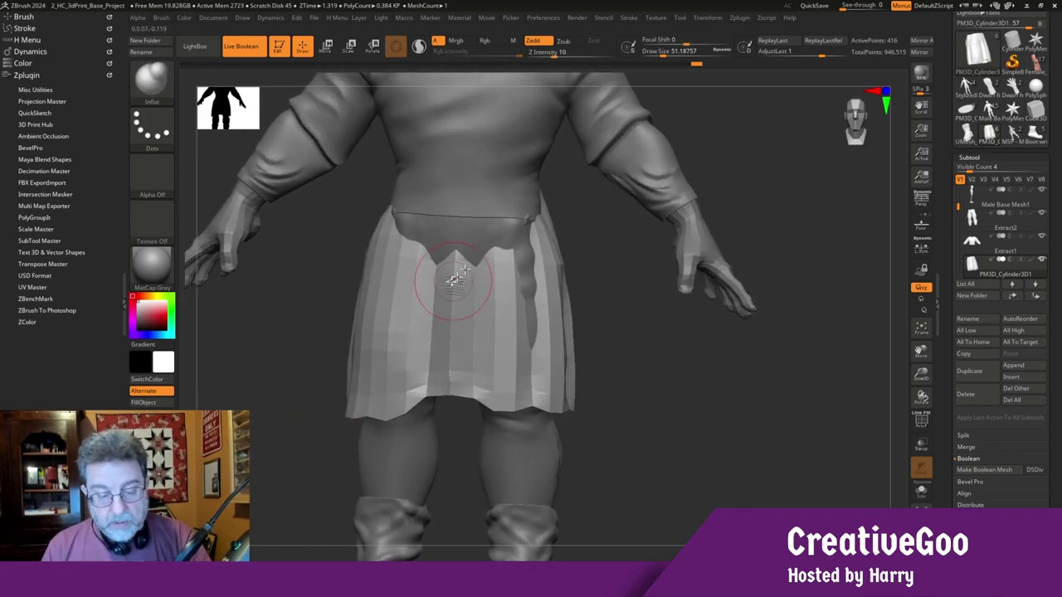
{"action": "left_click_drag", "start_coordinate": [454, 262], "coordinate": [453, 413], "text": "shift"}
{"action": "mouse_move", "coordinate": [324, 471]}
{"action": "left_mouse_down"}
{"action": "mouse_move", "coordinate": [256, 465]}
{"action": "mouse_move", "coordinate": [284, 455]}
{"action": "mouse_move", "coordinate": [282, 472]}
{"action": "mouse_move", "coordinate": [305, 474]}
{"action": "left_mouse_up"}
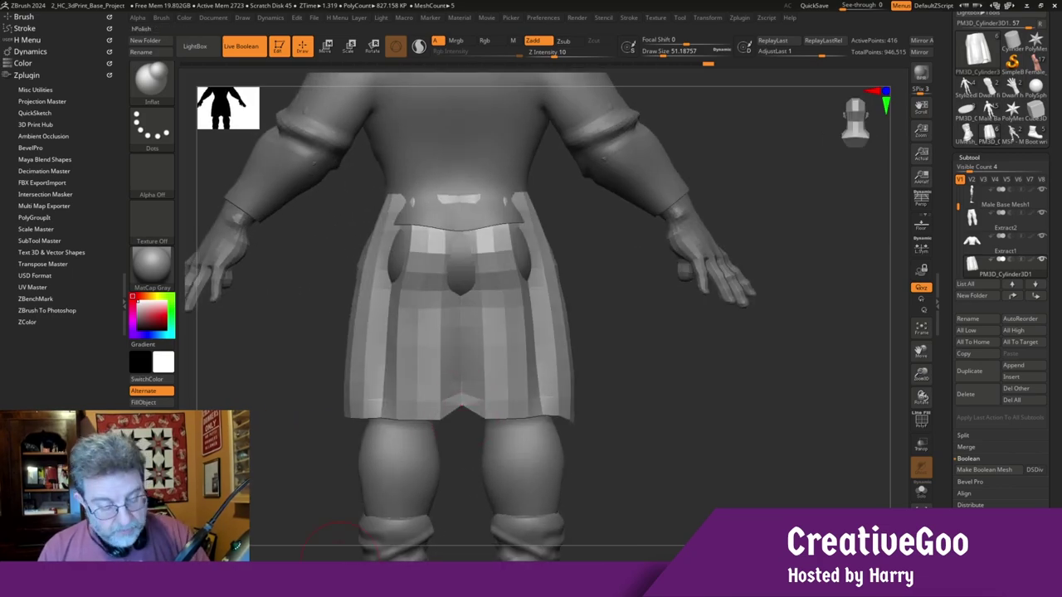
Pull the skirt's front hem and lower side edges into a more uneven shape with the Move brush
{"action": "key", "text": "b"}
{"action": "key", "text": "m"}
{"action": "key", "text": "v"}
{"action": "left_click_drag", "start_coordinate": [266, 498], "coordinate": [345, 470]}
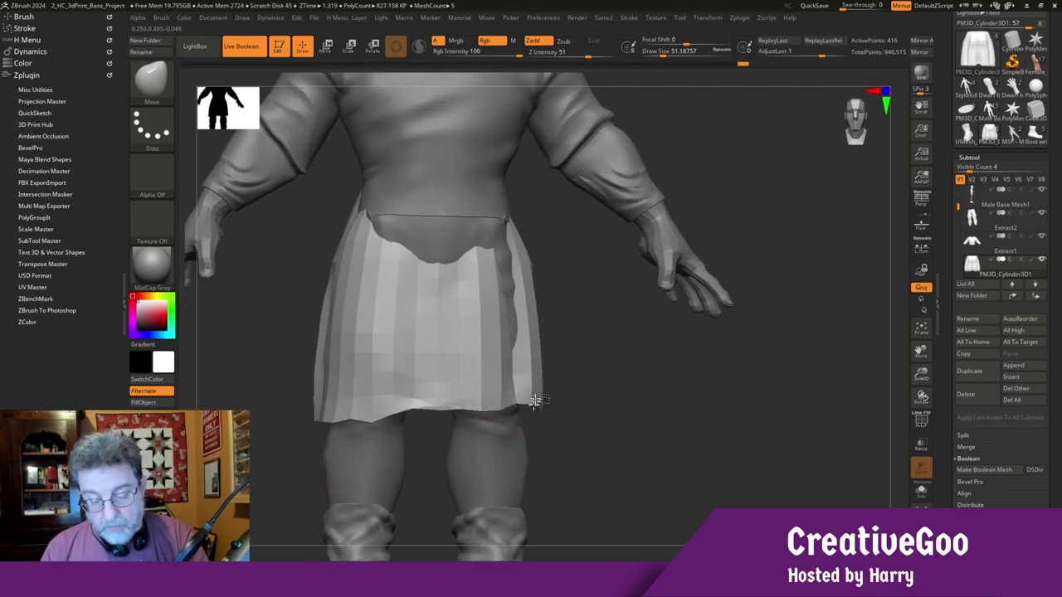
{"action": "left_click_drag", "start_coordinate": [272, 502], "coordinate": [332, 444]}
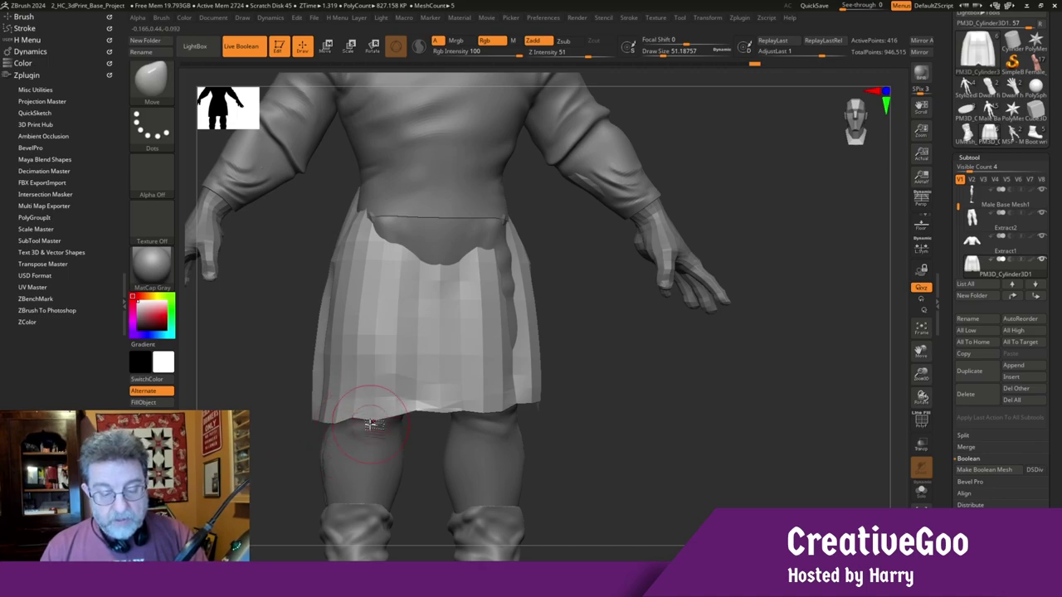
Isolate the skirt, subdivide it twice to subdivision level 3, and bring the other subtools back
{"action": "left_click", "coordinate": [921, 489]}
{"action": "left_click_drag", "start_coordinate": [249, 482], "coordinate": [317, 464]}
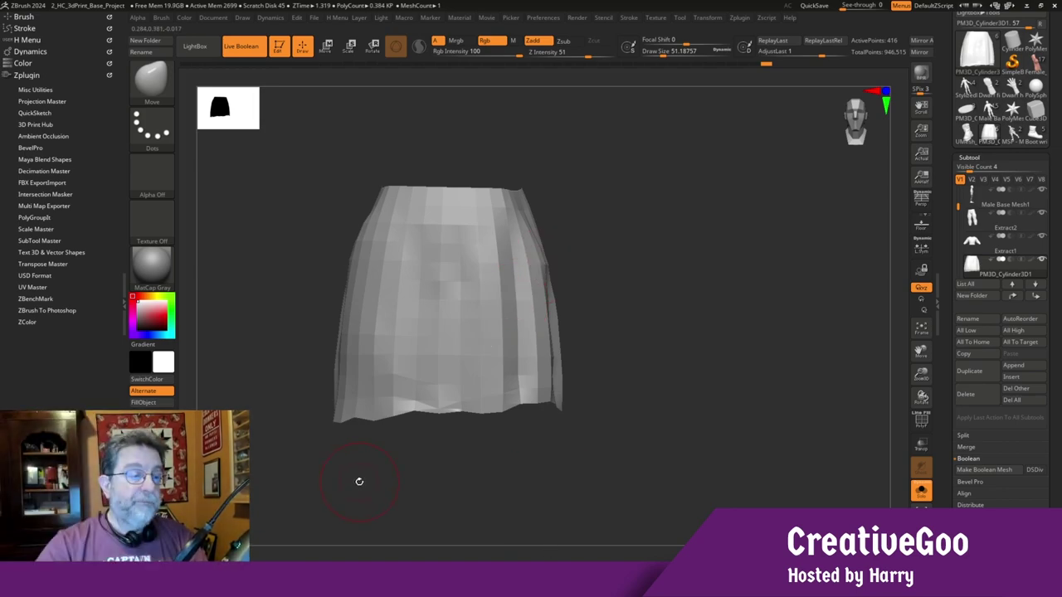
{"action": "left_click", "coordinate": [920, 327]}
{"action": "left_click_drag", "start_coordinate": [367, 434], "coordinate": [420, 460]}
{"action": "left_click", "coordinate": [970, 157]}
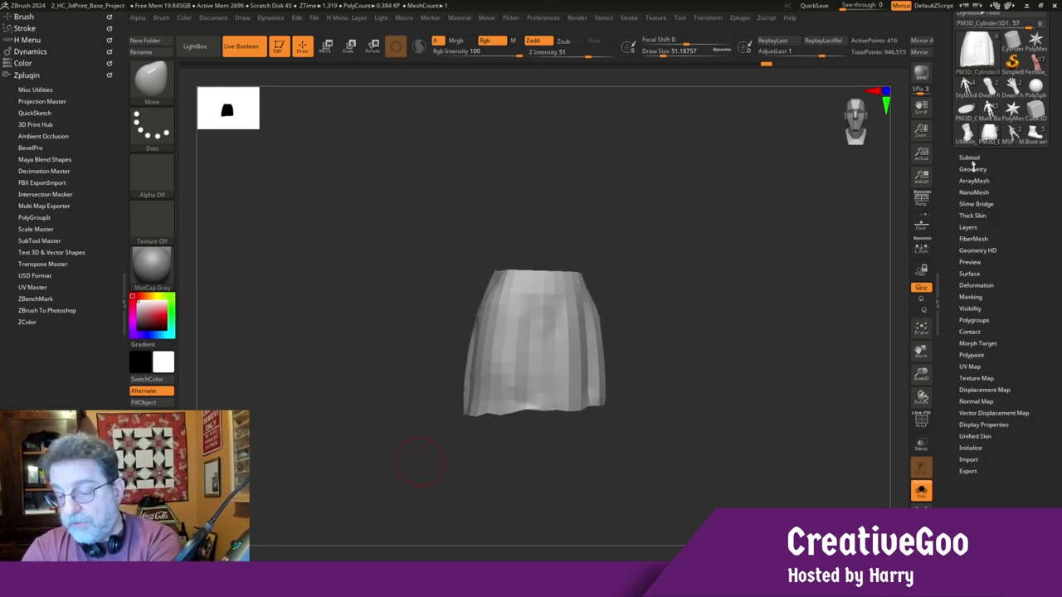
{"action": "left_click", "coordinate": [983, 170]}
{"action": "left_click", "coordinate": [977, 222]}
{"action": "left_click", "coordinate": [977, 222]}
{"action": "left_click_drag", "start_coordinate": [372, 467], "coordinate": [362, 489]}
{"action": "left_click", "coordinate": [921, 492]}
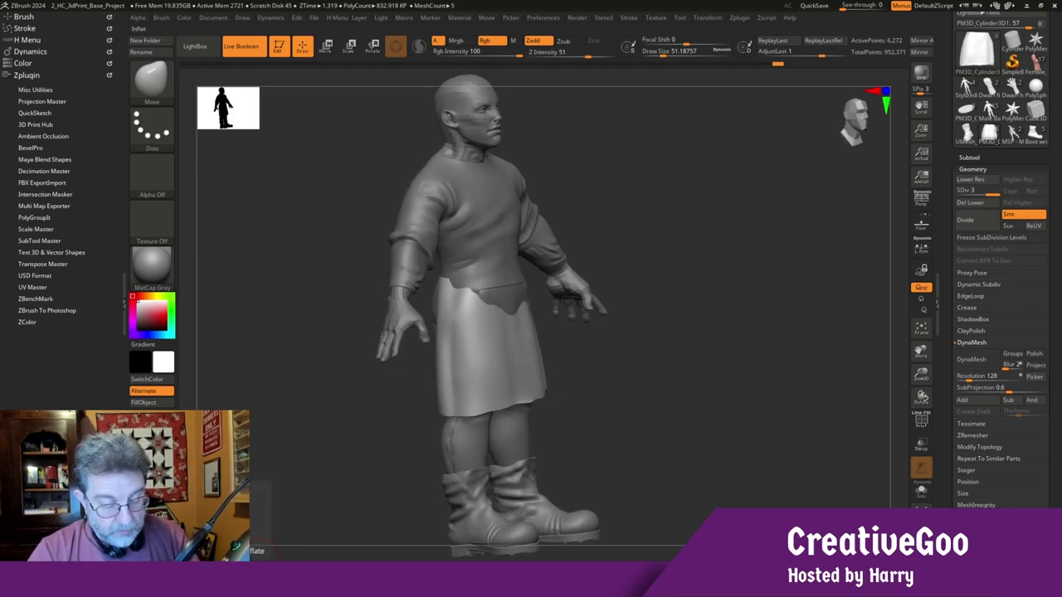
Swell the smoothed skirt's folds around the front and both sides with the Inflat brush
{"action": "left_click", "coordinate": [256, 567]}
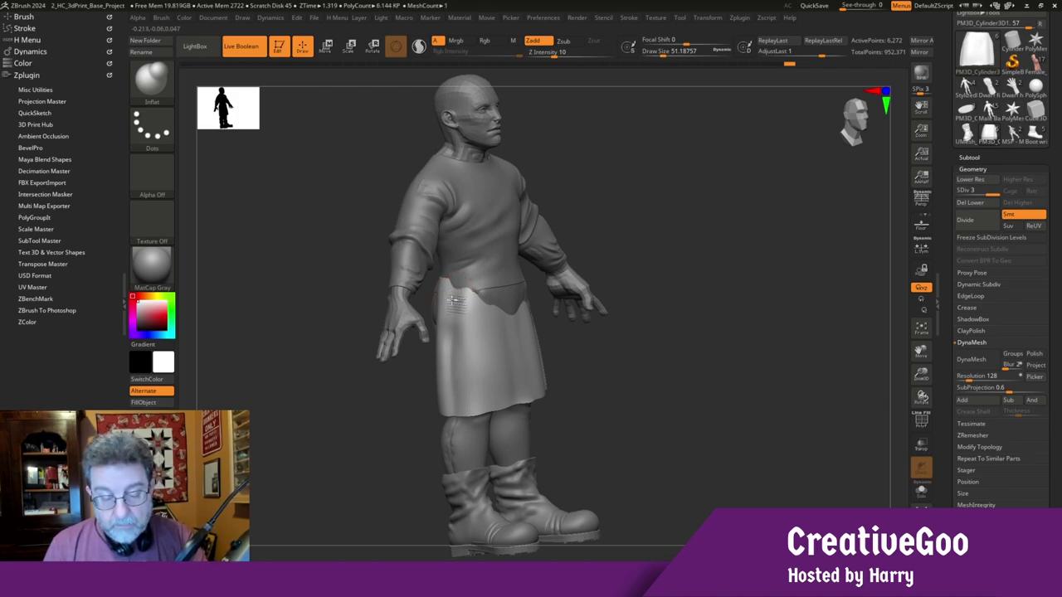
{"action": "mouse_move", "coordinate": [356, 428]}
{"action": "left_mouse_down"}
{"action": "mouse_move", "coordinate": [344, 443]}
{"action": "mouse_move", "coordinate": [358, 461]}
{"action": "left_mouse_up"}
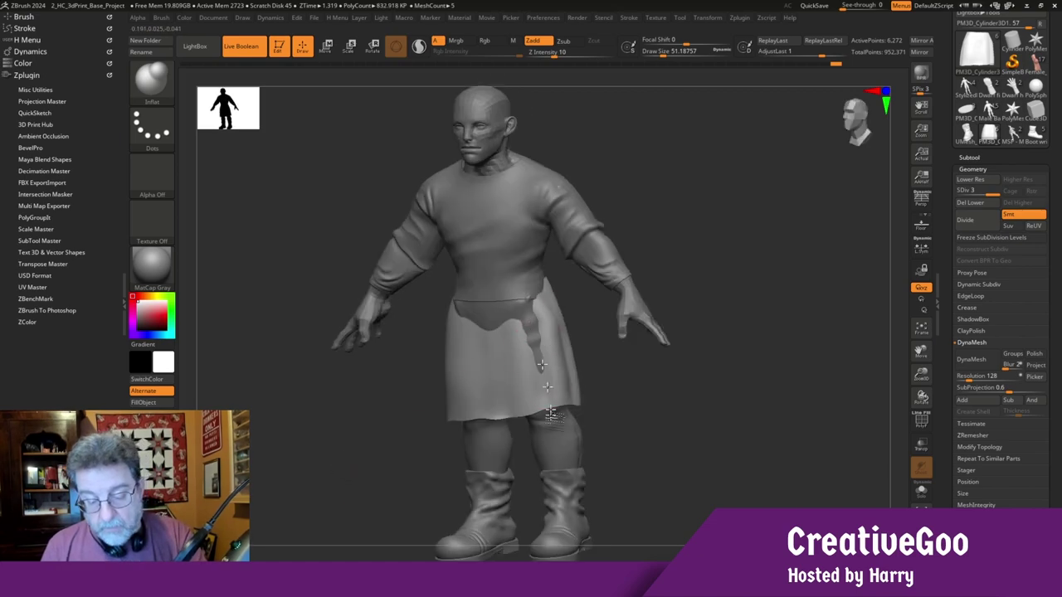
{"action": "left_click_drag", "start_coordinate": [448, 440], "coordinate": [336, 441]}
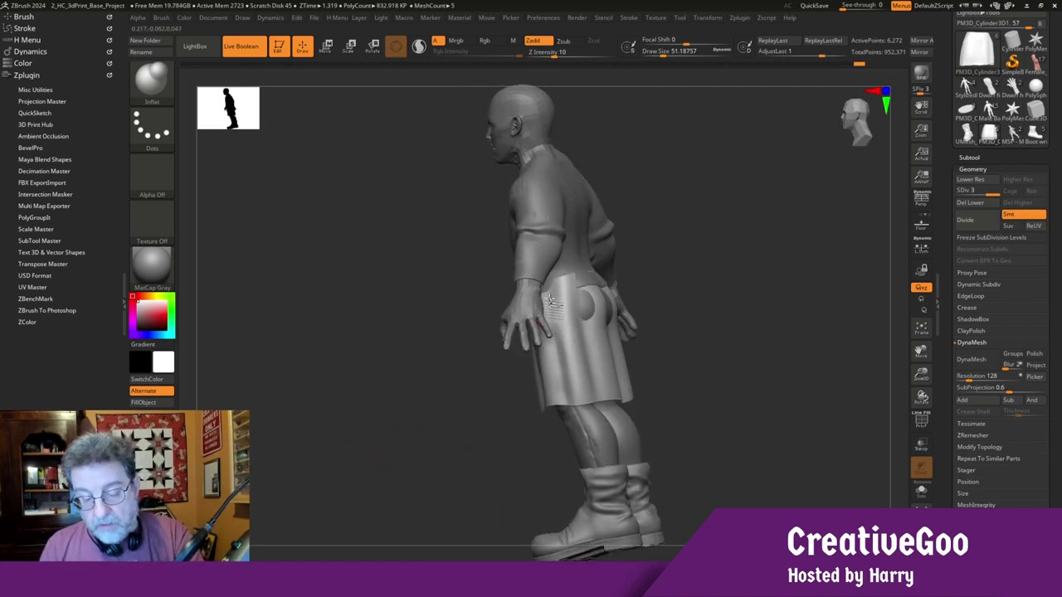
{"action": "left_click_drag", "start_coordinate": [498, 440], "coordinate": [403, 487]}
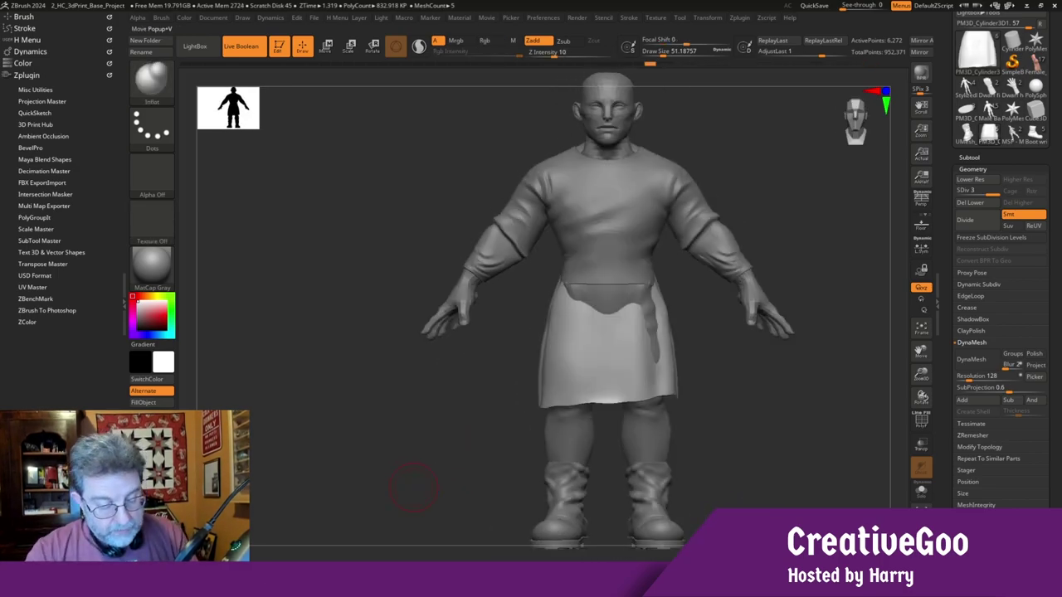
Enlarge the Move brush to a draw size of about 124 and pull the skirt's left front side over the exposed trousers
{"action": "key", "text": "b"}
{"action": "key", "text": "m"}
{"action": "key", "text": "v"}
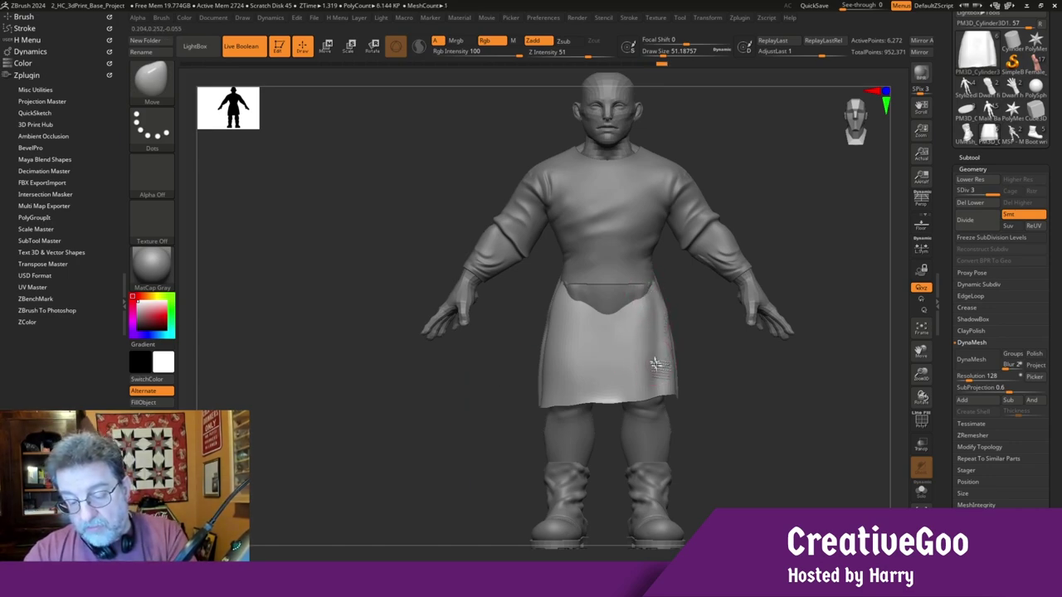
{"action": "left_click_drag", "start_coordinate": [431, 451], "coordinate": [423, 457]}
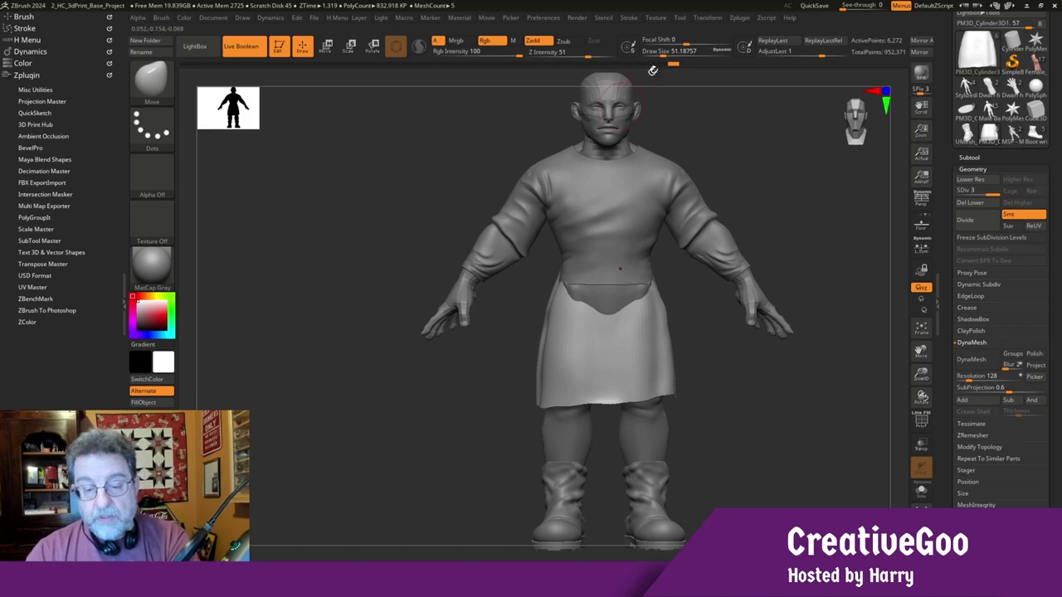
{"action": "left_click_drag", "start_coordinate": [663, 51], "coordinate": [672, 51]}
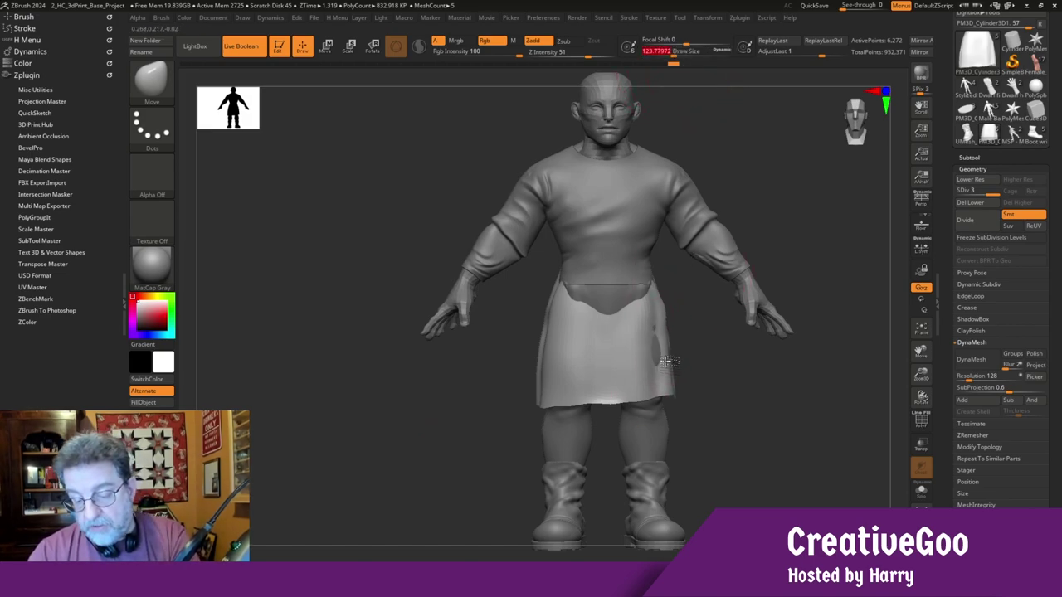
{"action": "left_click_drag", "start_coordinate": [666, 356], "coordinate": [660, 353]}
{"action": "left_click_drag", "start_coordinate": [529, 394], "coordinate": [446, 410], "text": "shift"}
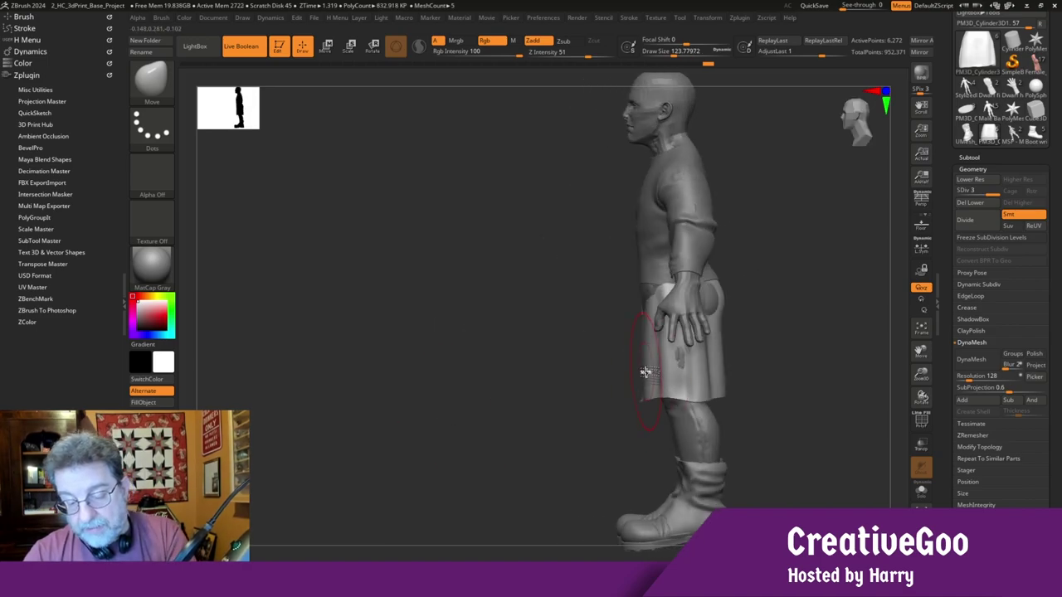
Pull the skirt's sides and upper back outward over the hips and buttocks with the Move brush
{"action": "right_click_drag", "start_coordinate": [655, 361], "coordinate": [677, 361]}
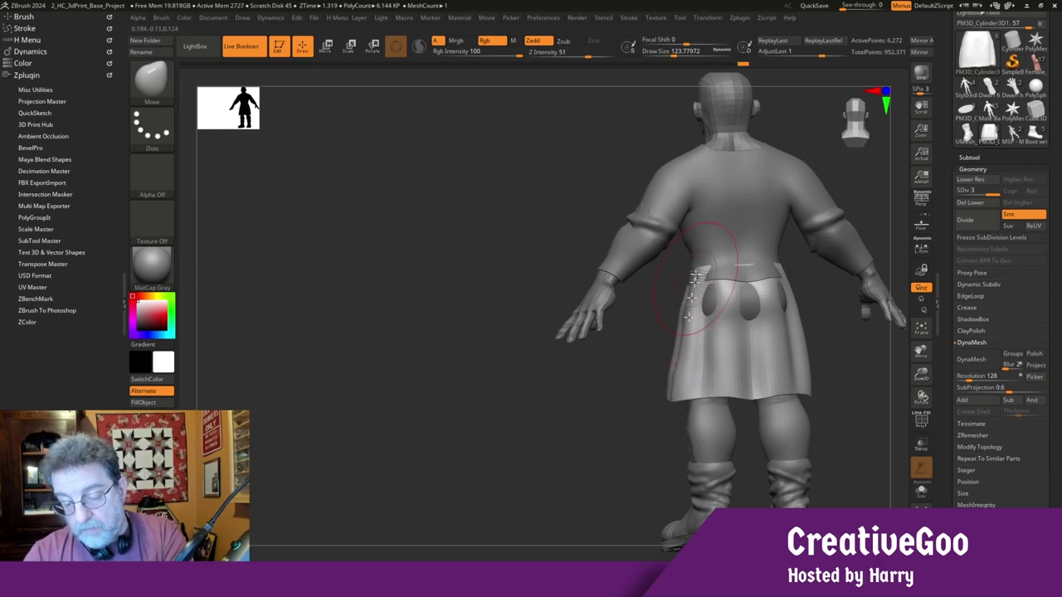
{"action": "left_click_drag", "start_coordinate": [601, 393], "coordinate": [684, 390]}
{"action": "left_click_drag", "start_coordinate": [573, 385], "coordinate": [512, 386]}
{"action": "right_click_drag", "start_coordinate": [623, 376], "coordinate": [747, 378]}
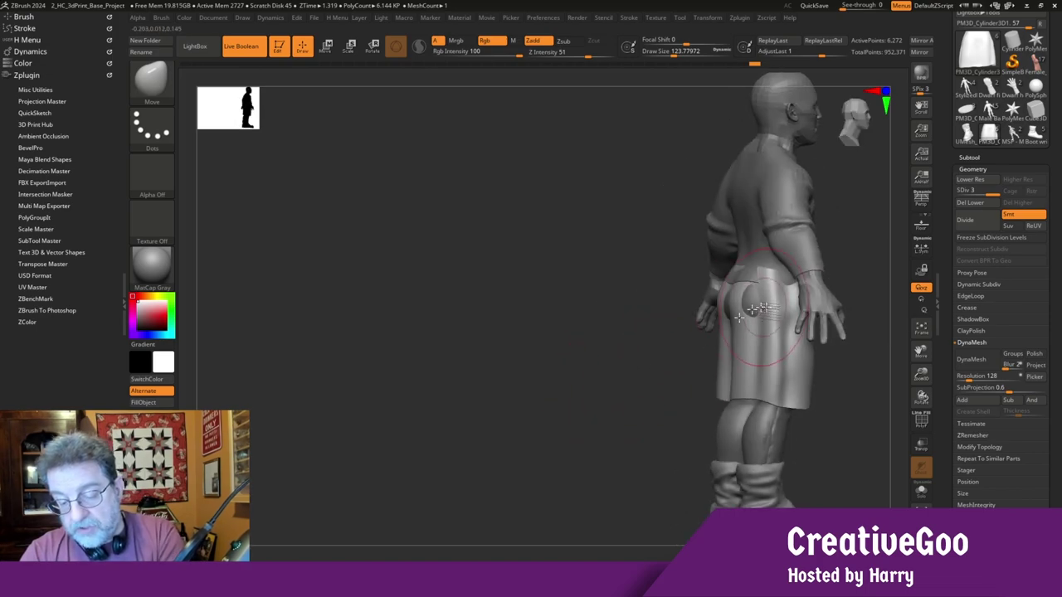
{"action": "right_click_drag", "start_coordinate": [622, 374], "coordinate": [751, 305]}
{"action": "right_click_drag", "start_coordinate": [598, 410], "coordinate": [725, 297]}
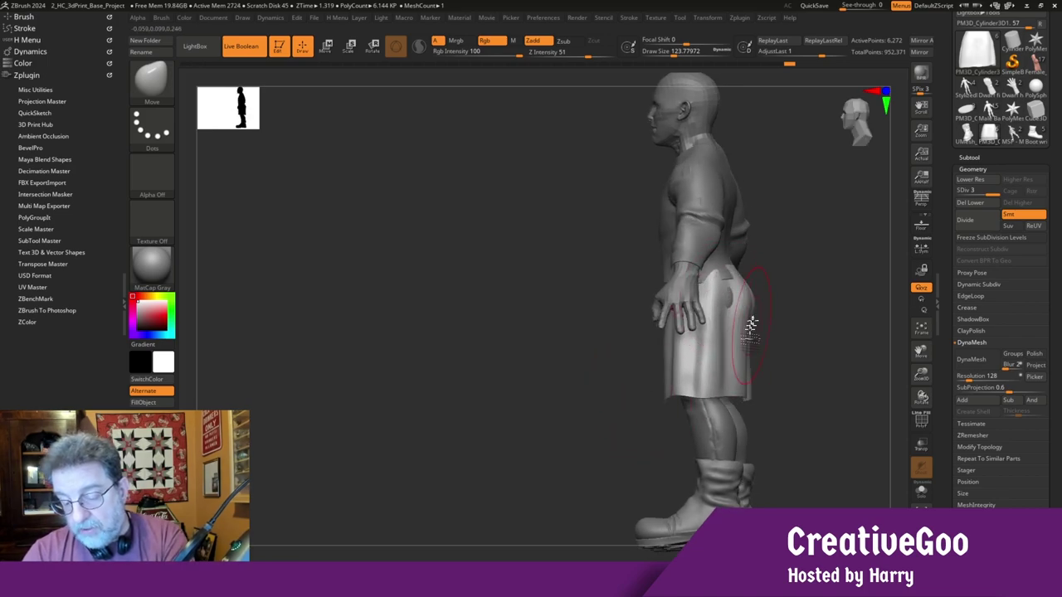
Shape the back of the skirt from the seat down to the rear hem so it covers the trousers
{"action": "right_click_drag", "start_coordinate": [665, 407], "coordinate": [623, 422]}
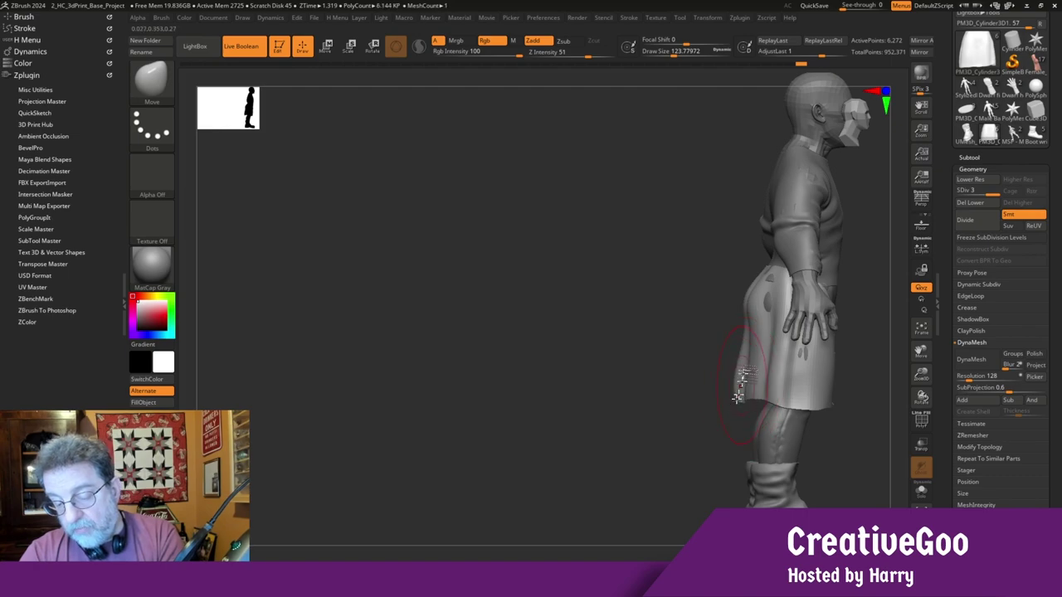
{"action": "right_click_drag", "start_coordinate": [680, 388], "coordinate": [747, 332]}
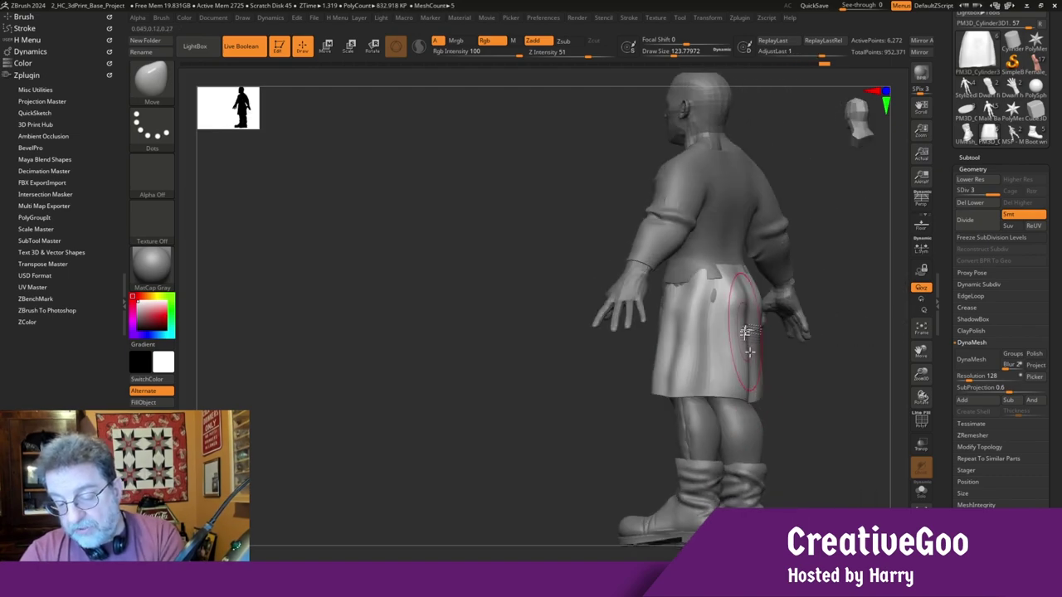
{"action": "right_click_drag", "start_coordinate": [776, 456], "coordinate": [747, 415]}
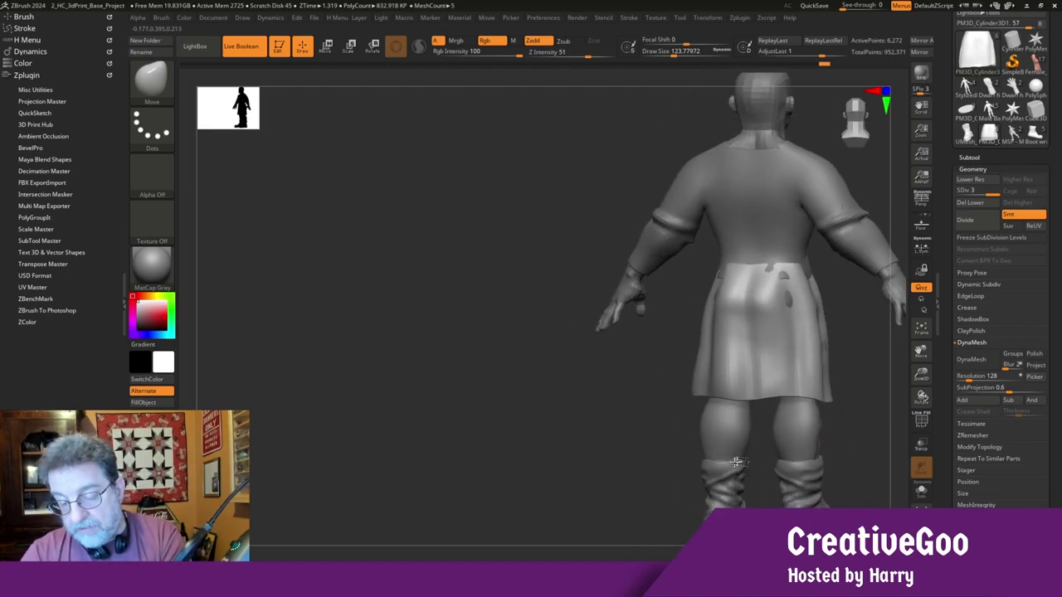
{"action": "key", "text": "shift"}
{"action": "left_click_drag", "start_coordinate": [745, 379], "coordinate": [778, 375], "text": "shift"}
{"action": "mouse_move", "coordinate": [734, 323]}
{"action": "right_mouse_down"}
{"action": "mouse_move", "coordinate": [545, 431]}
{"action": "mouse_move", "coordinate": [820, 454]}
{"action": "right_mouse_up"}
Adjust the skirt's upper back and left hip profile with the Move brush to cover the remaining trouser gaps
{"action": "left_click_drag", "start_coordinate": [919, 351], "coordinate": [818, 367]}
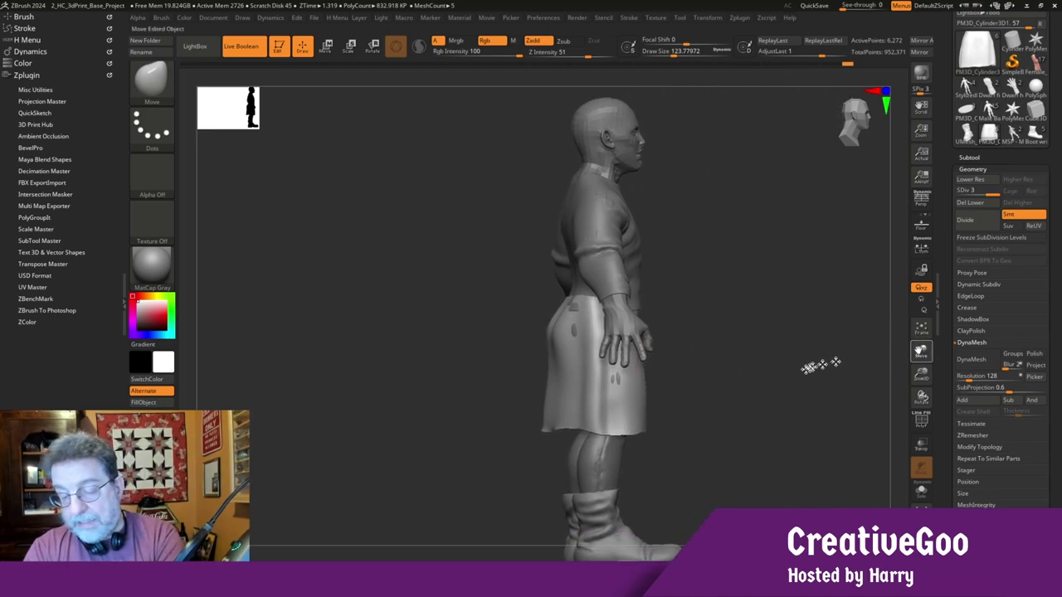
{"action": "right_click_drag", "start_coordinate": [818, 368], "coordinate": [403, 410]}
{"action": "right_click_drag", "start_coordinate": [554, 307], "coordinate": [448, 340]}
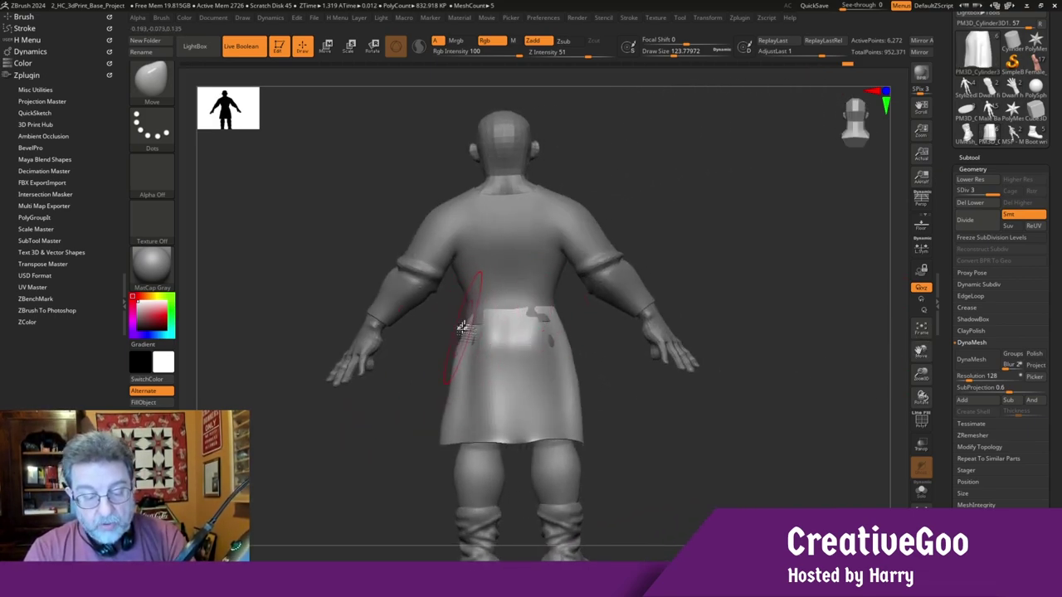
{"action": "mouse_move", "coordinate": [440, 355]}
{"action": "right_mouse_down"}
{"action": "mouse_move", "coordinate": [403, 467]}
{"action": "mouse_move", "coordinate": [381, 482]}
{"action": "mouse_move", "coordinate": [398, 481]}
{"action": "right_mouse_up"}
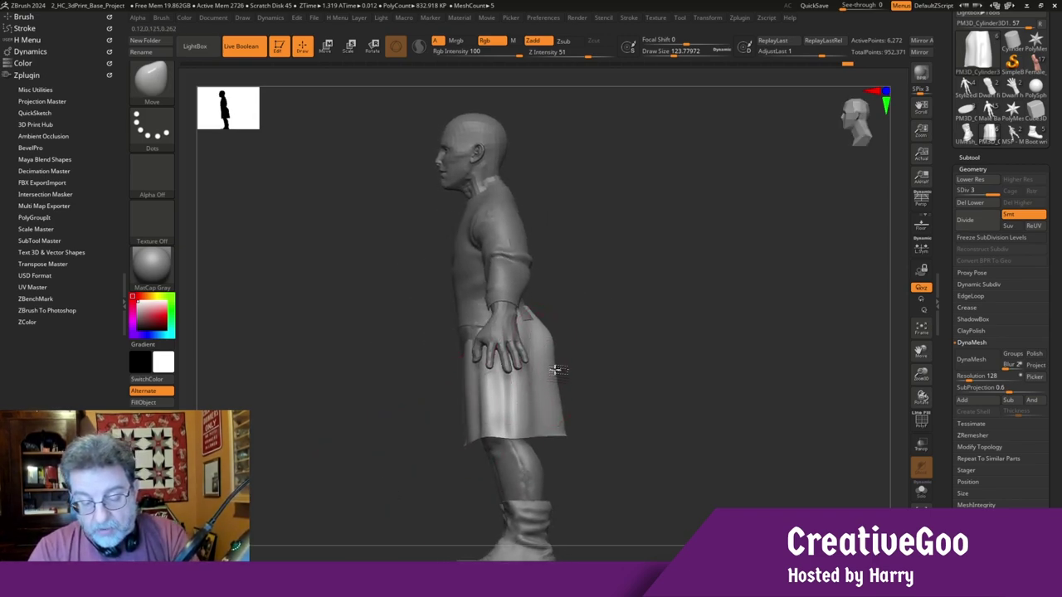
{"action": "right_click_drag", "start_coordinate": [429, 421], "coordinate": [478, 430]}
Reshape the rear hem and the character's right side edge of the skirt with small Move brush strokes
{"action": "left_click_drag", "start_coordinate": [468, 432], "coordinate": [526, 428]}
{"action": "left_click_drag", "start_coordinate": [575, 398], "coordinate": [555, 406]}
{"action": "left_click_drag", "start_coordinate": [508, 432], "coordinate": [406, 430]}
{"action": "left_click_drag", "start_coordinate": [614, 424], "coordinate": [621, 432]}
{"action": "left_click_drag", "start_coordinate": [605, 384], "coordinate": [612, 371]}
{"action": "left_click_drag", "start_coordinate": [622, 433], "coordinate": [619, 436]}
{"action": "left_click_drag", "start_coordinate": [616, 372], "coordinate": [610, 372]}
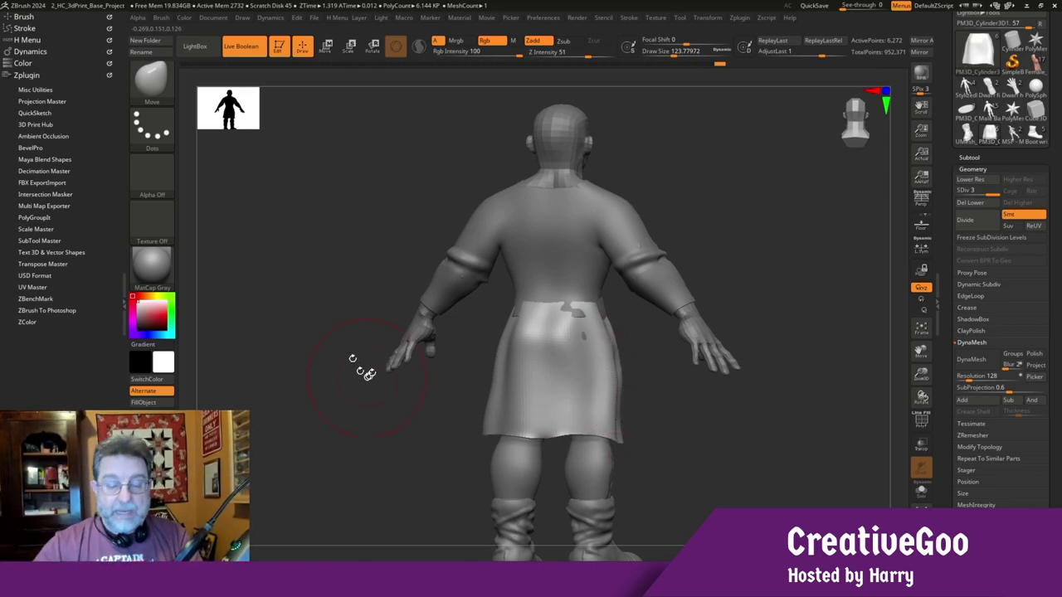
Refine the skirt's outline on both sides as seen from behind with the Move brush
{"action": "right_click_drag", "start_coordinate": [426, 457], "coordinate": [476, 418]}
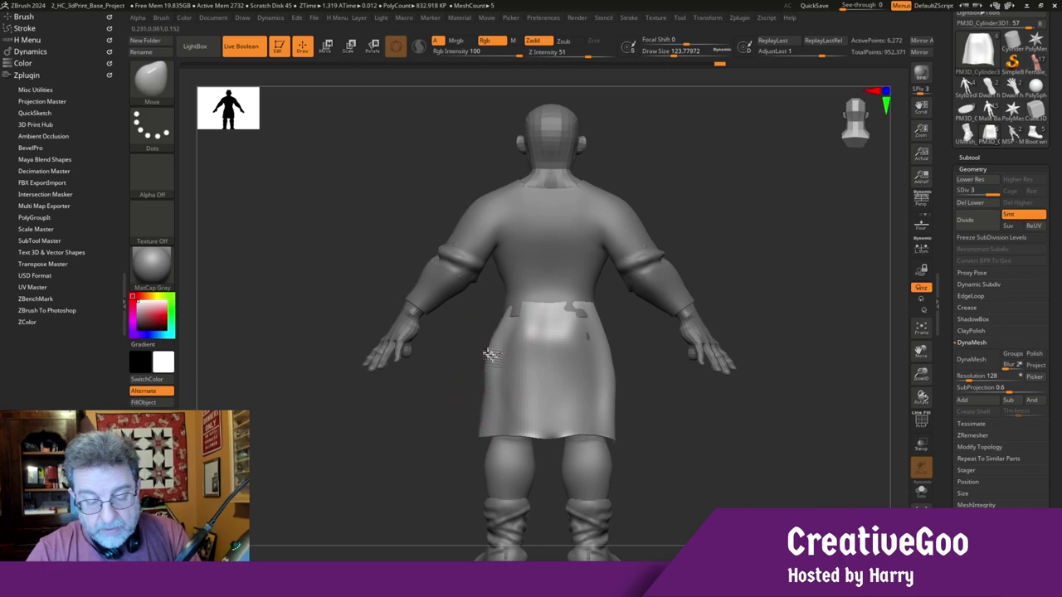
{"action": "left_click_drag", "start_coordinate": [484, 416], "coordinate": [487, 358]}
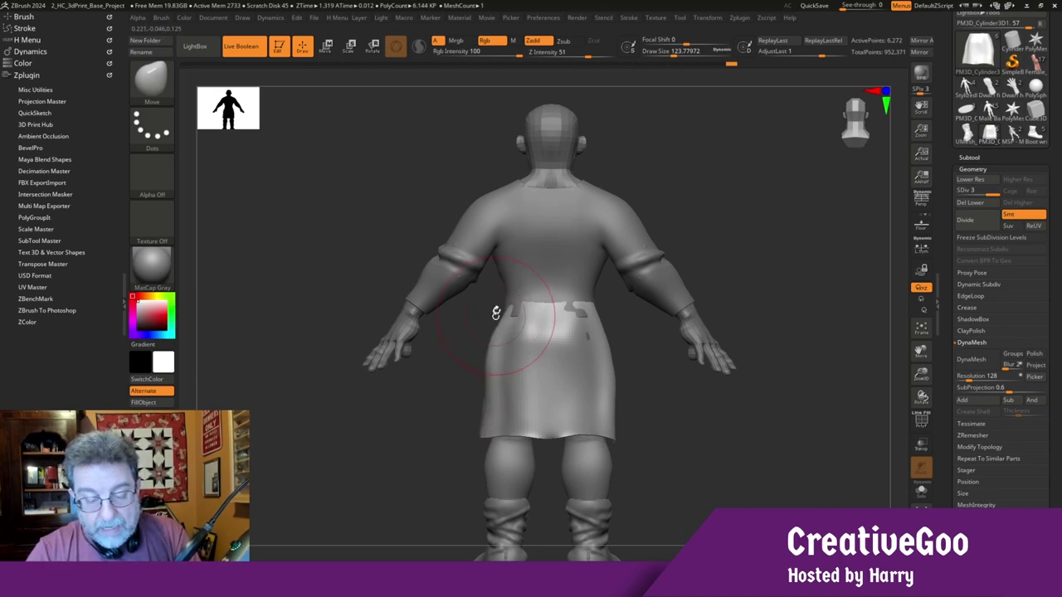
{"action": "left_click_drag", "start_coordinate": [499, 363], "coordinate": [486, 369]}
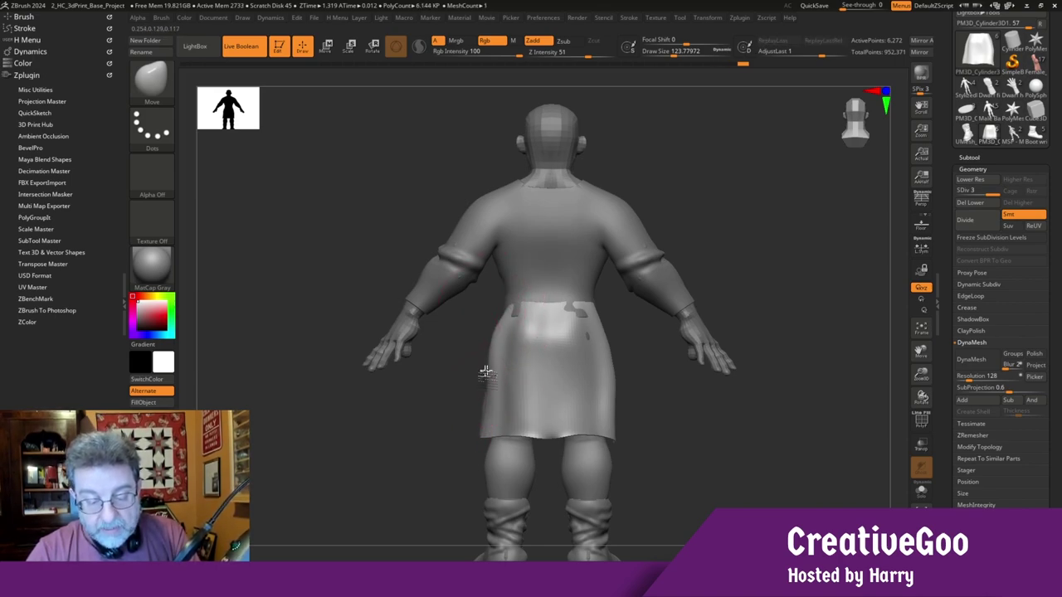
{"action": "left_click_drag", "start_coordinate": [617, 407], "coordinate": [610, 403]}
Pull the skirt's front waist up and outward over the exposed trousers to meet the shirt's lower edge
{"action": "mouse_move", "coordinate": [373, 490]}
{"action": "left_mouse_down"}
{"action": "mouse_move", "coordinate": [479, 495]}
{"action": "mouse_move", "coordinate": [476, 483]}
{"action": "mouse_move", "coordinate": [537, 457]}
{"action": "mouse_move", "coordinate": [688, 320]}
{"action": "left_mouse_up"}
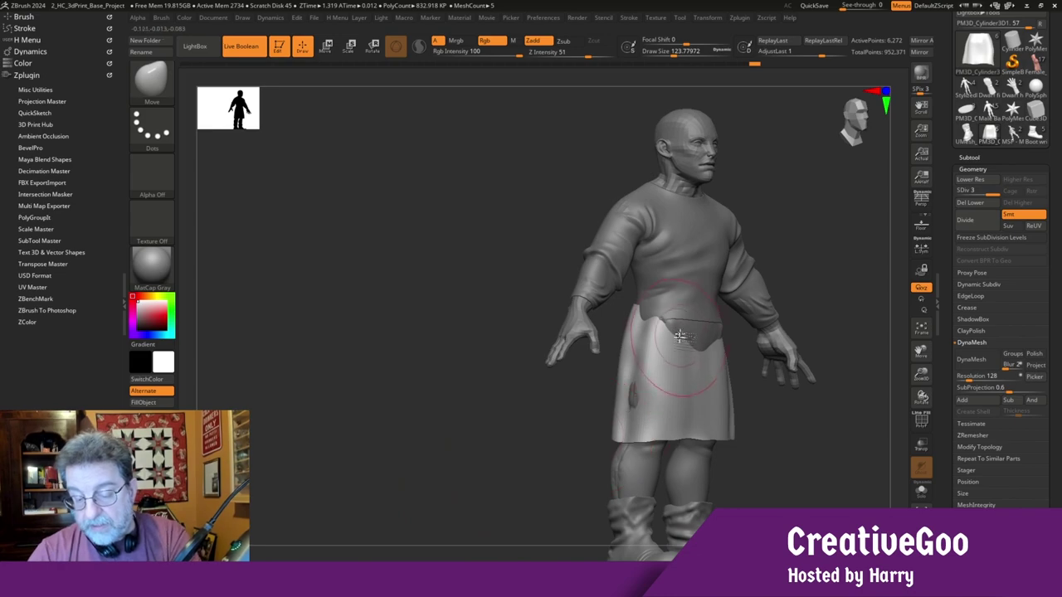
{"action": "left_click_drag", "start_coordinate": [516, 454], "coordinate": [557, 462]}
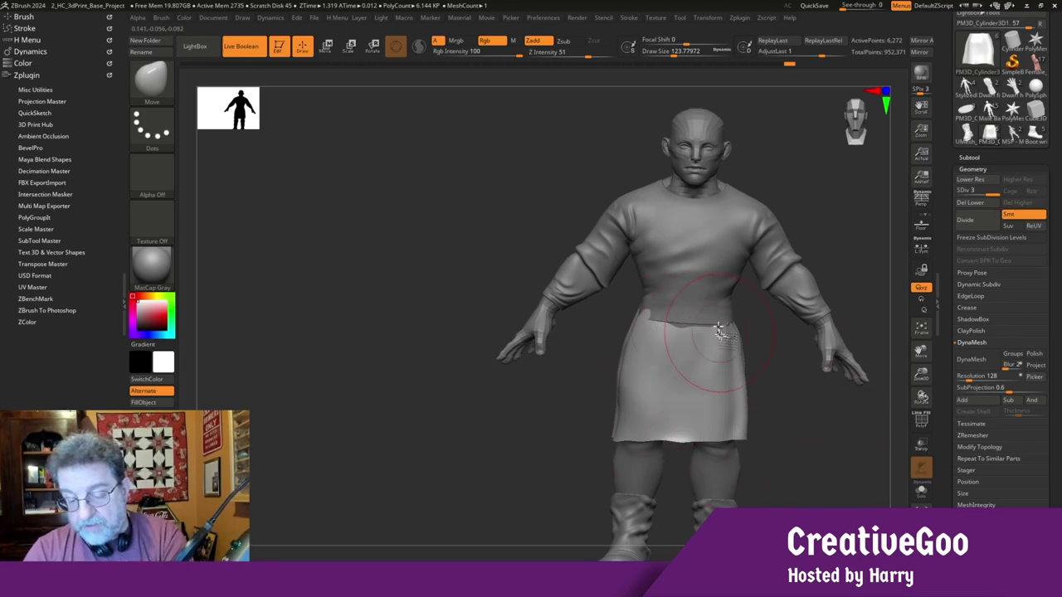
Examine the skirt's fit, waistline and hem on the whole figure from the front and from below
{"action": "left_click", "coordinate": [923, 330]}
{"action": "left_click_drag", "start_coordinate": [293, 424], "coordinate": [306, 389]}
{"action": "left_click", "coordinate": [923, 330]}
{"action": "left_click_drag", "start_coordinate": [365, 444], "coordinate": [380, 469]}
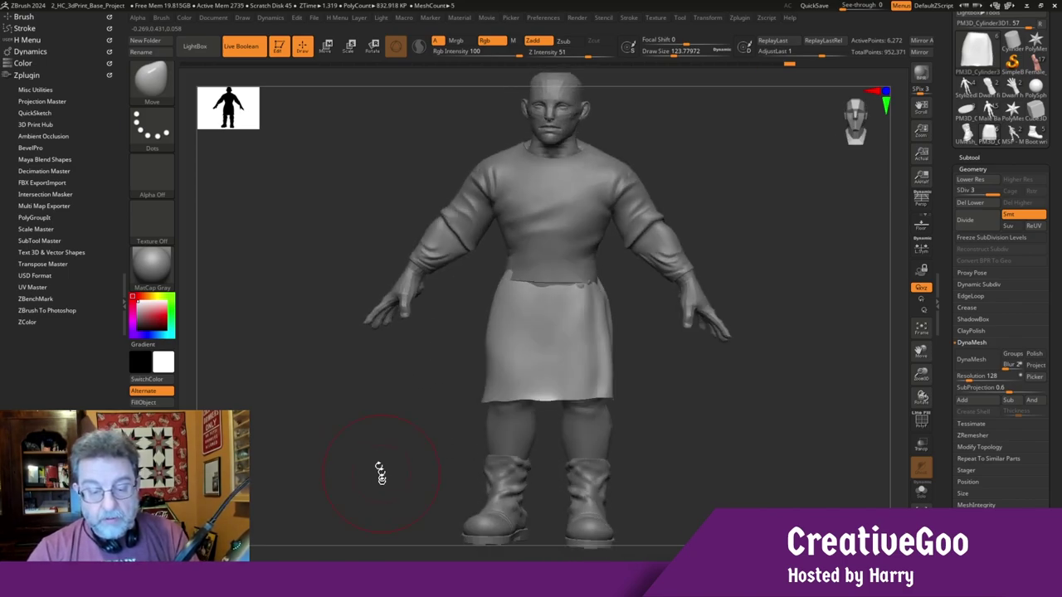
{"action": "left_click_drag", "start_coordinate": [350, 501], "coordinate": [352, 391]}
{"action": "left_click_drag", "start_coordinate": [531, 372], "coordinate": [594, 355]}
{"action": "left_click_drag", "start_coordinate": [587, 273], "coordinate": [462, 429]}
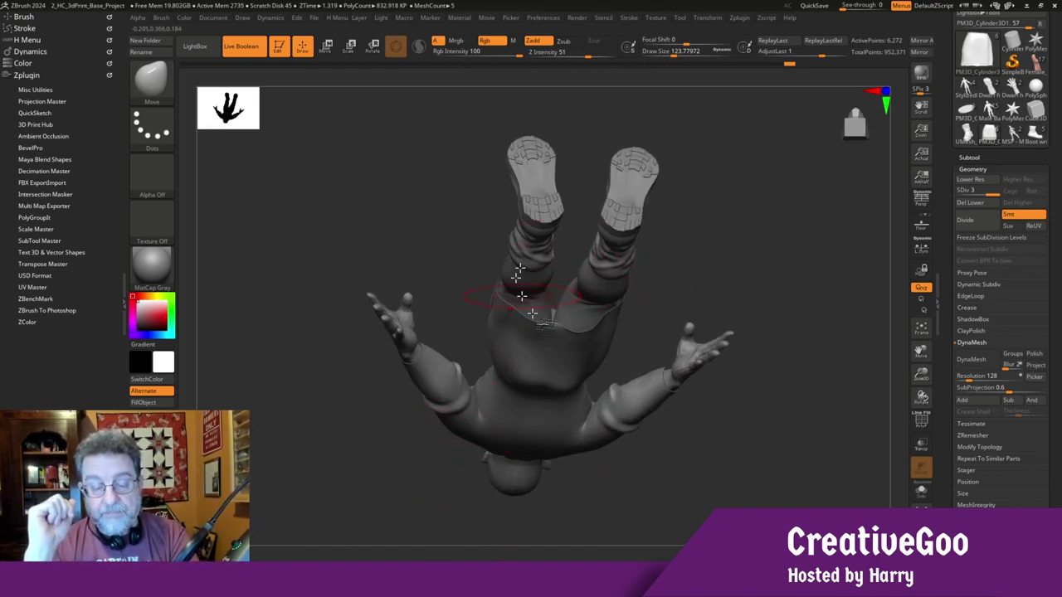
{"action": "left_click_drag", "start_coordinate": [355, 185], "coordinate": [406, 265]}
{"action": "mouse_move", "coordinate": [340, 353]}
{"action": "left_mouse_down"}
{"action": "mouse_move", "coordinate": [339, 420]}
{"action": "mouse_move", "coordinate": [351, 427]}
{"action": "left_mouse_up"}
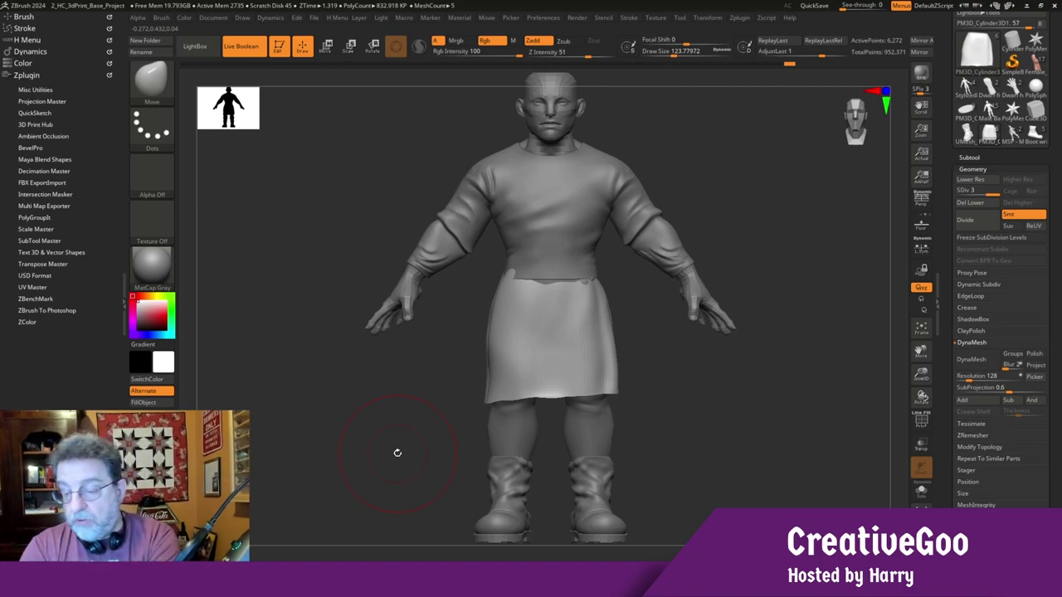
Insert a Cylinder3D primitive as a new subtool below the skirt
{"action": "left_click_drag", "start_coordinate": [968, 153], "coordinate": [969, 152]}
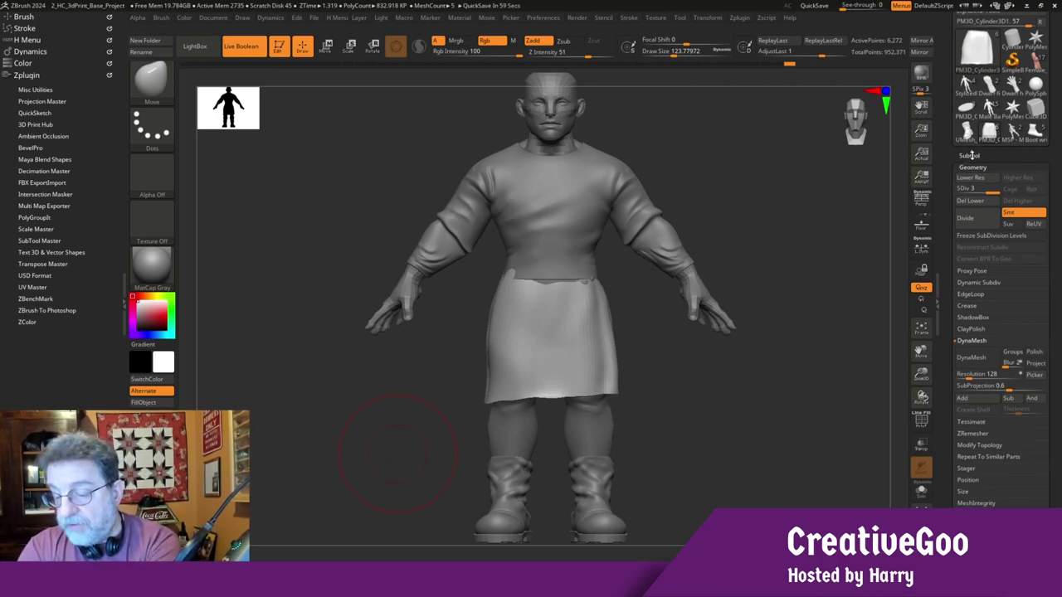
{"action": "left_click", "coordinate": [970, 155]}
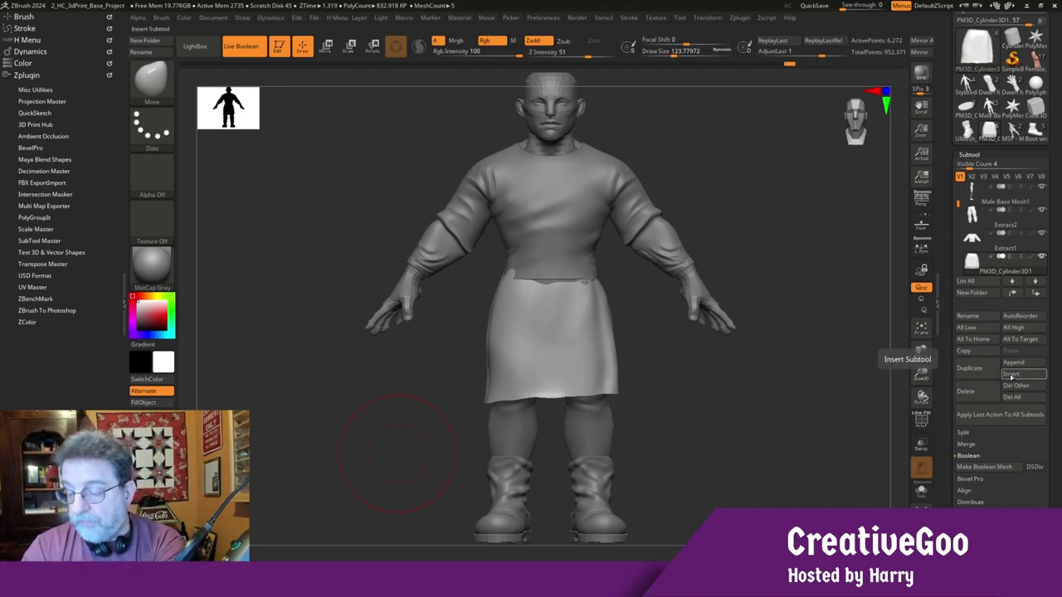
{"action": "left_click", "coordinate": [1010, 375]}
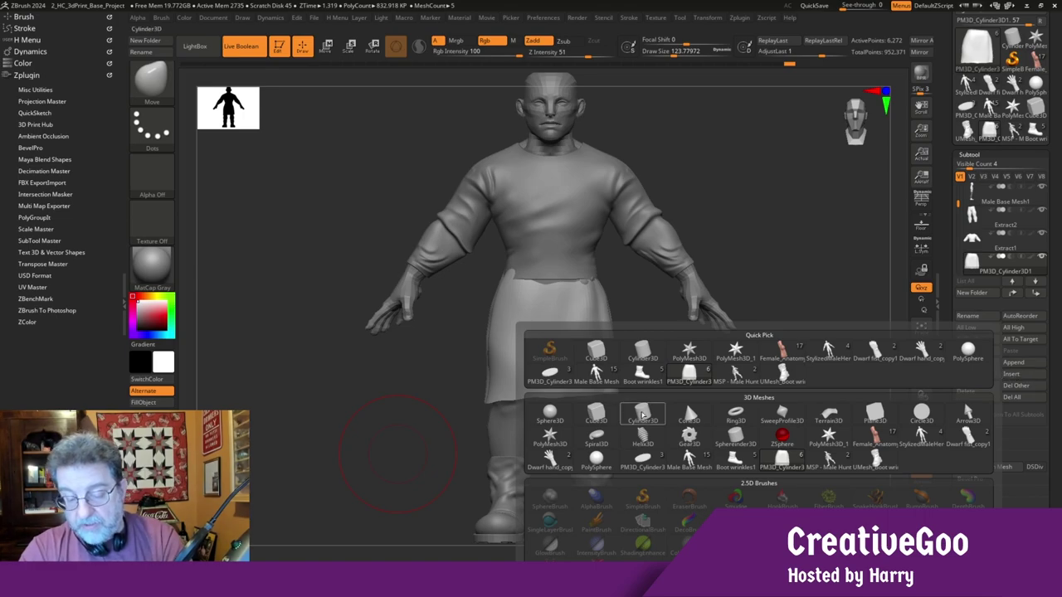
{"action": "left_click", "coordinate": [643, 415]}
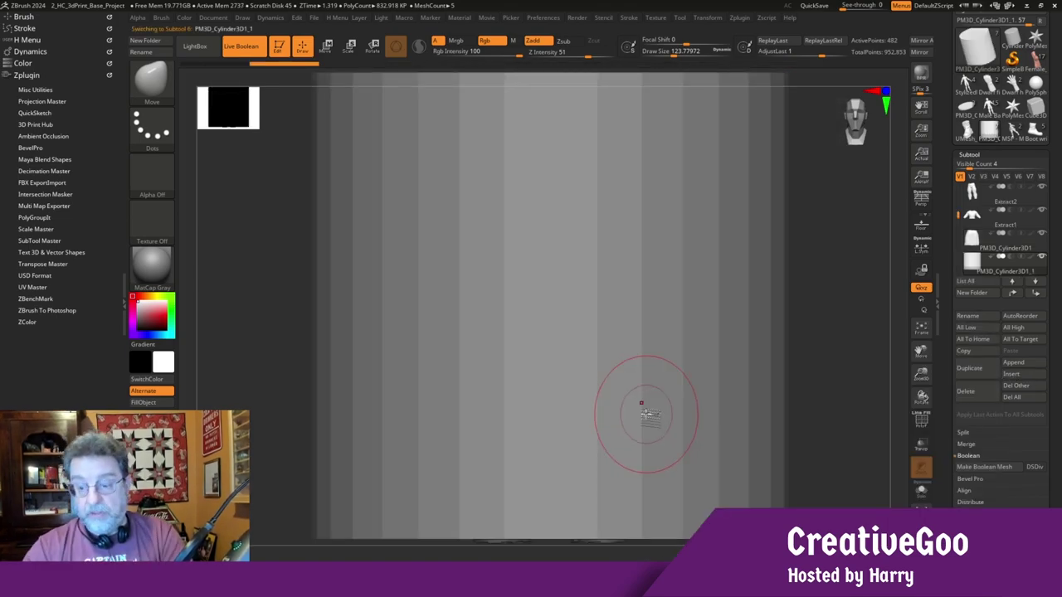
Isolate the new cylinder's side wall and delete its top and bottom caps to leave an open tube
{"action": "key", "text": "f"}
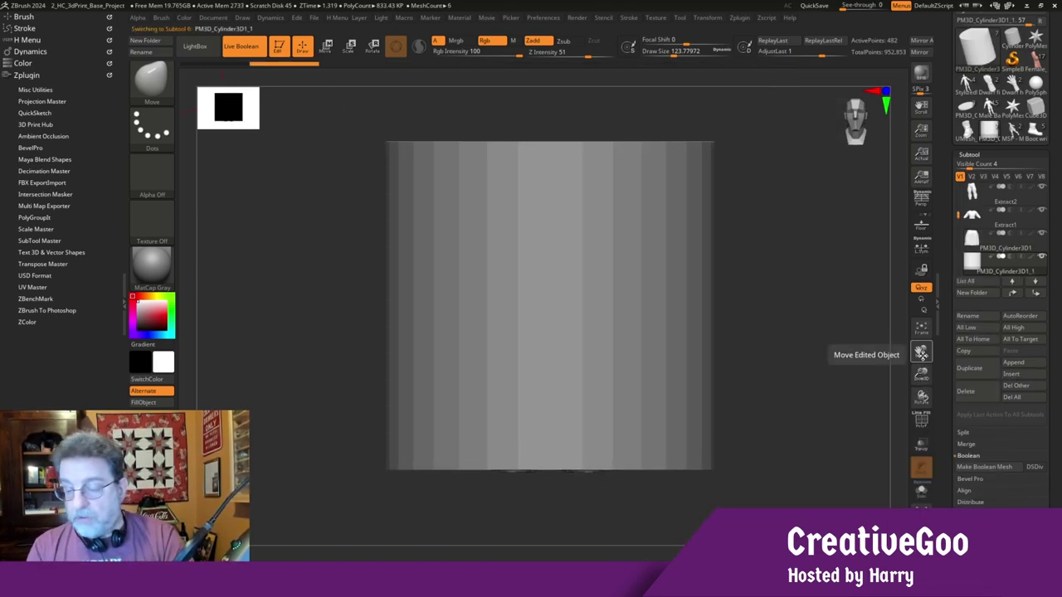
{"action": "mouse_move", "coordinate": [750, 169]}
{"action": "left_mouse_down", "text": "ctrl+shift"}
{"action": "mouse_move", "coordinate": [769, 273]}
{"action": "mouse_move", "coordinate": [326, 438]}
{"action": "left_mouse_up", "text": "ctrl+shift"}
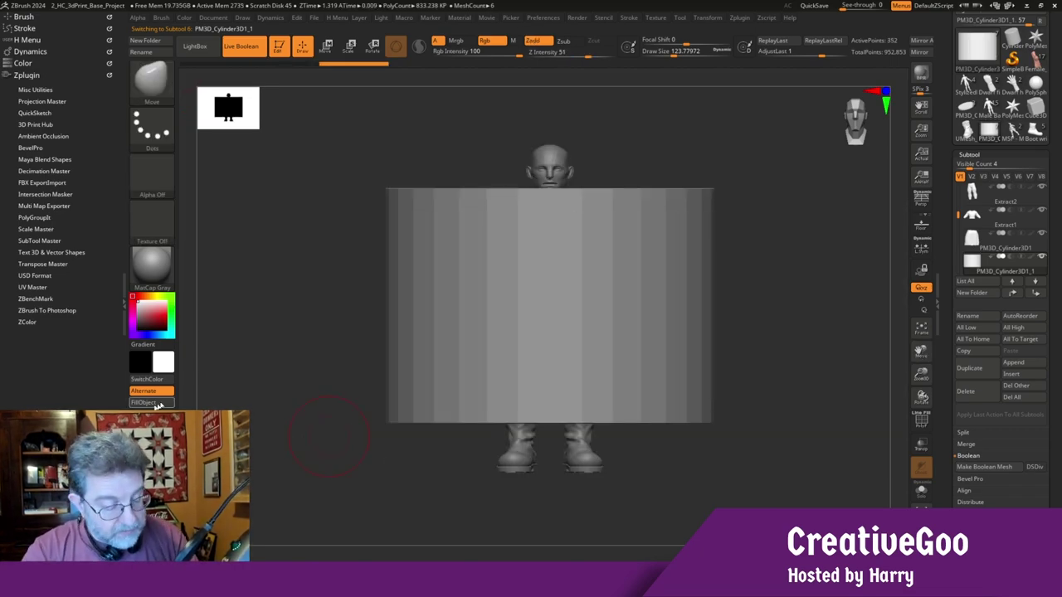
{"action": "left_click_drag", "start_coordinate": [323, 243], "coordinate": [321, 460]}
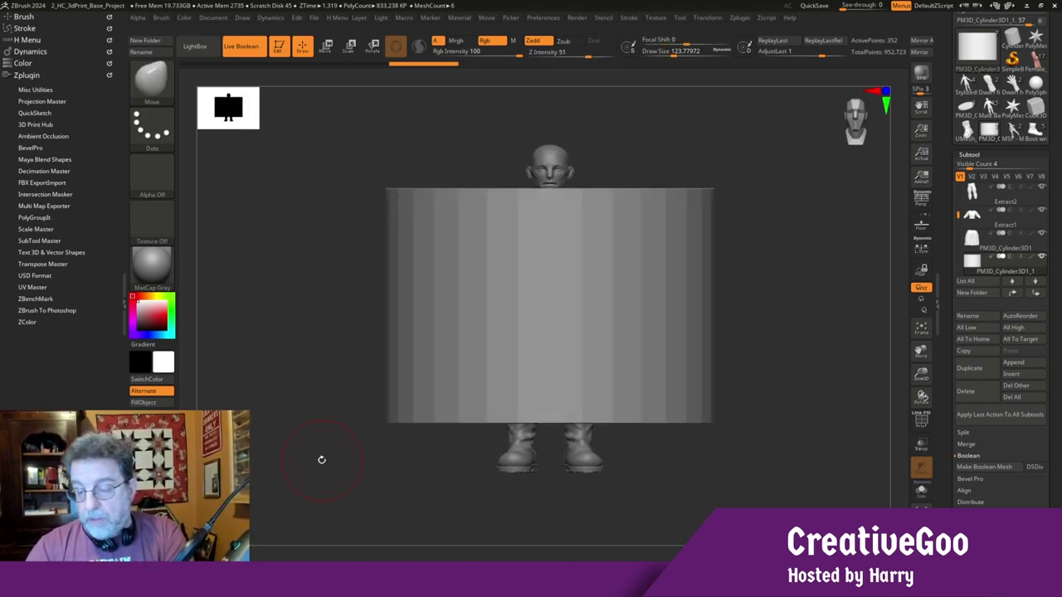
Turn on Dynamic Subdiv for the open cylinder so that it displays smoothed
{"action": "left_click", "coordinate": [968, 154]}
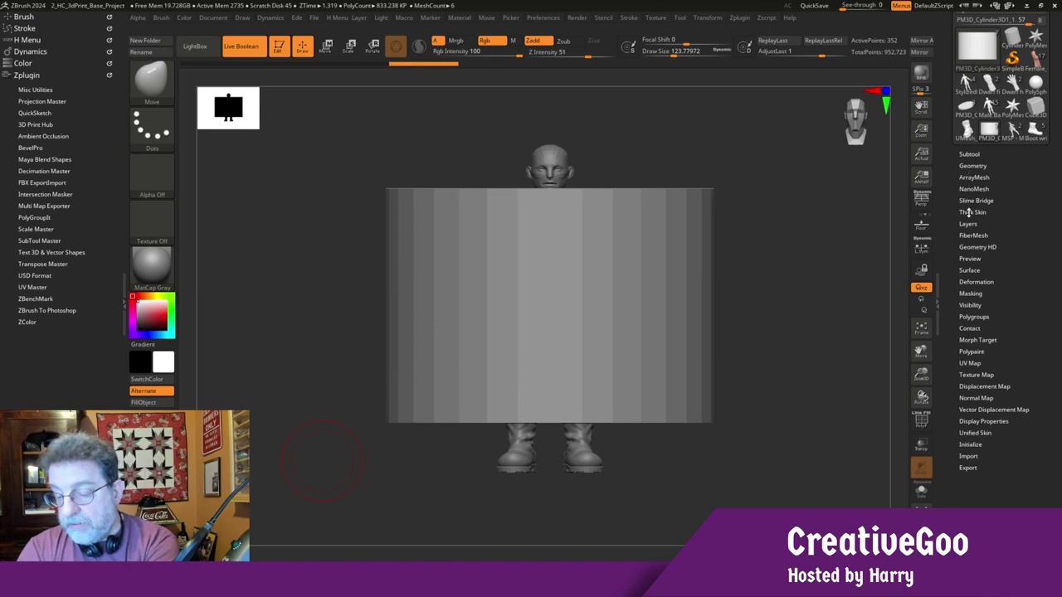
{"action": "left_click", "coordinate": [965, 165]}
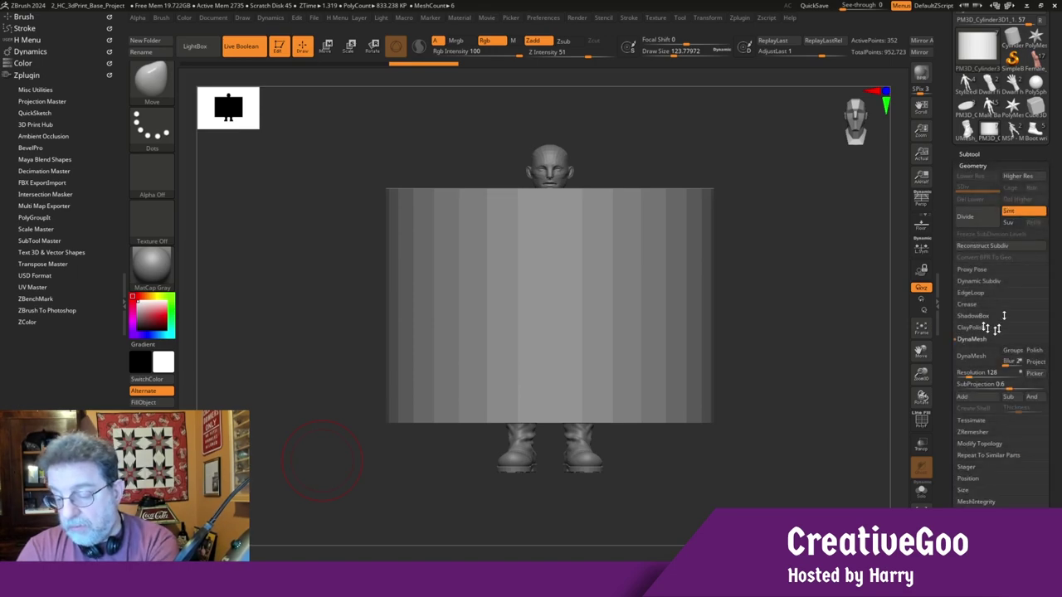
{"action": "left_click", "coordinate": [965, 282]}
{"action": "left_click", "coordinate": [978, 292]}
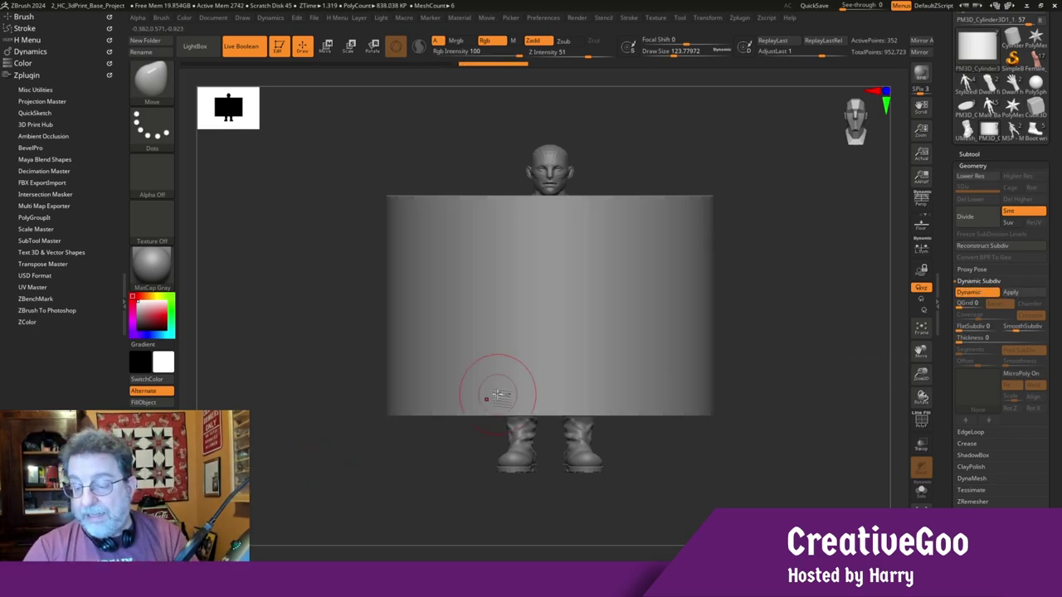
{"action": "key", "text": "shift+d"}
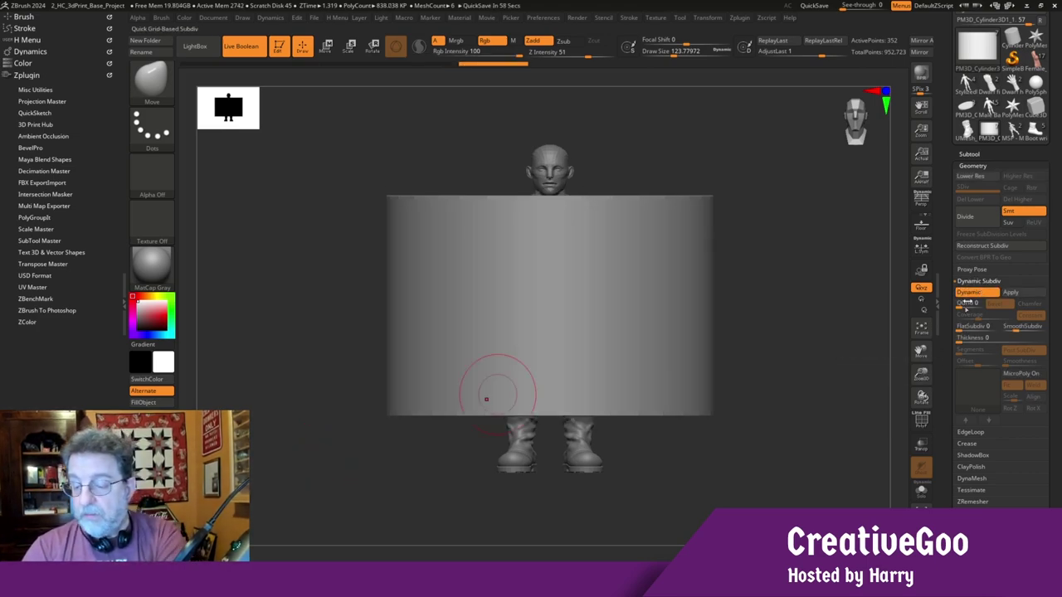
{"action": "left_click", "coordinate": [968, 293]}
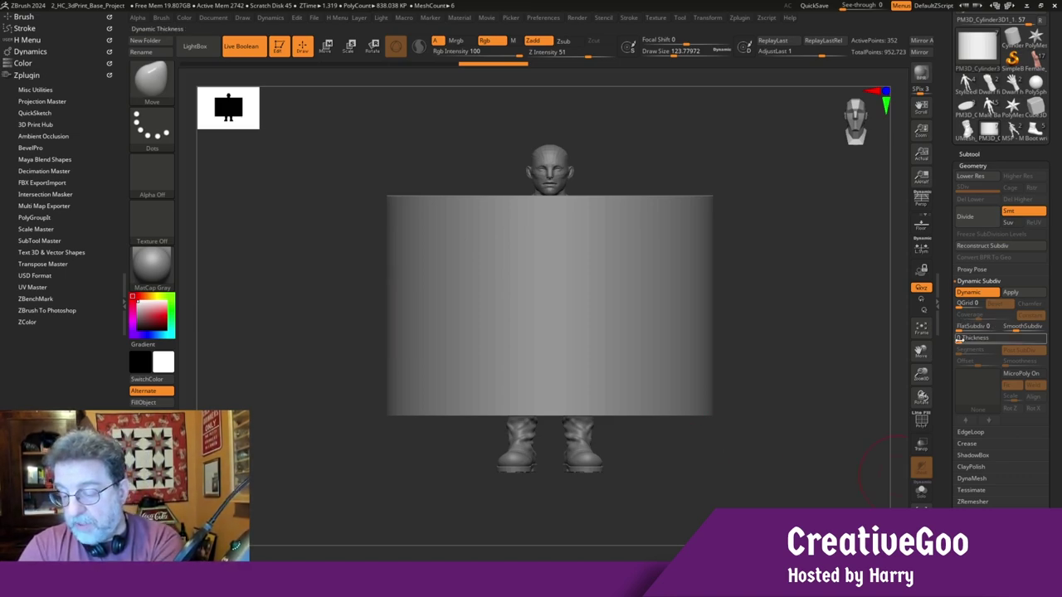
Give the cylinder wall a dynamic thickness of 0.00408 and view it straight from the front
{"action": "left_click_drag", "start_coordinate": [960, 339], "coordinate": [976, 340]}
{"action": "key", "text": "Return"}
{"action": "left_click_drag", "start_coordinate": [334, 237], "coordinate": [349, 271]}
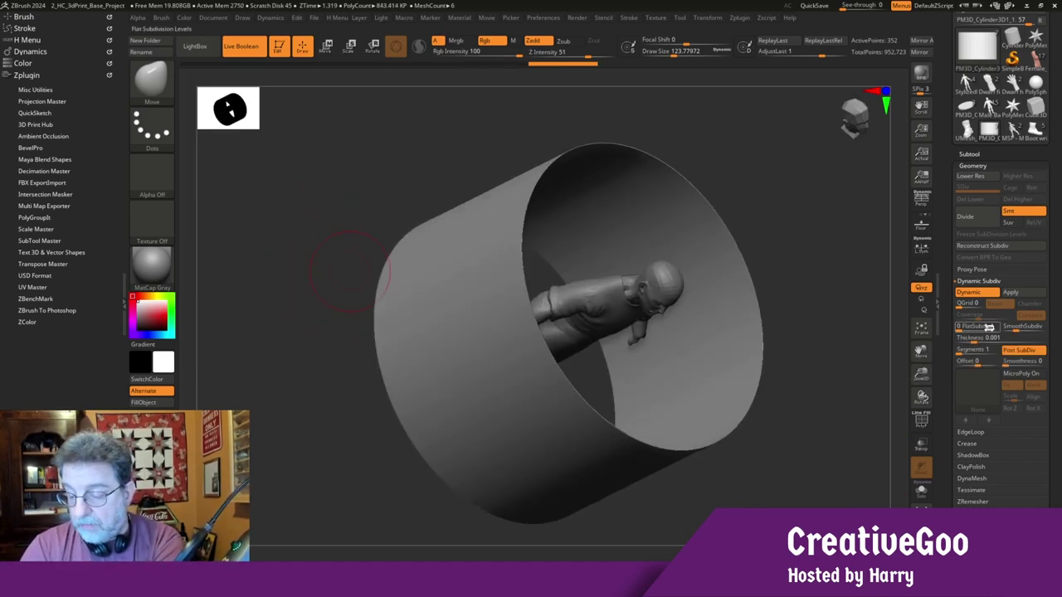
{"action": "left_click_drag", "start_coordinate": [974, 339], "coordinate": [979, 339]}
{"action": "left_click_drag", "start_coordinate": [309, 437], "coordinate": [455, 273]}
{"action": "left_click_drag", "start_coordinate": [365, 445], "coordinate": [330, 500], "text": "shift"}
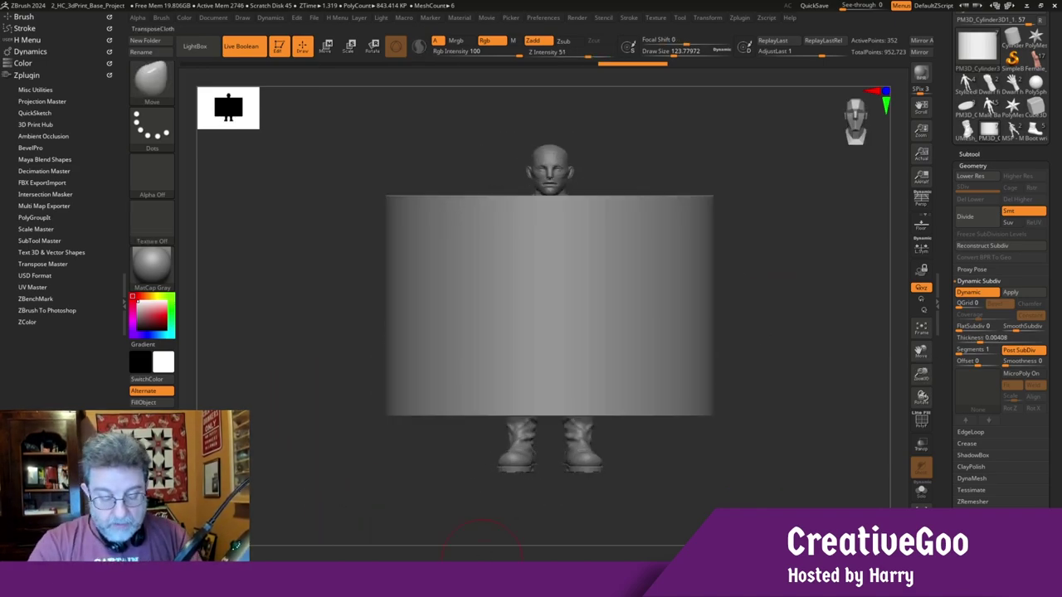
Deform the cylinder with the TransposeCloth brush, squeezing and shifting it to form vertical cloth folds
{"action": "left_click", "coordinate": [430, 575]}
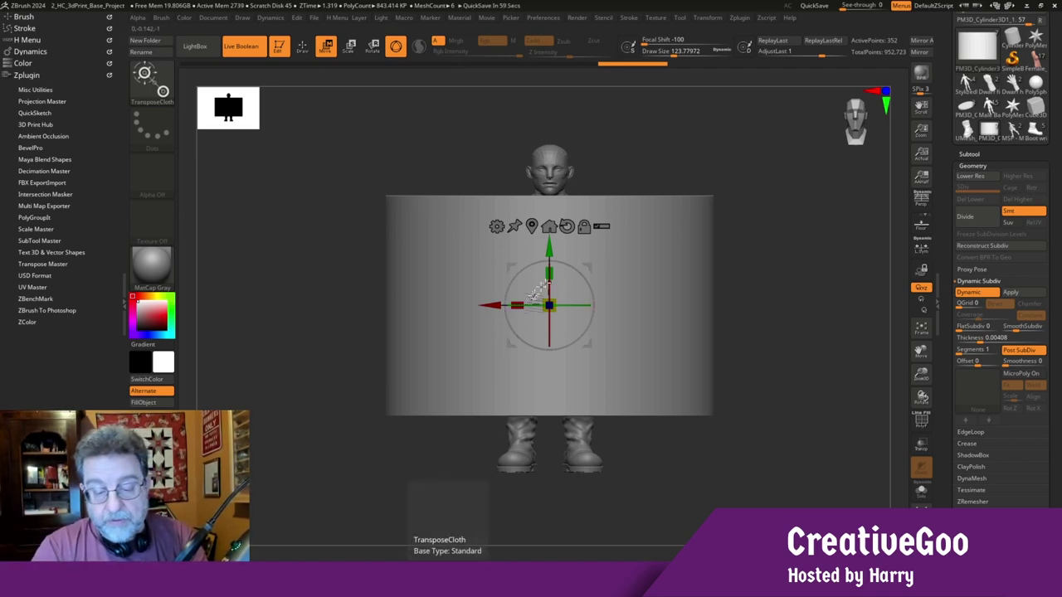
{"action": "left_click_drag", "start_coordinate": [517, 306], "coordinate": [599, 301]}
{"action": "left_click_drag", "start_coordinate": [345, 333], "coordinate": [378, 337]}
{"action": "left_click_drag", "start_coordinate": [580, 308], "coordinate": [490, 296]}
{"action": "left_click_drag", "start_coordinate": [332, 415], "coordinate": [305, 425]}
{"action": "left_click_drag", "start_coordinate": [549, 305], "coordinate": [557, 292]}
{"action": "left_click_drag", "start_coordinate": [316, 385], "coordinate": [338, 408]}
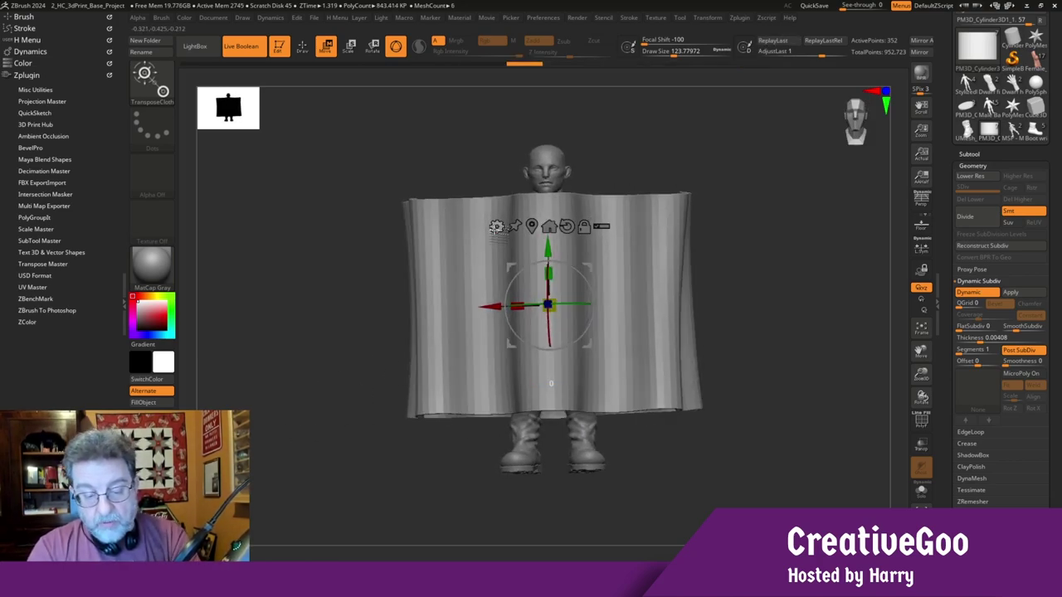
Apply a Taper deformer of -0.85 to narrow the top of the folded cylinder toward the neck, and accept it
{"action": "left_click", "coordinate": [495, 226]}
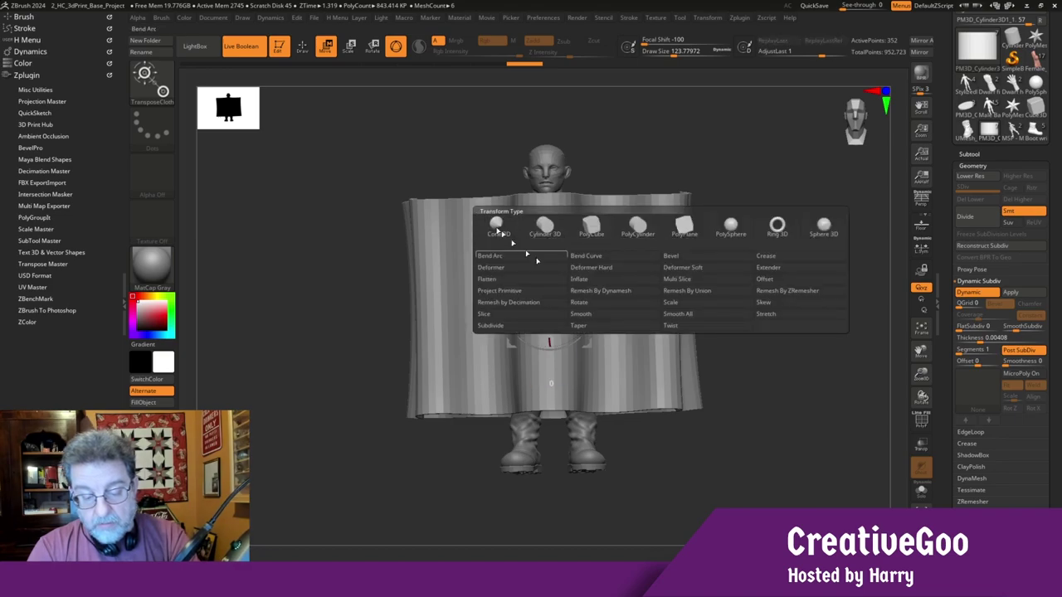
{"action": "left_click", "coordinate": [593, 328]}
{"action": "left_click_drag", "start_coordinate": [547, 179], "coordinate": [557, 226]}
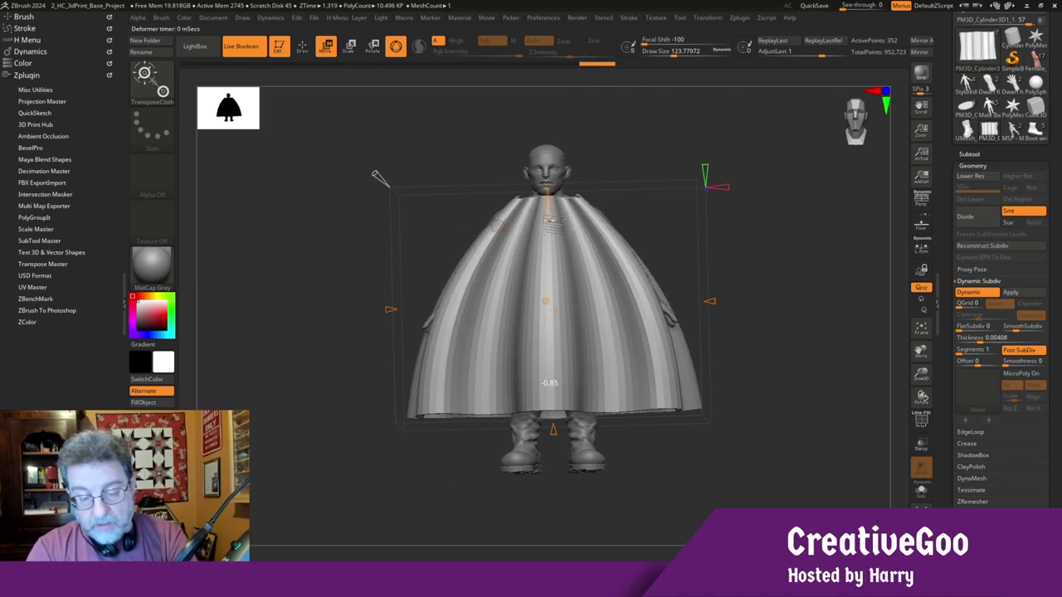
{"action": "left_click", "coordinate": [496, 227]}
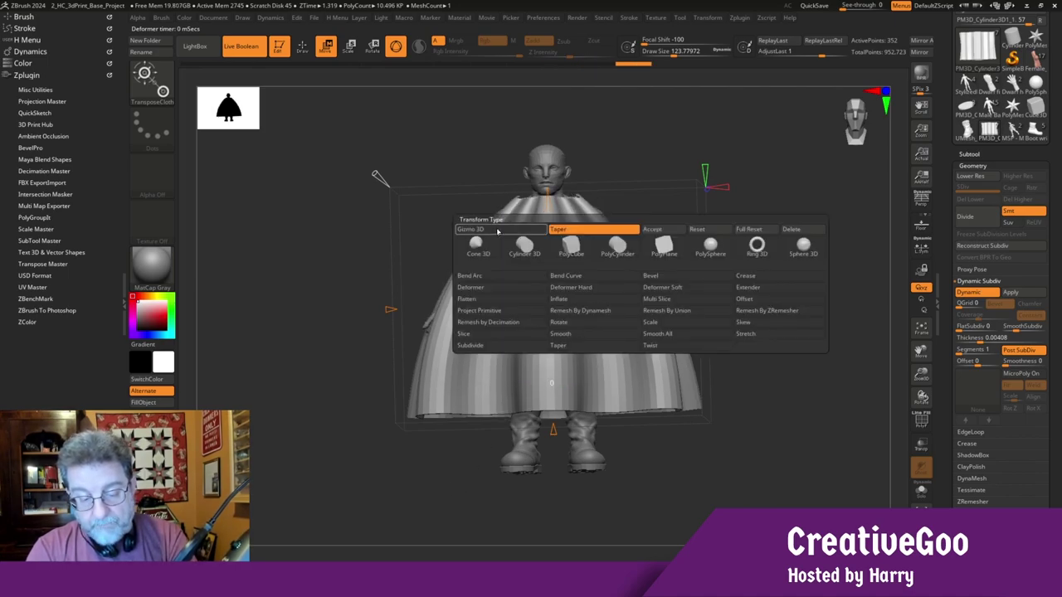
{"action": "left_click", "coordinate": [663, 231]}
{"action": "left_click_drag", "start_coordinate": [311, 343], "coordinate": [322, 334]}
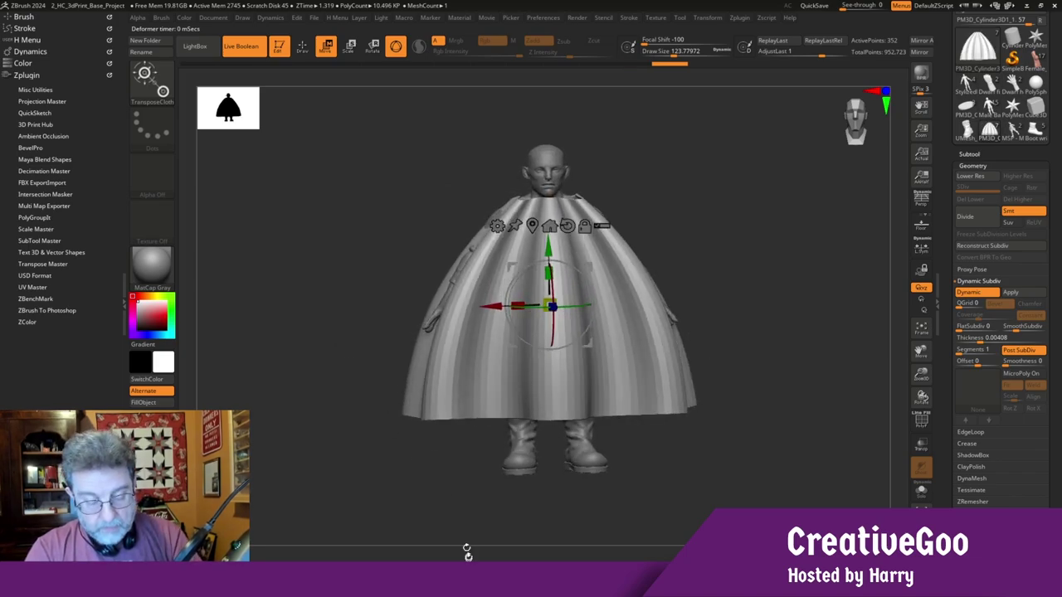
Scale the tapered cloth down and position it around the waist as an overskirt above the existing skirt
{"action": "left_click_drag", "start_coordinate": [541, 313], "coordinate": [508, 317]}
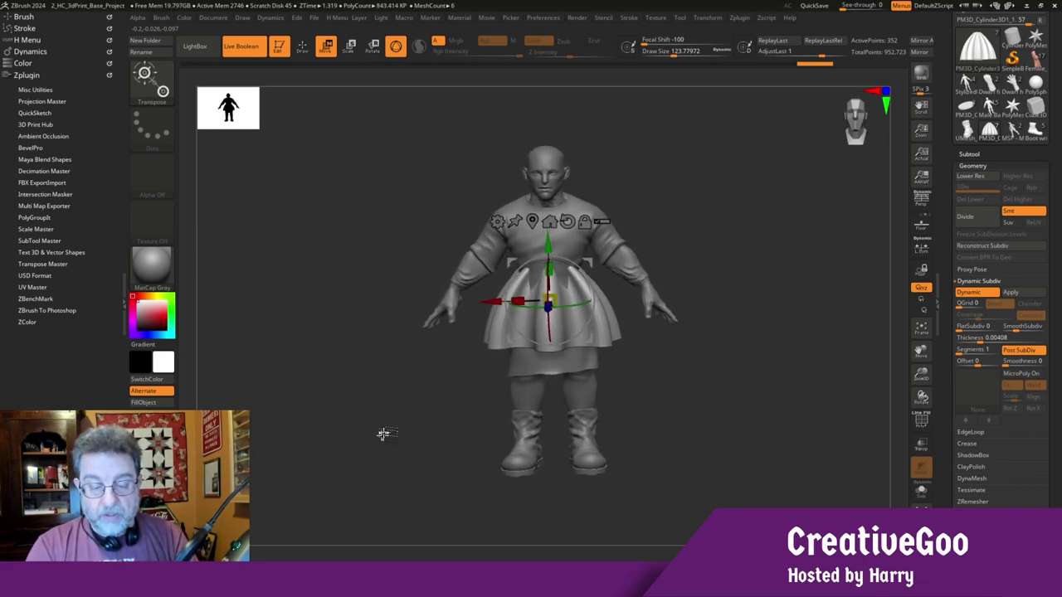
{"action": "left_click", "coordinate": [301, 48]}
{"action": "mouse_move", "coordinate": [351, 434]}
{"action": "left_mouse_down"}
{"action": "mouse_move", "coordinate": [417, 434]}
{"action": "mouse_move", "coordinate": [339, 440]}
{"action": "mouse_move", "coordinate": [363, 452]}
{"action": "mouse_move", "coordinate": [457, 417]}
{"action": "mouse_move", "coordinate": [357, 460]}
{"action": "mouse_move", "coordinate": [349, 471]}
{"action": "mouse_move", "coordinate": [363, 493]}
{"action": "mouse_move", "coordinate": [372, 450]}
{"action": "left_mouse_up"}
{"action": "left_click", "coordinate": [325, 48]}
{"action": "left_click_drag", "start_coordinate": [328, 240], "coordinate": [370, 262]}
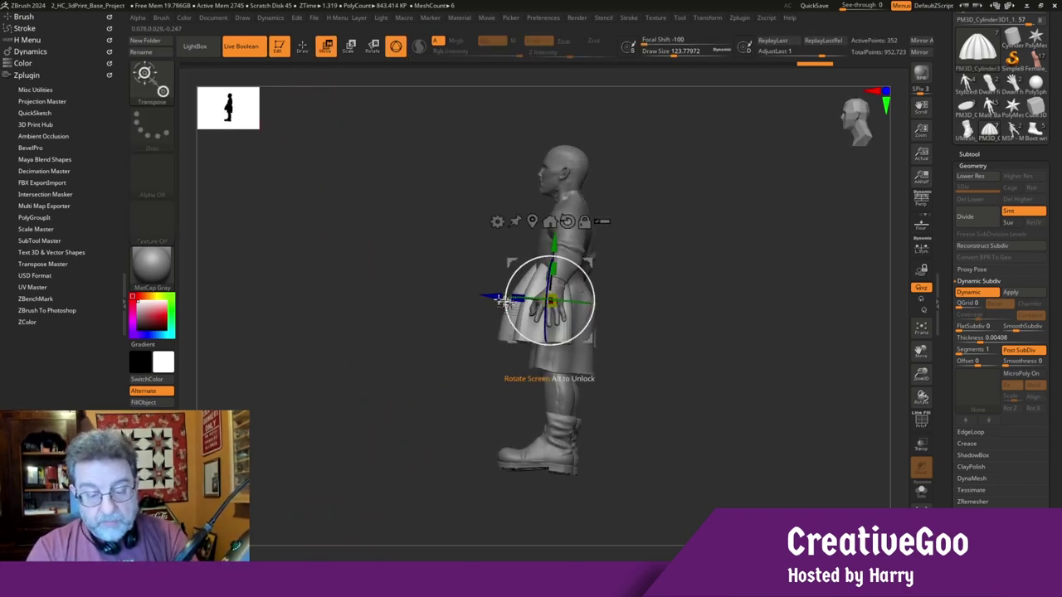
{"action": "key", "text": "q"}
Shape the overskirt's front and side folds around the hips with the Move brush
{"action": "mouse_move", "coordinate": [319, 460]}
{"action": "left_mouse_down"}
{"action": "mouse_move", "coordinate": [393, 440]}
{"action": "mouse_move", "coordinate": [530, 370]}
{"action": "left_mouse_up"}
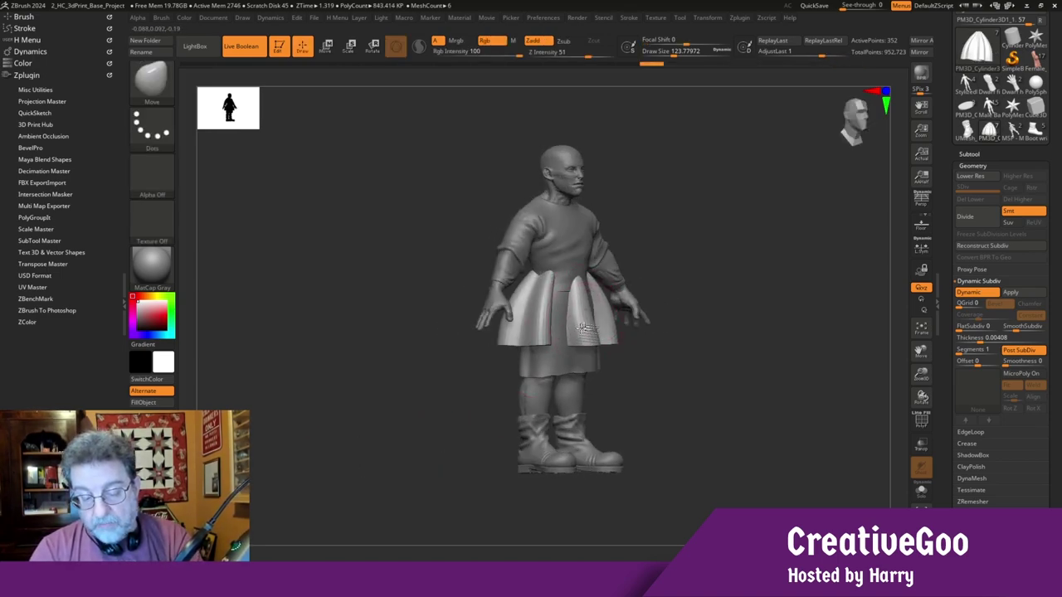
{"action": "left_click_drag", "start_coordinate": [449, 407], "coordinate": [557, 289]}
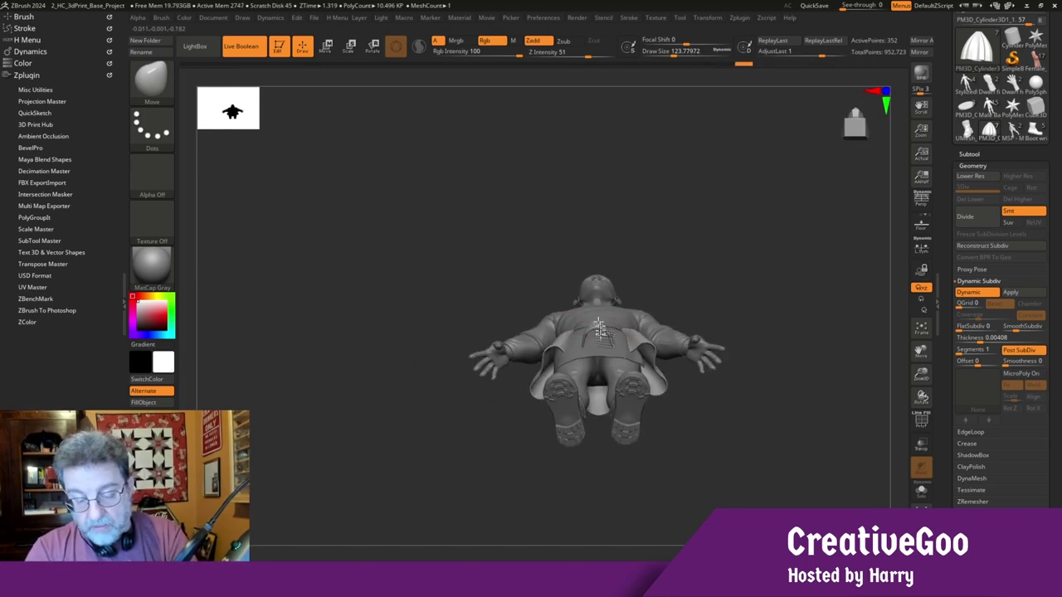
{"action": "left_click_drag", "start_coordinate": [454, 455], "coordinate": [514, 493]}
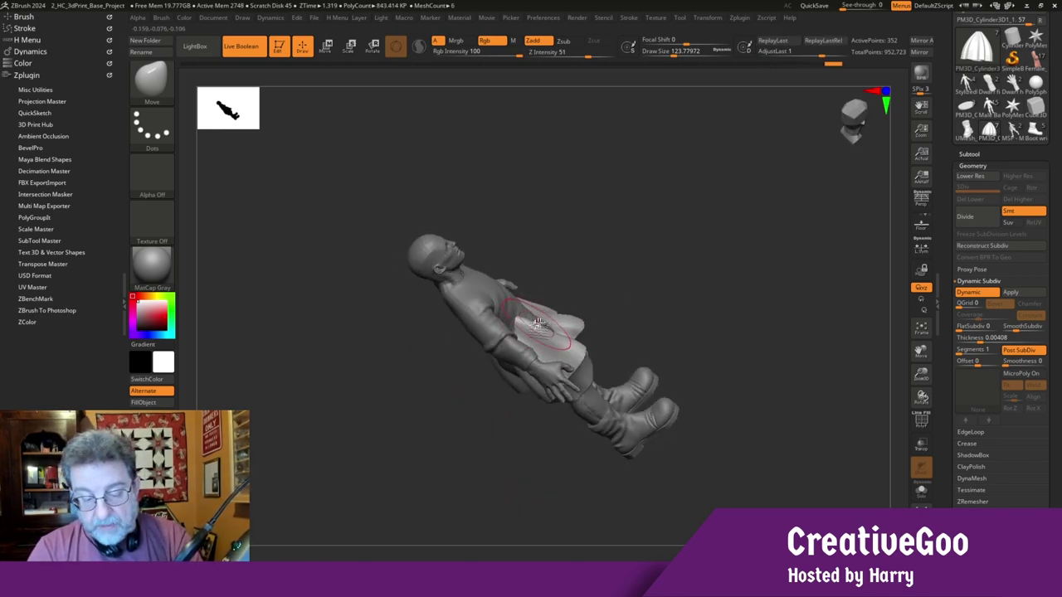
{"action": "left_click_drag", "start_coordinate": [464, 441], "coordinate": [360, 461]}
{"action": "left_click_drag", "start_coordinate": [448, 414], "coordinate": [465, 455]}
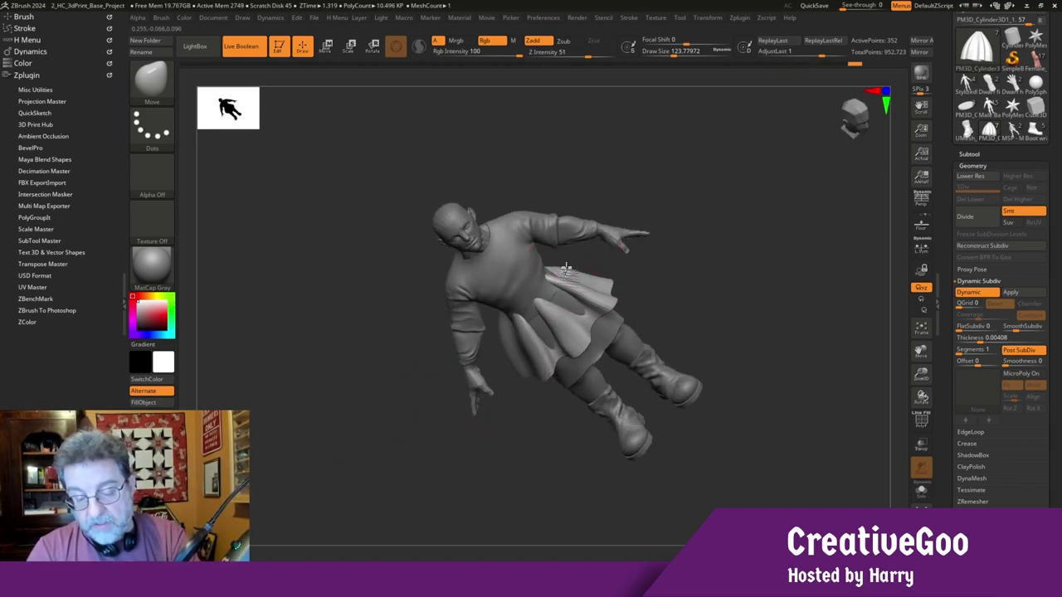
{"action": "left_click_drag", "start_coordinate": [431, 433], "coordinate": [491, 334]}
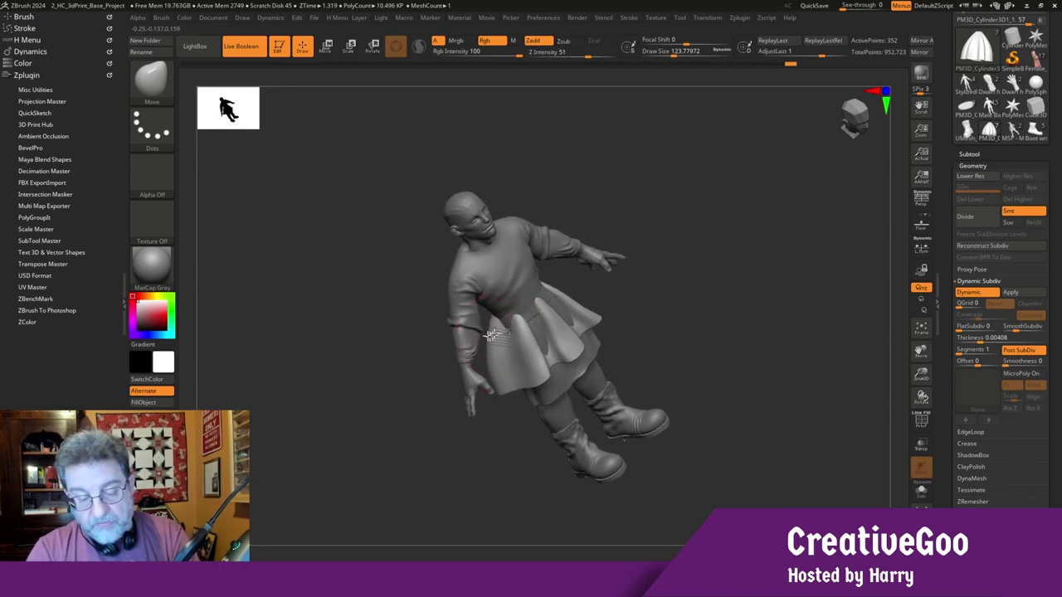
{"action": "left_click_drag", "start_coordinate": [418, 435], "coordinate": [495, 346]}
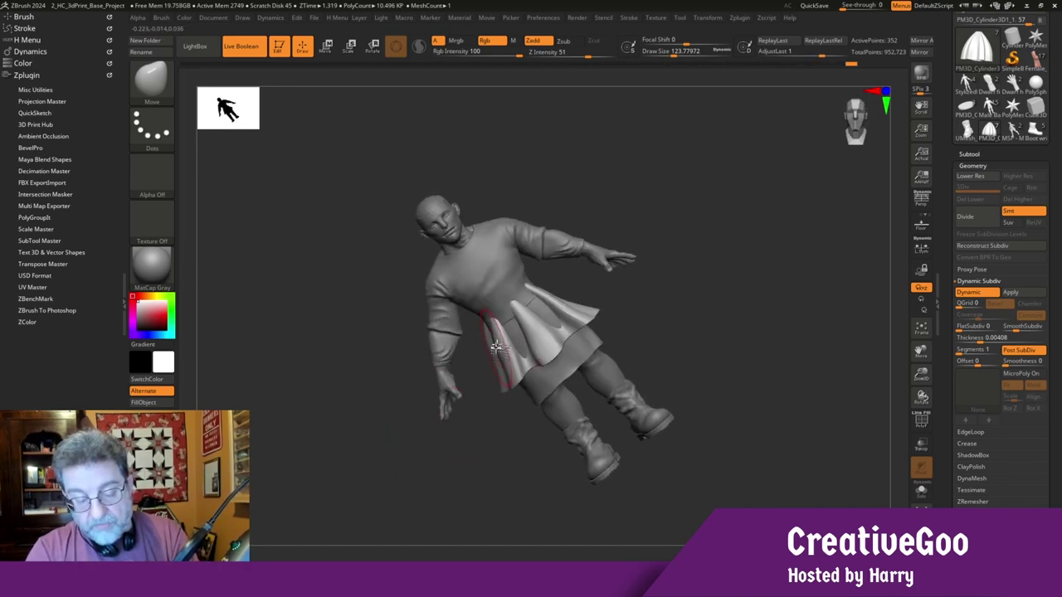
Adjust the overskirt's waist and folds across the character's back with the Move brush
{"action": "left_click_drag", "start_coordinate": [425, 474], "coordinate": [404, 508]}
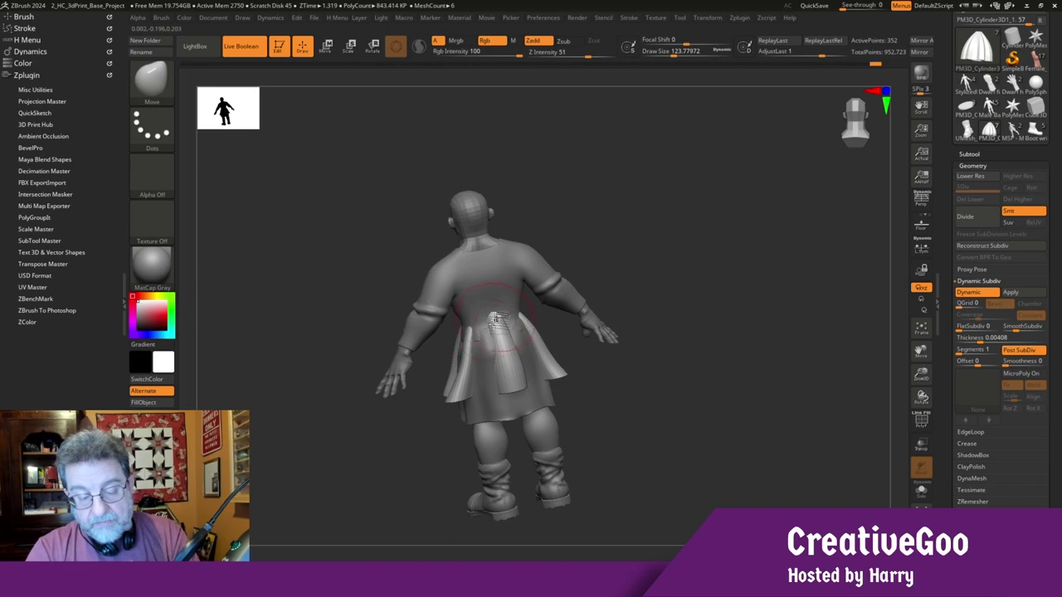
{"action": "left_click_drag", "start_coordinate": [389, 470], "coordinate": [469, 423]}
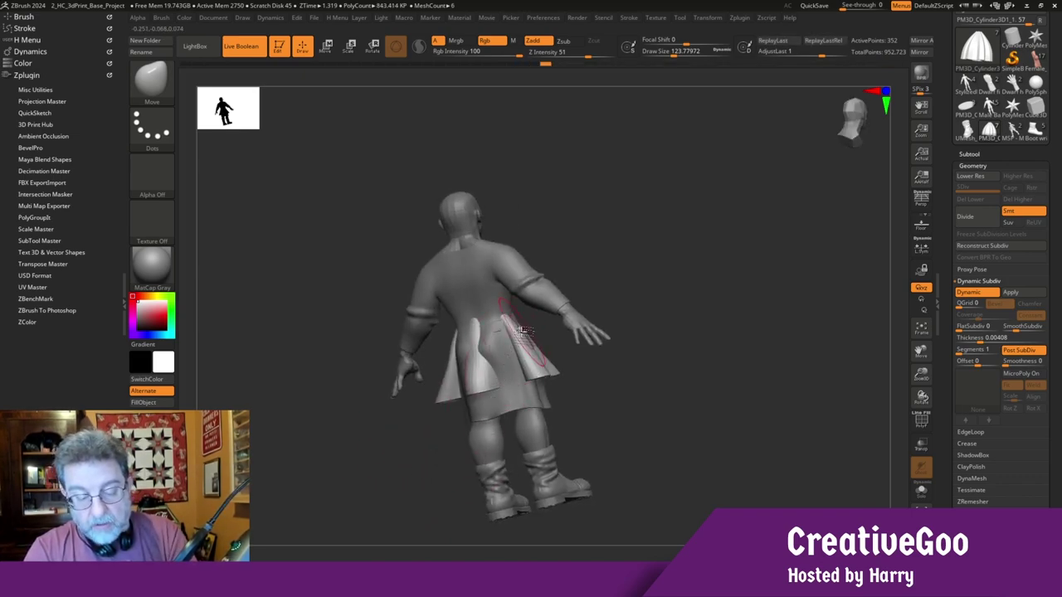
{"action": "left_click_drag", "start_coordinate": [419, 481], "coordinate": [390, 470]}
Reposition and resize the overskirt with the gizmo in side view so it wraps the hips front and back
{"action": "left_click_drag", "start_coordinate": [313, 472], "coordinate": [348, 467]}
{"action": "key", "text": "w"}
{"action": "left_click_drag", "start_coordinate": [445, 343], "coordinate": [424, 341]}
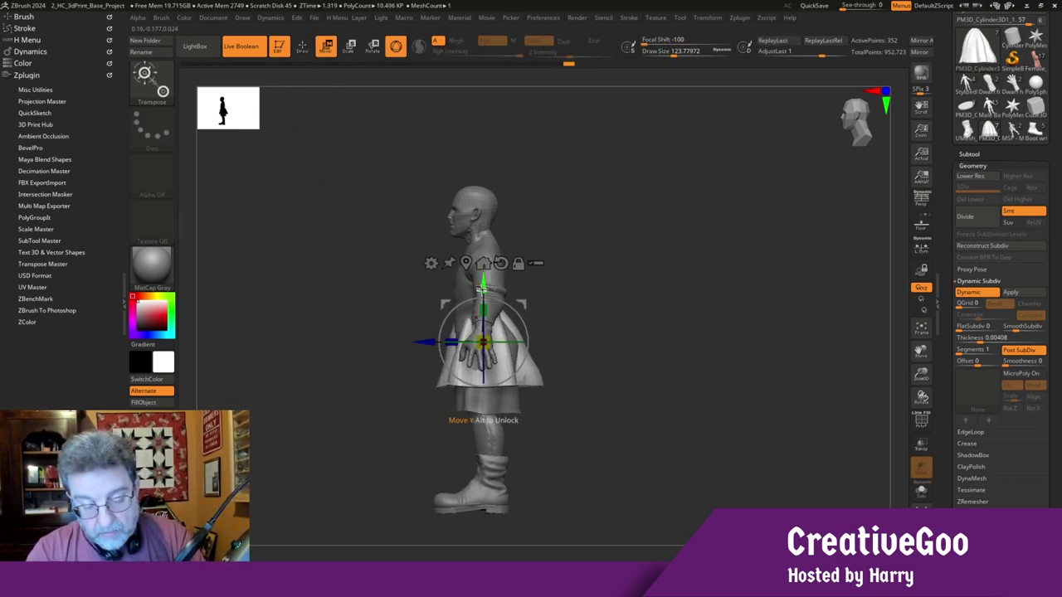
{"action": "left_click_drag", "start_coordinate": [336, 447], "coordinate": [410, 450]}
{"action": "left_click_drag", "start_coordinate": [541, 338], "coordinate": [548, 340]}
{"action": "left_click_drag", "start_coordinate": [397, 428], "coordinate": [363, 473]}
{"action": "key", "text": "q"}
Refine the overskirt's back panel, hem and side folds around the lower skirt with the Move brush
{"action": "left_click_drag", "start_coordinate": [309, 376], "coordinate": [466, 437]}
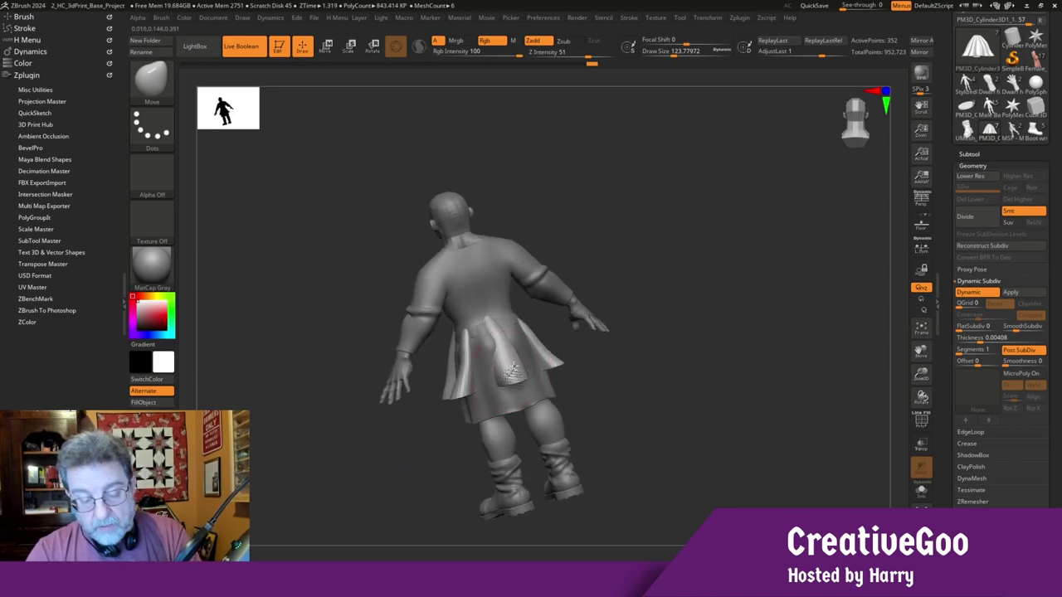
{"action": "mouse_move", "coordinate": [512, 381]}
{"action": "left_mouse_down"}
{"action": "mouse_move", "coordinate": [327, 488]}
{"action": "mouse_move", "coordinate": [518, 367]}
{"action": "left_mouse_up"}
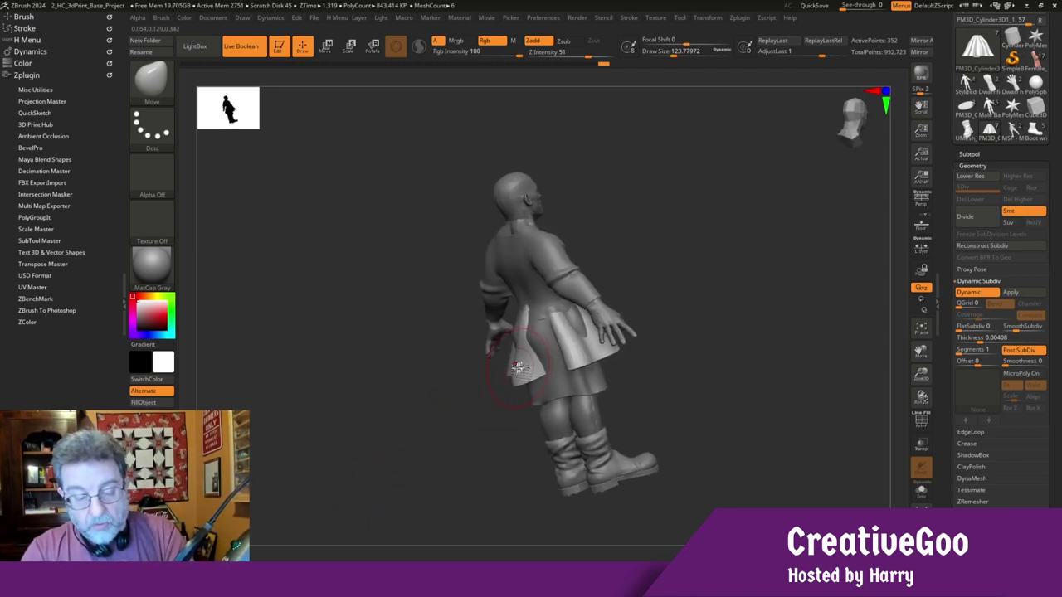
{"action": "left_click_drag", "start_coordinate": [524, 328], "coordinate": [423, 354]}
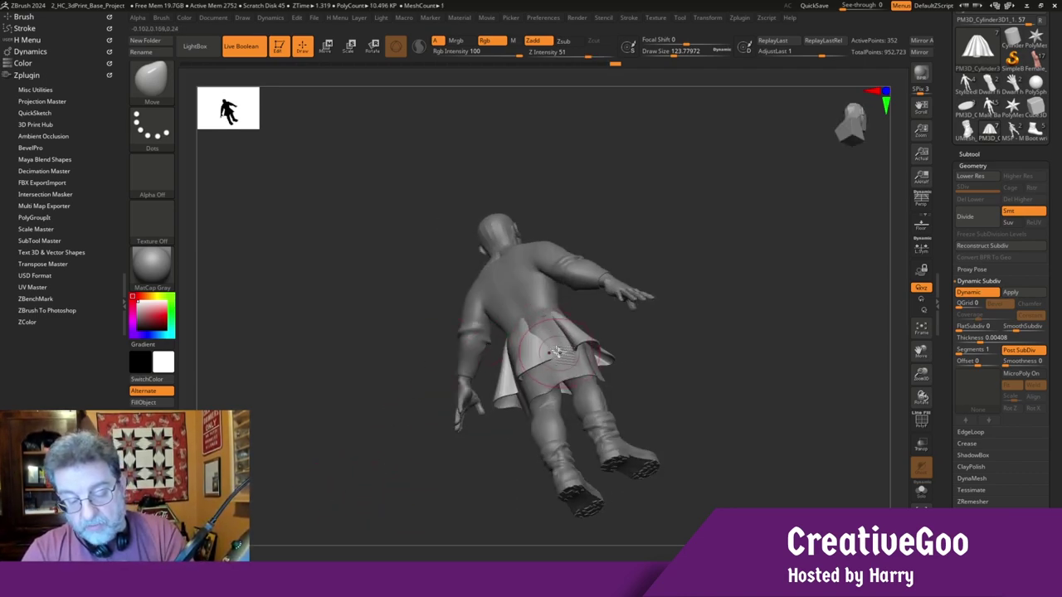
{"action": "left_click_drag", "start_coordinate": [415, 374], "coordinate": [510, 347]}
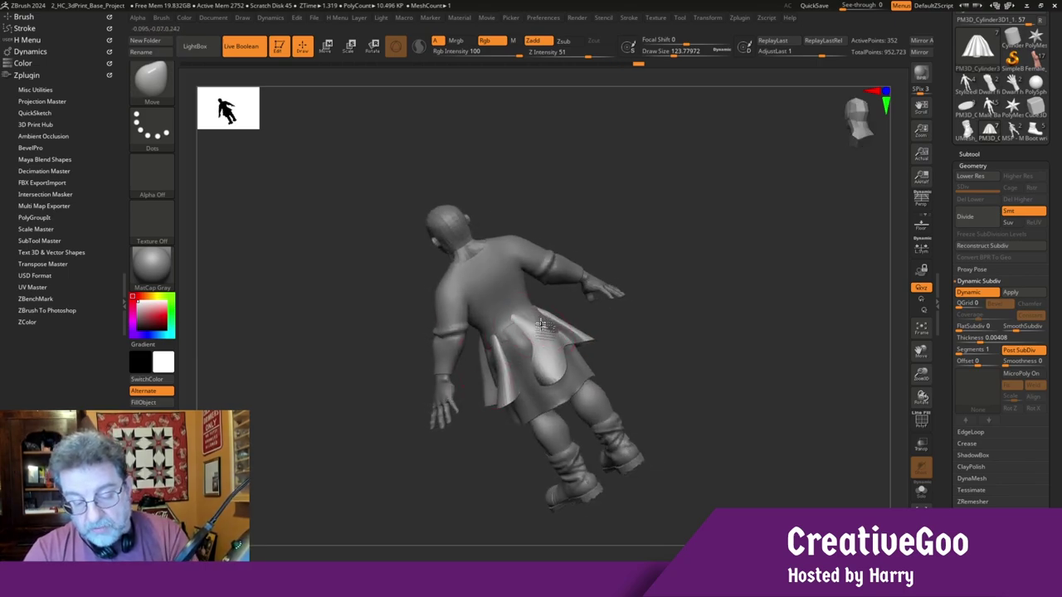
{"action": "mouse_move", "coordinate": [570, 350]}
{"action": "left_mouse_down"}
{"action": "mouse_move", "coordinate": [526, 322]}
{"action": "mouse_move", "coordinate": [551, 368]}
{"action": "left_mouse_up"}
{"action": "left_click_drag", "start_coordinate": [340, 479], "coordinate": [423, 453]}
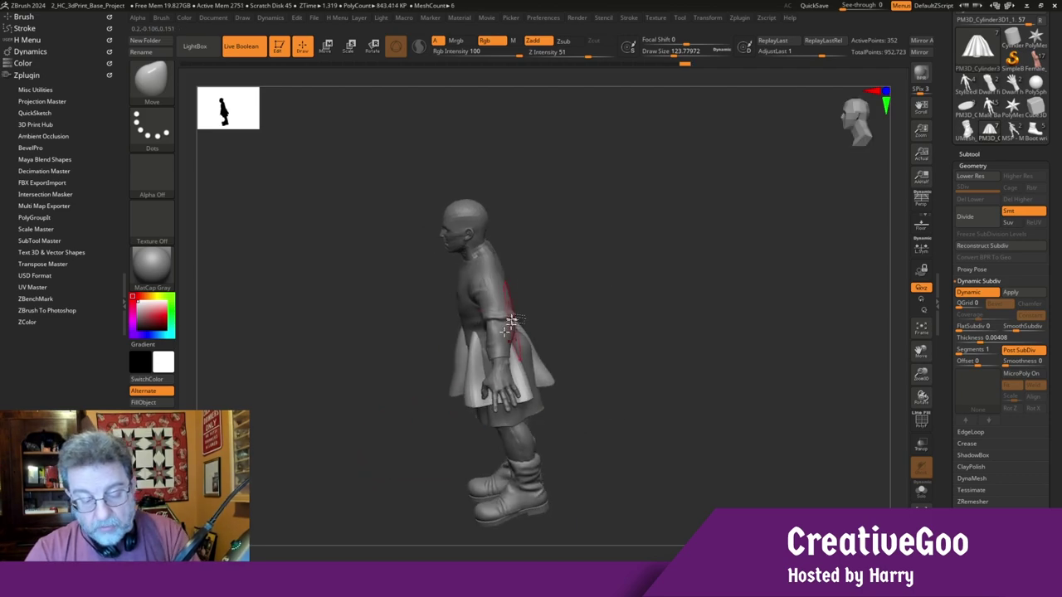
{"action": "left_click_drag", "start_coordinate": [344, 465], "coordinate": [422, 441]}
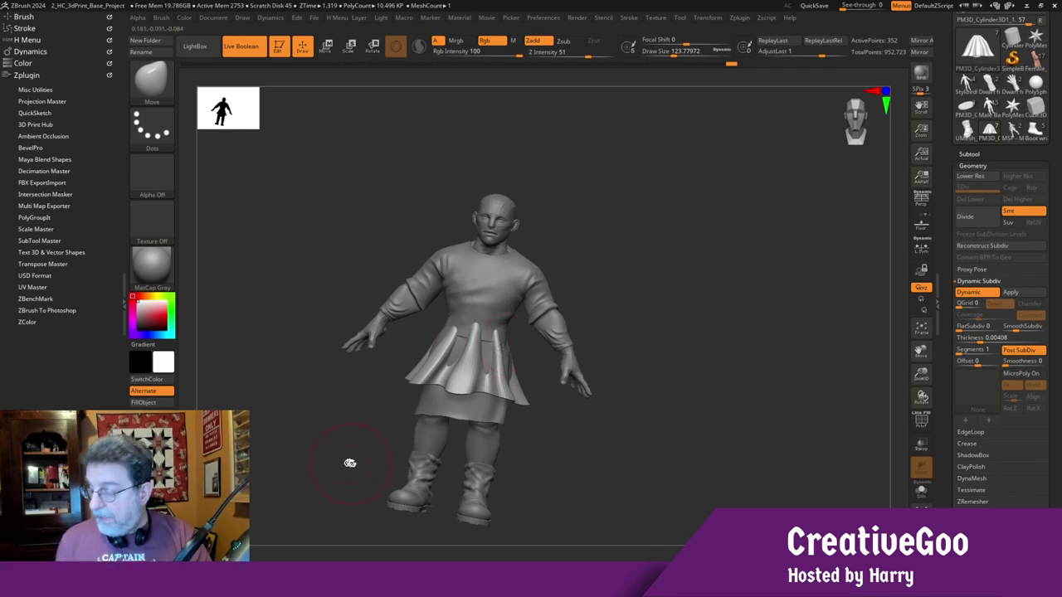
Switch to the image viewer to examine the layered dress in the reference picture Dress 4.JPG, and return to ZBrush
{"action": "key", "text": "alt+Tab"}
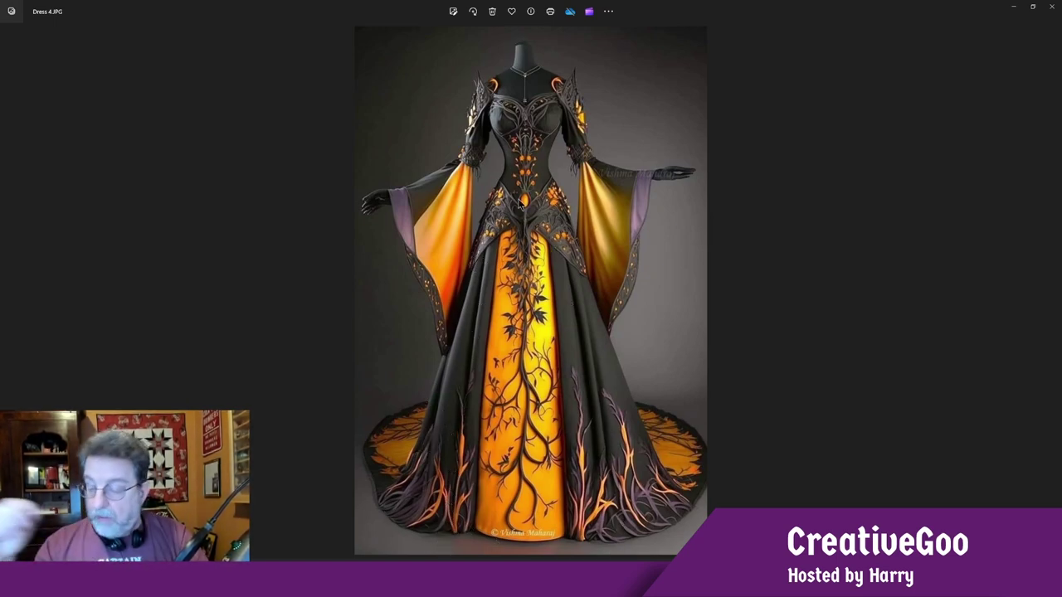
{"action": "key", "text": "alt+Tab"}
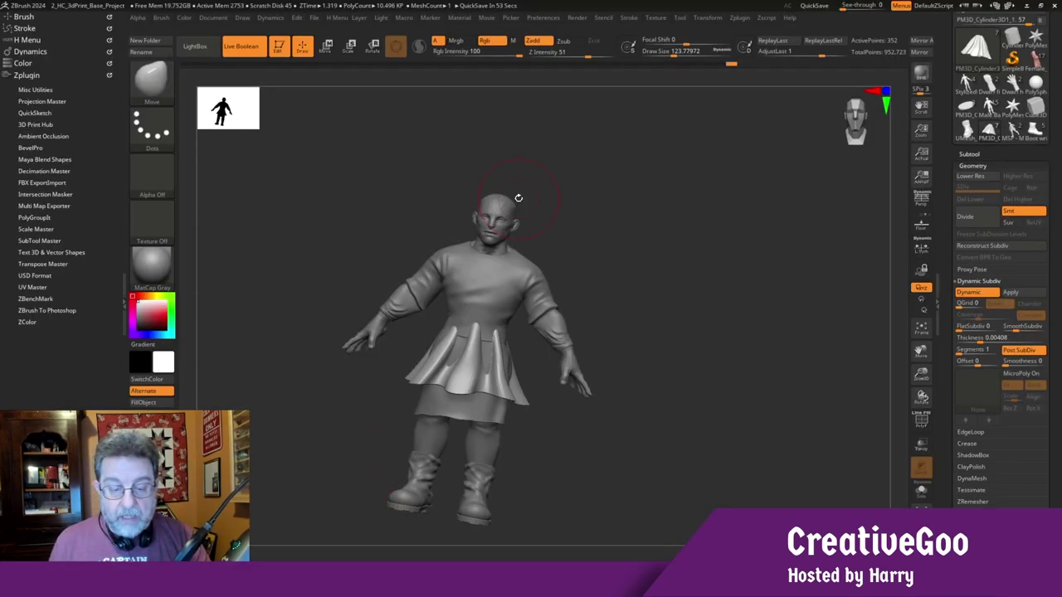
Move the folded overskirt down with the gizmo so it hangs below the plain skirt's hem as a lower flounce
{"action": "mouse_move", "coordinate": [326, 460]}
{"action": "left_mouse_down"}
{"action": "mouse_move", "coordinate": [345, 452]}
{"action": "mouse_move", "coordinate": [334, 481]}
{"action": "mouse_move", "coordinate": [329, 457]}
{"action": "mouse_move", "coordinate": [337, 474]}
{"action": "left_mouse_up"}
{"action": "key", "text": "w"}
{"action": "left_click_drag", "start_coordinate": [473, 288], "coordinate": [475, 364]}
{"action": "left_click_drag", "start_coordinate": [476, 431], "coordinate": [476, 435]}
{"action": "left_click_drag", "start_coordinate": [344, 477], "coordinate": [524, 433]}
{"action": "left_click_drag", "start_coordinate": [385, 455], "coordinate": [310, 453]}
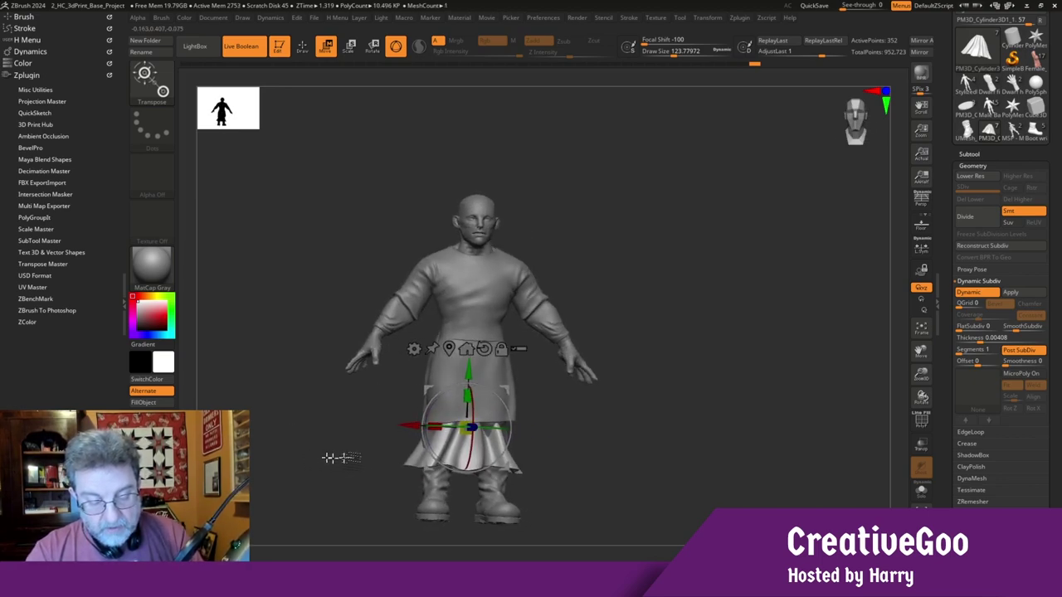
{"action": "left_click_drag", "start_coordinate": [471, 361], "coordinate": [471, 350]}
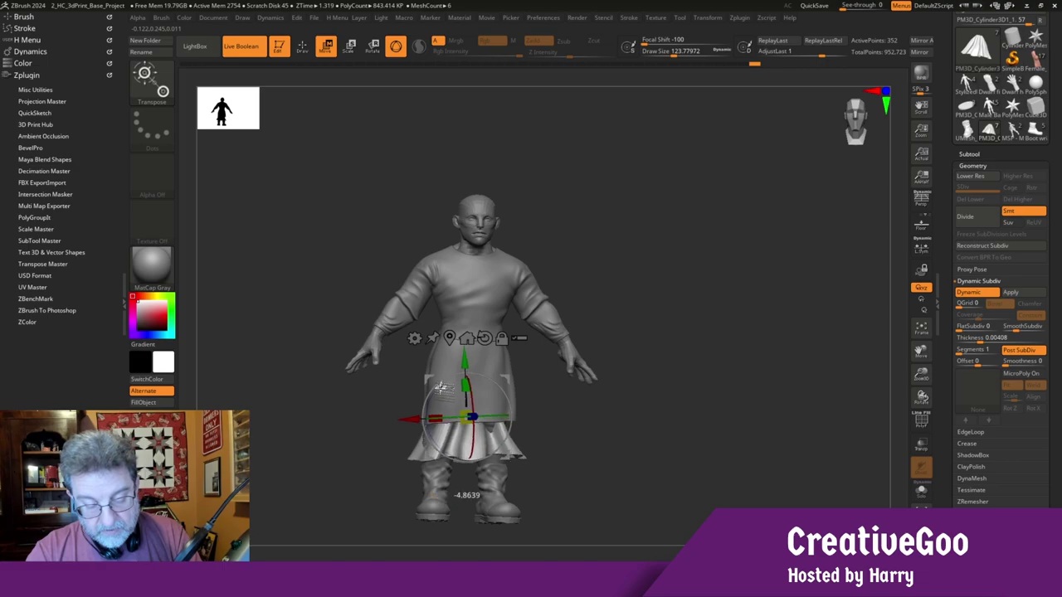
{"action": "left_click_drag", "start_coordinate": [439, 388], "coordinate": [434, 383]}
{"action": "left_click_drag", "start_coordinate": [332, 466], "coordinate": [401, 452]}
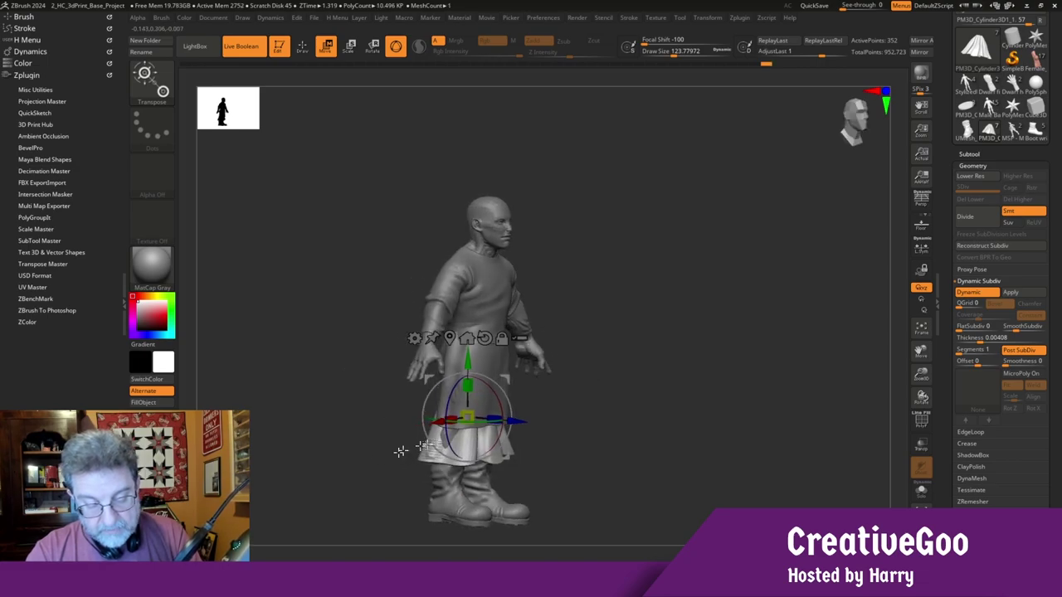
{"action": "left_click_drag", "start_coordinate": [328, 441], "coordinate": [360, 432], "text": "shift"}
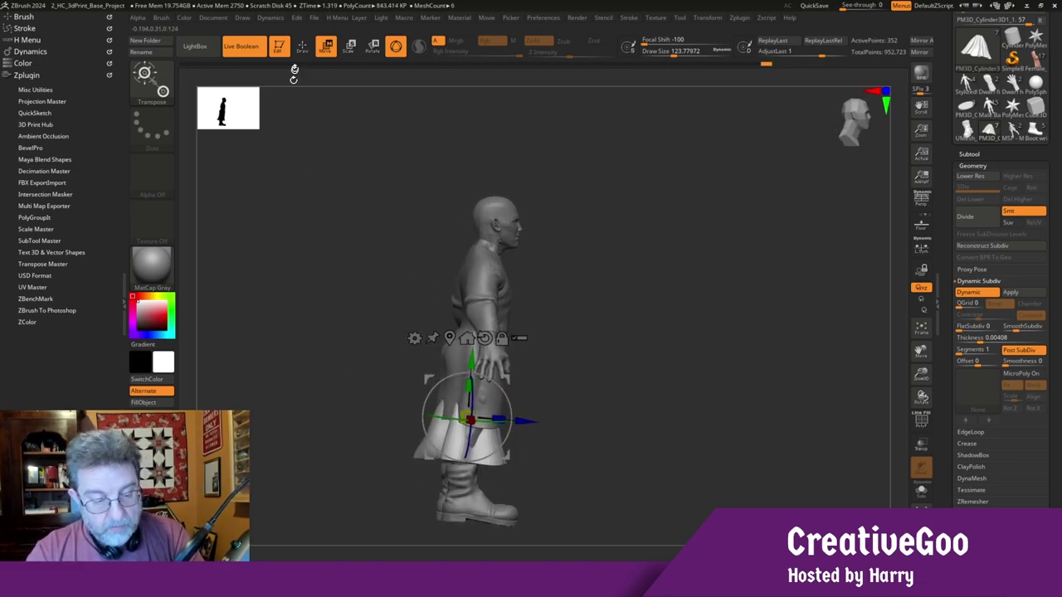
Touch up the side folds of the lowered flounce with the Move brush and check its fit from all around
{"action": "left_click", "coordinate": [302, 48]}
{"action": "left_click_drag", "start_coordinate": [401, 385], "coordinate": [333, 375]}
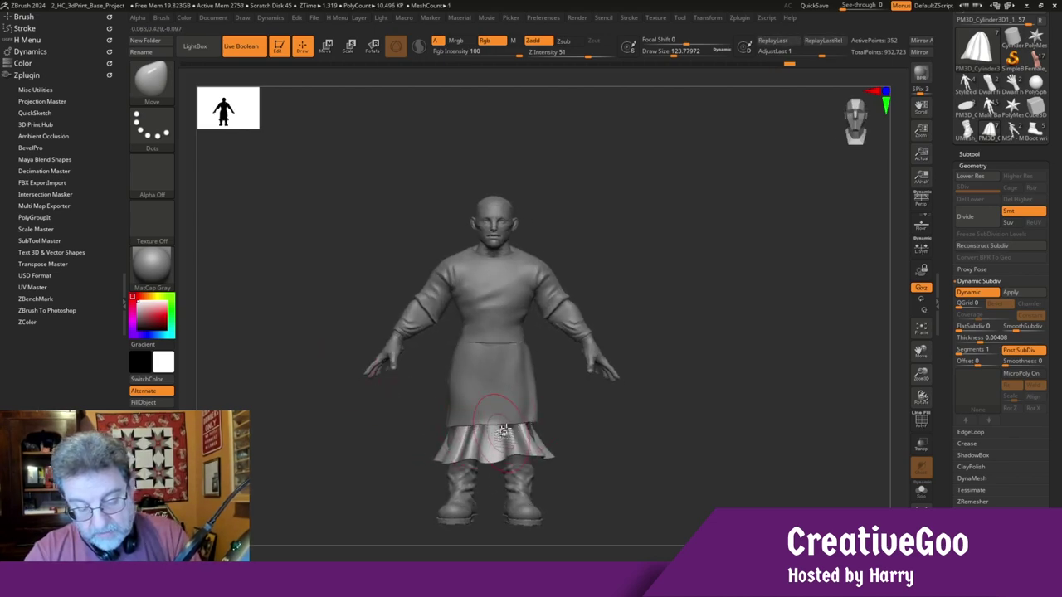
{"action": "left_click_drag", "start_coordinate": [451, 442], "coordinate": [457, 440]}
{"action": "left_click_drag", "start_coordinate": [389, 461], "coordinate": [337, 465]}
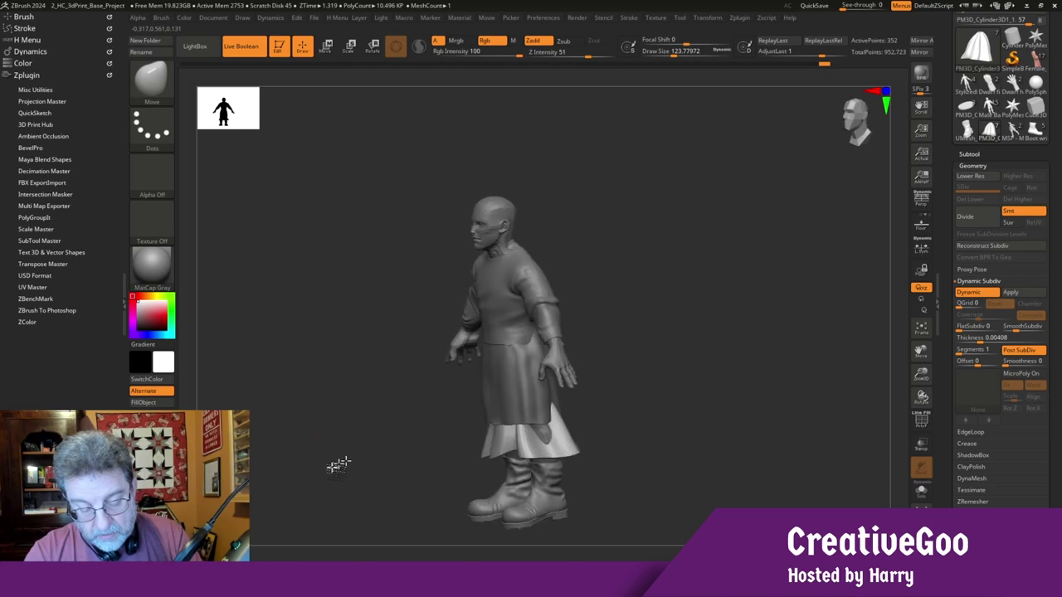
{"action": "mouse_move", "coordinate": [452, 459]}
{"action": "left_mouse_down"}
{"action": "mouse_move", "coordinate": [384, 448]}
{"action": "mouse_move", "coordinate": [495, 459]}
{"action": "left_mouse_up"}
{"action": "left_click_drag", "start_coordinate": [412, 414], "coordinate": [495, 404]}
{"action": "left_click_drag", "start_coordinate": [363, 457], "coordinate": [340, 427]}
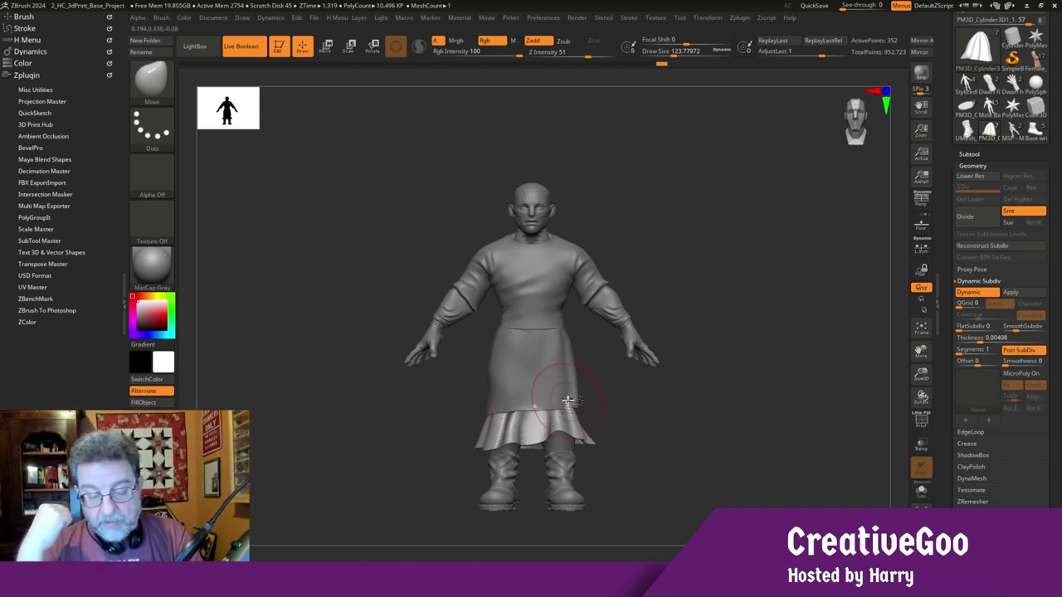
{"action": "left_click_drag", "start_coordinate": [384, 461], "coordinate": [315, 477]}
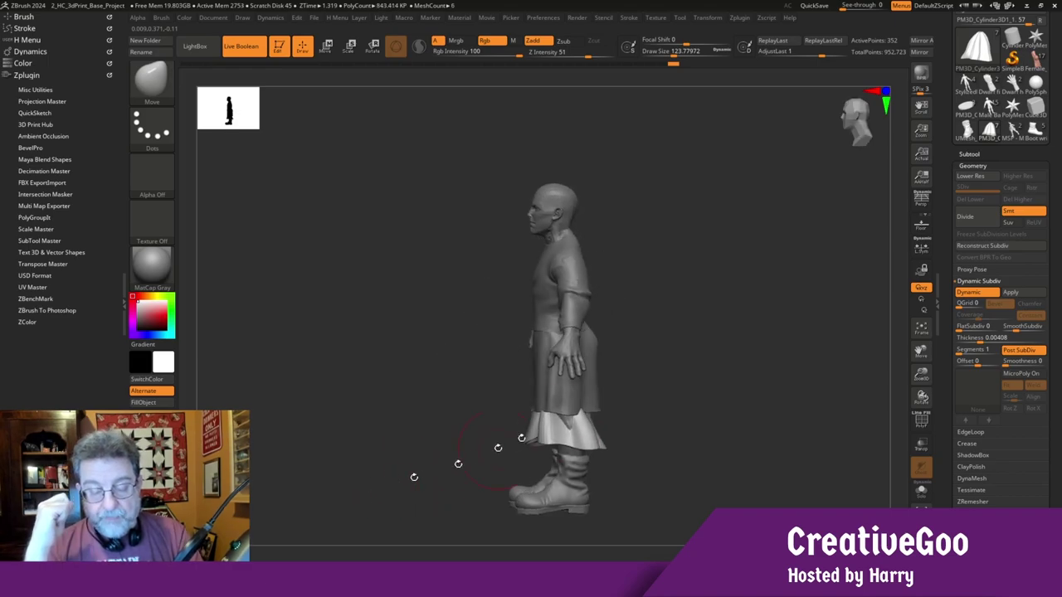
{"action": "left_click_drag", "start_coordinate": [456, 462], "coordinate": [385, 473]}
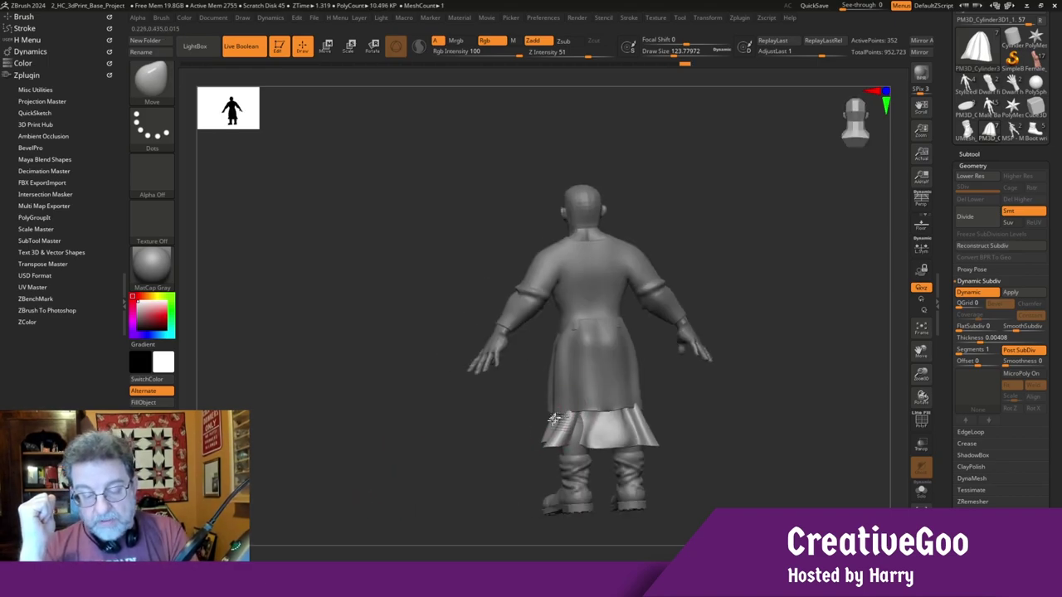
{"action": "left_click_drag", "start_coordinate": [425, 420], "coordinate": [627, 415]}
Hide both cylinder skirt subtools, make Extract1 the active subtool, and examine the shirt, trousers and boots from the front and below
{"action": "left_click", "coordinate": [969, 154]}
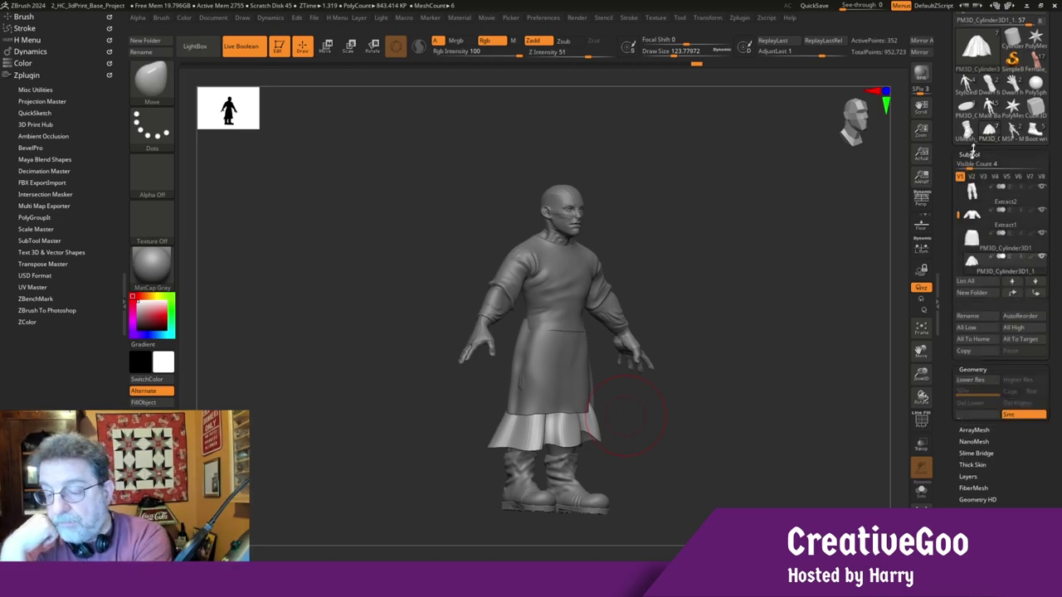
{"action": "left_click", "coordinate": [1041, 234]}
{"action": "left_click", "coordinate": [989, 218]}
{"action": "mouse_move", "coordinate": [401, 448]}
{"action": "left_mouse_down"}
{"action": "mouse_move", "coordinate": [350, 470]}
{"action": "mouse_move", "coordinate": [348, 490]}
{"action": "mouse_move", "coordinate": [335, 451]}
{"action": "left_mouse_up"}
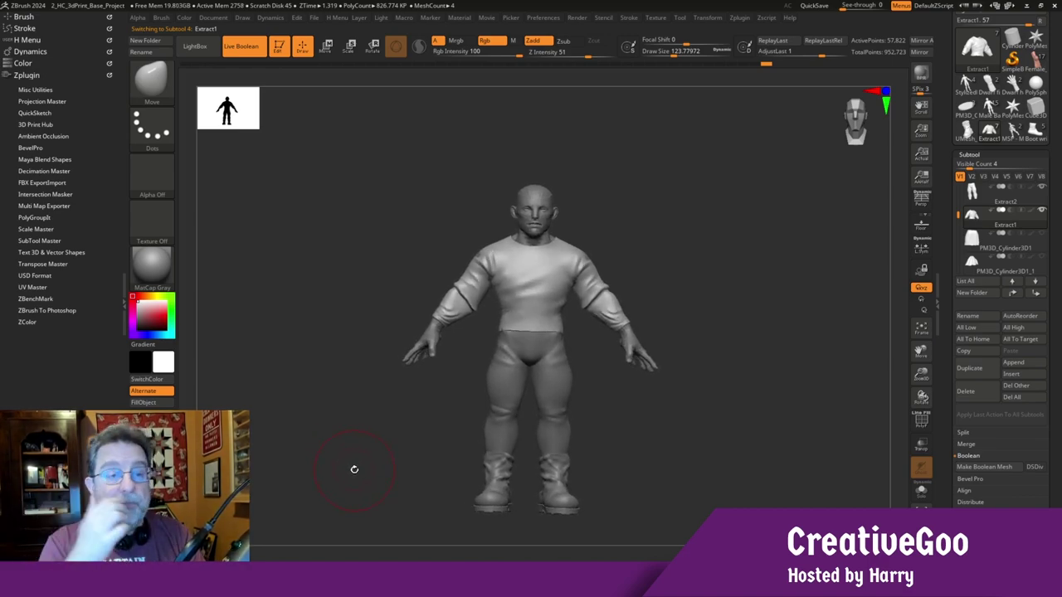
{"action": "left_click_drag", "start_coordinate": [391, 422], "coordinate": [360, 472]}
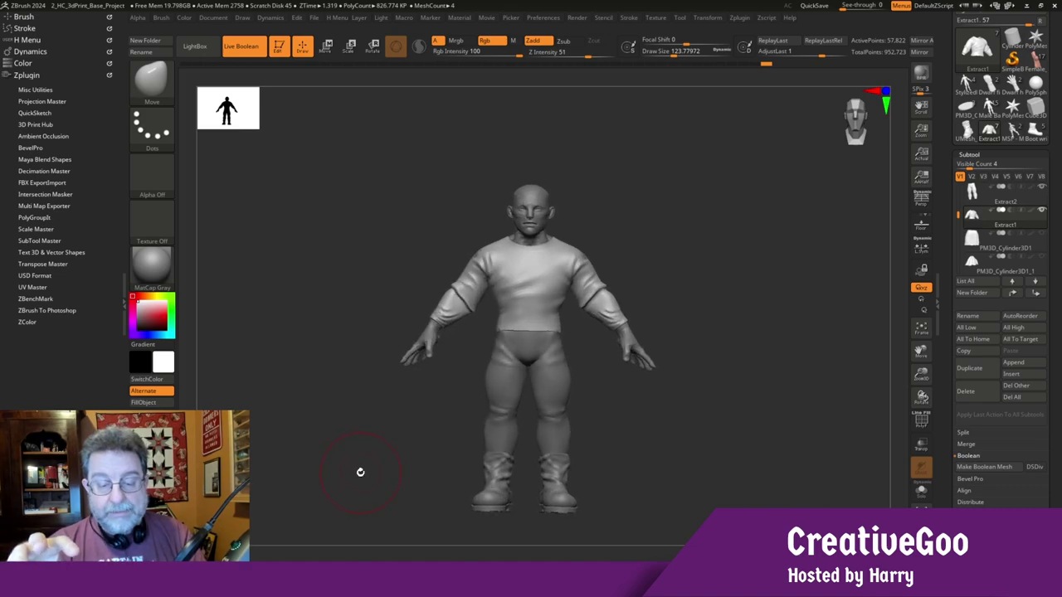
{"action": "left_click_drag", "start_coordinate": [367, 435], "coordinate": [360, 455]}
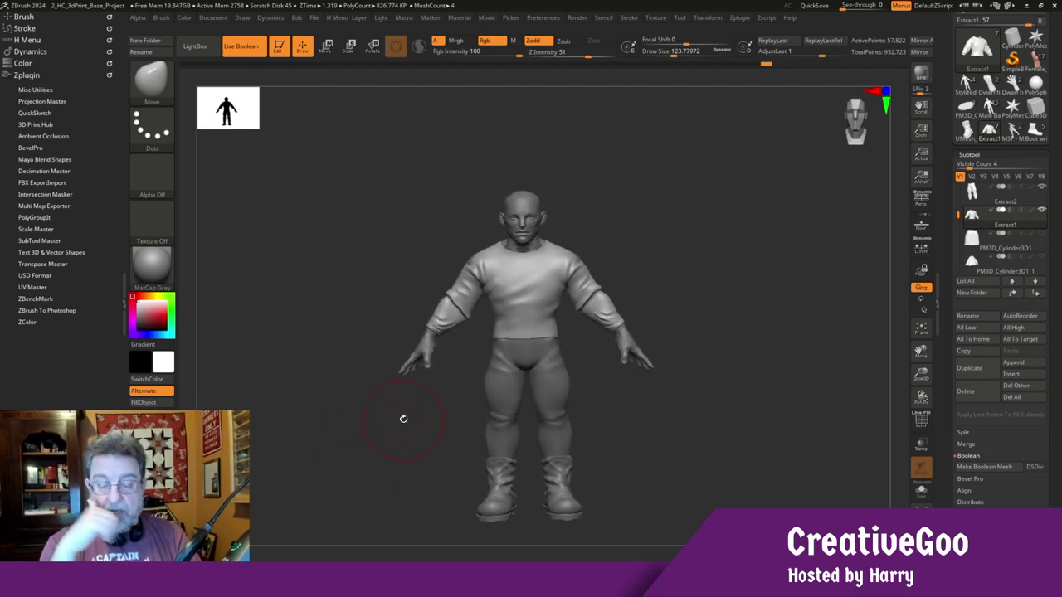
{"action": "left_click_drag", "start_coordinate": [403, 419], "coordinate": [487, 444]}
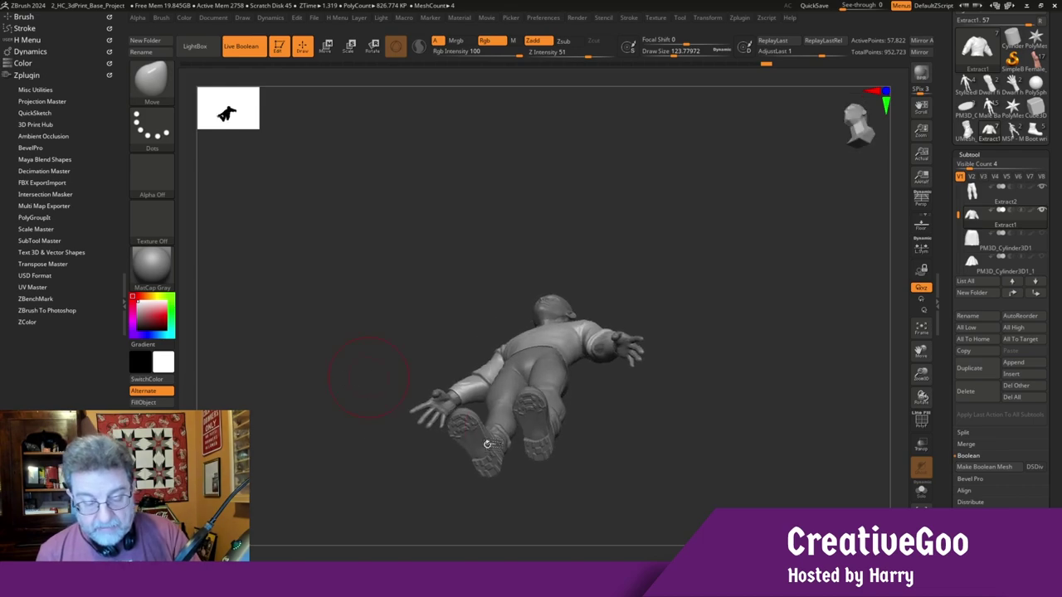
{"action": "left_click_drag", "start_coordinate": [323, 392], "coordinate": [326, 403]}
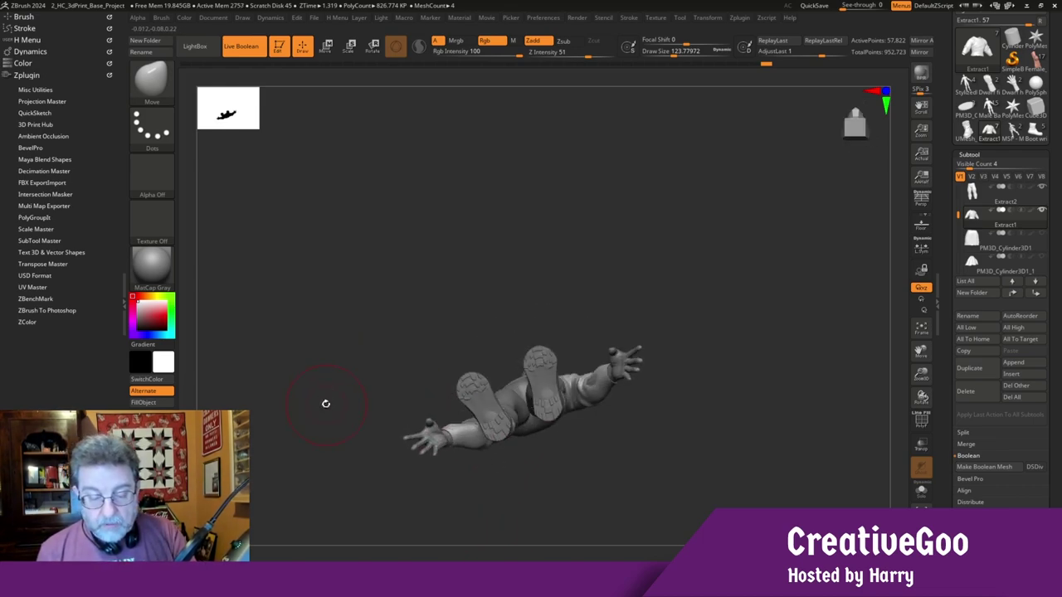
{"action": "mouse_move", "coordinate": [307, 350]}
{"action": "left_mouse_down", "text": "shift"}
{"action": "mouse_move", "coordinate": [310, 450]}
{"action": "mouse_move", "coordinate": [331, 457]}
{"action": "left_mouse_up", "text": "shift"}
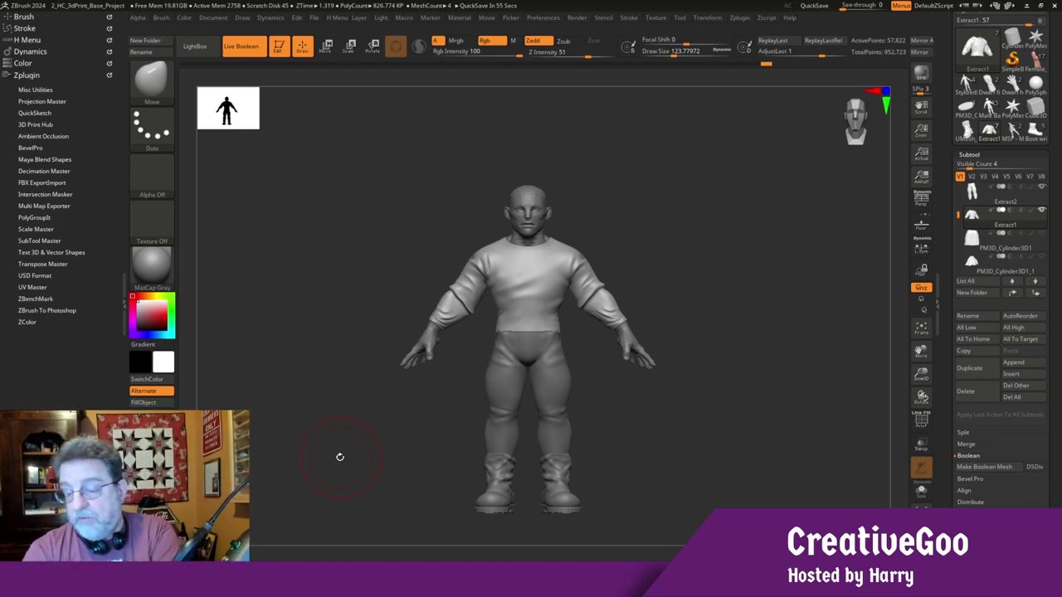
Show both skirt subtools again and switch to the MSP - Male Hunter_pose tool
{"action": "left_click", "coordinate": [1041, 233]}
{"action": "left_click", "coordinate": [1042, 257]}
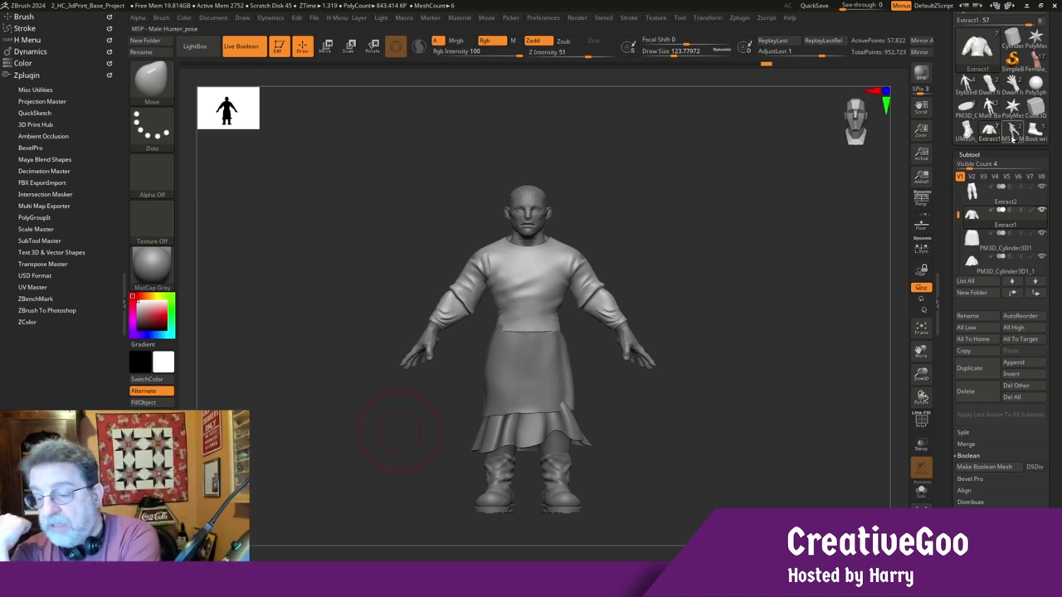
{"action": "left_click", "coordinate": [1014, 132]}
{"action": "left_click_drag", "start_coordinate": [922, 353], "coordinate": [926, 429]}
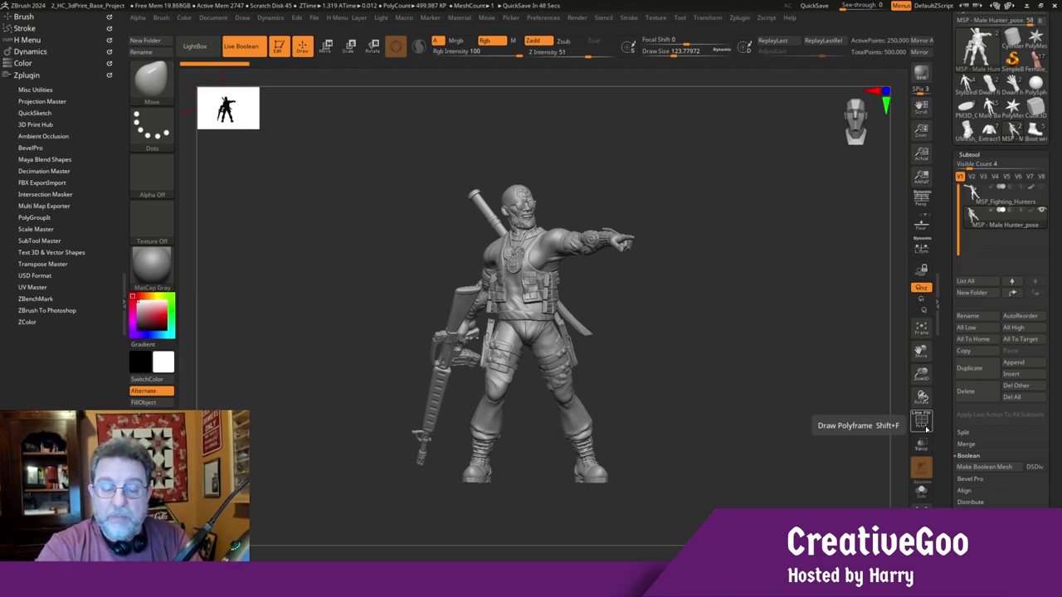
Examine the hunter's vest, belt and pouches up close, including the mesh density with the polyframe briefly shown
{"action": "mouse_move", "coordinate": [346, 309]}
{"action": "left_mouse_down"}
{"action": "mouse_move", "coordinate": [329, 318]}
{"action": "mouse_move", "coordinate": [410, 320]}
{"action": "mouse_move", "coordinate": [355, 332]}
{"action": "mouse_move", "coordinate": [365, 337]}
{"action": "mouse_move", "coordinate": [396, 339]}
{"action": "mouse_move", "coordinate": [350, 310]}
{"action": "left_mouse_up"}
{"action": "left_click_drag", "start_coordinate": [920, 371], "coordinate": [907, 489]}
{"action": "left_click_drag", "start_coordinate": [919, 350], "coordinate": [872, 572]}
{"action": "left_click_drag", "start_coordinate": [614, 355], "coordinate": [348, 307]}
{"action": "mouse_move", "coordinate": [259, 298]}
{"action": "left_mouse_down"}
{"action": "mouse_move", "coordinate": [279, 282]}
{"action": "mouse_move", "coordinate": [268, 287]}
{"action": "mouse_move", "coordinate": [277, 303]}
{"action": "mouse_move", "coordinate": [332, 312]}
{"action": "mouse_move", "coordinate": [282, 328]}
{"action": "mouse_move", "coordinate": [303, 304]}
{"action": "mouse_move", "coordinate": [324, 305]}
{"action": "mouse_move", "coordinate": [327, 324]}
{"action": "mouse_move", "coordinate": [287, 323]}
{"action": "mouse_move", "coordinate": [310, 301]}
{"action": "left_mouse_up"}
{"action": "left_click_drag", "start_coordinate": [925, 381], "coordinate": [923, 393]}
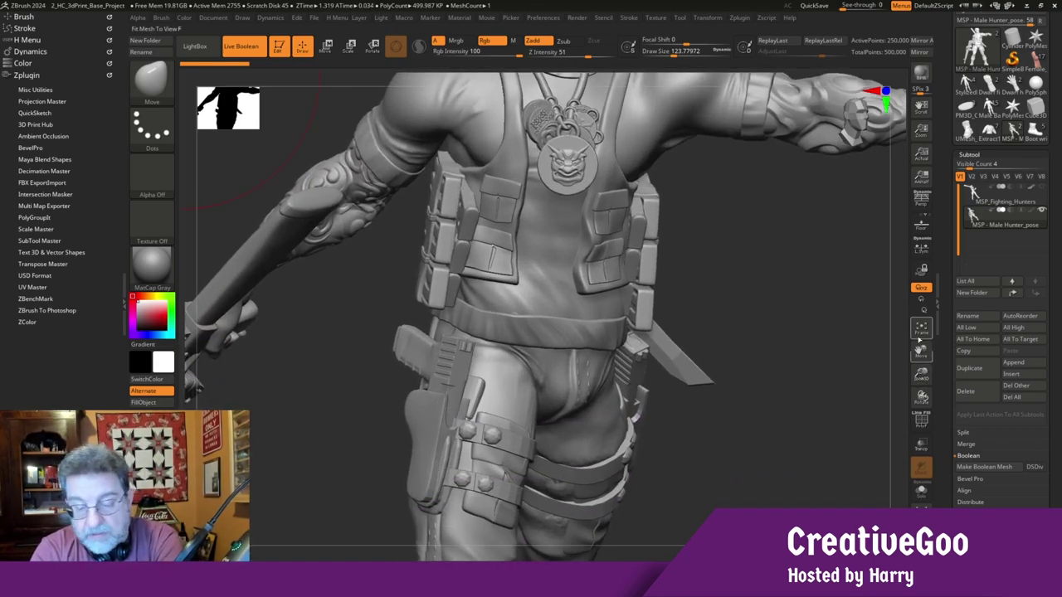
{"action": "left_click_drag", "start_coordinate": [918, 351], "coordinate": [918, 446]}
{"action": "left_click", "coordinate": [919, 423]}
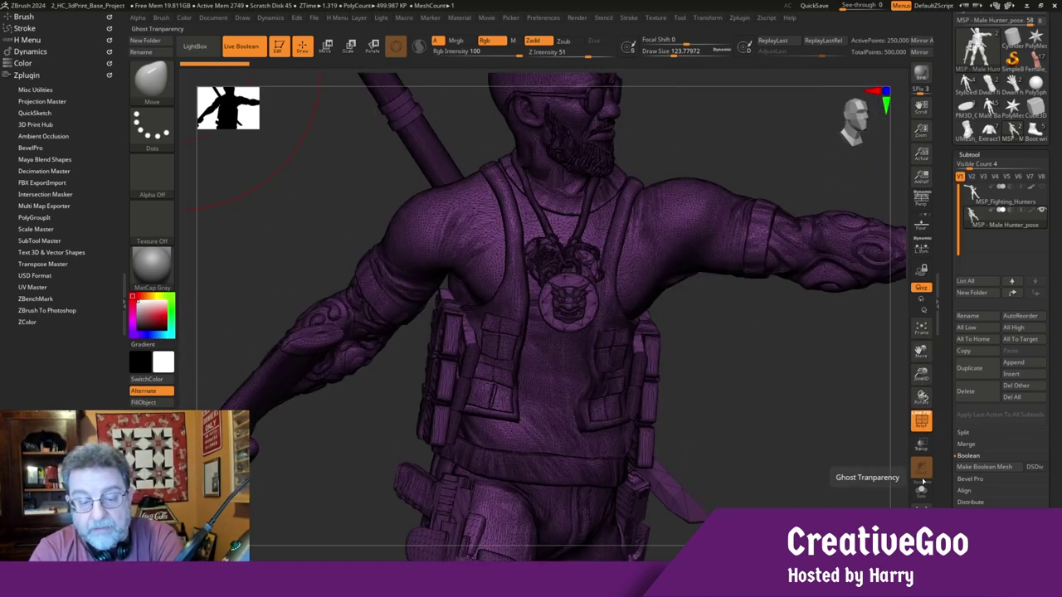
{"action": "left_click", "coordinate": [920, 425]}
Examine the hunter's head, collar, sleeves and vest from the front, side and back
{"action": "left_click_drag", "start_coordinate": [919, 354], "coordinate": [918, 411]}
{"action": "left_click_drag", "start_coordinate": [287, 321], "coordinate": [310, 314]}
{"action": "right_click_drag", "start_coordinate": [448, 380], "coordinate": [365, 347]}
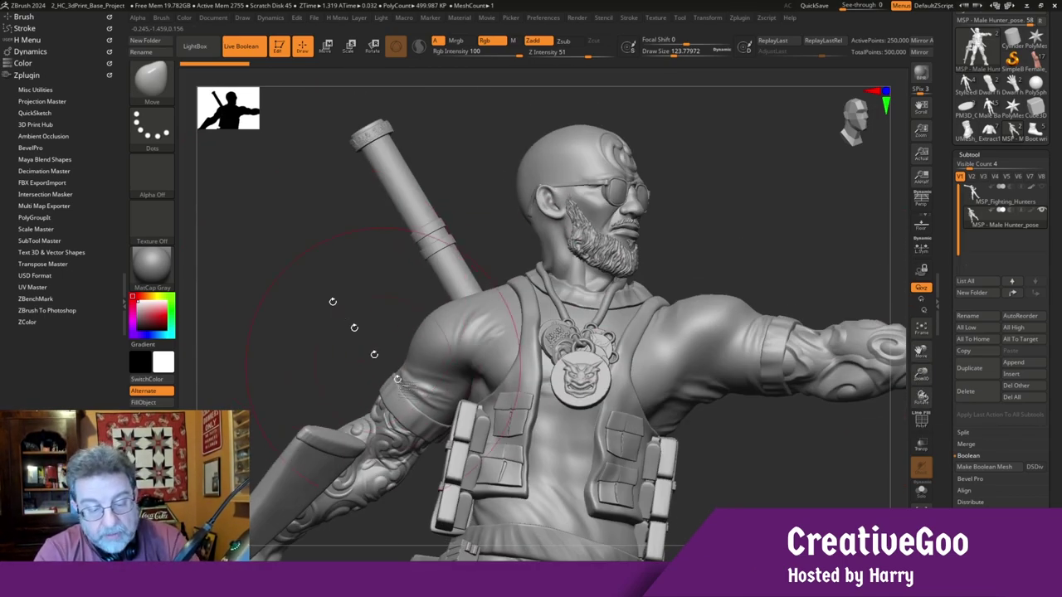
{"action": "mouse_move", "coordinate": [257, 336]}
{"action": "right_mouse_down"}
{"action": "mouse_move", "coordinate": [295, 365]}
{"action": "mouse_move", "coordinate": [357, 369]}
{"action": "right_mouse_up"}
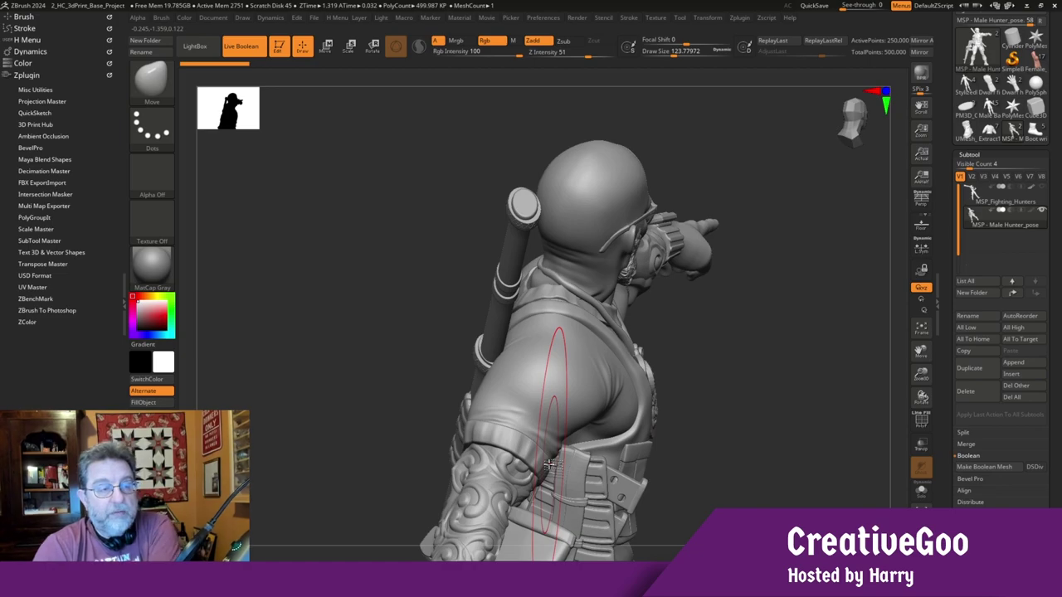
{"action": "right_click_drag", "start_coordinate": [525, 448], "coordinate": [444, 320]}
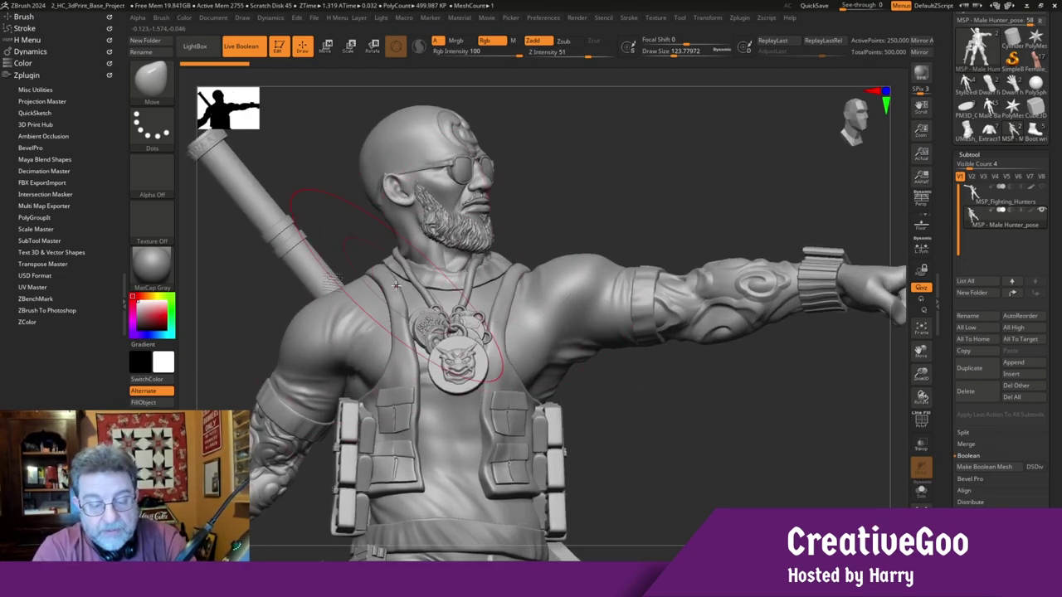
{"action": "mouse_move", "coordinate": [261, 319]}
{"action": "right_mouse_down"}
{"action": "mouse_move", "coordinate": [258, 308]}
{"action": "mouse_move", "coordinate": [297, 347]}
{"action": "right_mouse_up"}
{"action": "right_click_drag", "start_coordinate": [296, 505], "coordinate": [277, 429]}
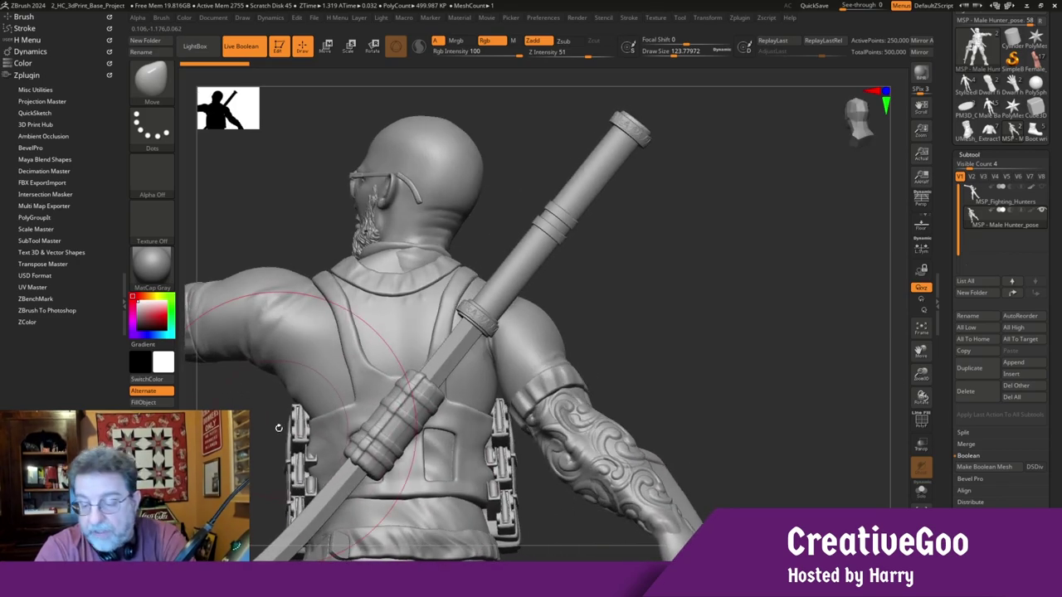
{"action": "left_click_drag", "start_coordinate": [920, 350], "coordinate": [982, 276]}
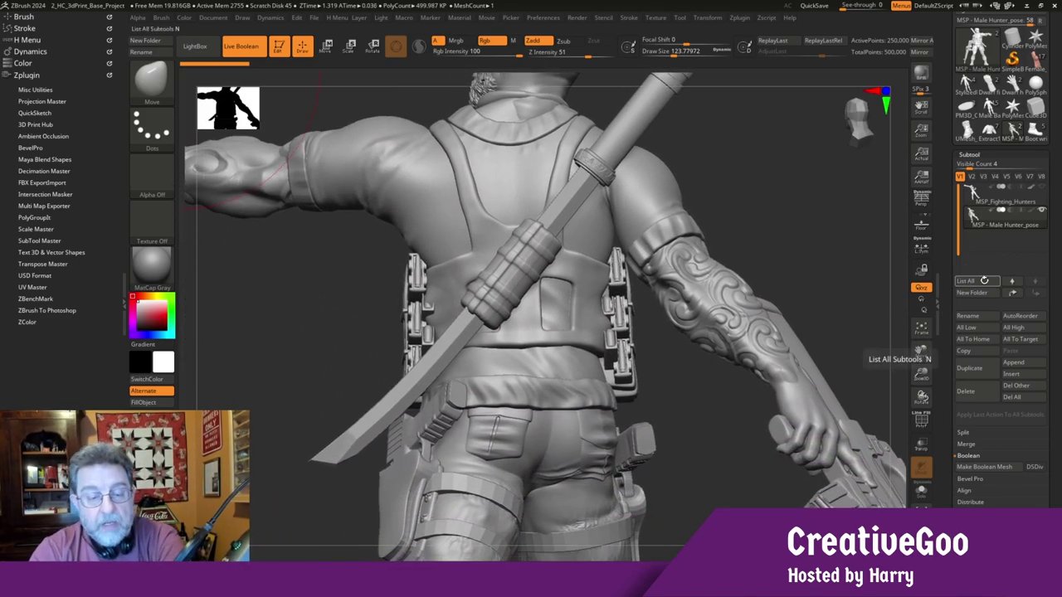
{"action": "left_click_drag", "start_coordinate": [301, 320], "coordinate": [270, 324]}
{"action": "left_click_drag", "start_coordinate": [919, 351], "coordinate": [891, 484]}
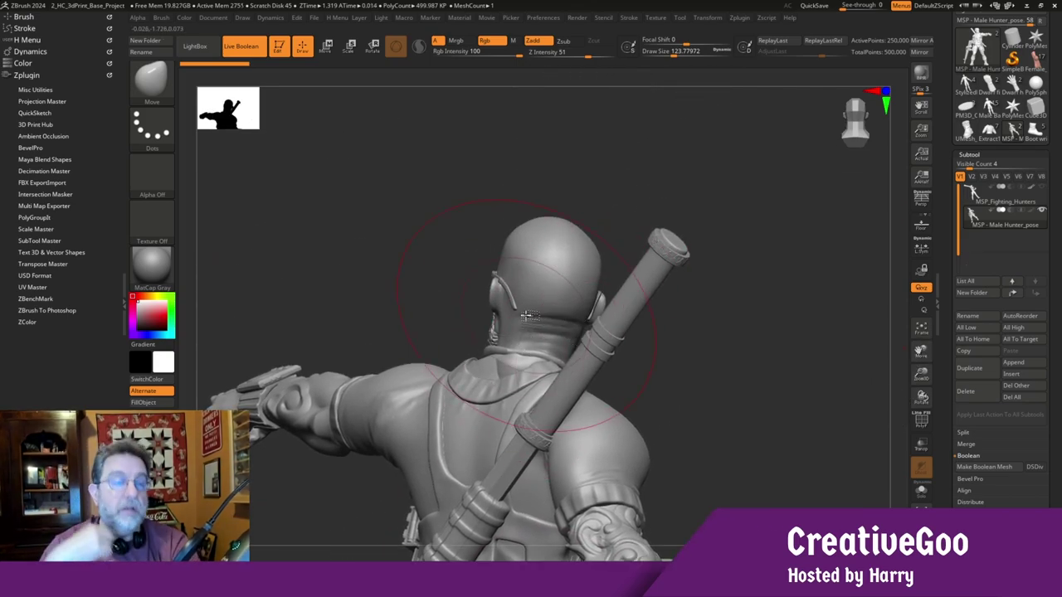
{"action": "mouse_move", "coordinate": [336, 275]}
{"action": "right_mouse_down"}
{"action": "mouse_move", "coordinate": [369, 273]}
{"action": "mouse_move", "coordinate": [266, 265]}
{"action": "mouse_move", "coordinate": [317, 267]}
{"action": "mouse_move", "coordinate": [321, 284]}
{"action": "right_mouse_up"}
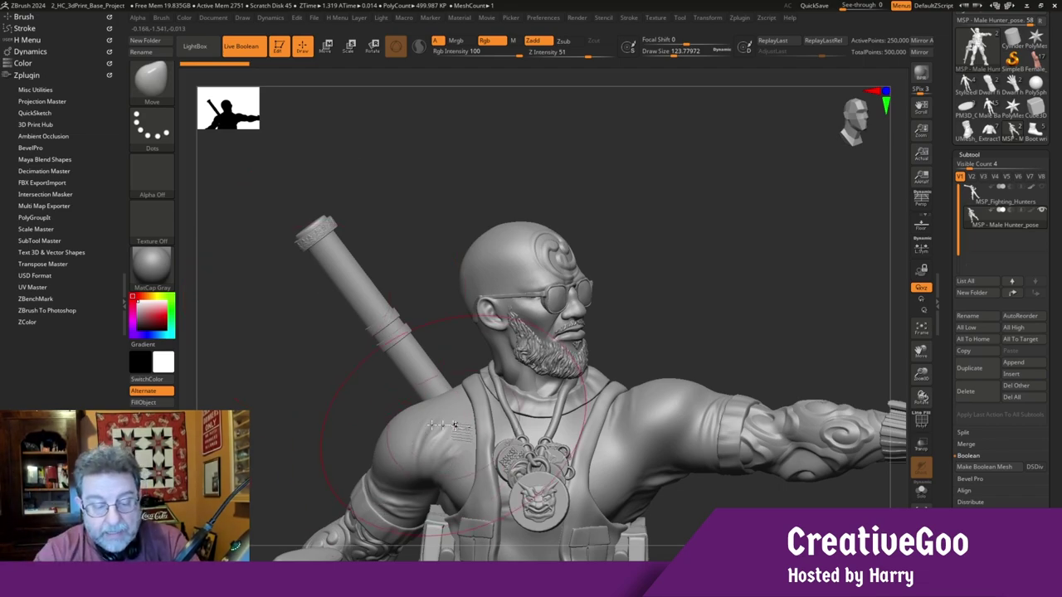
Examine the hunter's trouser folds, side seams, thigh straps and holsters around both legs
{"action": "left_click_drag", "start_coordinate": [921, 353], "coordinate": [936, 269]}
{"action": "left_click_drag", "start_coordinate": [909, 373], "coordinate": [921, 176]}
{"action": "left_click_drag", "start_coordinate": [331, 385], "coordinate": [394, 461]}
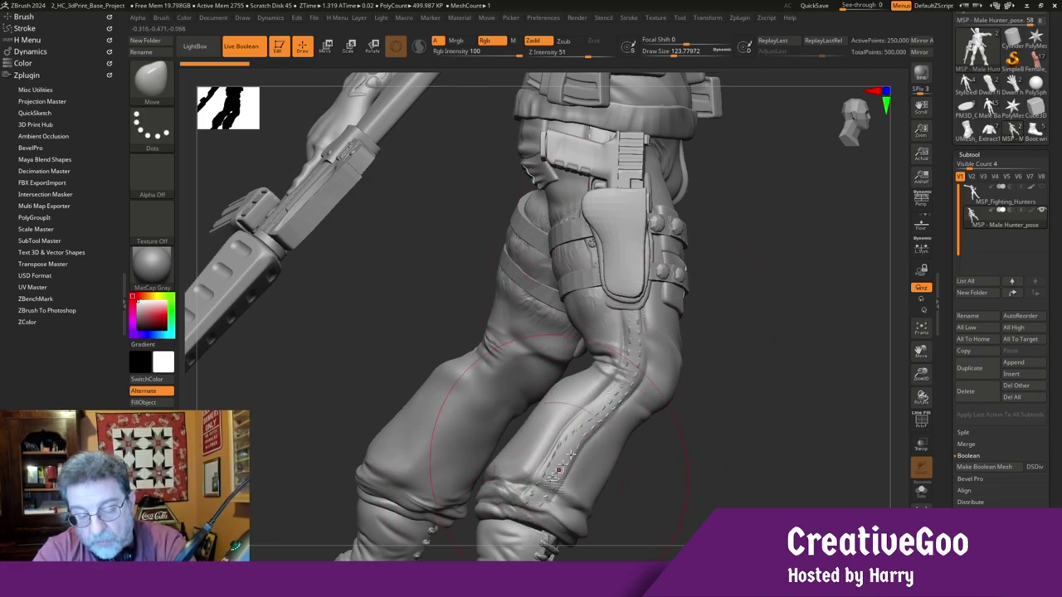
{"action": "mouse_move", "coordinate": [288, 437]}
{"action": "left_mouse_down"}
{"action": "mouse_move", "coordinate": [348, 431]}
{"action": "mouse_move", "coordinate": [365, 461]}
{"action": "left_mouse_up"}
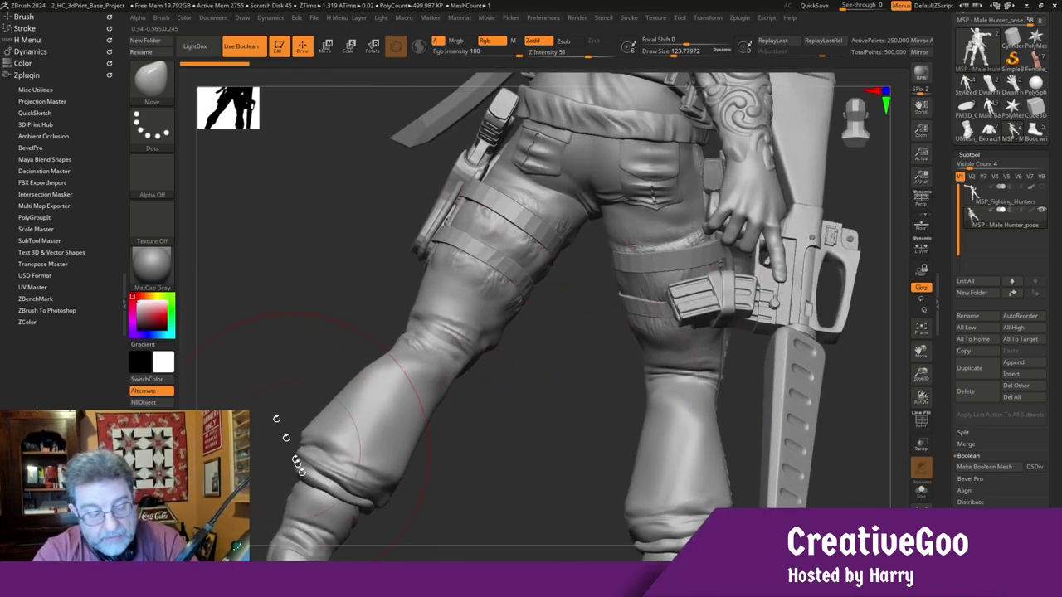
{"action": "mouse_move", "coordinate": [282, 414]}
{"action": "left_mouse_down"}
{"action": "mouse_move", "coordinate": [288, 386]}
{"action": "mouse_move", "coordinate": [325, 406]}
{"action": "mouse_move", "coordinate": [274, 393]}
{"action": "mouse_move", "coordinate": [303, 400]}
{"action": "mouse_move", "coordinate": [291, 387]}
{"action": "left_mouse_up"}
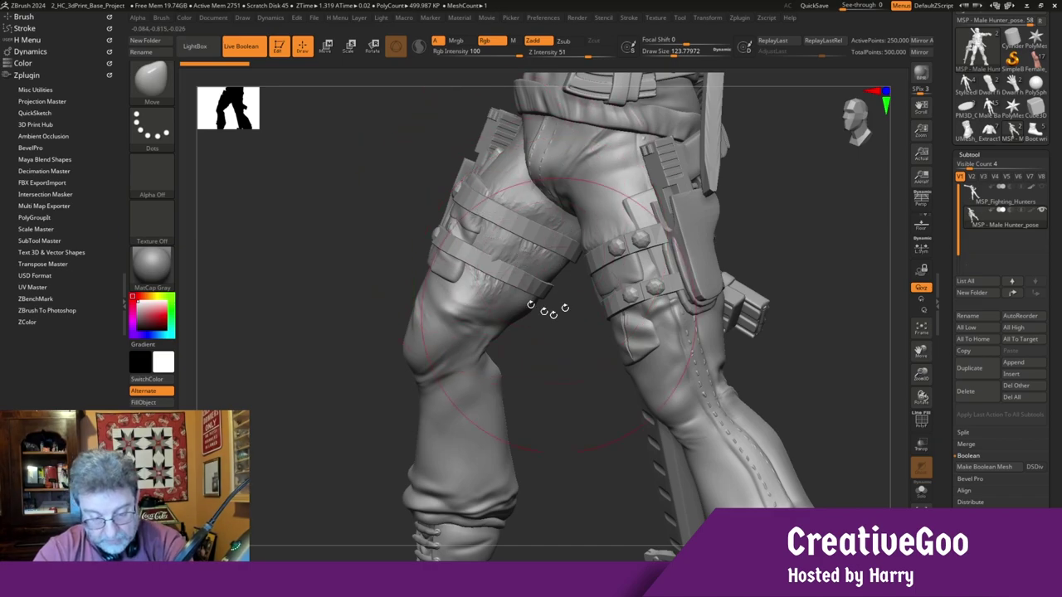
{"action": "left_click_drag", "start_coordinate": [298, 354], "coordinate": [352, 354]}
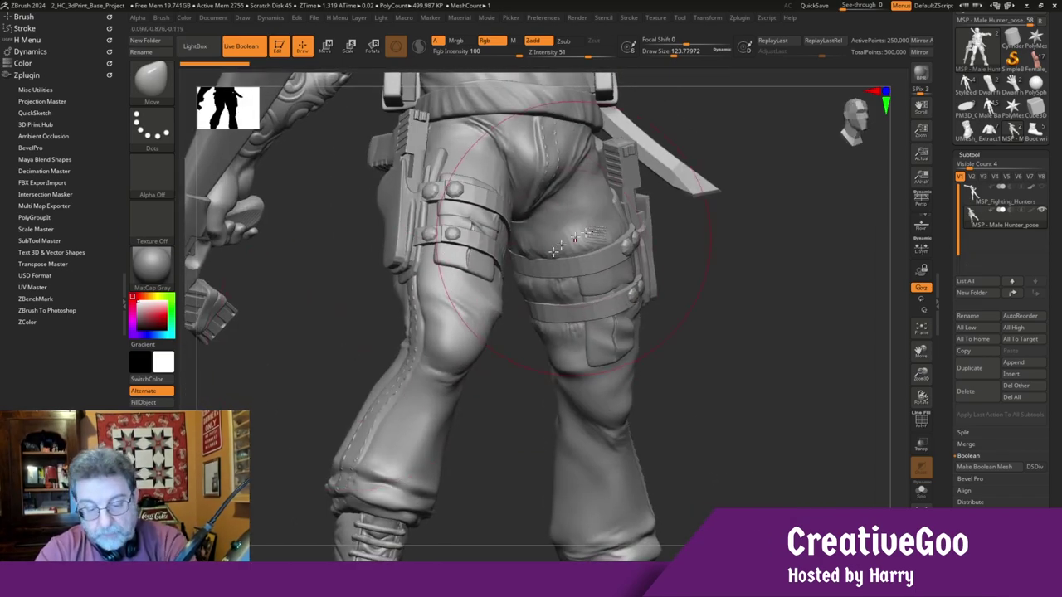
{"action": "left_click_drag", "start_coordinate": [529, 428], "coordinate": [519, 434]}
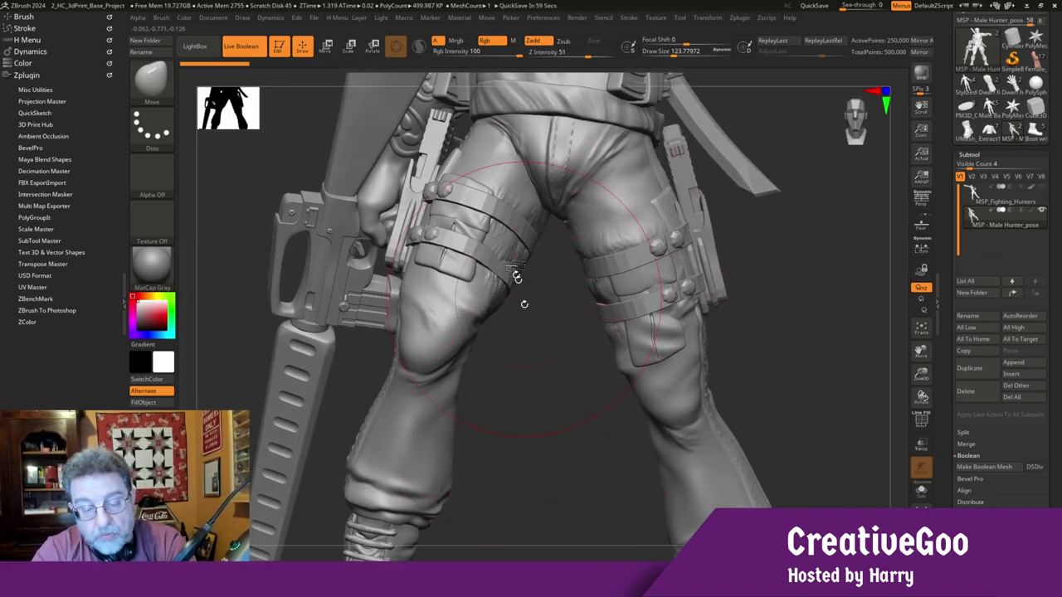
{"action": "left_click_drag", "start_coordinate": [522, 462], "coordinate": [548, 476]}
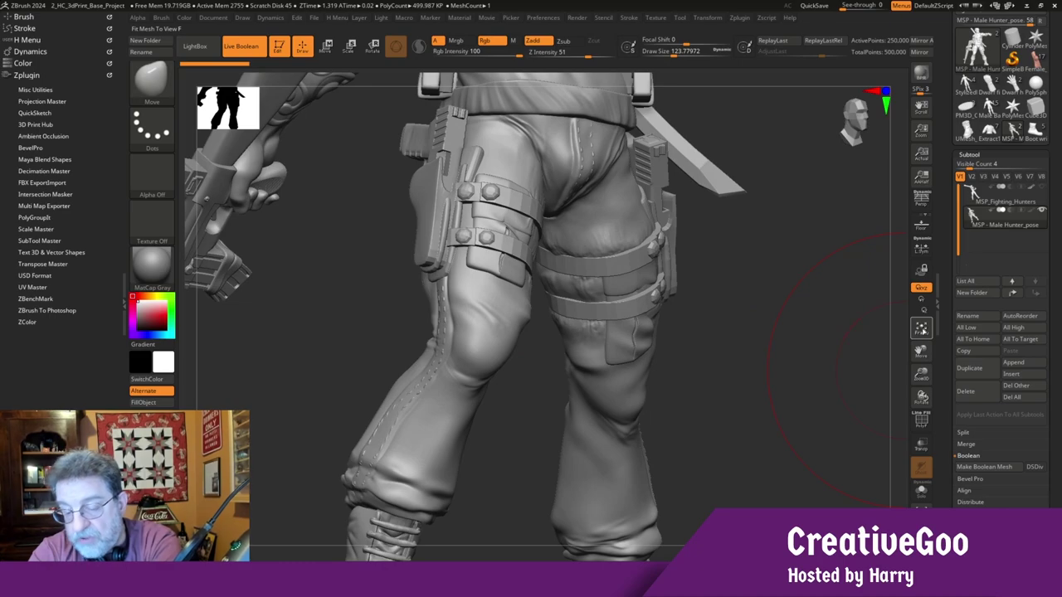
Fit the whole hunter figure in view and examine its full silhouette at a reduced size
{"action": "left_click", "coordinate": [921, 329]}
{"action": "left_click_drag", "start_coordinate": [313, 289], "coordinate": [340, 285]}
{"action": "left_click_drag", "start_coordinate": [915, 376], "coordinate": [906, 323]}
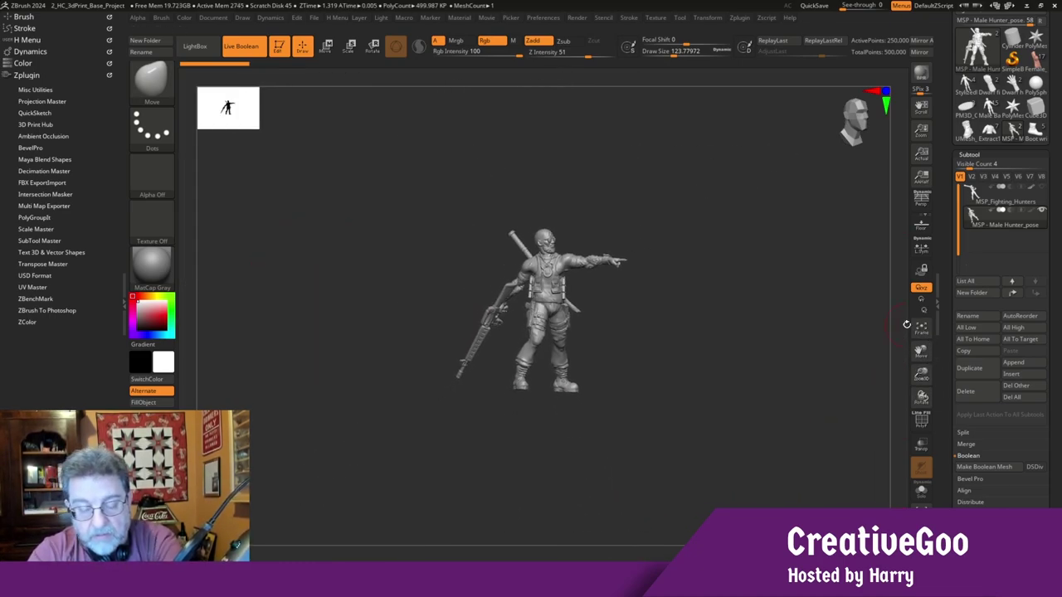
{"action": "mouse_move", "coordinate": [336, 398]}
{"action": "left_mouse_down"}
{"action": "mouse_move", "coordinate": [326, 372]}
{"action": "mouse_move", "coordinate": [339, 321]}
{"action": "mouse_move", "coordinate": [346, 339]}
{"action": "mouse_move", "coordinate": [355, 332]}
{"action": "mouse_move", "coordinate": [362, 392]}
{"action": "mouse_move", "coordinate": [336, 395]}
{"action": "mouse_move", "coordinate": [350, 399]}
{"action": "left_mouse_up"}
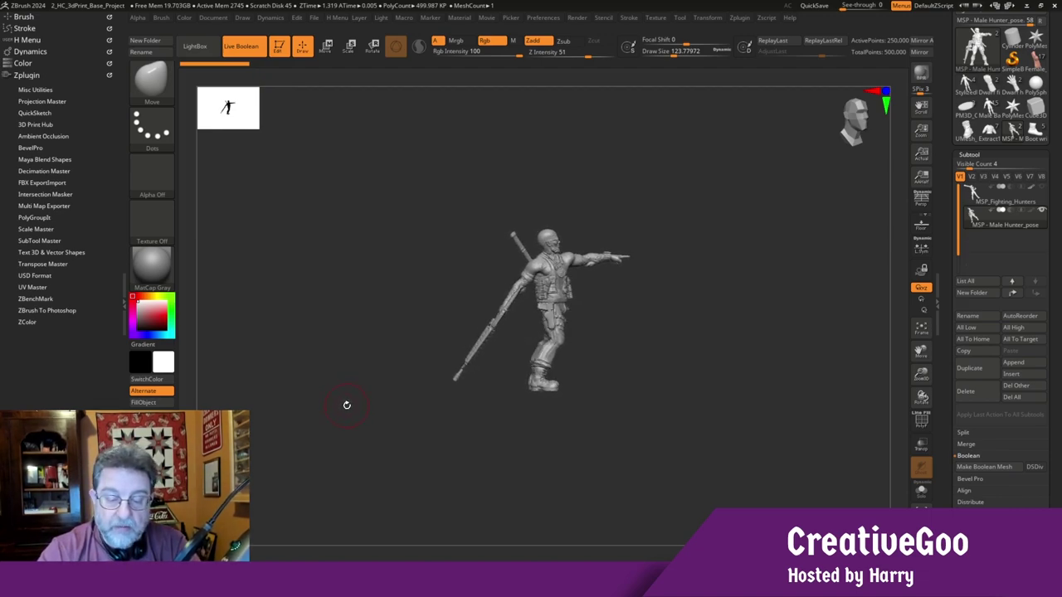
Switch to the Photos app and view the painted hunter miniature pictures from MSP Hunter 2 painted 1 through painted 4
{"action": "left_click_drag", "start_coordinate": [375, 389], "coordinate": [358, 420]}
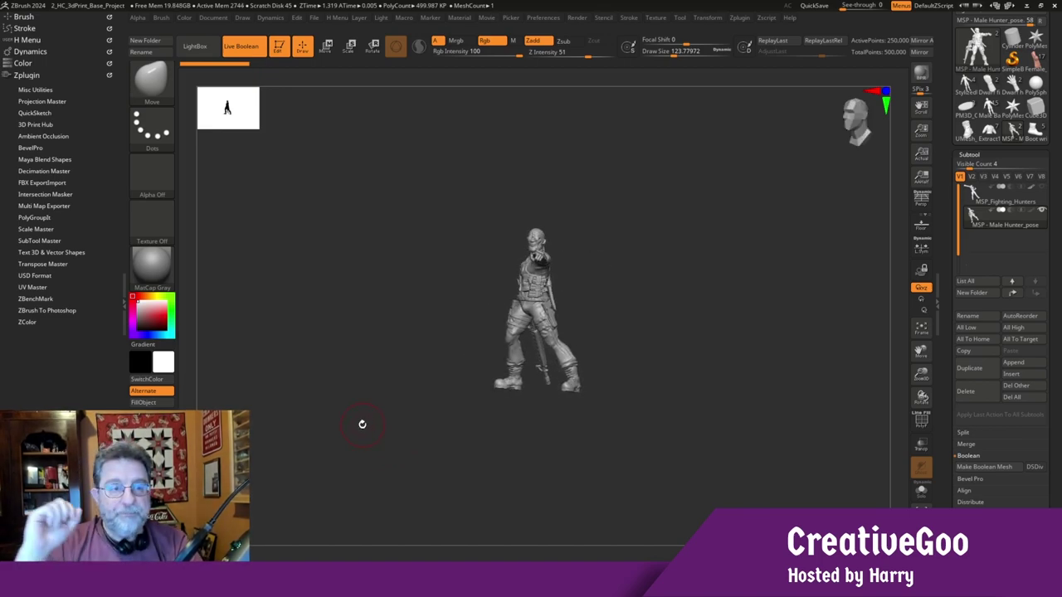
{"action": "key", "text": "alt+Tab"}
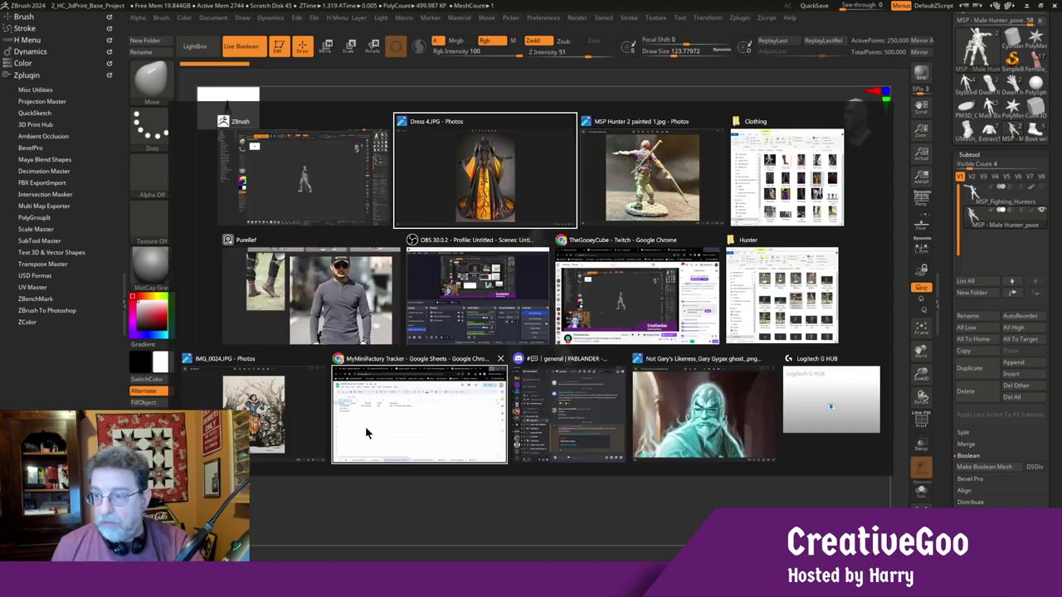
{"action": "key", "text": "alt+Tab"}
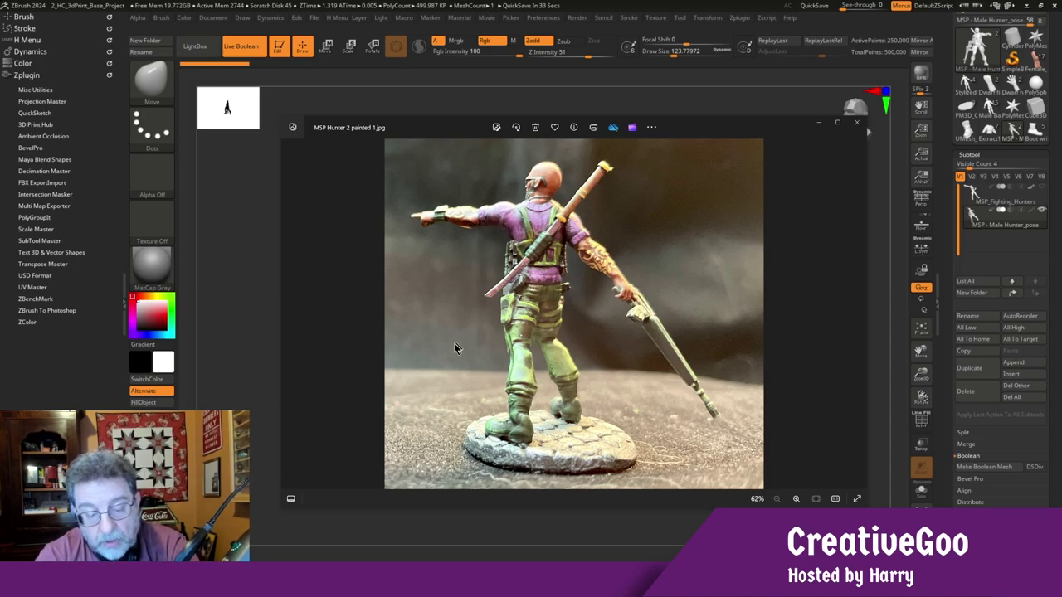
{"action": "left_click", "coordinate": [858, 315]}
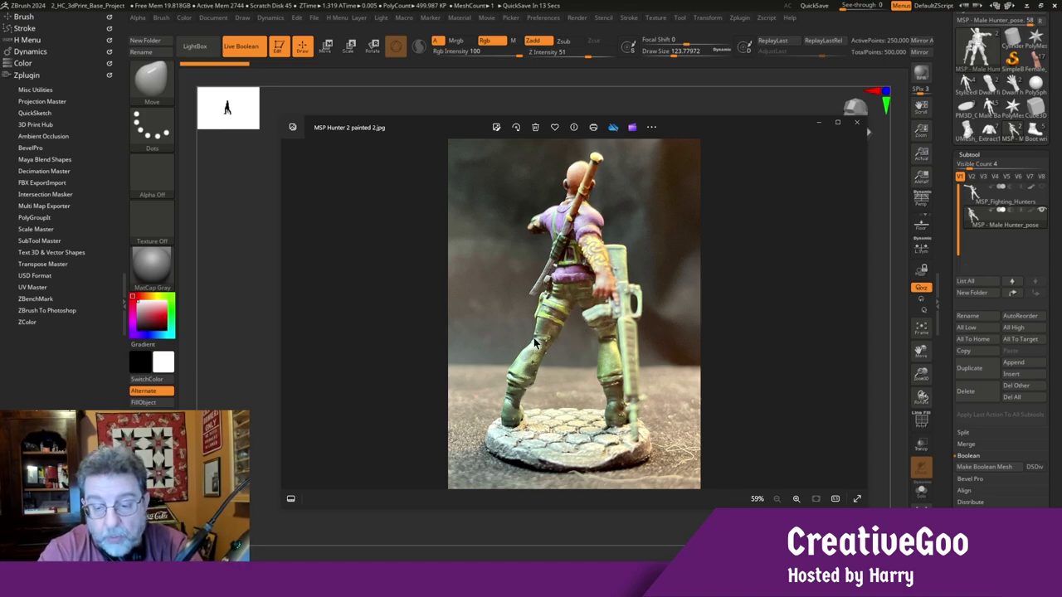
{"action": "left_click", "coordinate": [859, 316]}
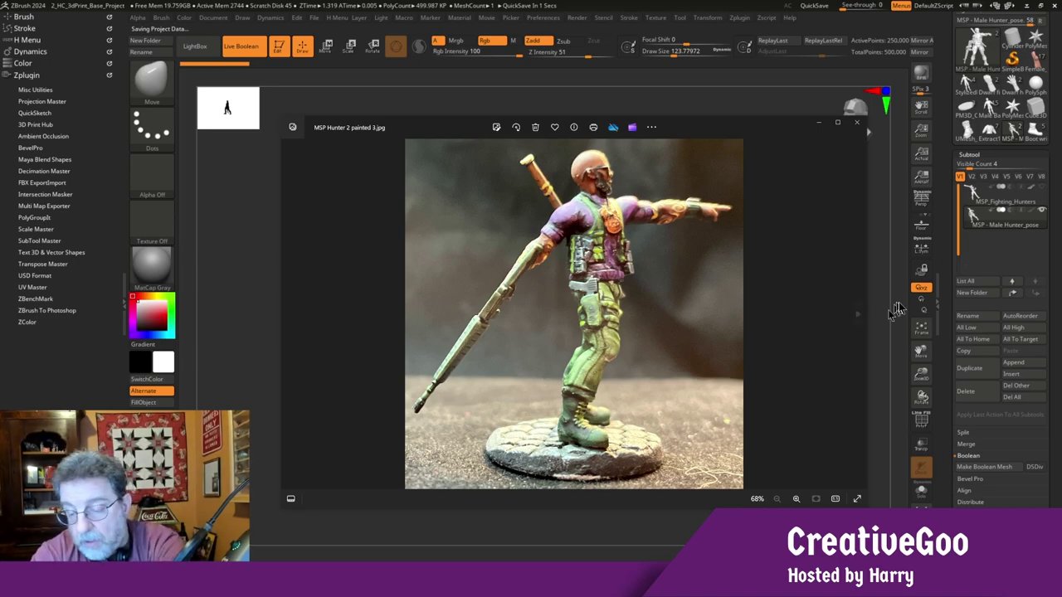
{"action": "left_click", "coordinate": [857, 316]}
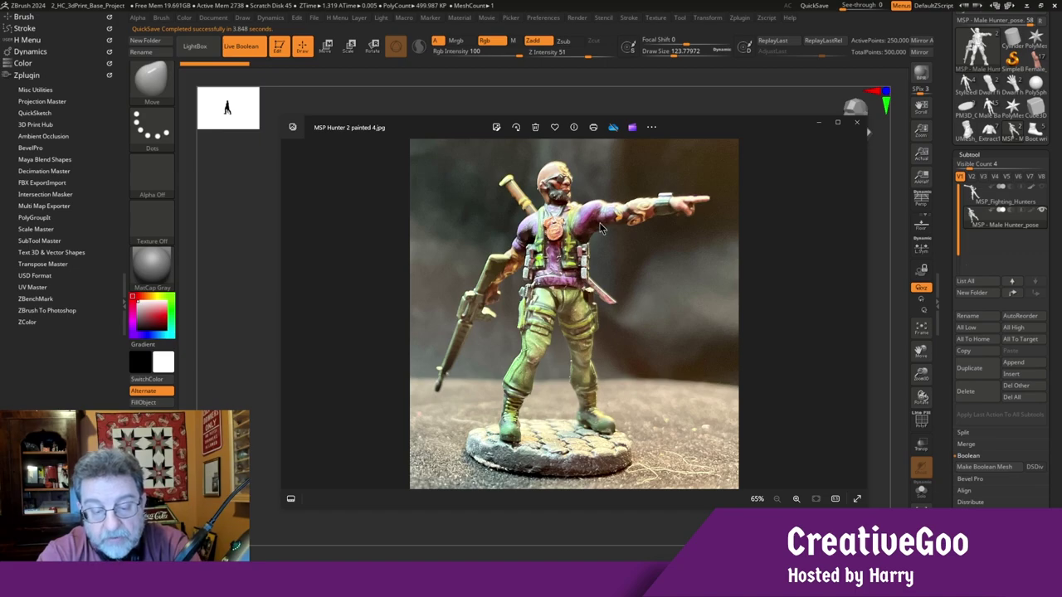
Compare the painted miniature's clothing from behind, the side and the front across the painted 2 to painted 5 photos
{"action": "left_click", "coordinate": [290, 316]}
{"action": "left_click", "coordinate": [289, 317]}
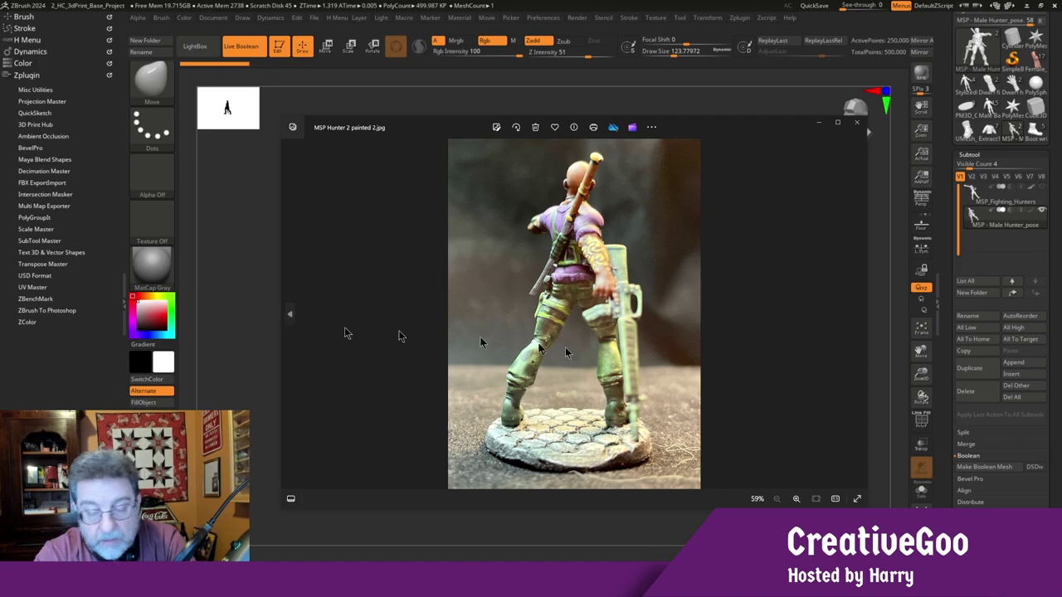
{"action": "left_click", "coordinate": [858, 317]}
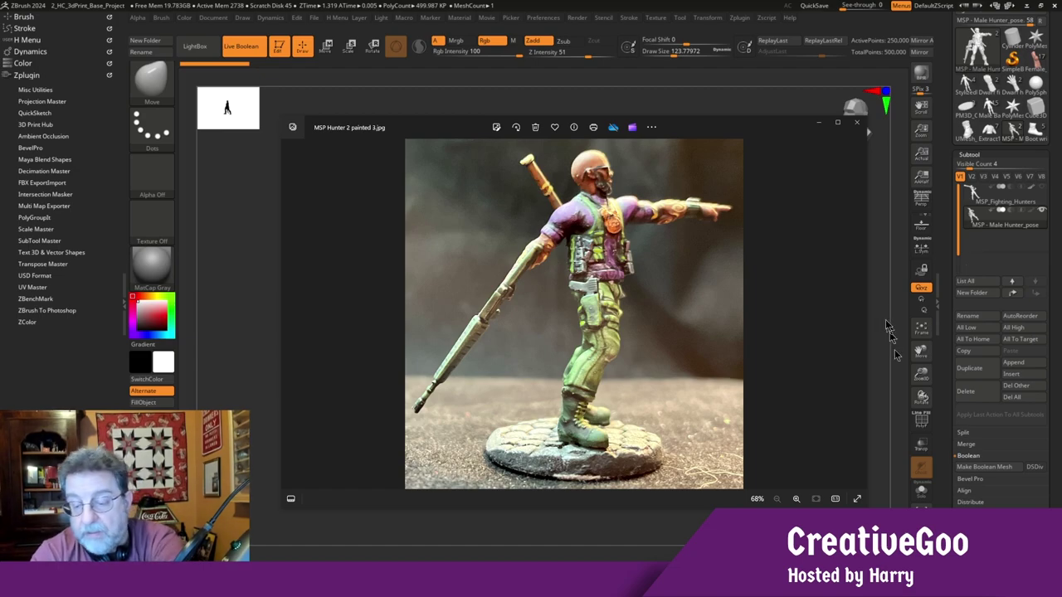
{"action": "left_click", "coordinate": [856, 315]}
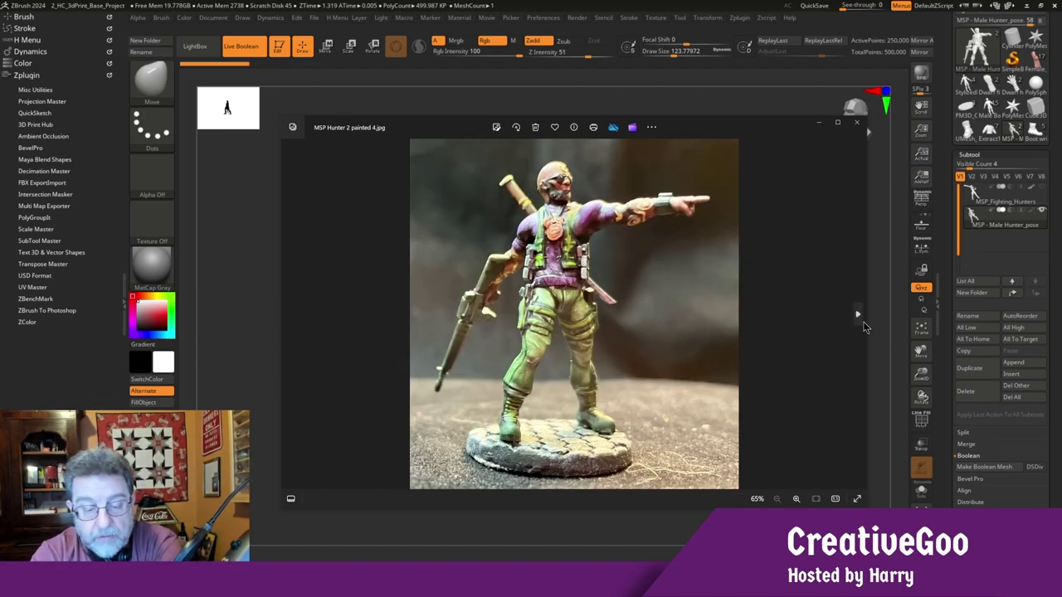
{"action": "left_click", "coordinate": [864, 325]}
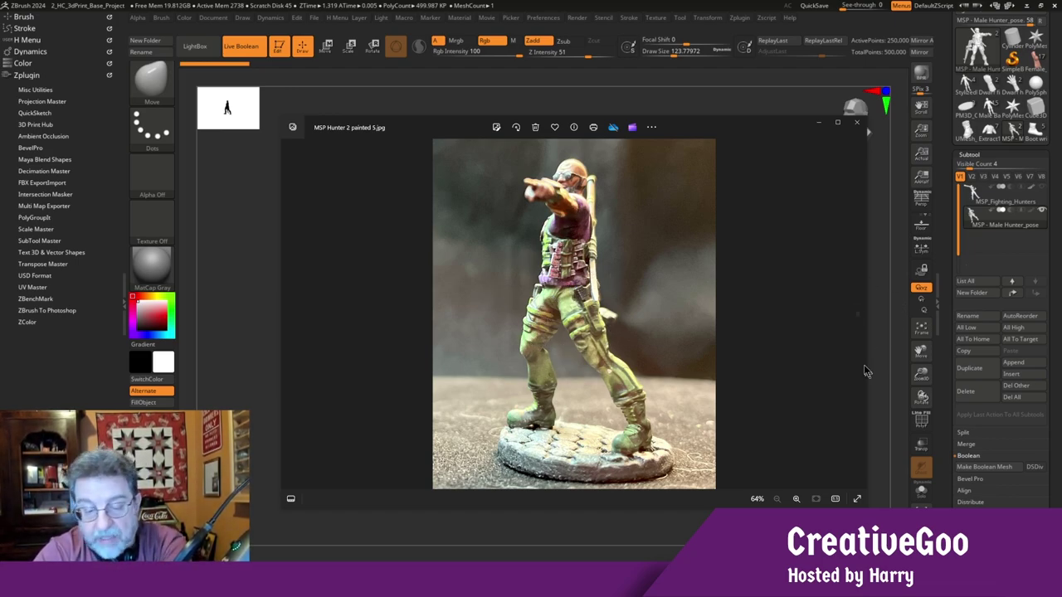
{"action": "left_click", "coordinate": [291, 317]}
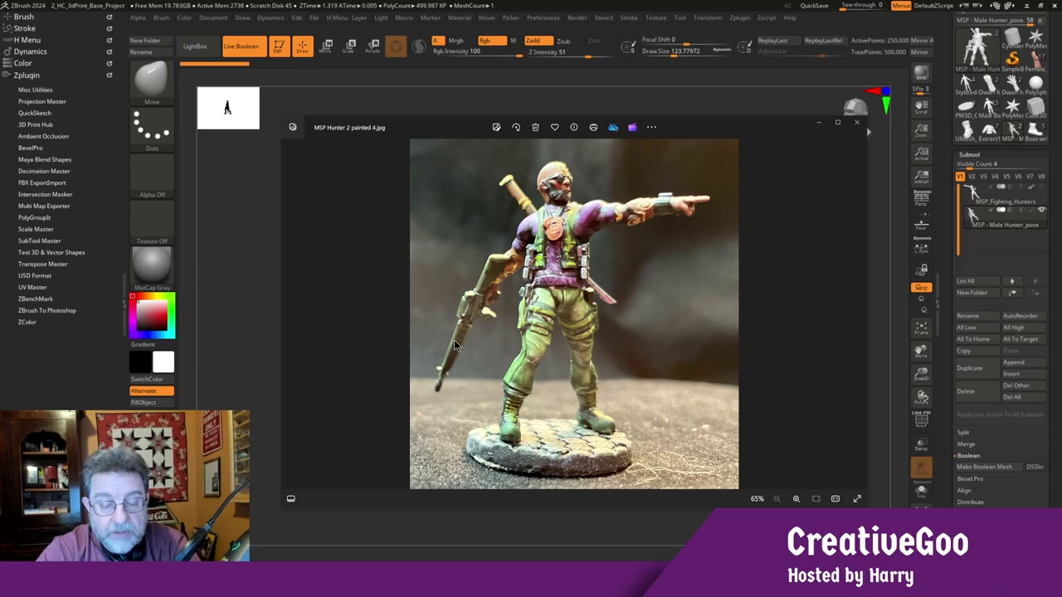
{"action": "left_click", "coordinate": [289, 315]}
{"action": "left_click", "coordinate": [289, 316]}
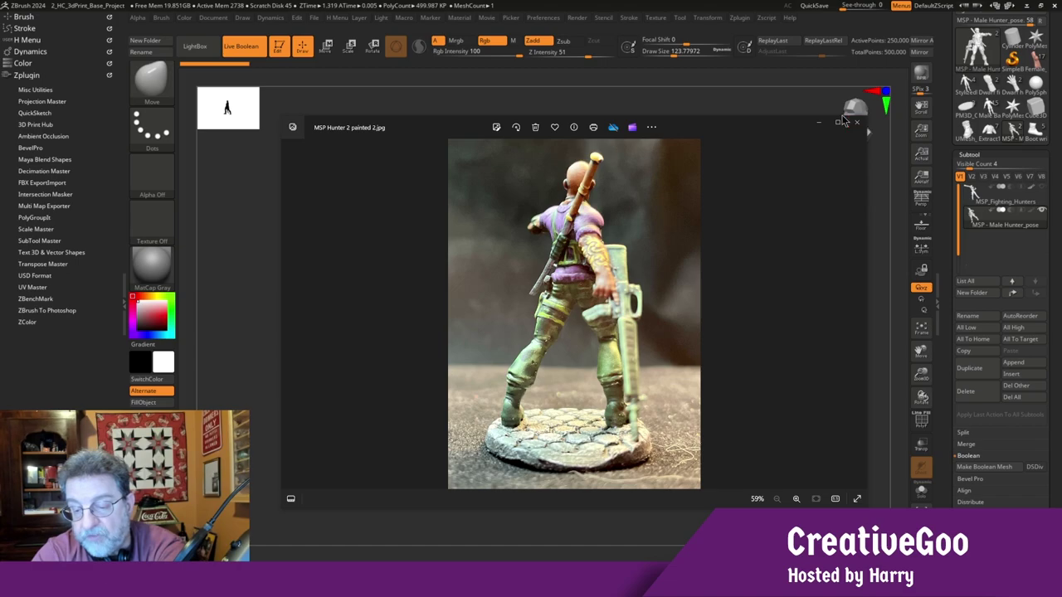
Return to ZBrush and examine the hunter's vest, holster and trousers up close from a three-quarter angle
{"action": "left_click", "coordinate": [686, 89]}
{"action": "mouse_move", "coordinate": [405, 447]}
{"action": "left_mouse_down"}
{"action": "mouse_move", "coordinate": [451, 441]}
{"action": "mouse_move", "coordinate": [441, 450]}
{"action": "left_mouse_up"}
{"action": "mouse_move", "coordinate": [549, 454]}
{"action": "left_mouse_down"}
{"action": "mouse_move", "coordinate": [763, 504]}
{"action": "mouse_move", "coordinate": [815, 395]}
{"action": "mouse_move", "coordinate": [472, 409]}
{"action": "mouse_move", "coordinate": [407, 462]}
{"action": "mouse_move", "coordinate": [450, 471]}
{"action": "mouse_move", "coordinate": [377, 457]}
{"action": "left_mouse_up"}
{"action": "left_click_drag", "start_coordinate": [920, 373], "coordinate": [961, 447]}
{"action": "mouse_move", "coordinate": [299, 274]}
{"action": "left_mouse_down"}
{"action": "mouse_move", "coordinate": [290, 316]}
{"action": "mouse_move", "coordinate": [320, 310]}
{"action": "mouse_move", "coordinate": [335, 330]}
{"action": "left_mouse_up"}
{"action": "mouse_move", "coordinate": [334, 260]}
{"action": "left_mouse_down"}
{"action": "mouse_move", "coordinate": [287, 265]}
{"action": "mouse_move", "coordinate": [328, 350]}
{"action": "mouse_move", "coordinate": [351, 365]}
{"action": "mouse_move", "coordinate": [331, 373]}
{"action": "mouse_move", "coordinate": [370, 393]}
{"action": "mouse_move", "coordinate": [284, 393]}
{"action": "left_mouse_up"}
{"action": "mouse_move", "coordinate": [306, 268]}
{"action": "left_mouse_down"}
{"action": "mouse_move", "coordinate": [308, 354]}
{"action": "mouse_move", "coordinate": [298, 280]}
{"action": "mouse_move", "coordinate": [290, 305]}
{"action": "mouse_move", "coordinate": [322, 308]}
{"action": "left_mouse_up"}
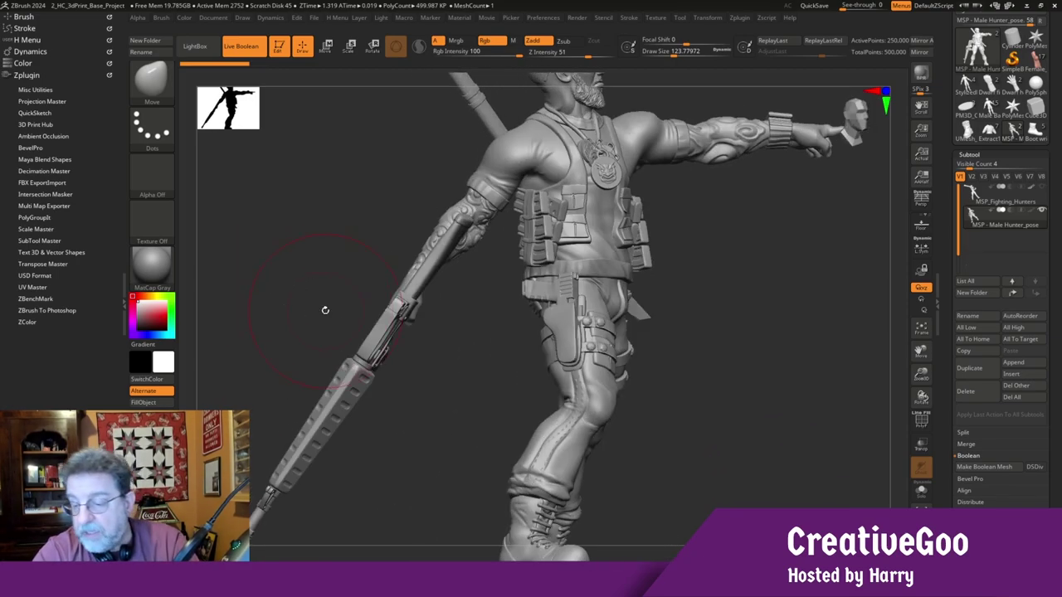
Switch to the Extract1 tool with the clothed male character and frame the full figure from the front
{"action": "left_click", "coordinate": [990, 134]}
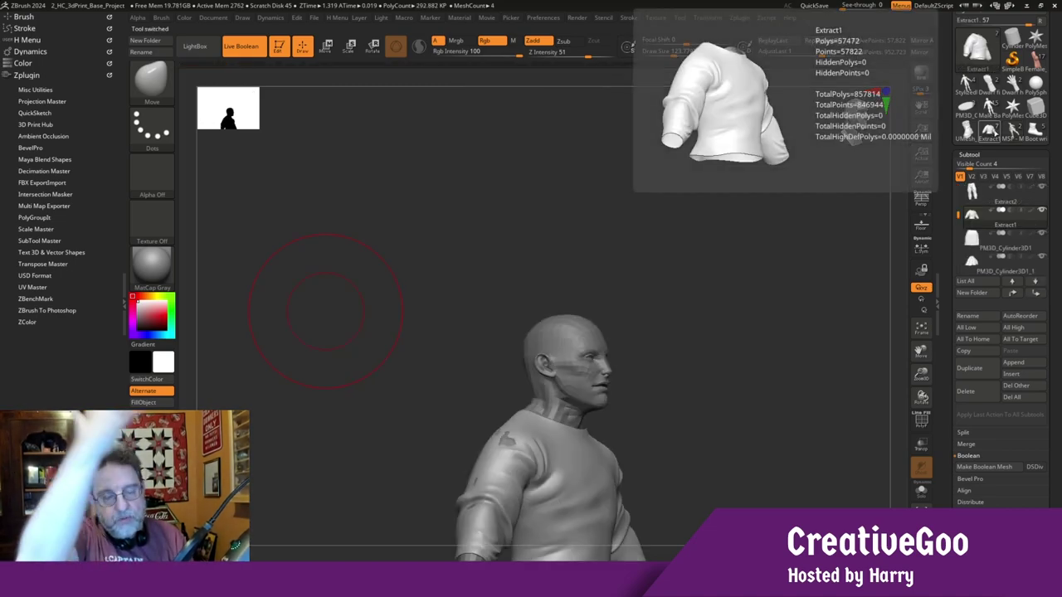
{"action": "left_click_drag", "start_coordinate": [325, 311], "coordinate": [427, 358], "text": "shift"}
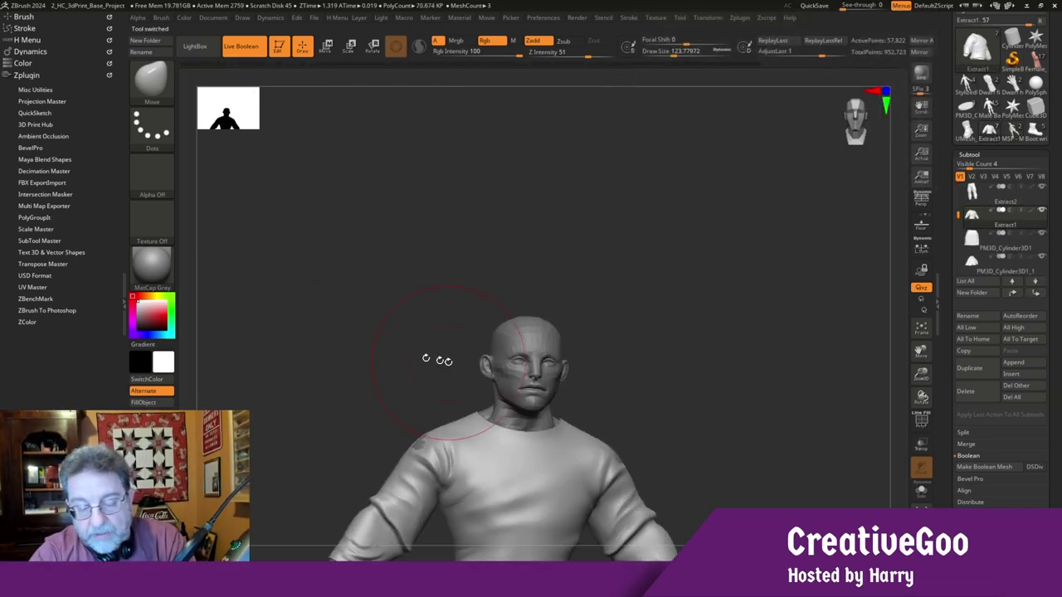
{"action": "left_click", "coordinate": [924, 331]}
{"action": "left_click_drag", "start_coordinate": [370, 461], "coordinate": [386, 478]}
{"action": "mouse_move", "coordinate": [365, 432]}
{"action": "left_mouse_down"}
{"action": "mouse_move", "coordinate": [330, 449]}
{"action": "mouse_move", "coordinate": [351, 448]}
{"action": "mouse_move", "coordinate": [340, 474]}
{"action": "mouse_move", "coordinate": [379, 469]}
{"action": "mouse_move", "coordinate": [405, 436]}
{"action": "mouse_move", "coordinate": [353, 432]}
{"action": "mouse_move", "coordinate": [356, 456]}
{"action": "mouse_move", "coordinate": [339, 481]}
{"action": "mouse_move", "coordinate": [356, 464]}
{"action": "left_mouse_up"}
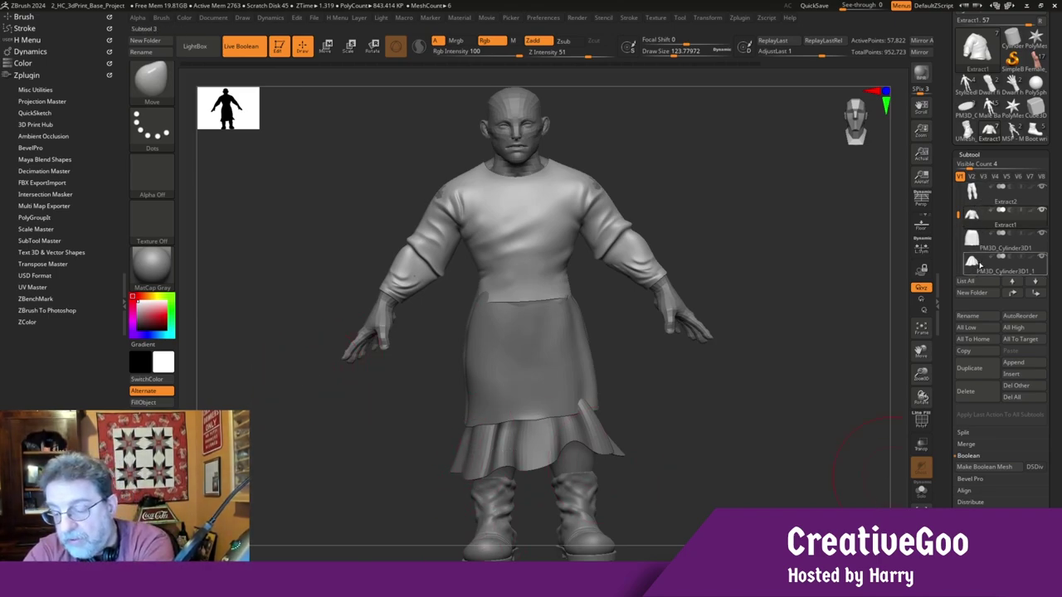
Toggle the upper skirt layer's visibility off and on, and examine the dressed character from the front and side
{"action": "left_click", "coordinate": [1041, 233]}
{"action": "mouse_move", "coordinate": [452, 476]}
{"action": "left_mouse_down"}
{"action": "mouse_move", "coordinate": [423, 464]}
{"action": "mouse_move", "coordinate": [438, 426]}
{"action": "mouse_move", "coordinate": [401, 426]}
{"action": "left_mouse_up"}
{"action": "left_click", "coordinate": [1042, 233]}
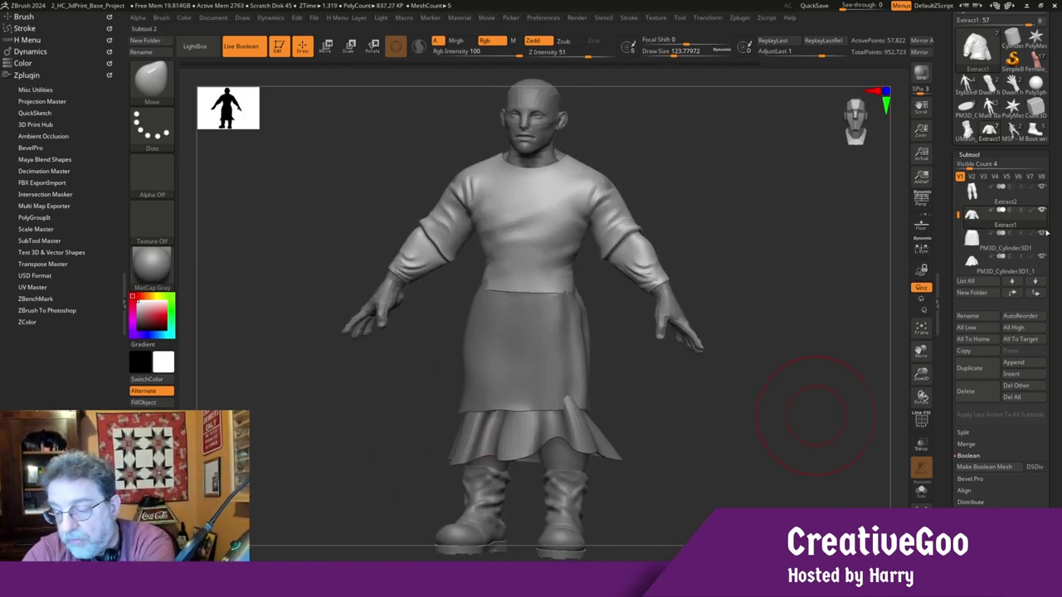
{"action": "mouse_move", "coordinate": [370, 445]}
{"action": "left_mouse_down"}
{"action": "mouse_move", "coordinate": [431, 442]}
{"action": "mouse_move", "coordinate": [372, 450]}
{"action": "left_mouse_up"}
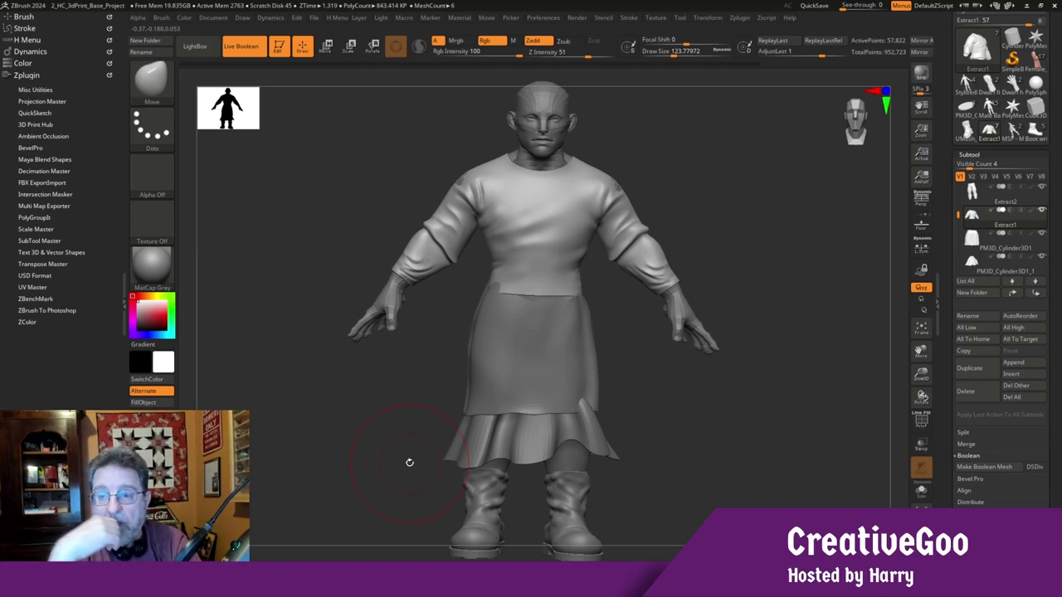
{"action": "mouse_move", "coordinate": [409, 465]}
{"action": "left_mouse_down"}
{"action": "mouse_move", "coordinate": [387, 483]}
{"action": "mouse_move", "coordinate": [427, 497]}
{"action": "left_mouse_up"}
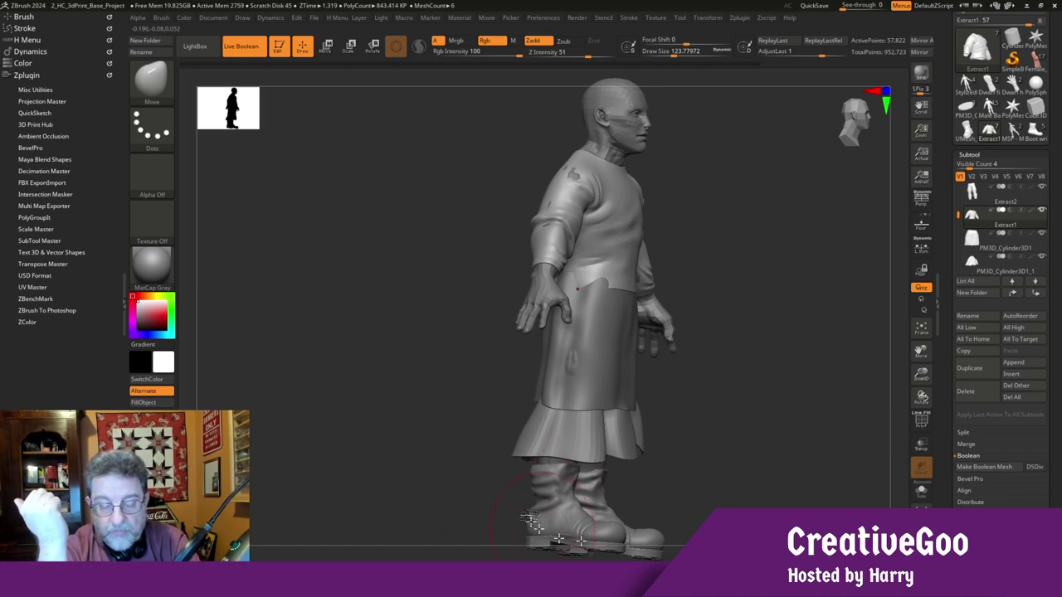
{"action": "left_click_drag", "start_coordinate": [380, 393], "coordinate": [383, 466]}
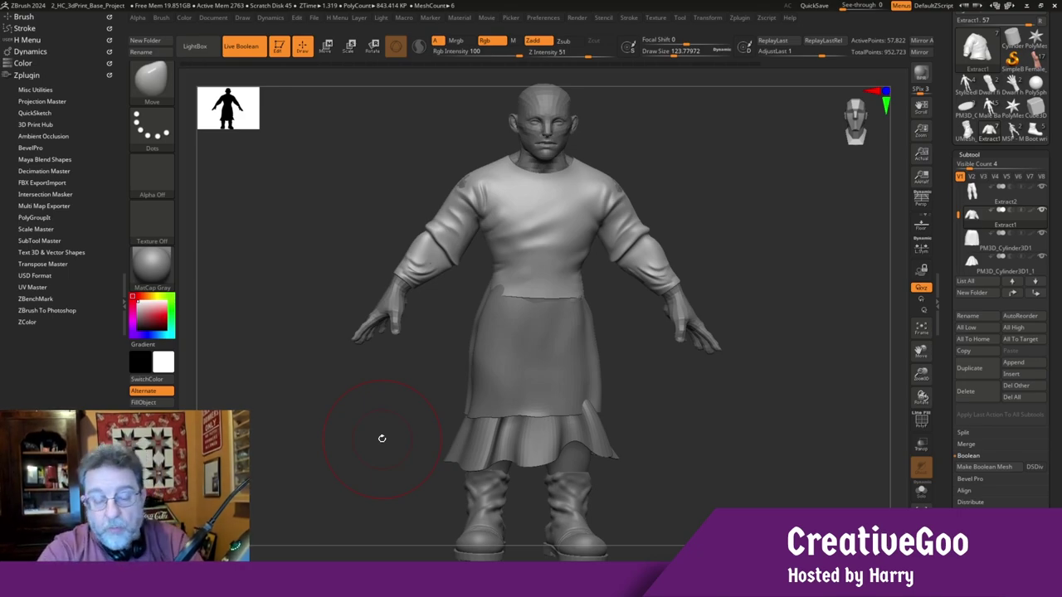
{"action": "mouse_move", "coordinate": [387, 456]}
{"action": "left_mouse_down"}
{"action": "mouse_move", "coordinate": [357, 442]}
{"action": "mouse_move", "coordinate": [417, 426]}
{"action": "mouse_move", "coordinate": [386, 425]}
{"action": "mouse_move", "coordinate": [429, 424]}
{"action": "mouse_move", "coordinate": [362, 440]}
{"action": "mouse_move", "coordinate": [398, 444]}
{"action": "left_mouse_up"}
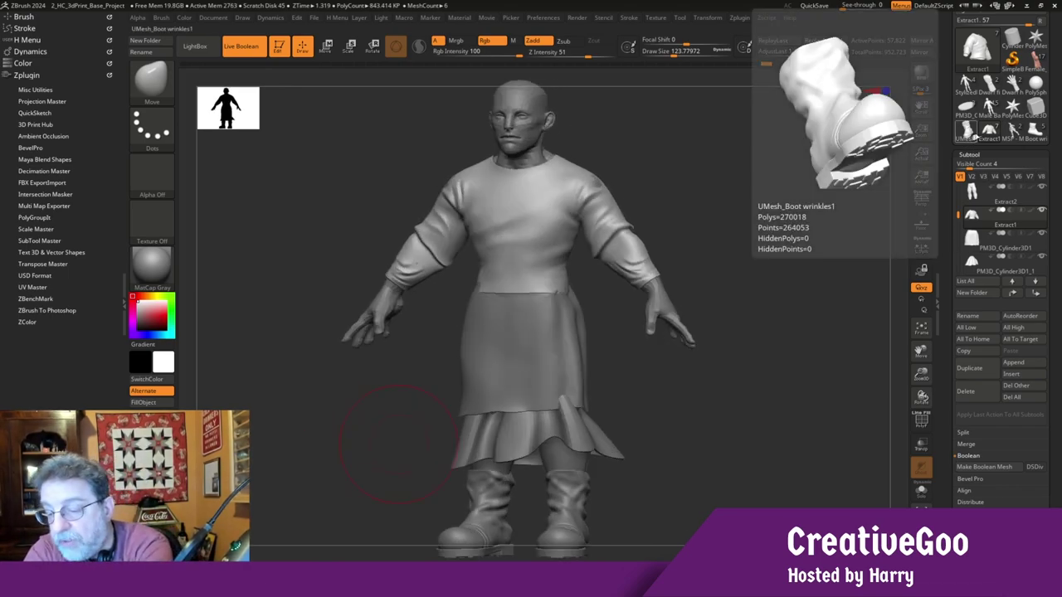
Switch to the Boot wrinkles1 tool and examine the boot's leather folds and the treads on its sole
{"action": "left_click", "coordinate": [1035, 133]}
{"action": "left_click_drag", "start_coordinate": [277, 356], "coordinate": [318, 374]}
{"action": "left_click_drag", "start_coordinate": [475, 506], "coordinate": [421, 512]}
{"action": "left_click_drag", "start_coordinate": [707, 310], "coordinate": [707, 357]}
{"action": "left_click_drag", "start_coordinate": [922, 376], "coordinate": [983, 331]}
{"action": "left_click_drag", "start_coordinate": [315, 296], "coordinate": [316, 282]}
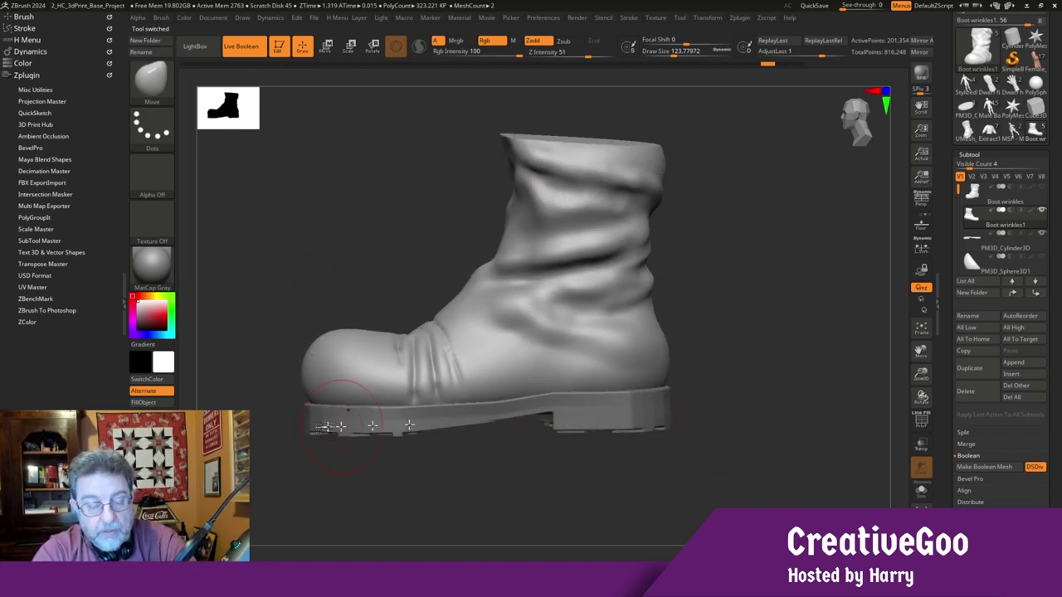
{"action": "left_click_drag", "start_coordinate": [699, 408], "coordinate": [341, 382]}
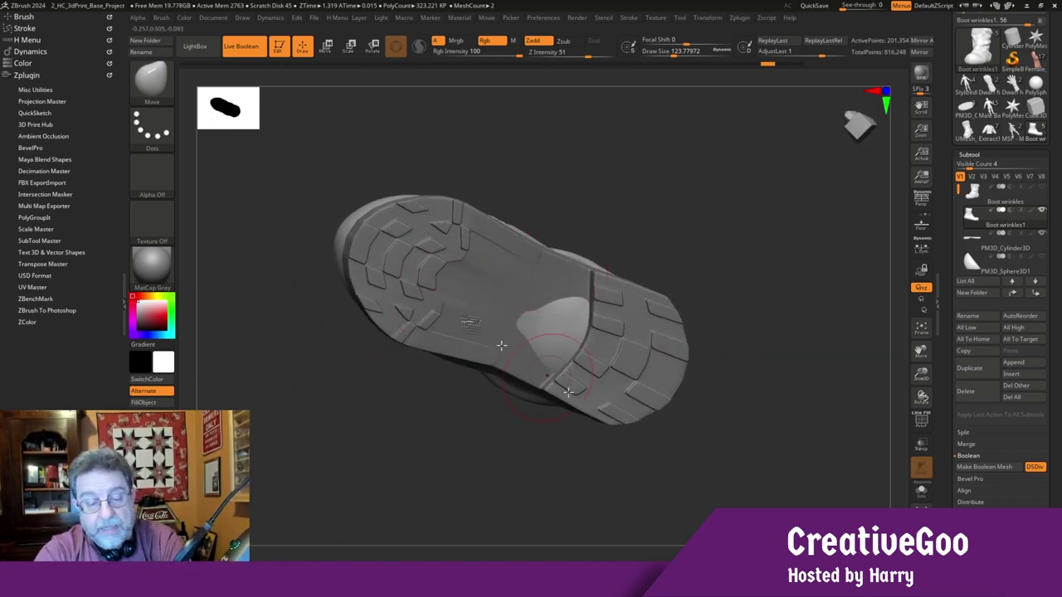
{"action": "left_click_drag", "start_coordinate": [369, 441], "coordinate": [319, 369]}
Show the boot's riveted heel guard and toe cap subtools, PM3D_Sphere3D1 and PM3D_Sphere3D
{"action": "left_click", "coordinate": [1034, 260]}
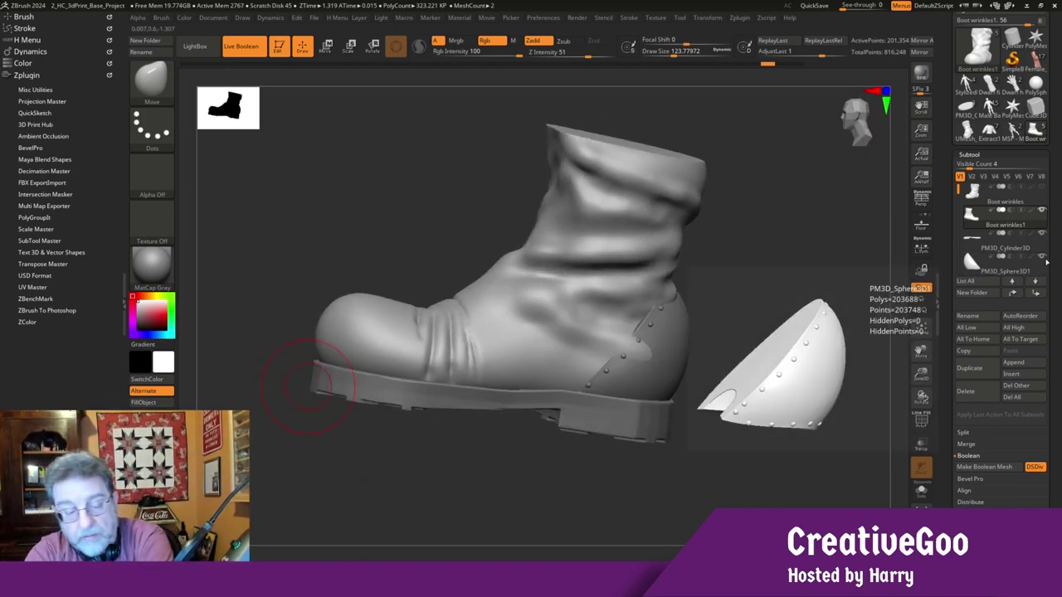
{"action": "left_click_drag", "start_coordinate": [958, 191], "coordinate": [959, 215]}
{"action": "left_click", "coordinate": [1043, 234]}
{"action": "left_click_drag", "start_coordinate": [323, 458], "coordinate": [335, 490]}
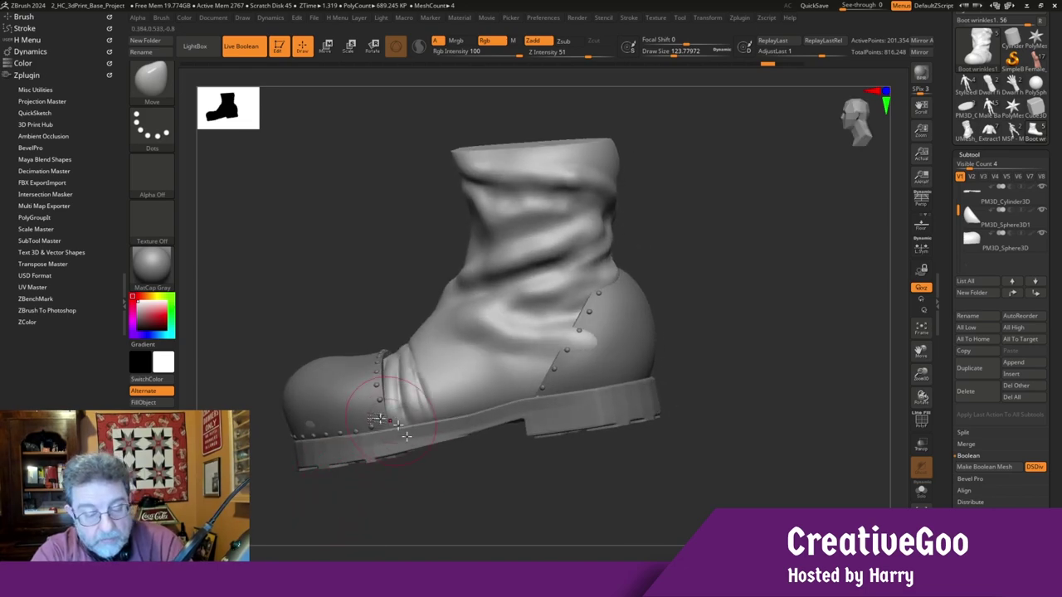
Examine the boot's toe cap, heel guard and rivets from both sides
{"action": "left_click_drag", "start_coordinate": [294, 532], "coordinate": [315, 522]}
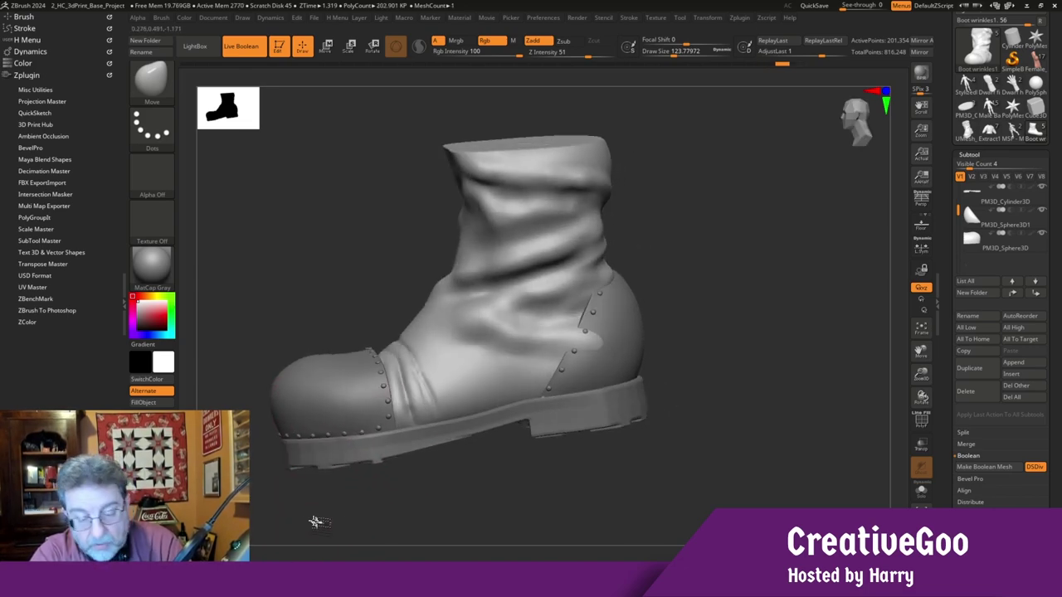
{"action": "left_click_drag", "start_coordinate": [589, 495], "coordinate": [612, 505]}
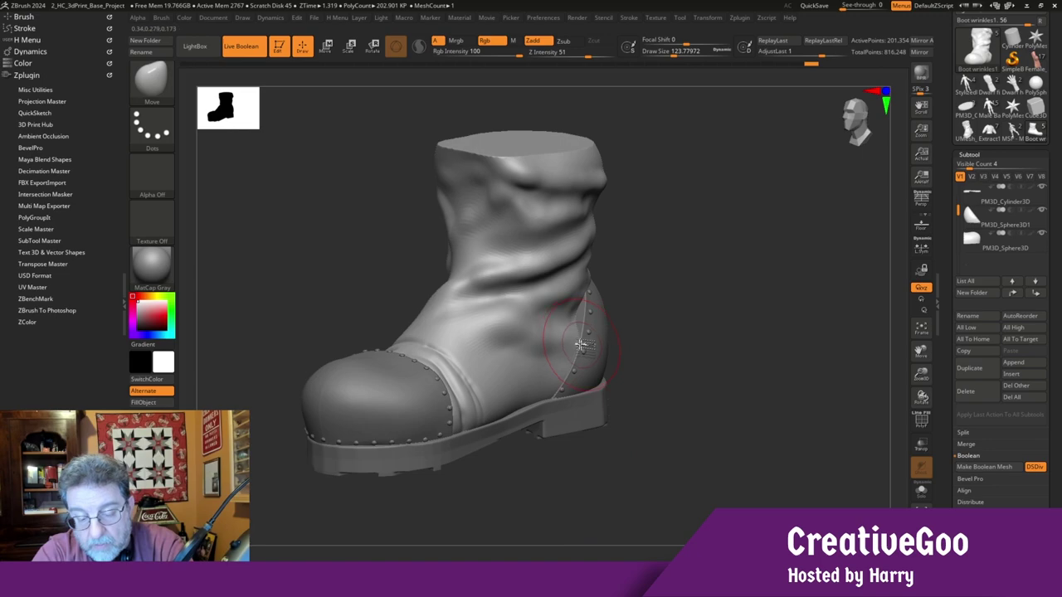
{"action": "left_click_drag", "start_coordinate": [591, 457], "coordinate": [569, 481]}
{"action": "left_click_drag", "start_coordinate": [609, 275], "coordinate": [599, 263]}
{"action": "mouse_move", "coordinate": [687, 501]}
{"action": "left_mouse_down"}
{"action": "mouse_move", "coordinate": [528, 538]}
{"action": "mouse_move", "coordinate": [464, 528]}
{"action": "left_mouse_up"}
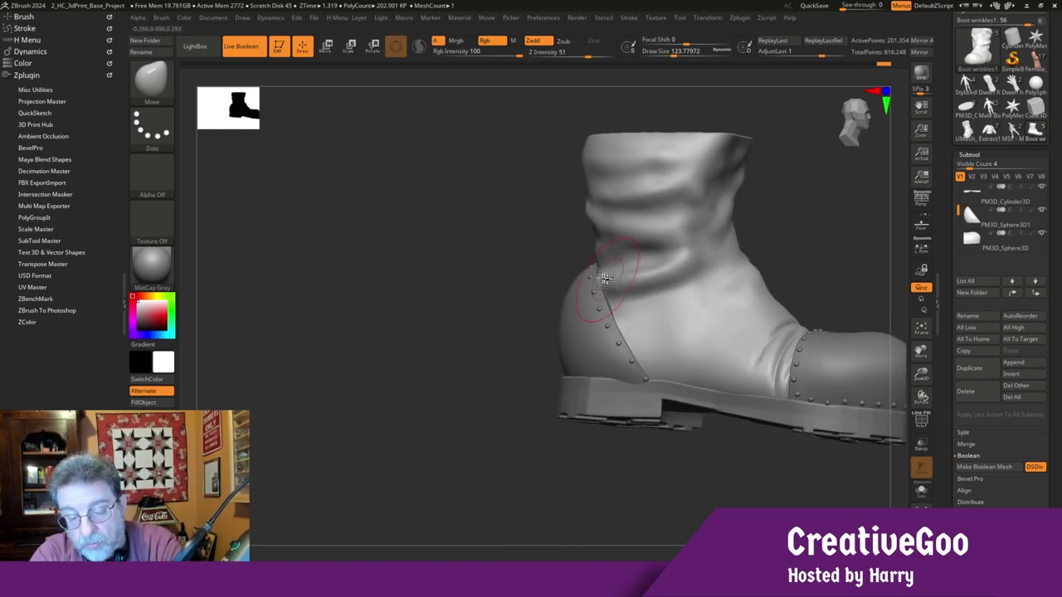
{"action": "left_click_drag", "start_coordinate": [506, 452], "coordinate": [391, 451]}
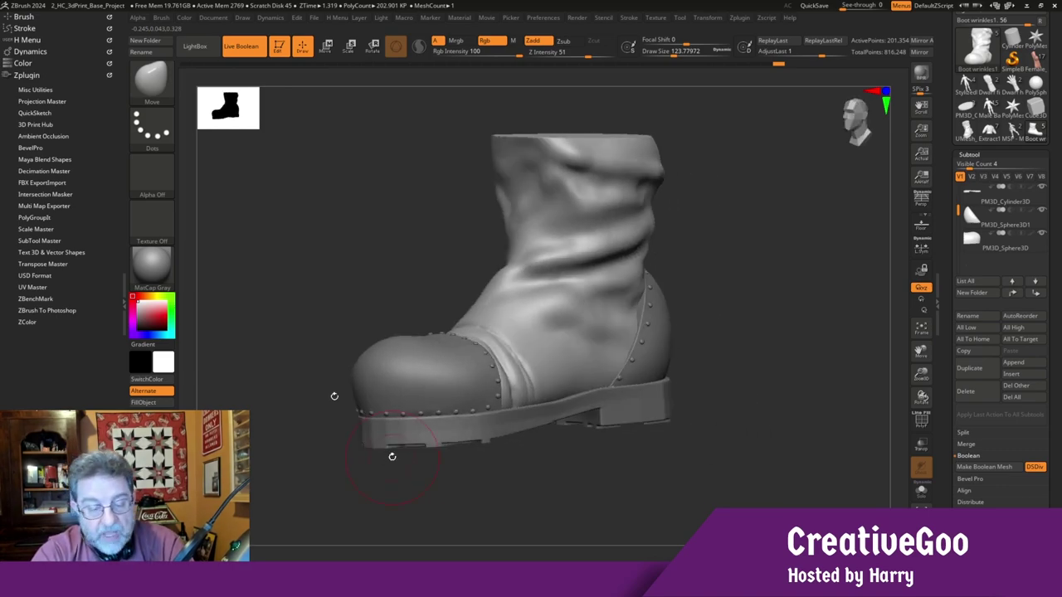
{"action": "left_click_drag", "start_coordinate": [405, 505], "coordinate": [373, 485]}
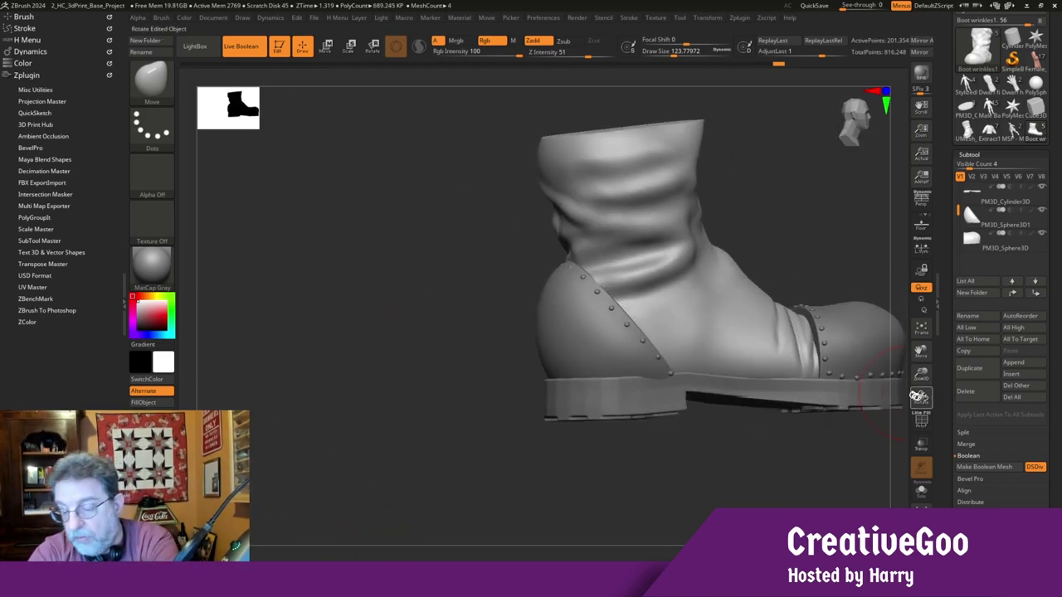
Fit the boot in view at a three-quarter angle and make a BPR render of it to inspect its parts
{"action": "left_click_drag", "start_coordinate": [921, 373], "coordinate": [856, 378]}
{"action": "left_click_drag", "start_coordinate": [466, 478], "coordinate": [488, 495]}
{"action": "left_click_drag", "start_coordinate": [921, 372], "coordinate": [930, 390]}
{"action": "left_click_drag", "start_coordinate": [920, 372], "coordinate": [921, 369]}
{"action": "left_click_drag", "start_coordinate": [921, 351], "coordinate": [902, 344]}
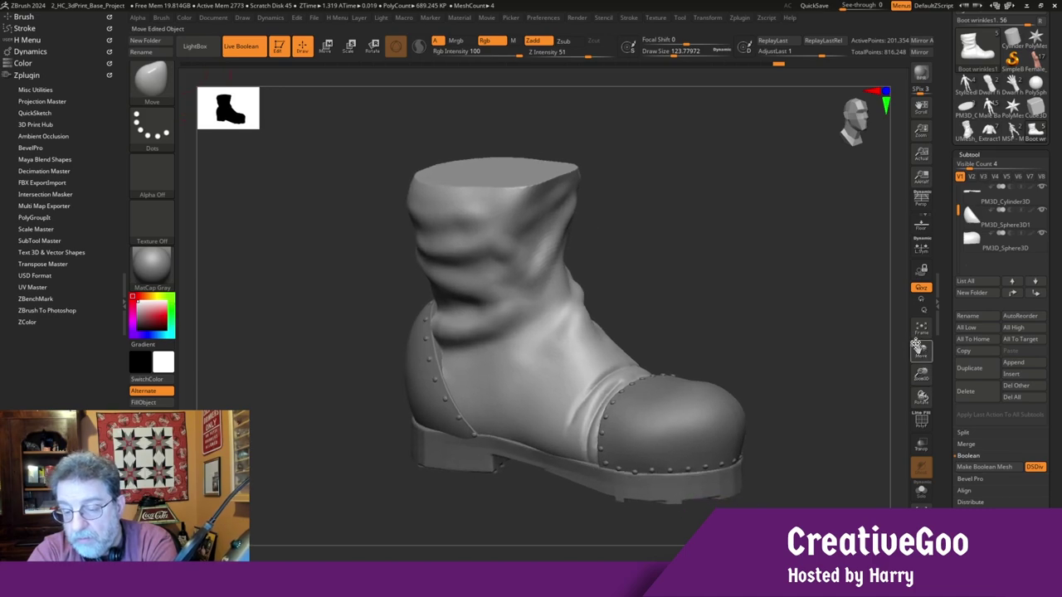
{"action": "left_click", "coordinate": [926, 75]}
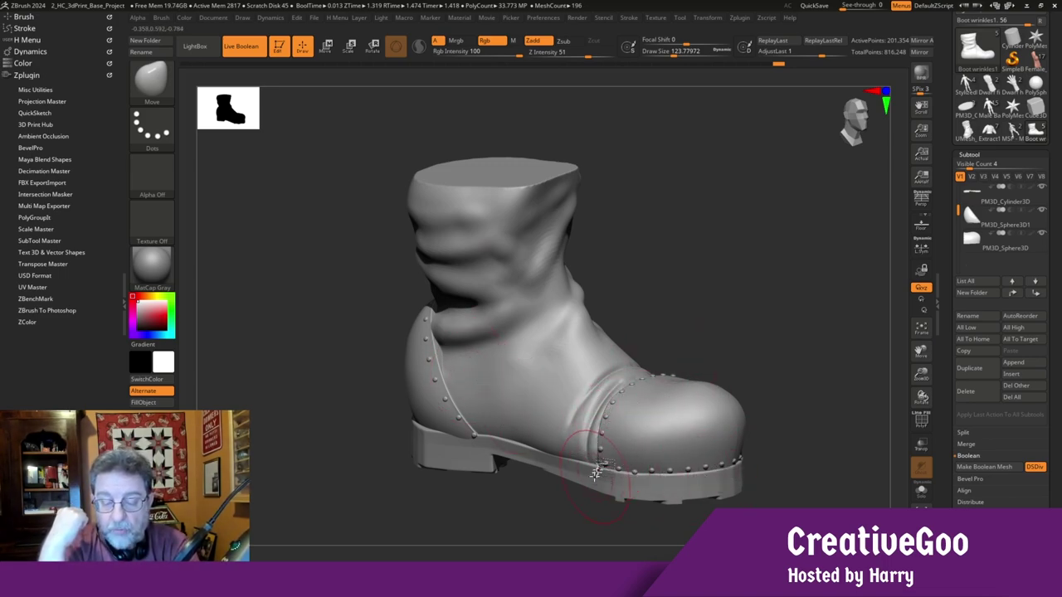
{"action": "left_click_drag", "start_coordinate": [337, 422], "coordinate": [320, 377]}
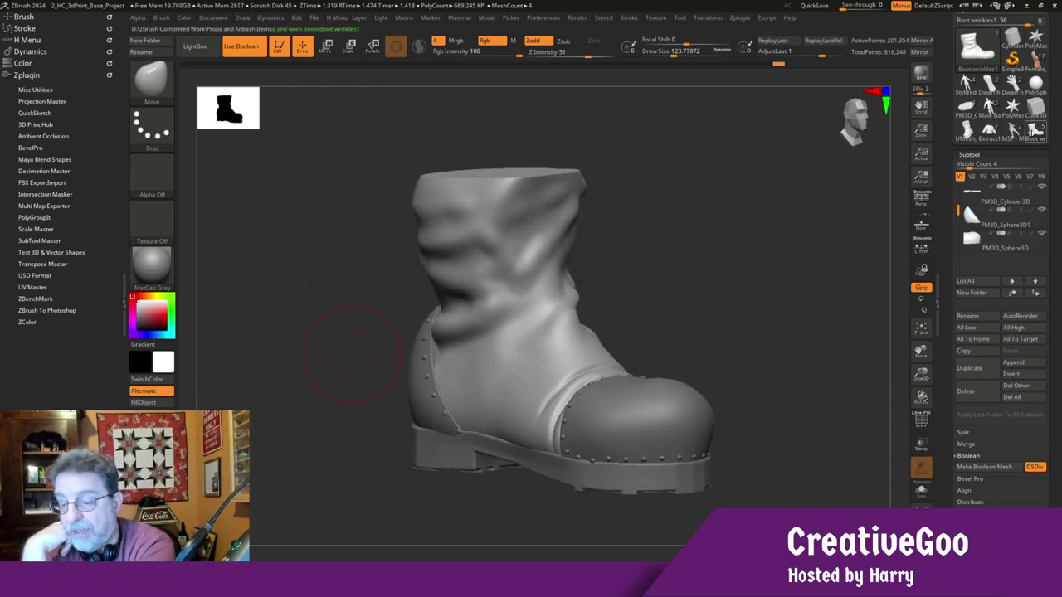
Switch back to the MSP - Male Hunter_pose tool and frame the whole figure from a three-quarter front angle
{"action": "left_click", "coordinate": [1012, 129]}
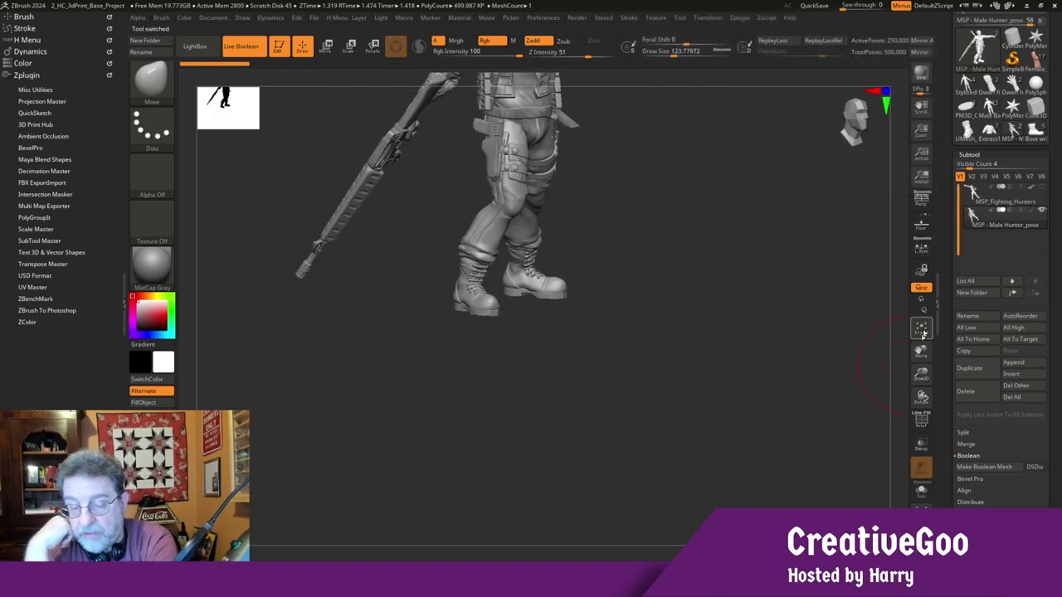
{"action": "left_click", "coordinate": [921, 330]}
{"action": "left_click_drag", "start_coordinate": [327, 319], "coordinate": [367, 364]}
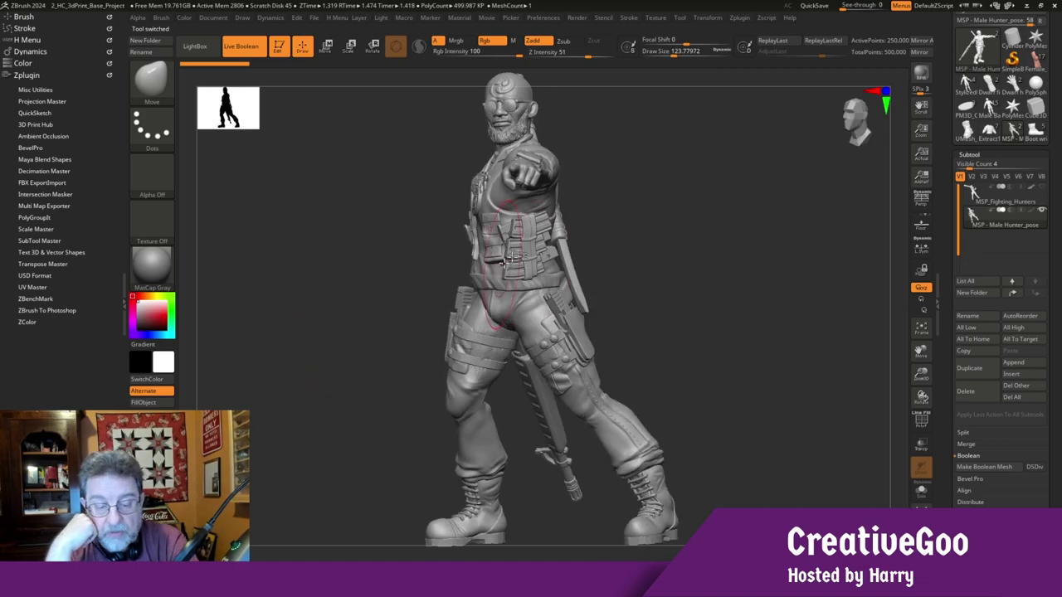
Examine the posed hunter's vest, holsters and rifle from several angles, and inspect the pointing arm's bracer and wrist gear up close
{"action": "left_click_drag", "start_coordinate": [390, 287], "coordinate": [559, 334]}
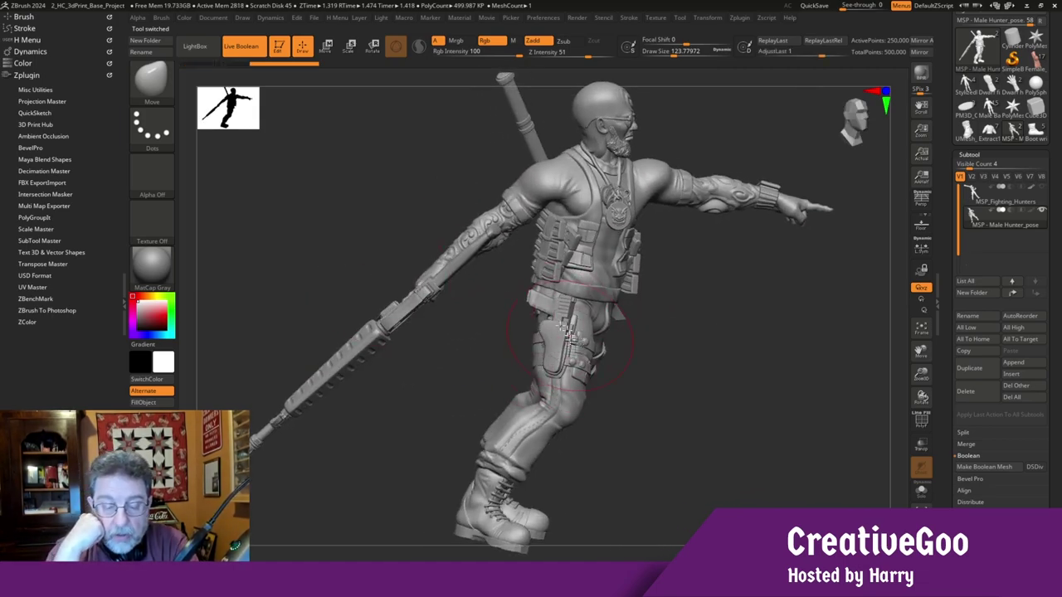
{"action": "right_click_drag", "start_coordinate": [563, 328], "coordinate": [448, 359]}
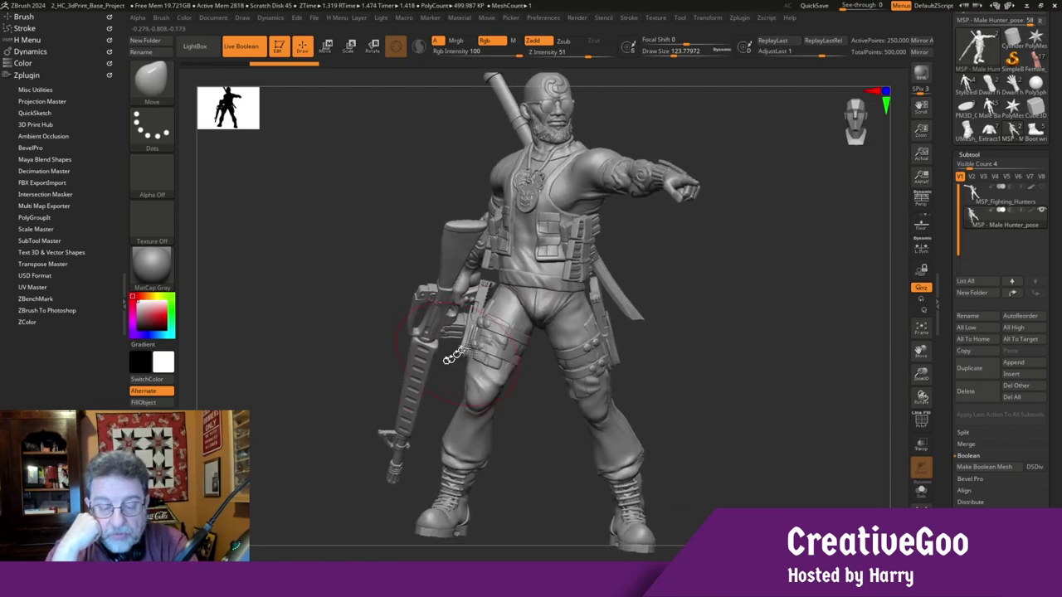
{"action": "left_click_drag", "start_coordinate": [343, 279], "coordinate": [380, 286]}
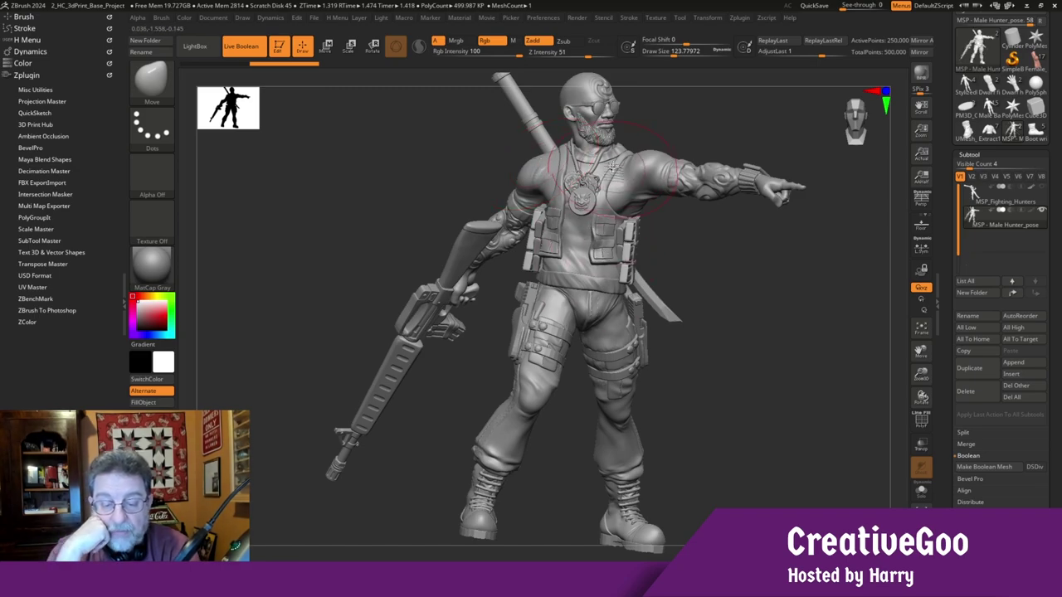
{"action": "left_click_drag", "start_coordinate": [367, 201], "coordinate": [398, 209]}
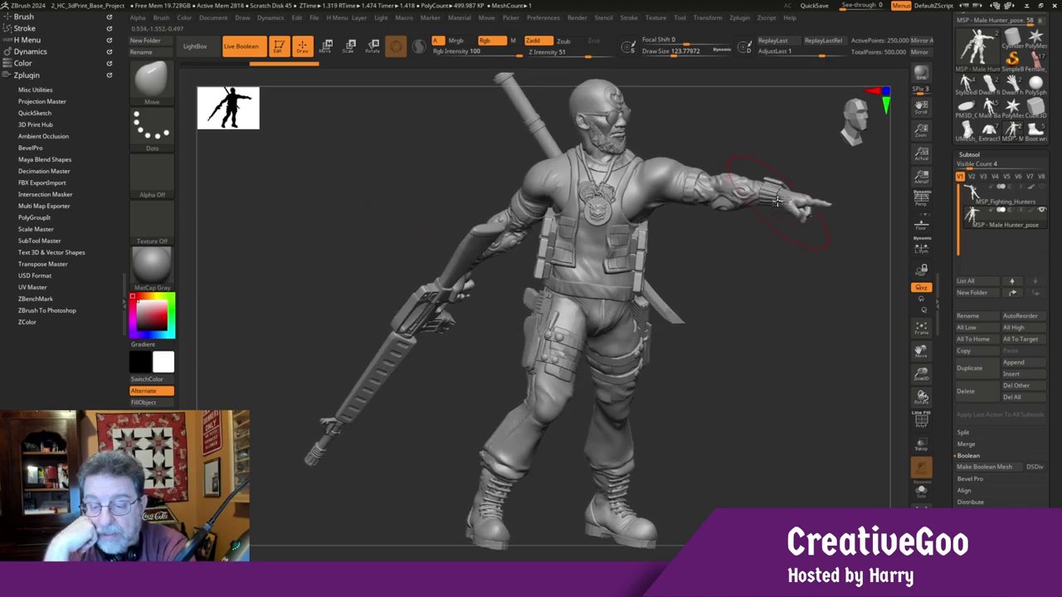
{"action": "left_click_drag", "start_coordinate": [921, 373], "coordinate": [922, 401]}
{"action": "left_click_drag", "start_coordinate": [921, 351], "coordinate": [700, 417]}
{"action": "left_click_drag", "start_coordinate": [594, 395], "coordinate": [467, 432]}
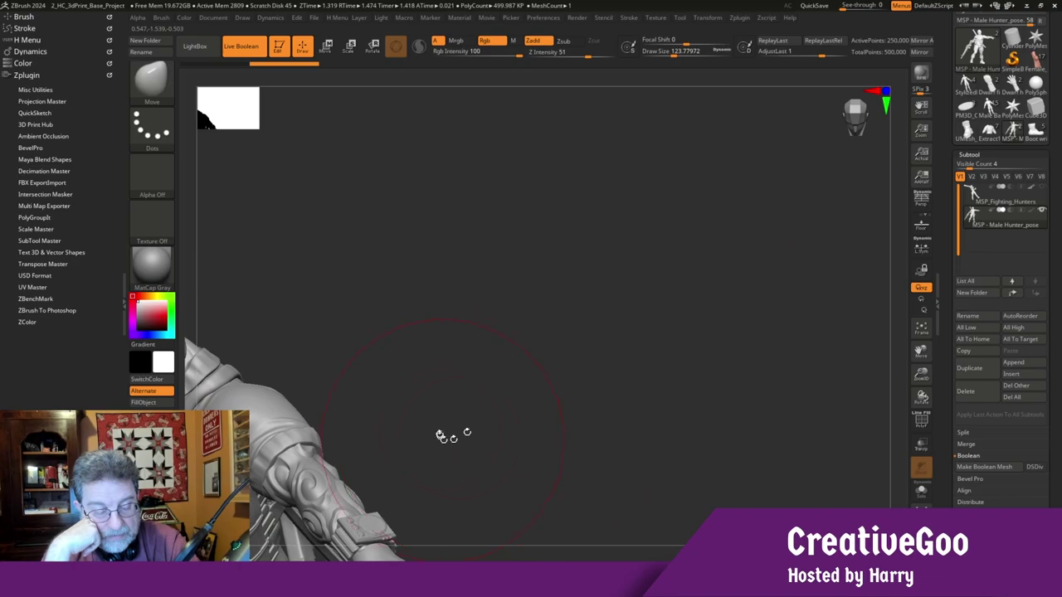
{"action": "left_click_drag", "start_coordinate": [919, 351], "coordinate": [1037, 253]}
{"action": "left_click_drag", "start_coordinate": [606, 241], "coordinate": [328, 506]}
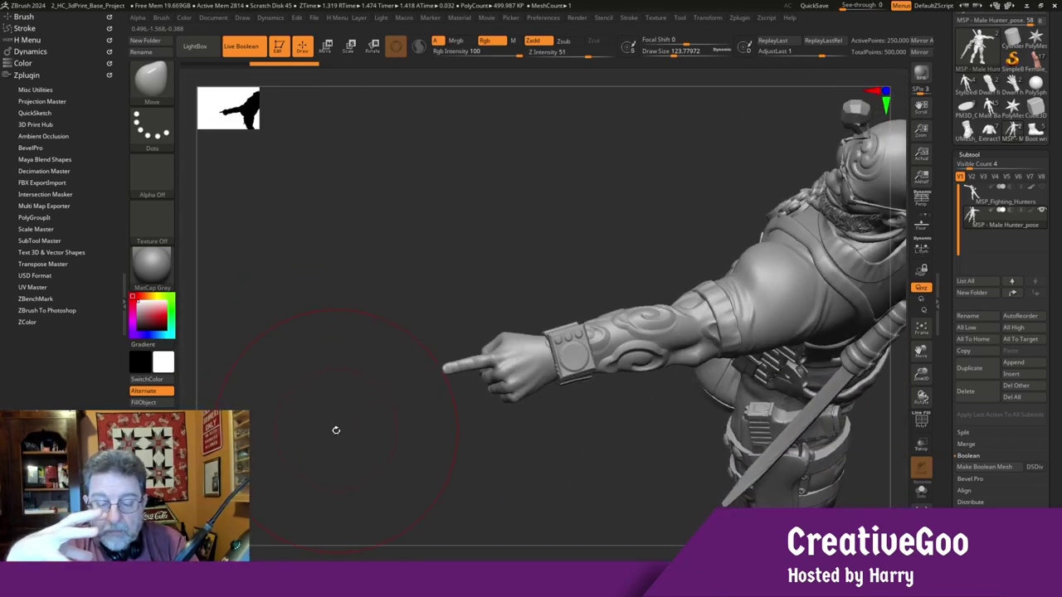
Inspect the hunter's back harness, collar and the engraved bands of the slung sword's handle up close, and fit the whole figure in view
{"action": "left_click_drag", "start_coordinate": [337, 430], "coordinate": [375, 457]}
{"action": "left_click_drag", "start_coordinate": [921, 352], "coordinate": [728, 328]}
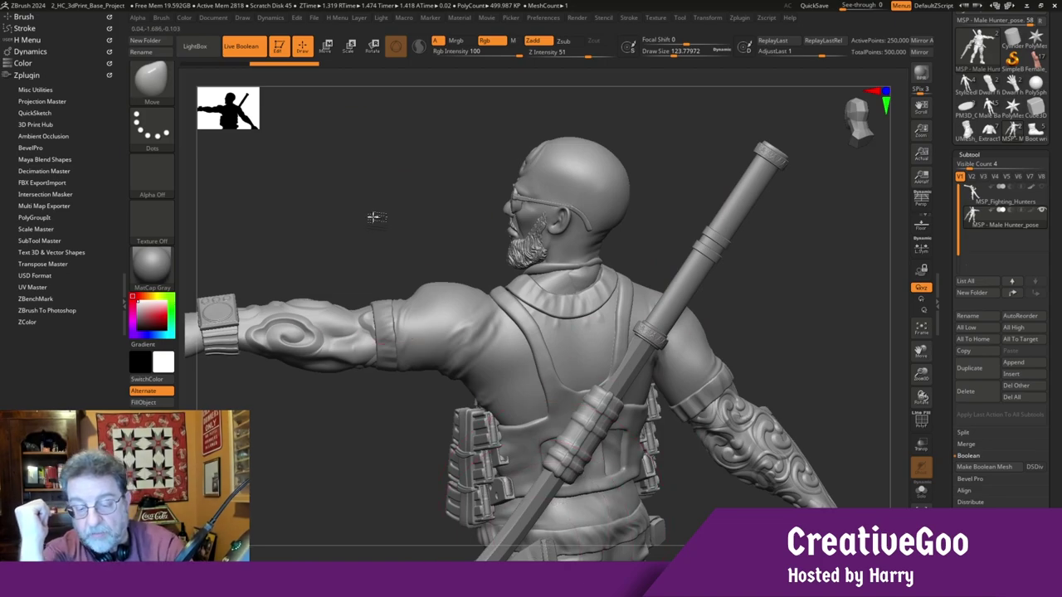
{"action": "left_click_drag", "start_coordinate": [373, 217], "coordinate": [355, 218]}
{"action": "left_click_drag", "start_coordinate": [440, 207], "coordinate": [392, 225]}
{"action": "left_click_drag", "start_coordinate": [922, 374], "coordinate": [931, 414]}
{"action": "left_click_drag", "start_coordinate": [920, 352], "coordinate": [628, 342]}
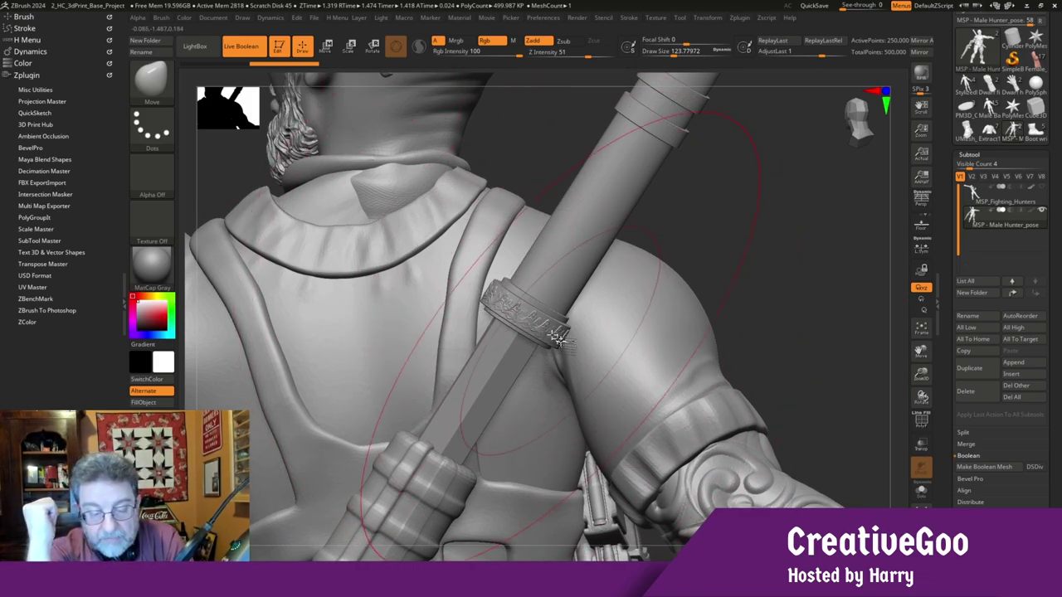
{"action": "left_click_drag", "start_coordinate": [921, 352], "coordinate": [857, 493]}
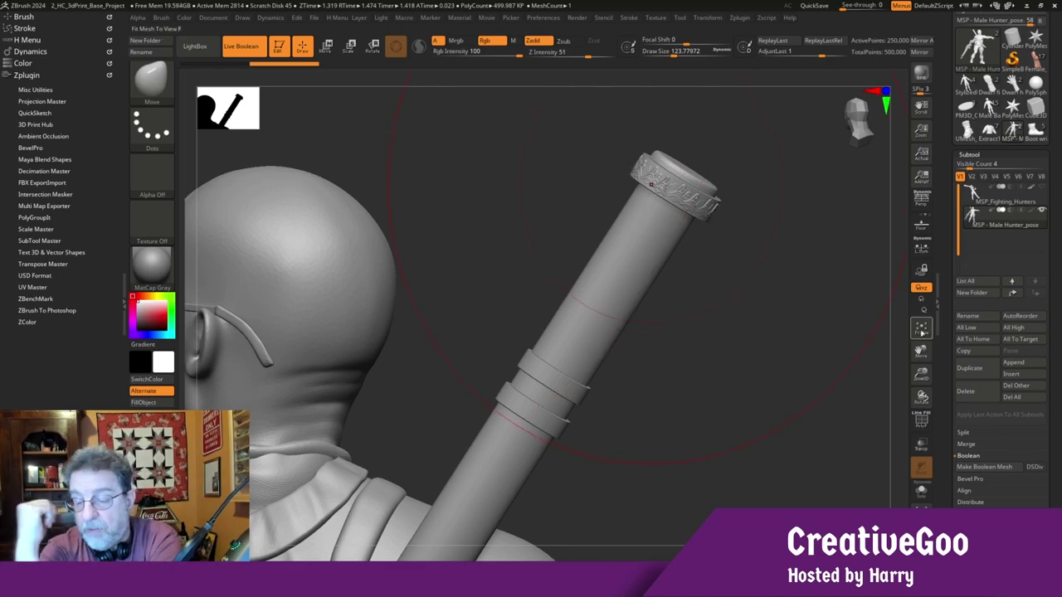
{"action": "left_click", "coordinate": [920, 327]}
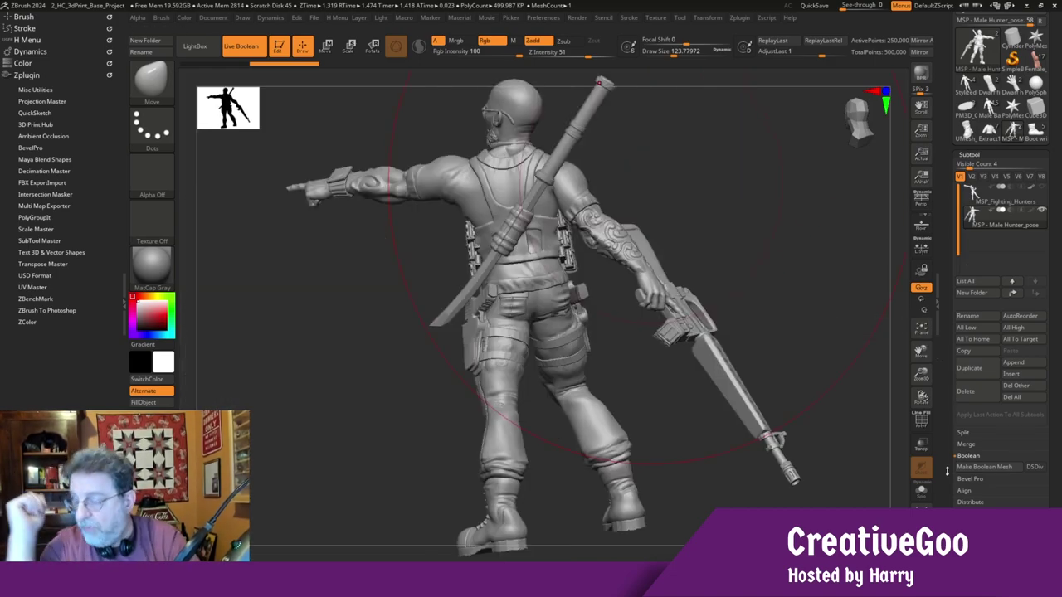
Switch to the photo viewer and examine the back and sword of the painted miniature in MSP Hunter 2 painted 1.jpg, ending on the whole photo
{"action": "key", "text": "alt+Tab"}
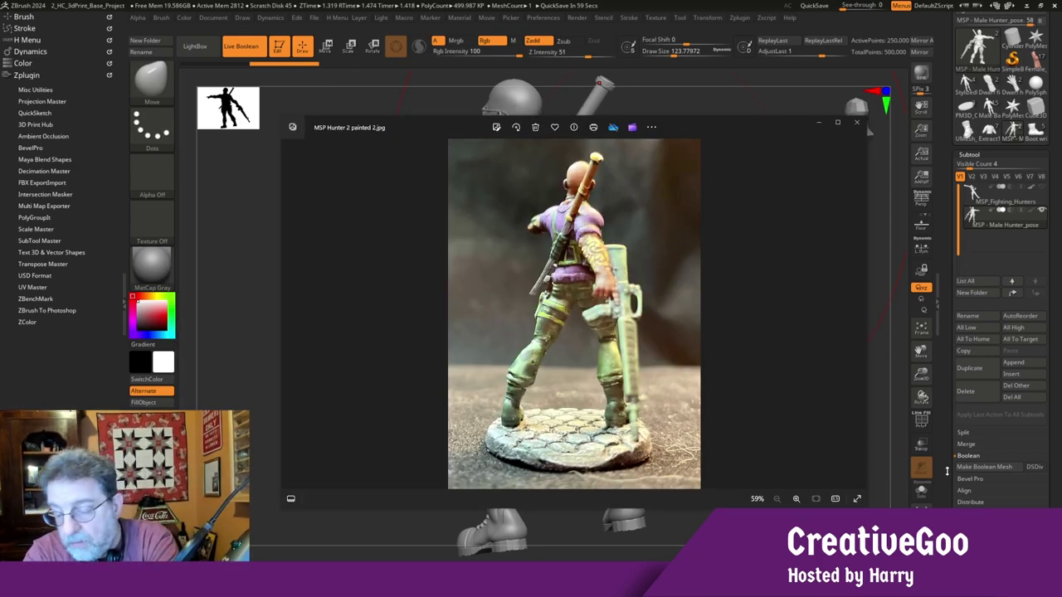
{"action": "left_click", "coordinate": [290, 319]}
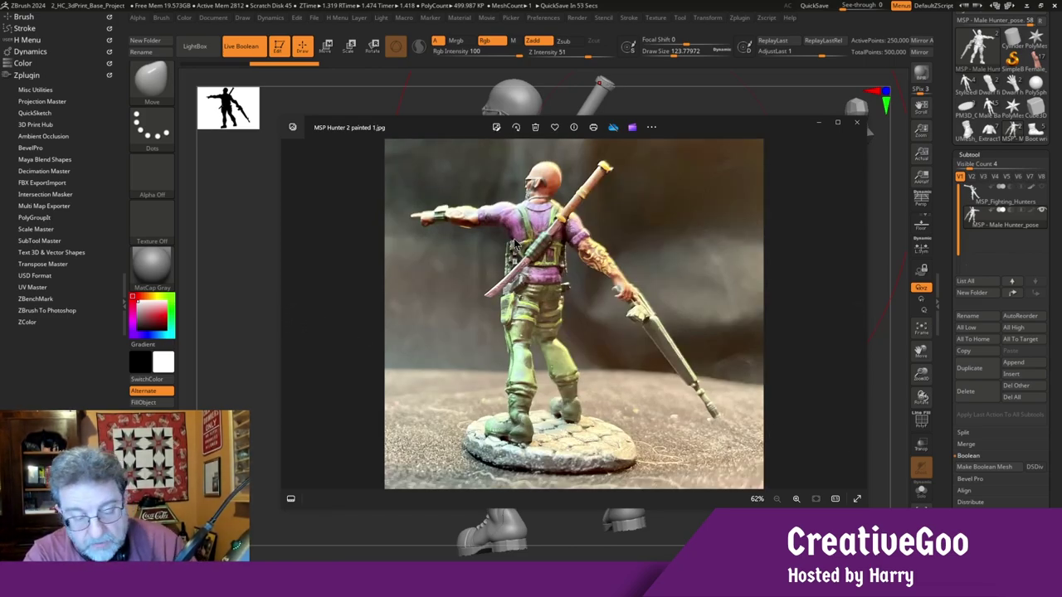
{"action": "scroll", "coordinate": [616, 222], "scroll_direction": "up", "scroll_amount": 5}
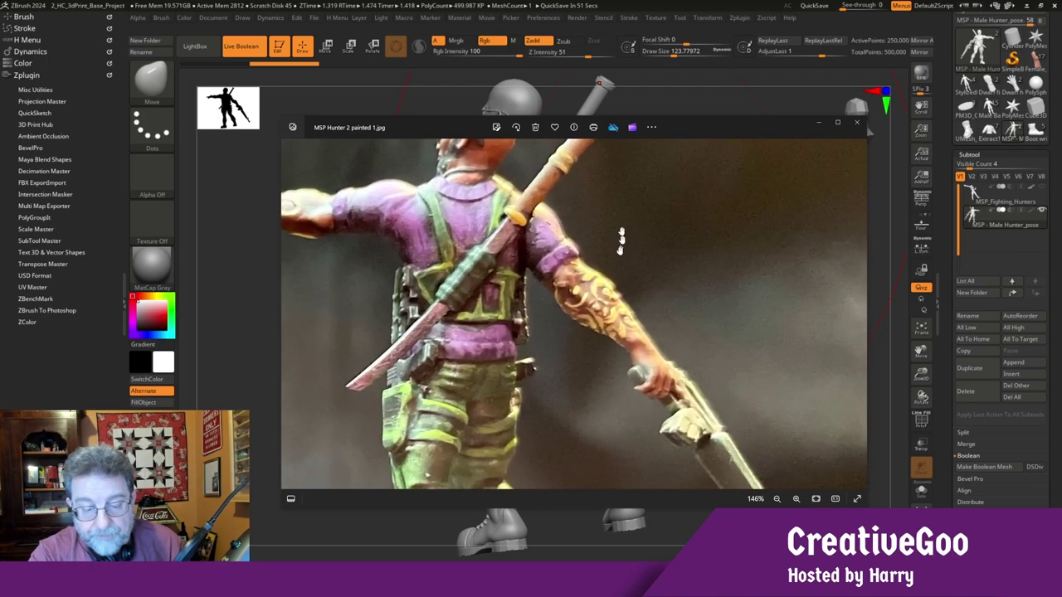
{"action": "scroll", "coordinate": [620, 237], "scroll_direction": "up", "scroll_amount": 1}
{"action": "left_click_drag", "start_coordinate": [663, 256], "coordinate": [664, 415]}
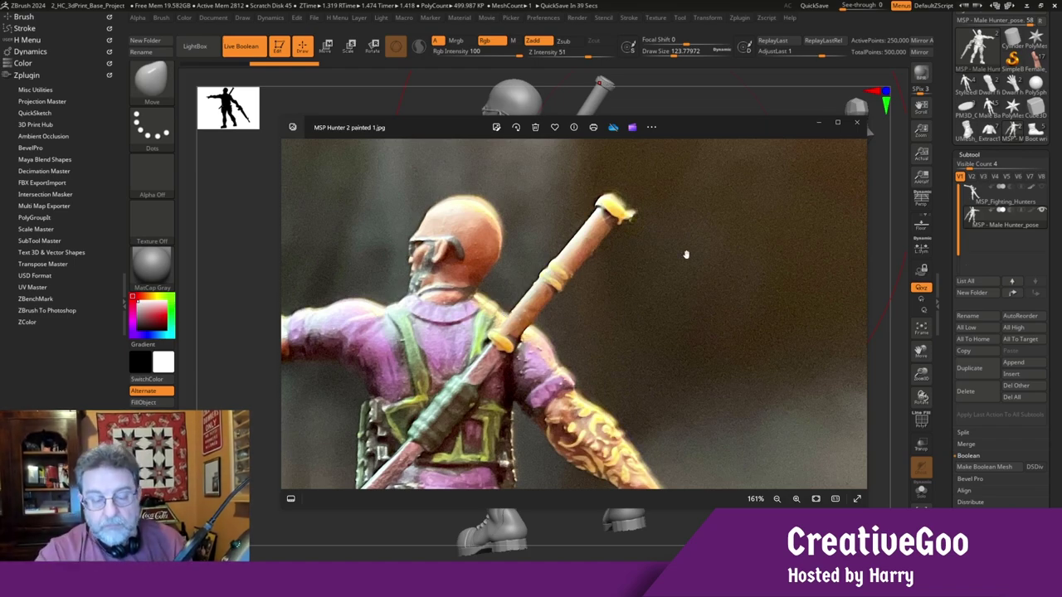
{"action": "scroll", "coordinate": [686, 254], "scroll_direction": "down", "scroll_amount": 5}
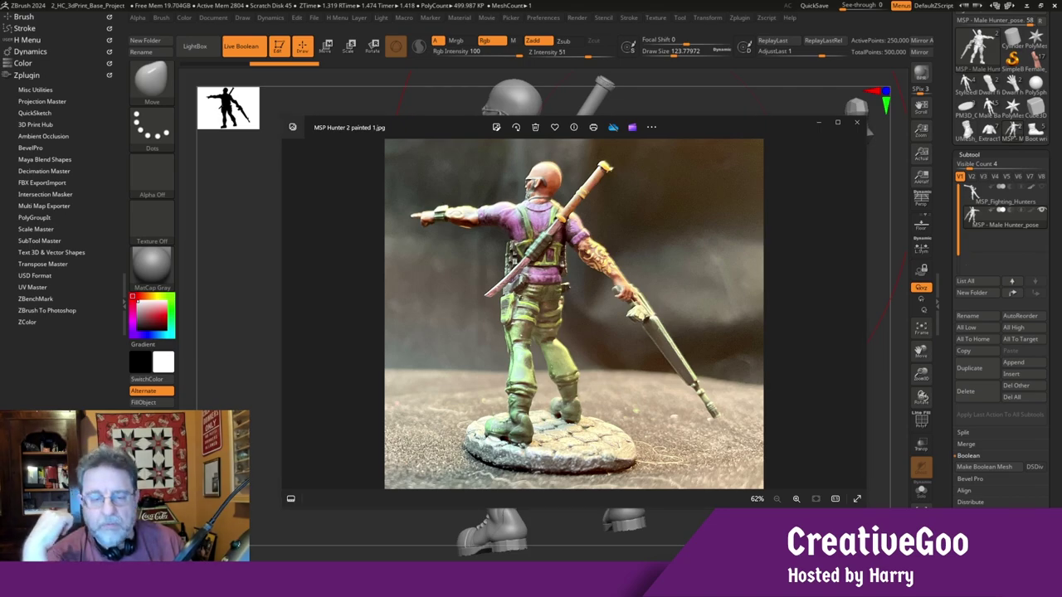
Show the printed figure photo Rey print 10.jpg over the canvas, and close both it and the painted hunter photo
{"action": "left_click_drag", "start_coordinate": [597, 0], "coordinate": [421, 118]}
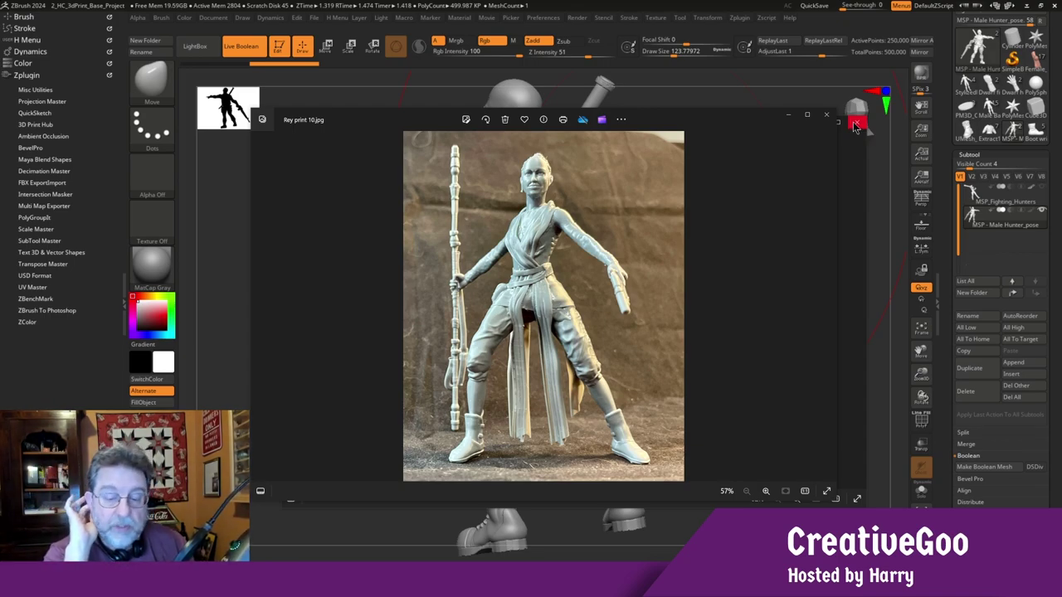
{"action": "left_click", "coordinate": [855, 125]}
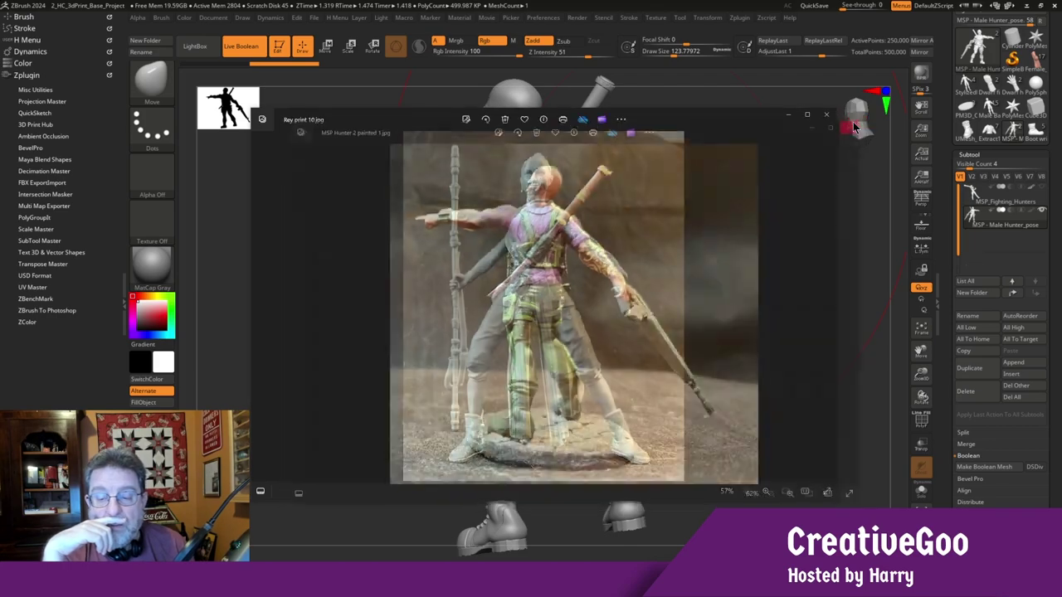
{"action": "left_click", "coordinate": [828, 116]}
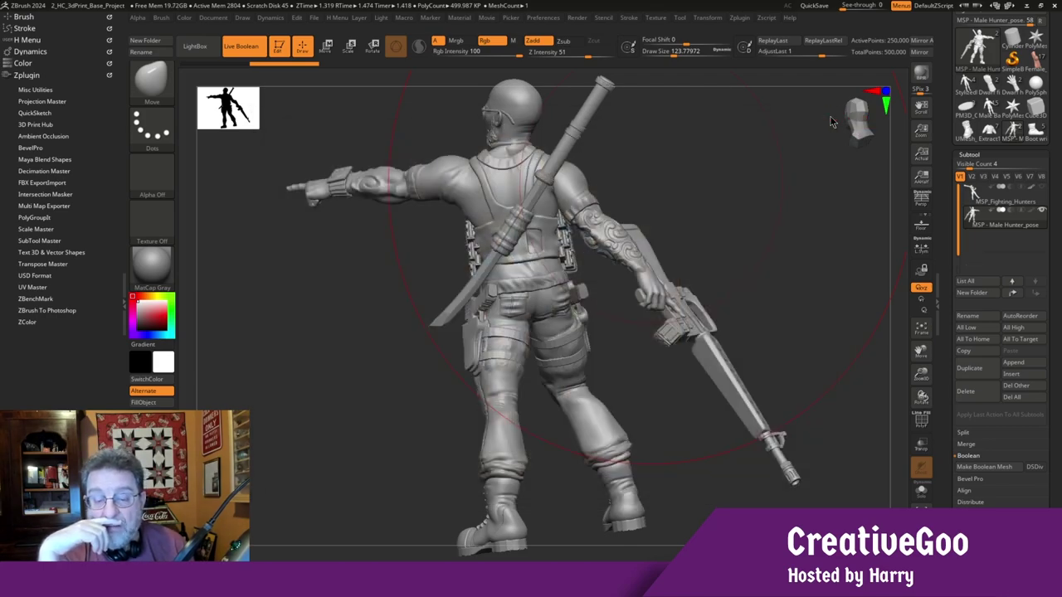
{"action": "left_click_drag", "start_coordinate": [831, 122], "coordinate": [740, 147]}
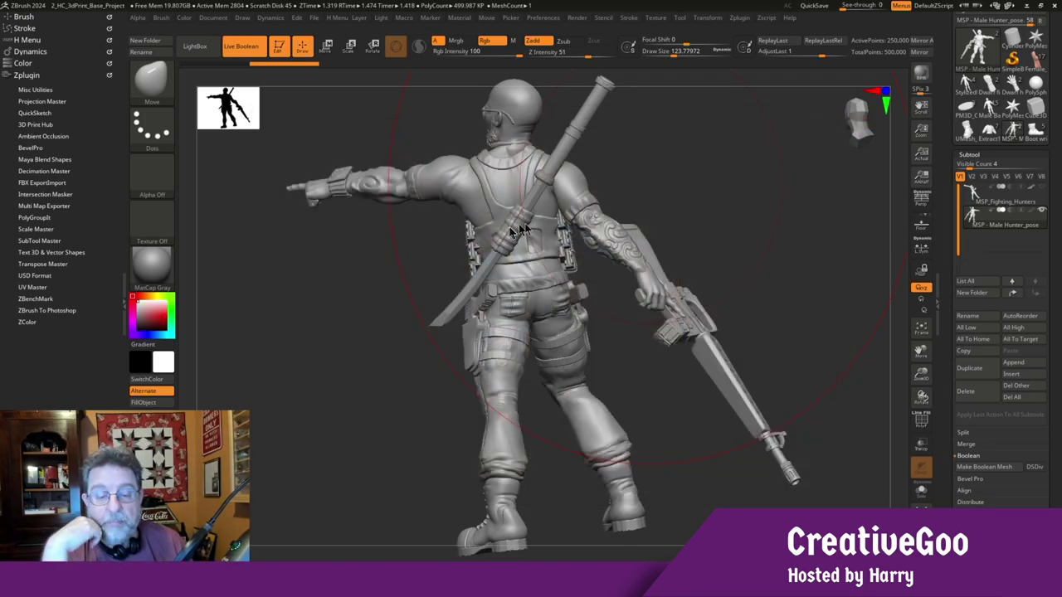
{"action": "left_click_drag", "start_coordinate": [699, 225], "coordinate": [766, 194]}
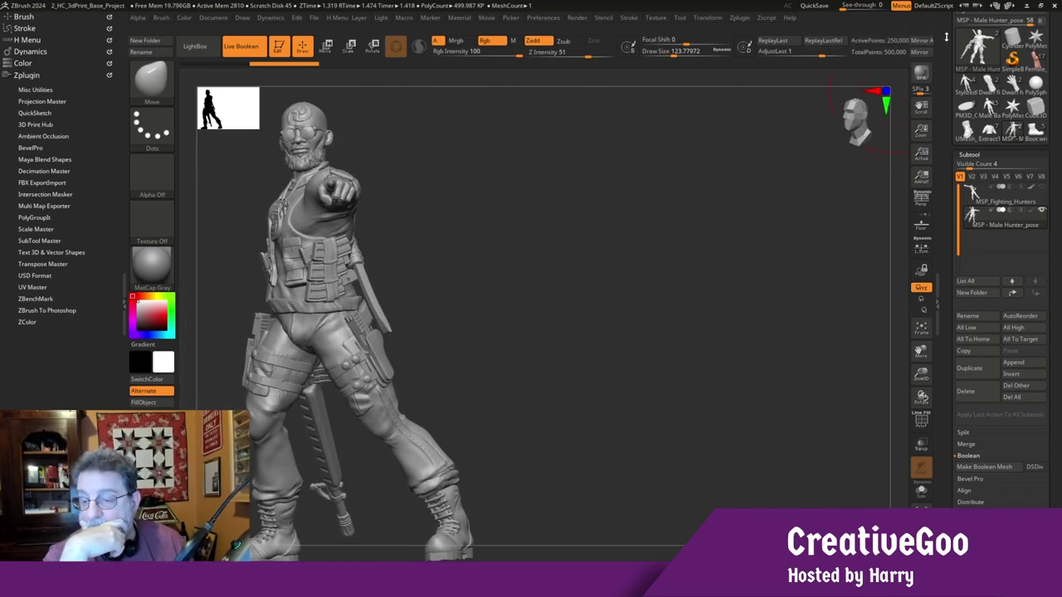
{"action": "scroll", "coordinate": [962, 58], "scroll_direction": "up", "scroll_amount": 3}
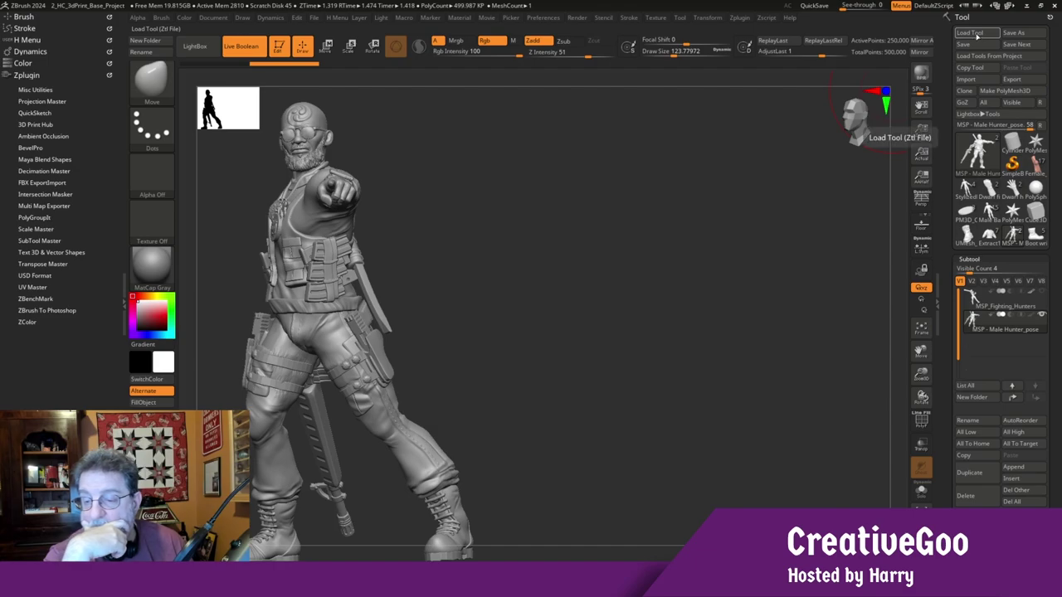
{"action": "left_click", "coordinate": [977, 34]}
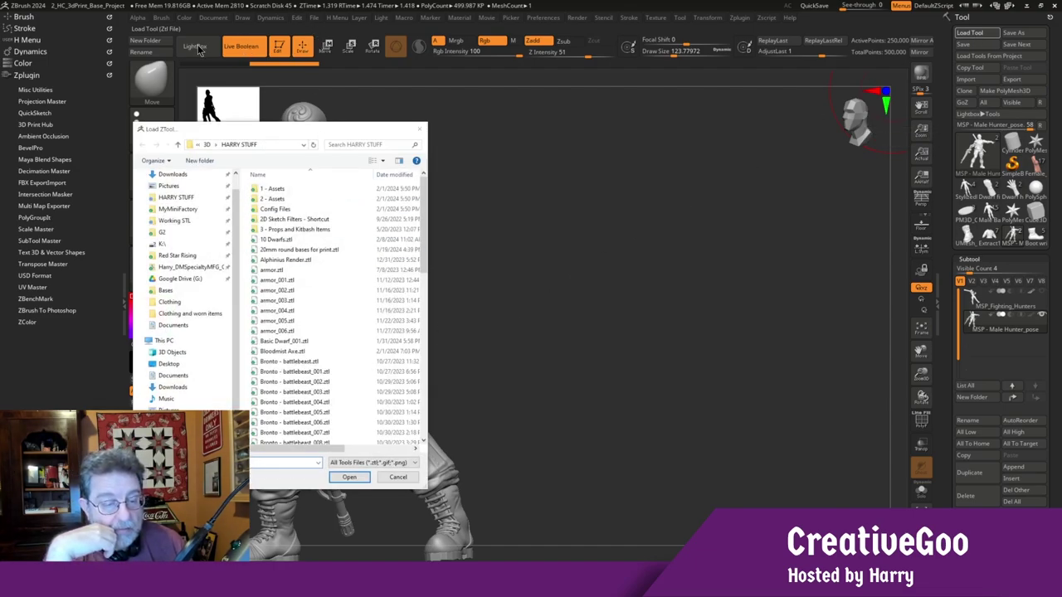
{"action": "left_click", "coordinate": [400, 478]}
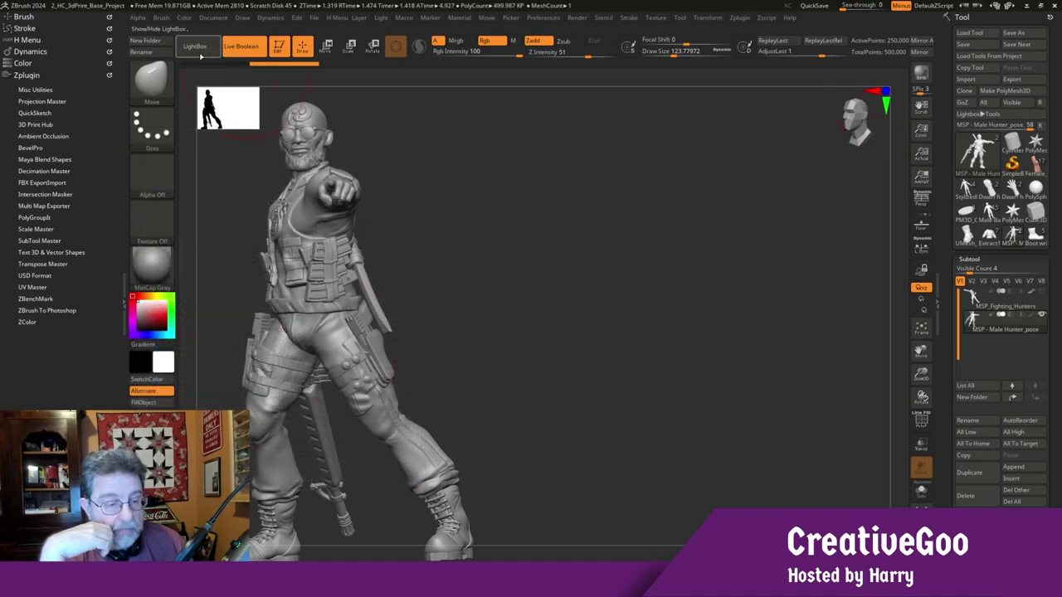
{"action": "left_click", "coordinate": [200, 50]}
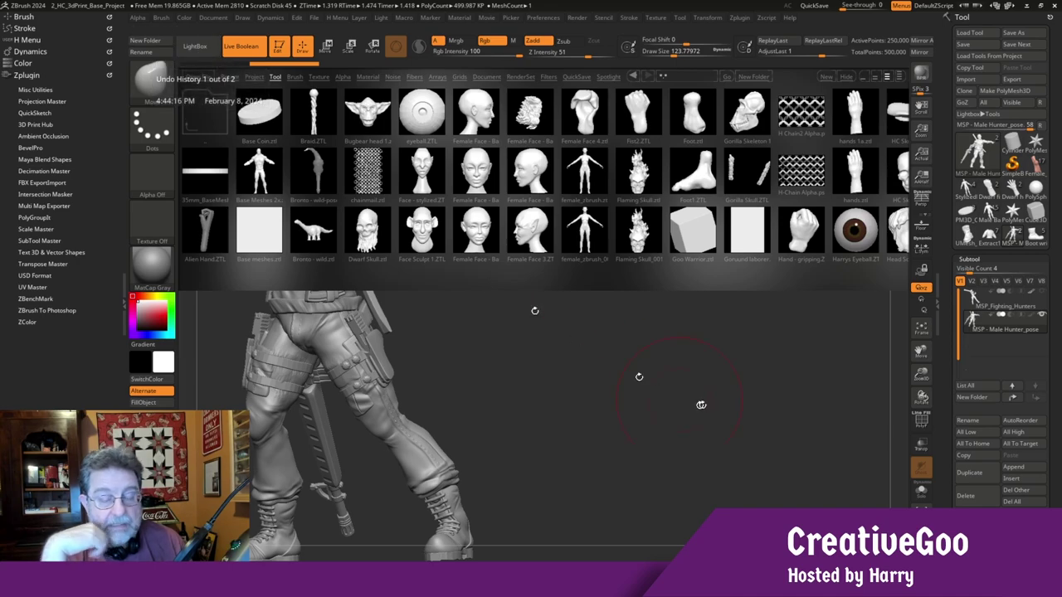
{"action": "left_click", "coordinate": [202, 47]}
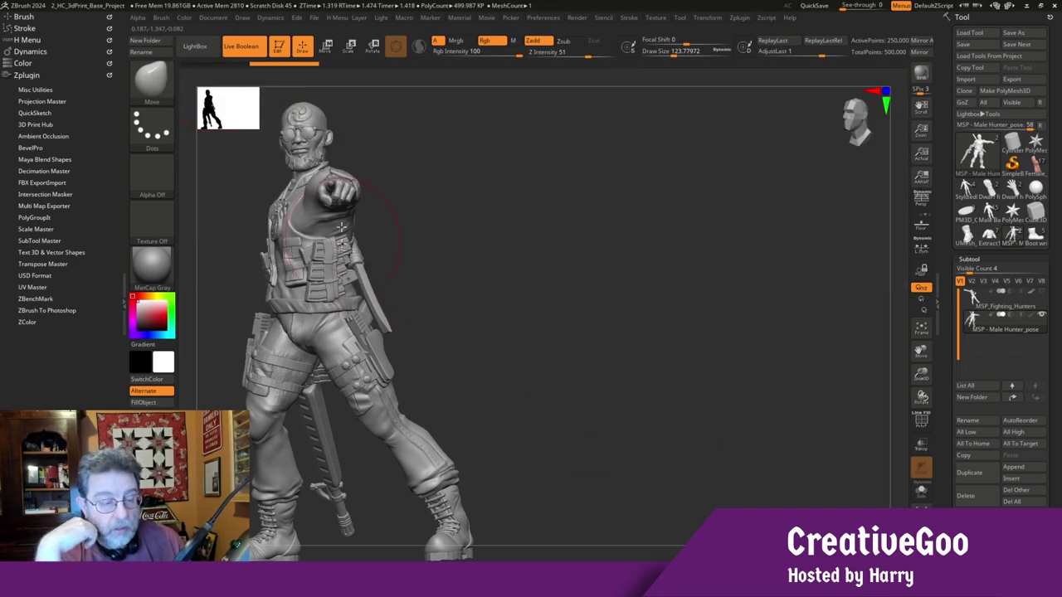
Fit the whole hunter figure in view and turn it to a three-quarter front angle
{"action": "left_click", "coordinate": [921, 328]}
{"action": "mouse_move", "coordinate": [685, 329]}
{"action": "left_mouse_down"}
{"action": "mouse_move", "coordinate": [758, 334]}
{"action": "mouse_move", "coordinate": [687, 326]}
{"action": "mouse_move", "coordinate": [696, 336]}
{"action": "left_mouse_up"}
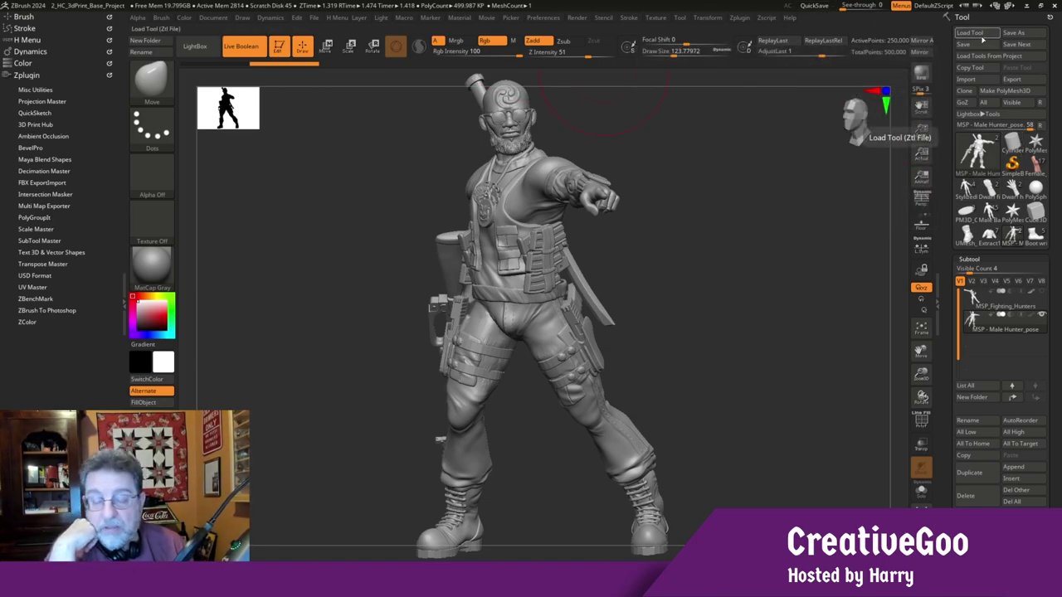
{"action": "left_click", "coordinate": [981, 36]}
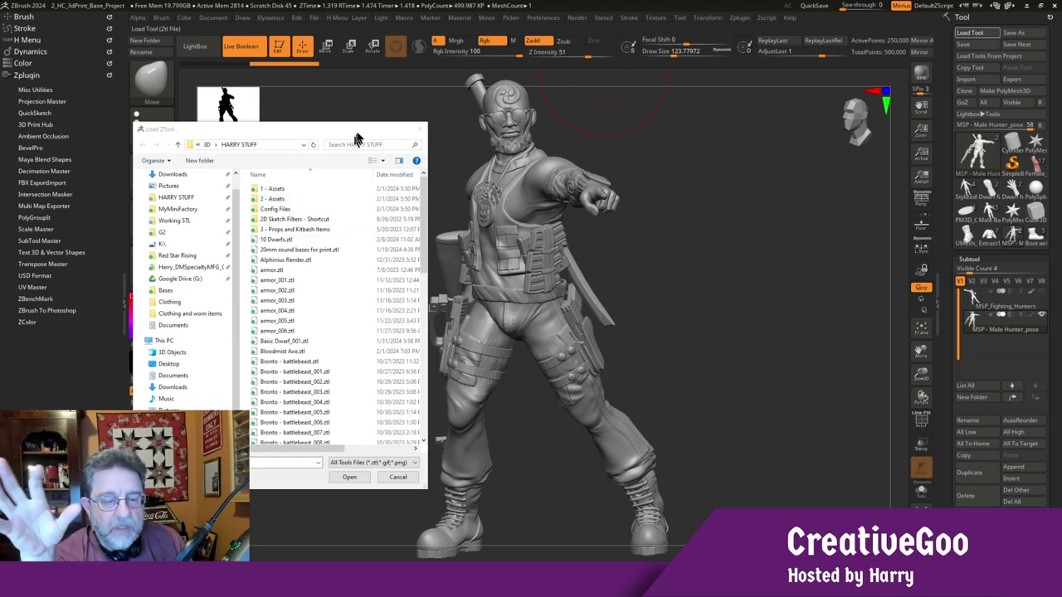
{"action": "left_click", "coordinate": [393, 476]}
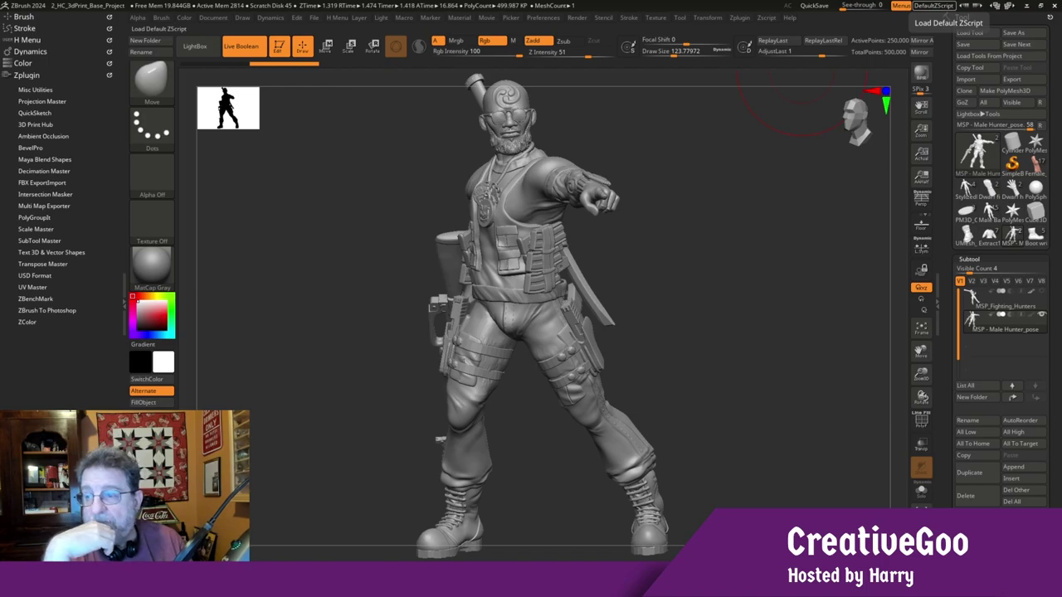
View and close the Dress 4.JPG picture, and bring the Bronto render 3.jpg and Bronto painted 1.jpg images over the canvas
{"action": "key", "text": "alt+Tab"}
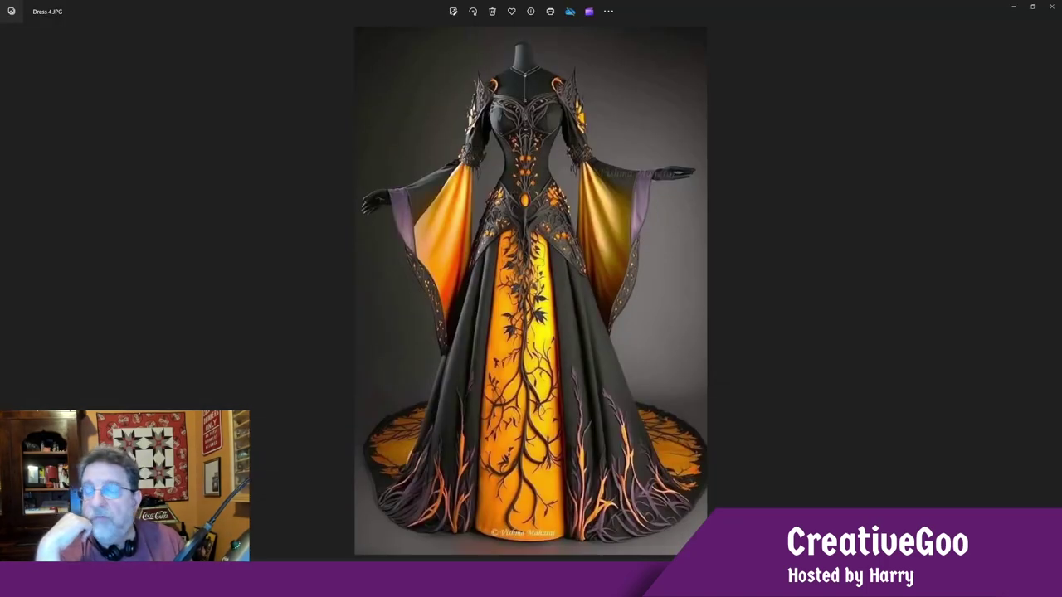
{"action": "left_click", "coordinate": [1050, 7]}
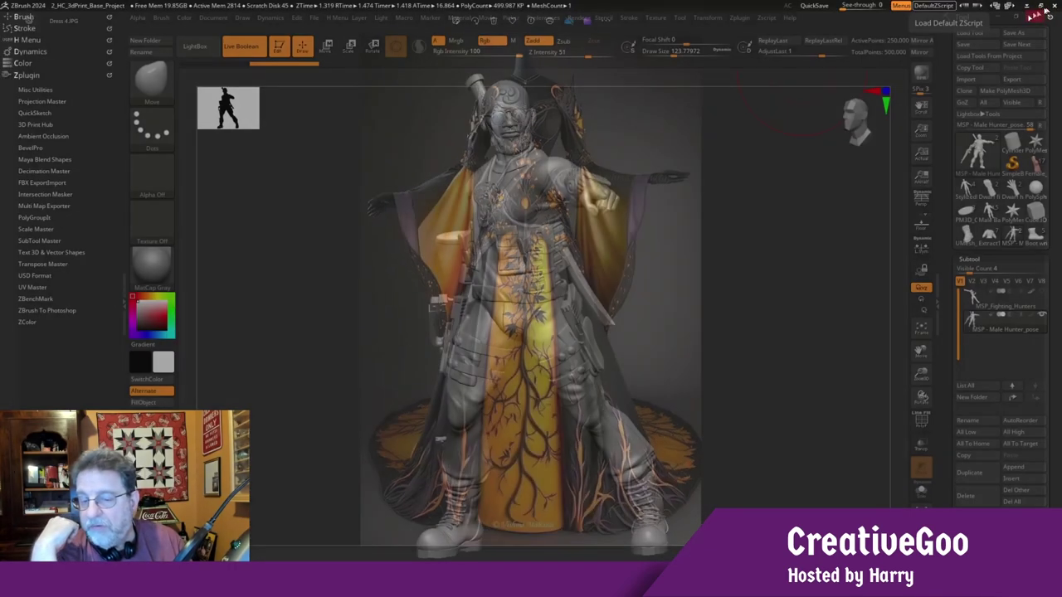
{"action": "left_click_drag", "start_coordinate": [777, 0], "coordinate": [704, 111]}
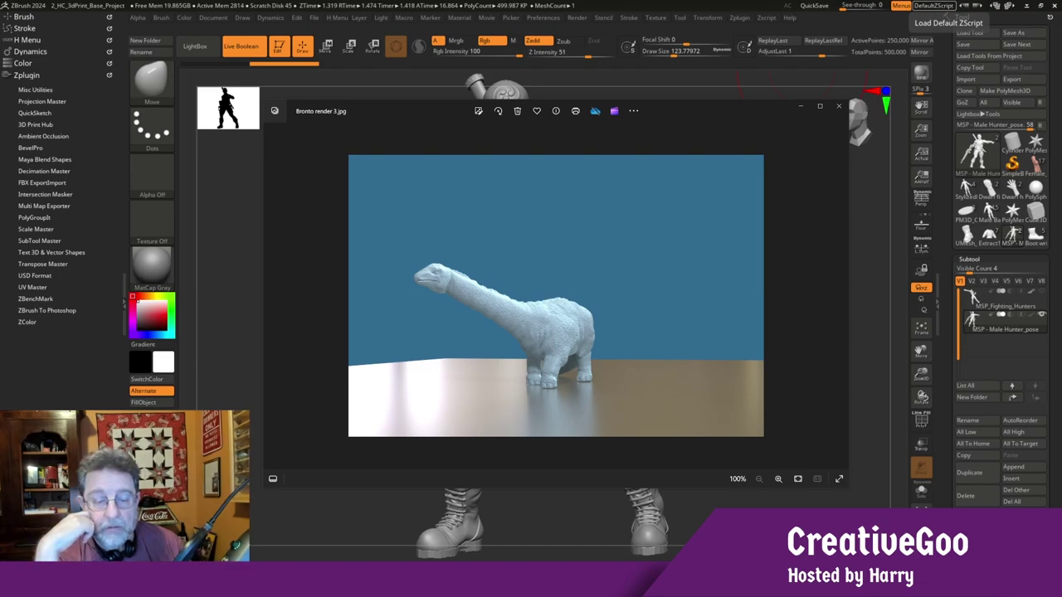
{"action": "mouse_move", "coordinate": [674, 0]}
{"action": "left_mouse_down"}
{"action": "mouse_move", "coordinate": [634, 51]}
{"action": "mouse_move", "coordinate": [654, 122]}
{"action": "left_mouse_up"}
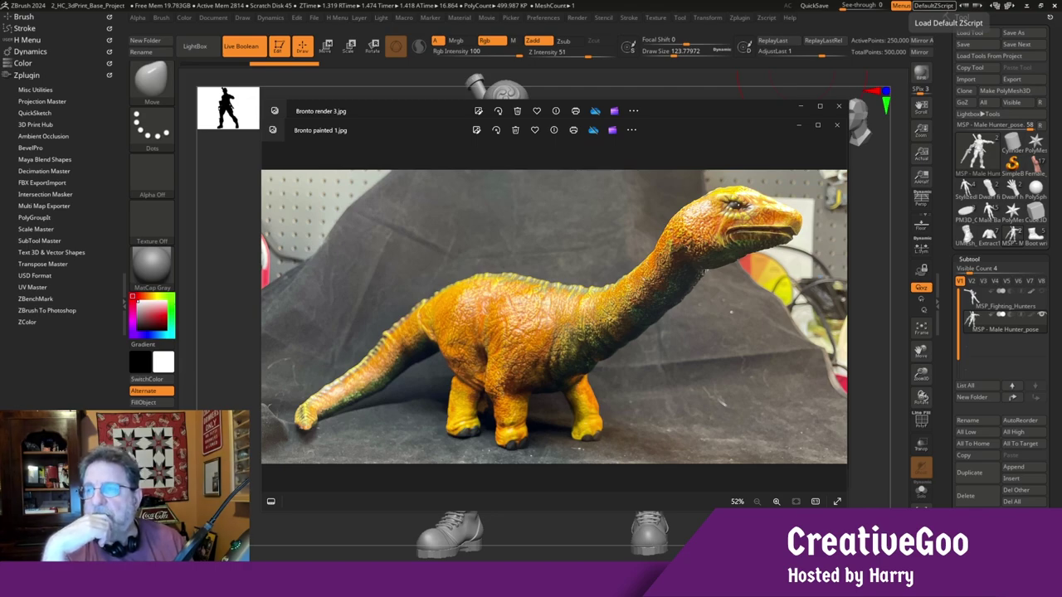
Show the painted cyclops miniature photo IMG_1322.jpeg, and close it together with Bronto painted 1.jpg
{"action": "left_click_drag", "start_coordinate": [796, 0], "coordinate": [699, 115]}
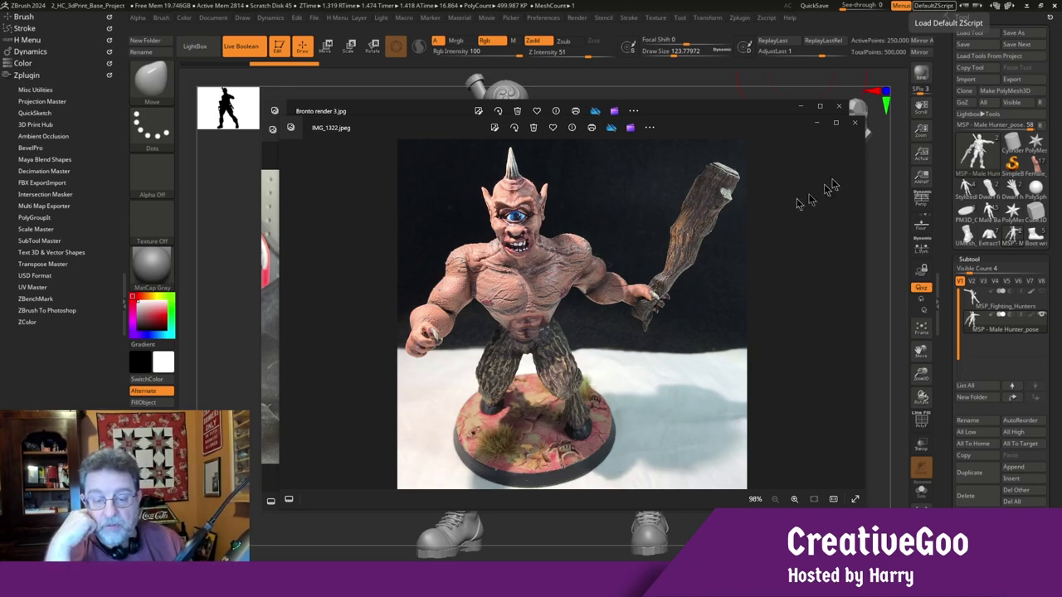
{"action": "left_click", "coordinate": [857, 126]}
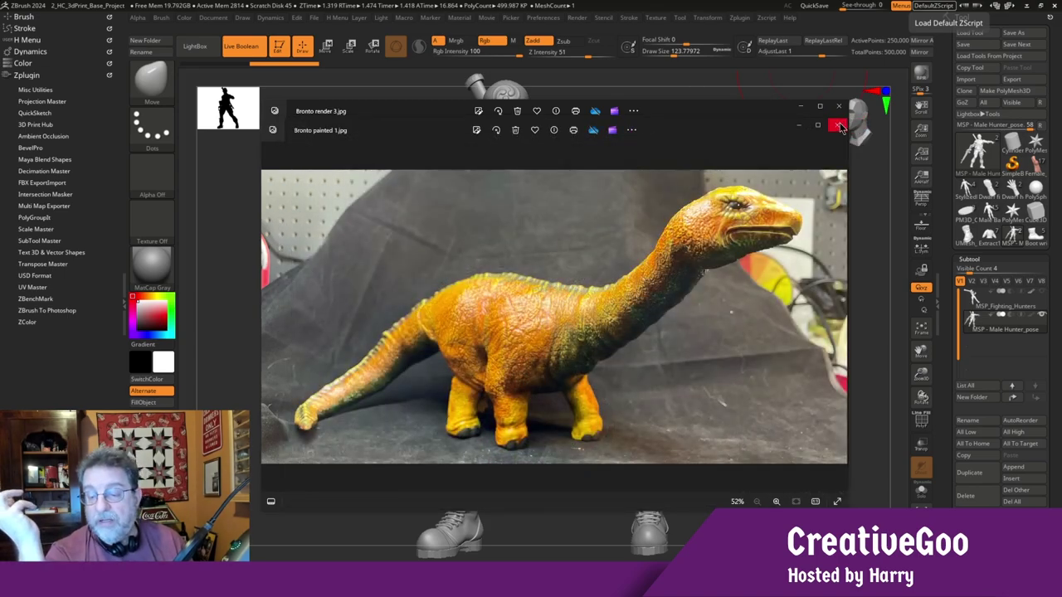
{"action": "left_click", "coordinate": [838, 125]}
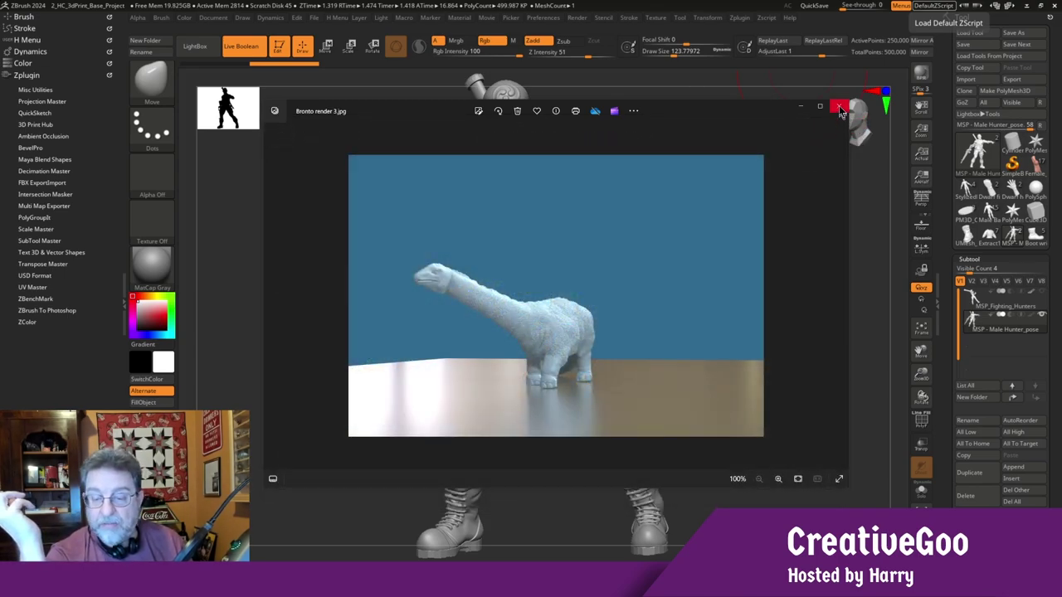
Close Bronto render 3.jpg and bring the MSP_Fighting_Hunters_Render5.jpg image over the canvas
{"action": "left_click", "coordinate": [838, 105]}
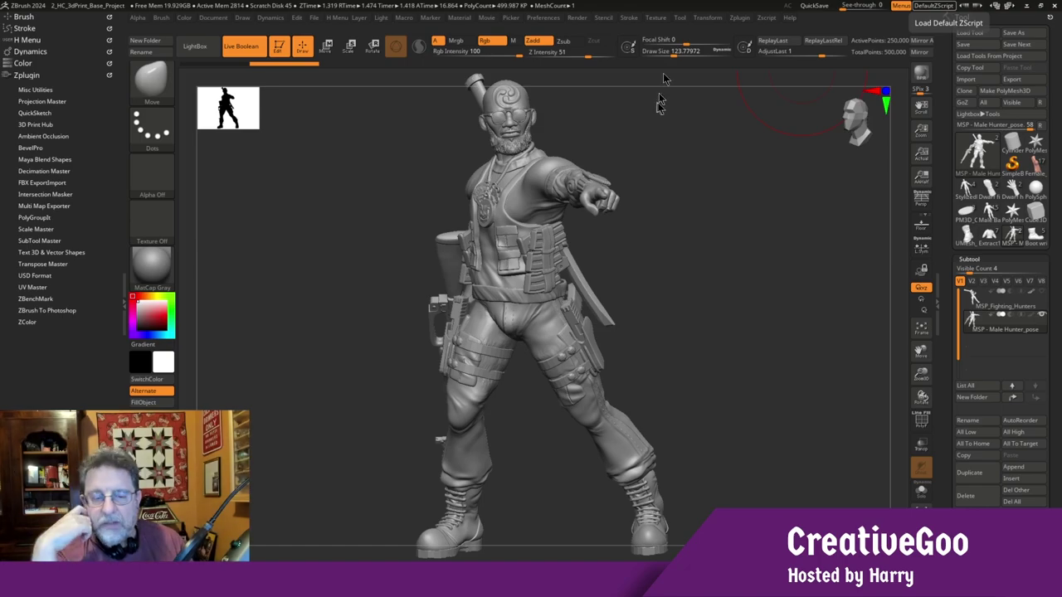
{"action": "left_click_drag", "start_coordinate": [631, 1], "coordinate": [676, 129]}
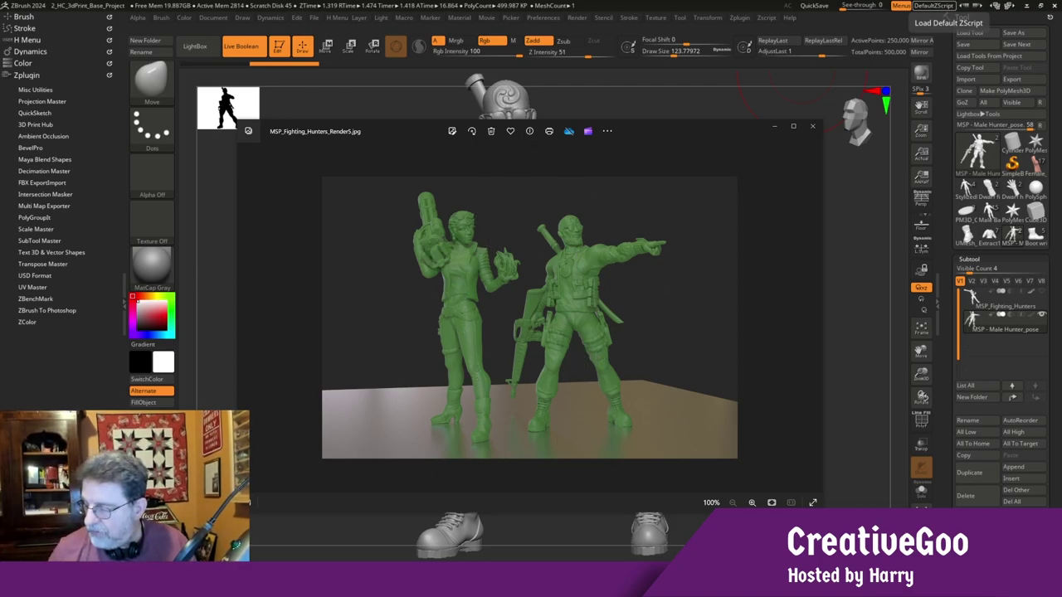
{"action": "key", "text": "alt+Tab"}
{"action": "key", "text": "alt+Tab"}
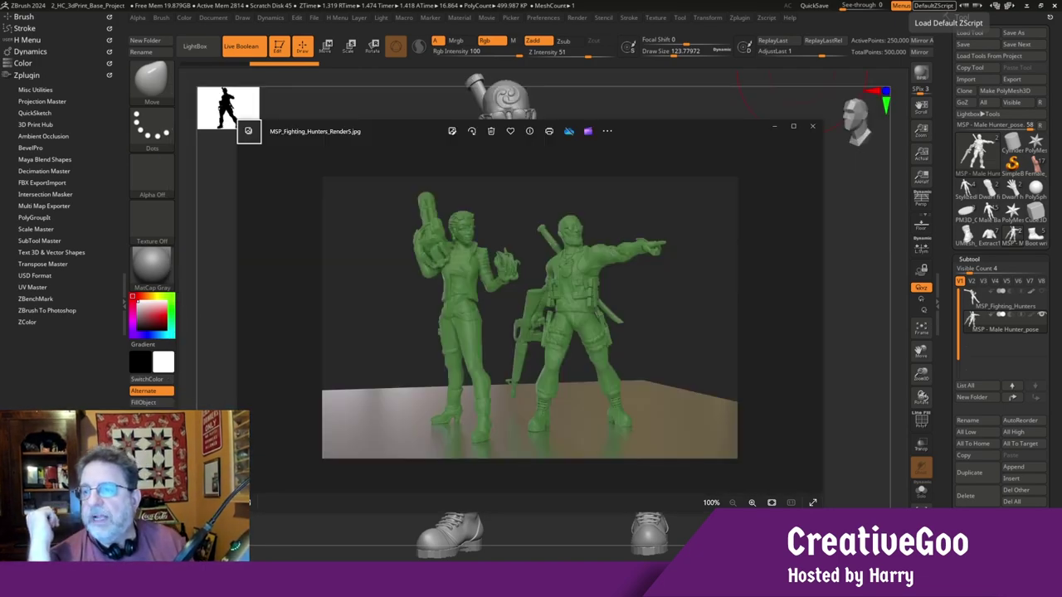
Show the MSP-Hacker-and-Mechanic.jpg render over the canvas, and close both it and the fighting hunters render
{"action": "left_click_drag", "start_coordinate": [663, 0], "coordinate": [635, 97]}
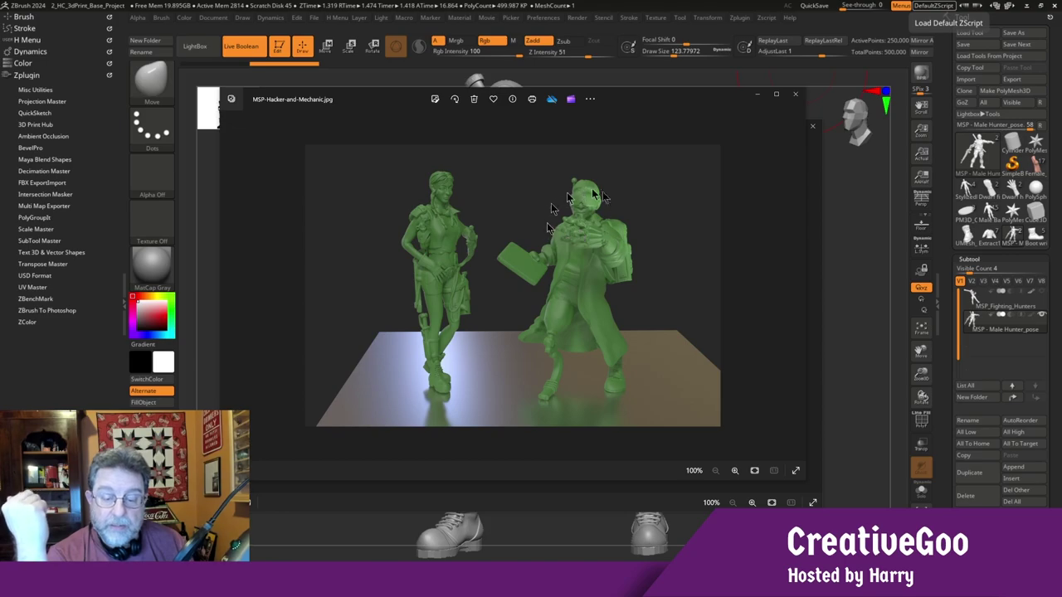
{"action": "left_click", "coordinate": [795, 94]}
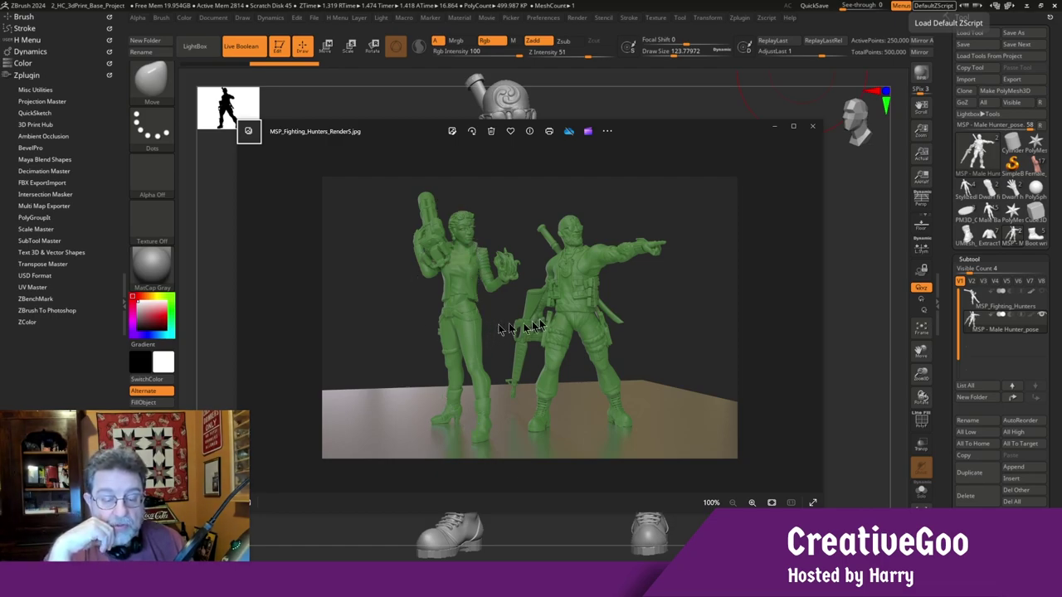
{"action": "left_click", "coordinate": [811, 129]}
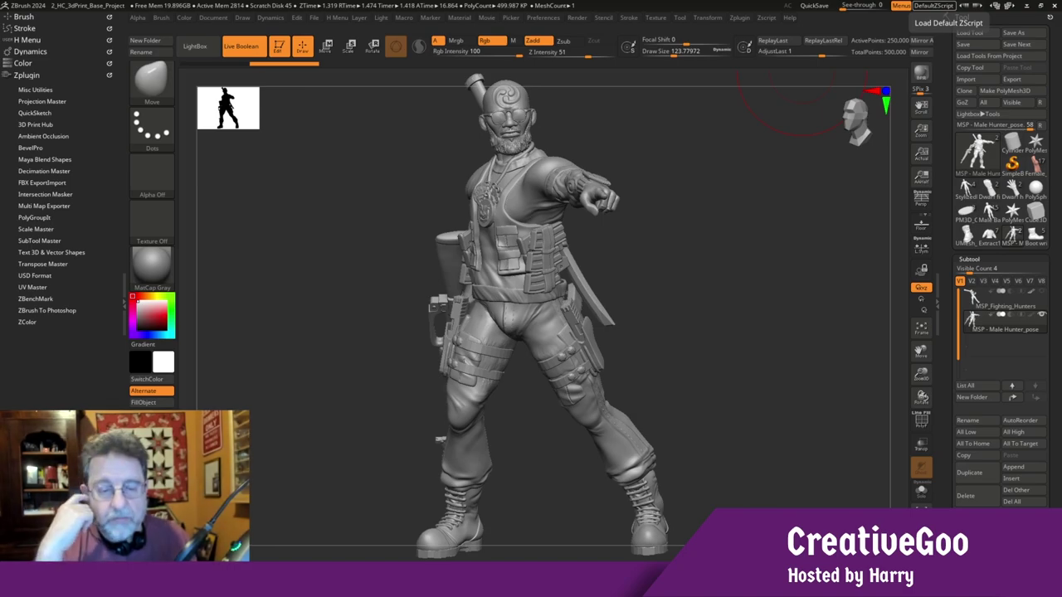
Bring the character renders Darla render.jpg, Eddie render.jpg and Scooter render.jpg over the canvas
{"action": "left_click_drag", "start_coordinate": [680, 0], "coordinate": [694, 98]}
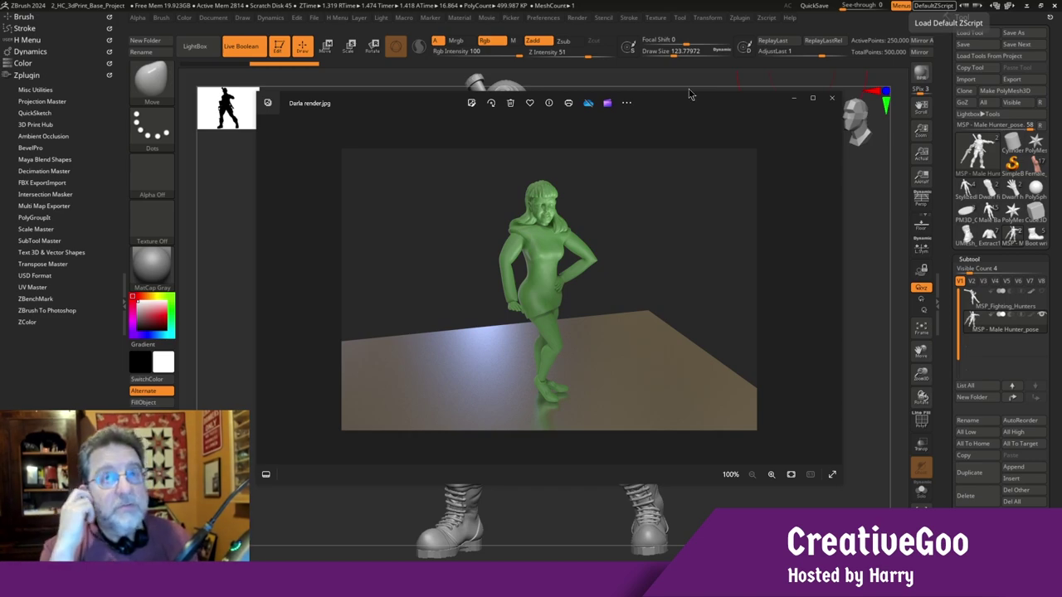
{"action": "left_click", "coordinate": [832, 99]}
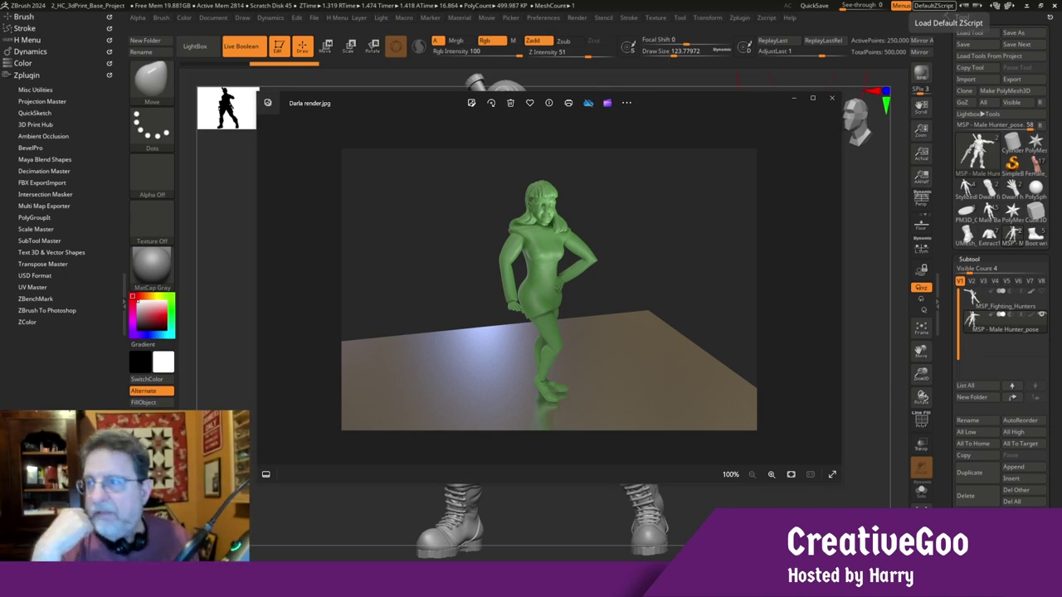
{"action": "left_click_drag", "start_coordinate": [740, 1], "coordinate": [659, 112]}
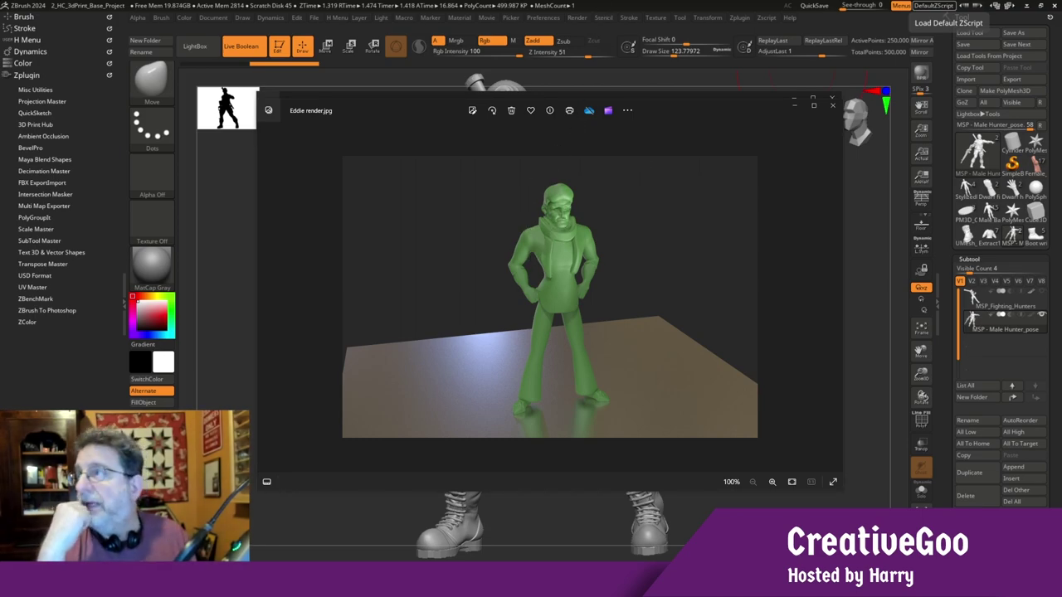
{"action": "left_click_drag", "start_coordinate": [691, 0], "coordinate": [702, 90]}
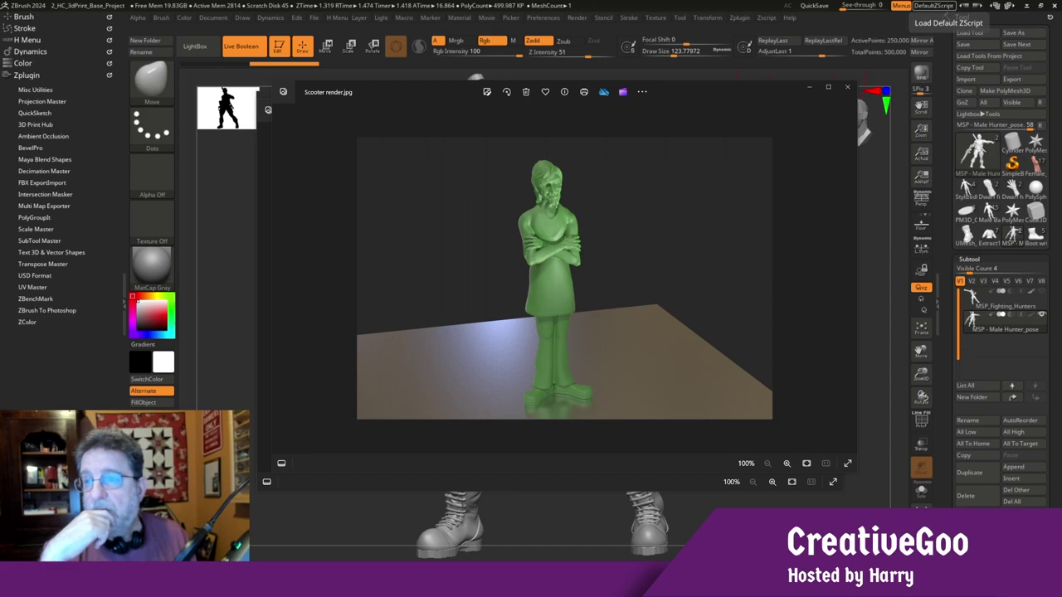
Show Vera render.jpg, place it lower behind Scooter render.jpg, and bring the Tater.jpg dog render over the canvas
{"action": "scroll", "coordinate": [667, 95], "scroll_direction": "down", "scroll_amount": 1}
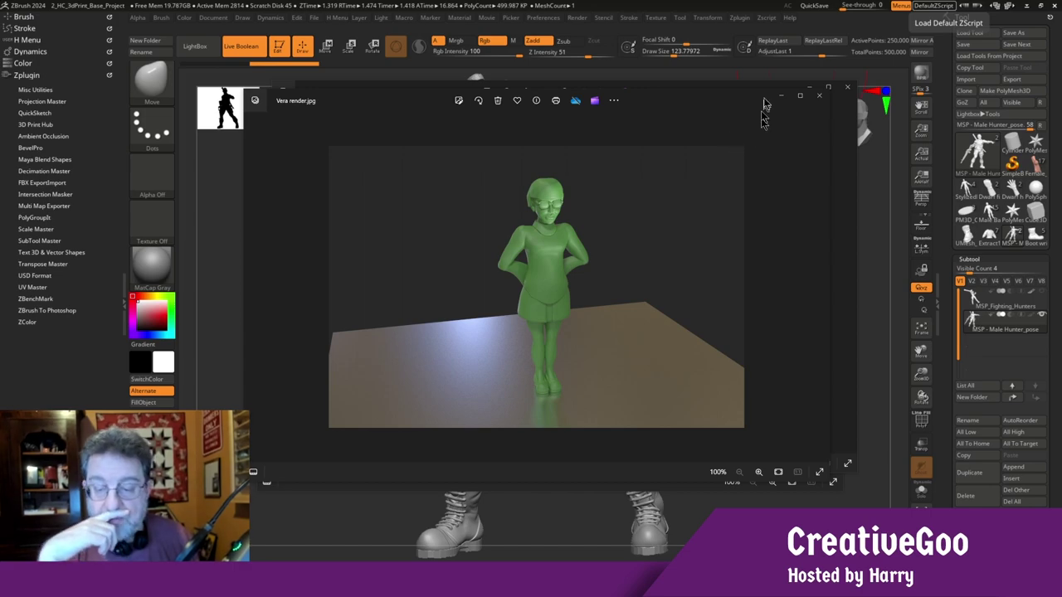
{"action": "left_click_drag", "start_coordinate": [714, 101], "coordinate": [698, 207]}
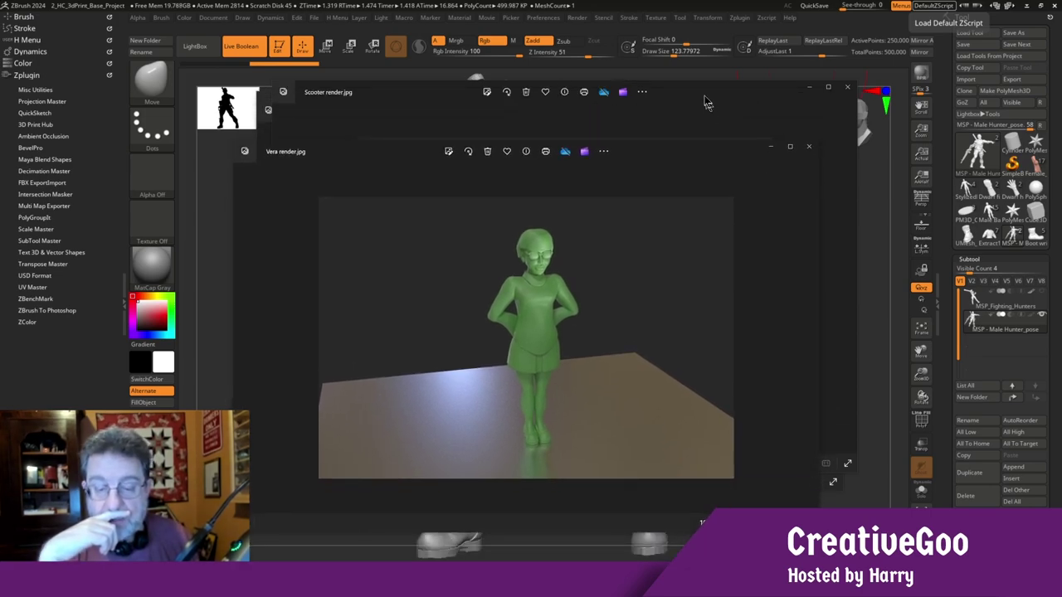
{"action": "scroll", "coordinate": [707, 112], "scroll_direction": "up", "scroll_amount": 1}
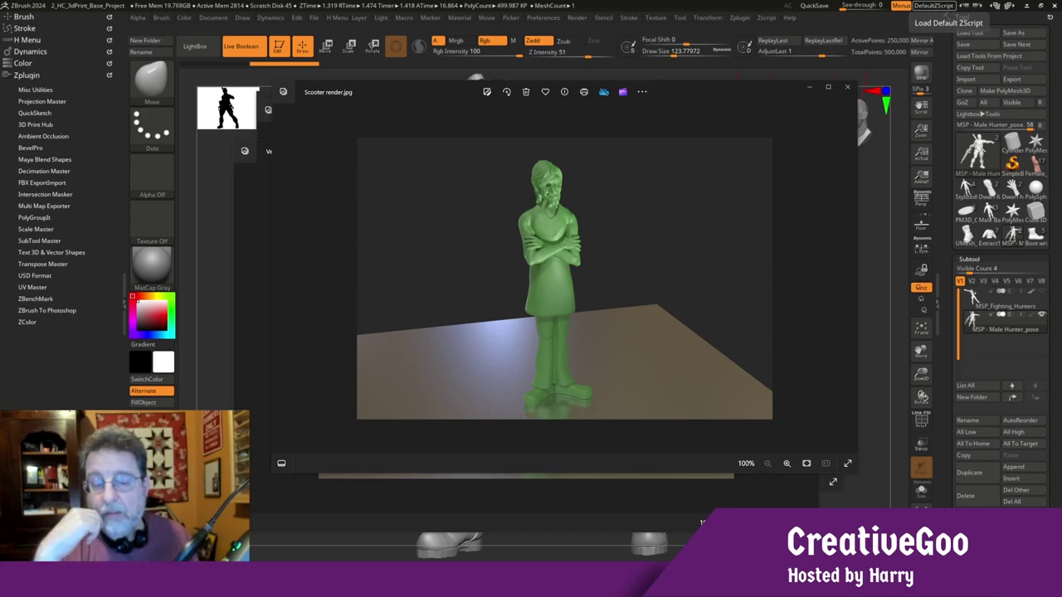
{"action": "left_click_drag", "start_coordinate": [655, 0], "coordinate": [638, 79]}
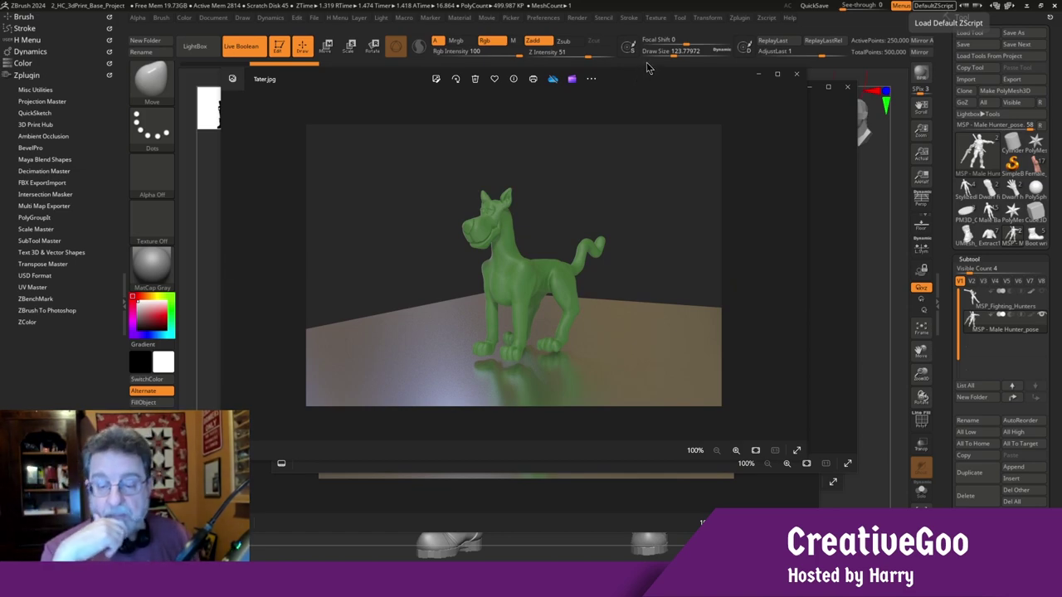
Close the Scooter, Eddie, Darla, Tater and Vera render images to uncover the hunter model
{"action": "left_click", "coordinate": [846, 92]}
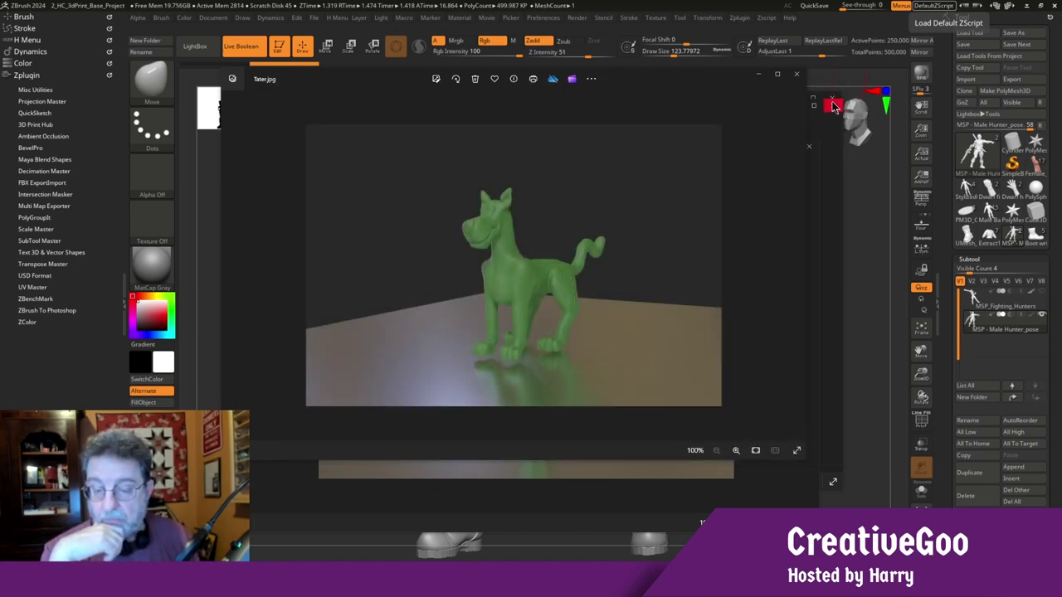
{"action": "left_click", "coordinate": [832, 104]}
{"action": "left_click", "coordinate": [834, 106]}
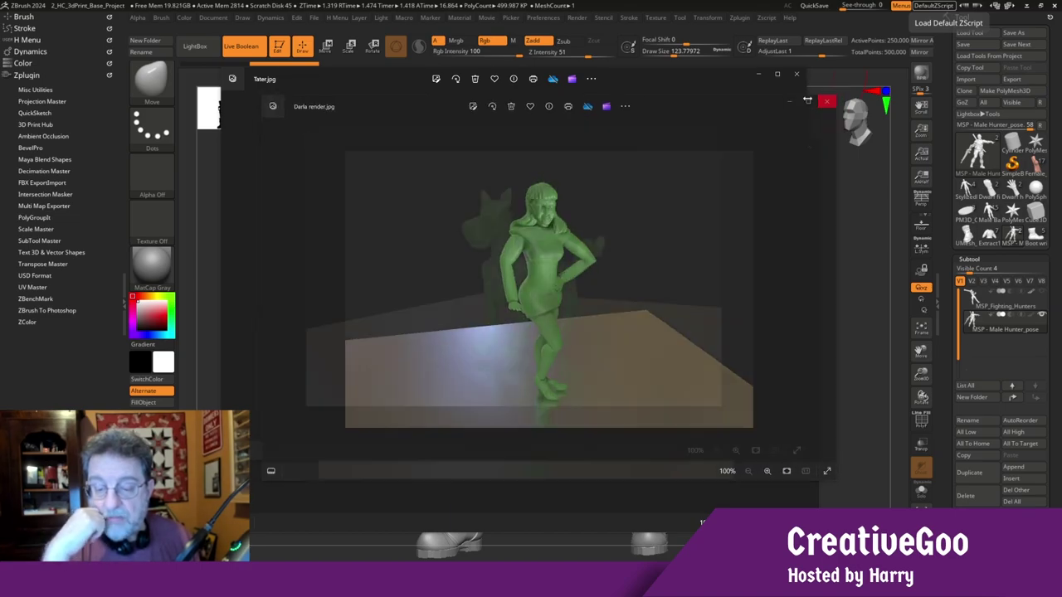
{"action": "left_click", "coordinate": [792, 77]}
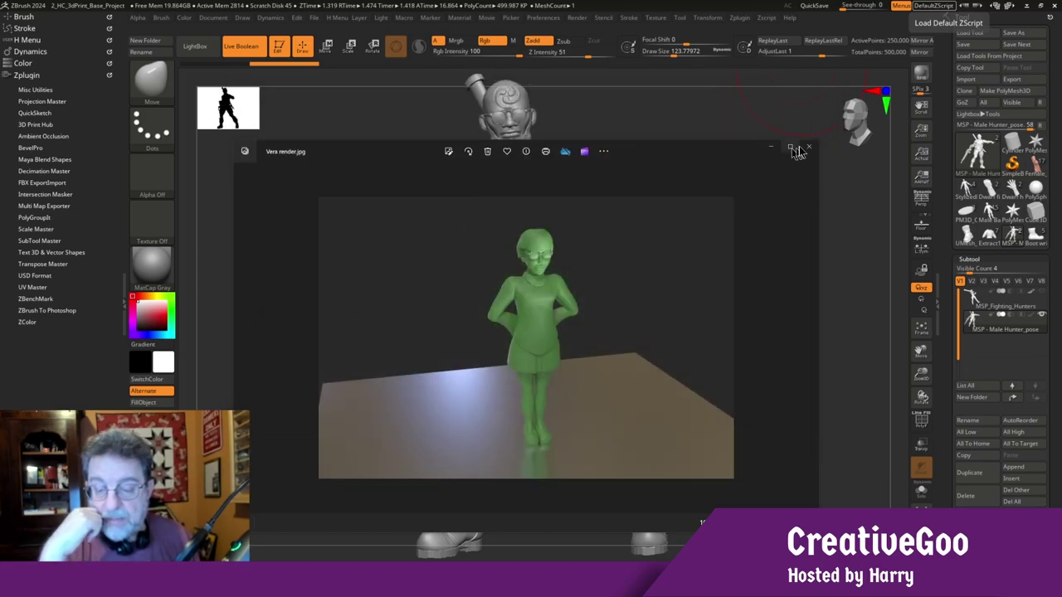
{"action": "left_click", "coordinate": [804, 148]}
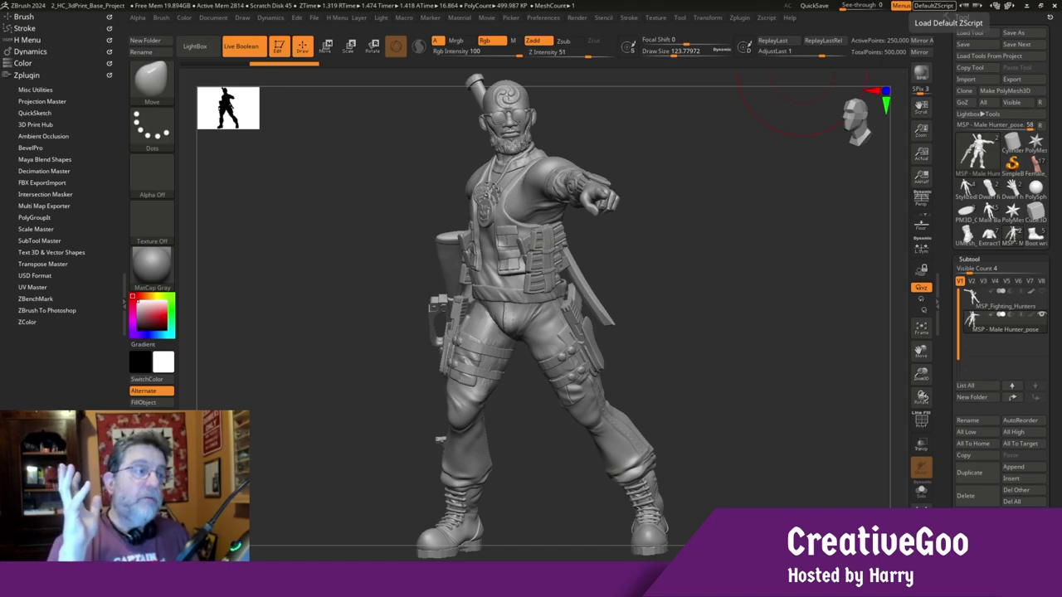